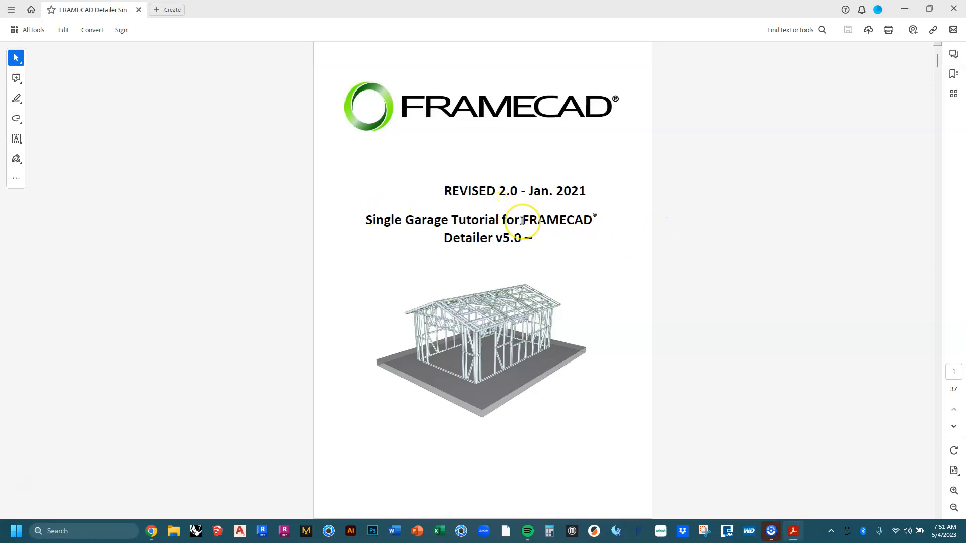
Scroll the FRAMECAD garage tutorial PDF from the title page to page 20, Roof Input.
{"action": "scroll", "coordinate": [522, 220], "scroll_direction": "down", "scroll_amount": 12}
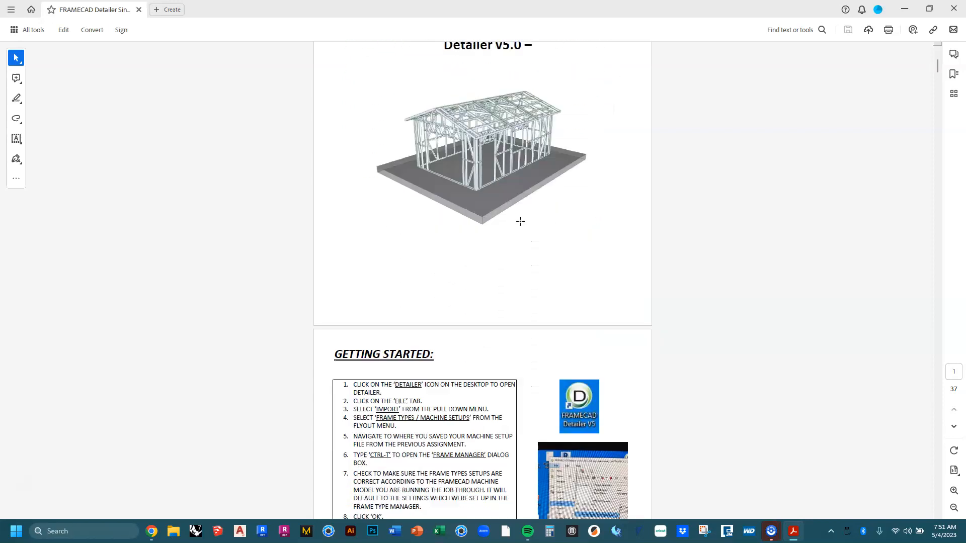
{"action": "scroll", "coordinate": [518, 225], "scroll_direction": "down", "scroll_amount": 13}
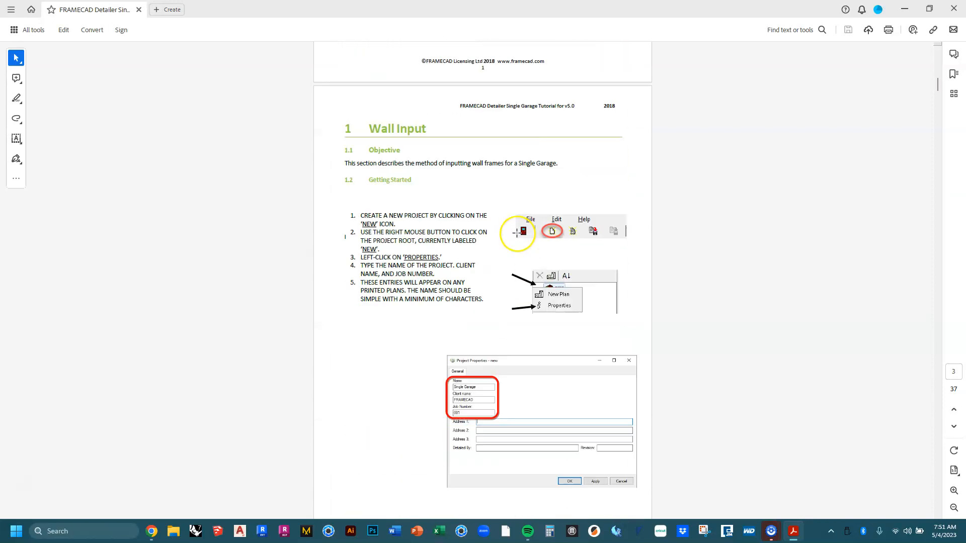
{"action": "scroll", "coordinate": [513, 250], "scroll_direction": "down", "scroll_amount": 13}
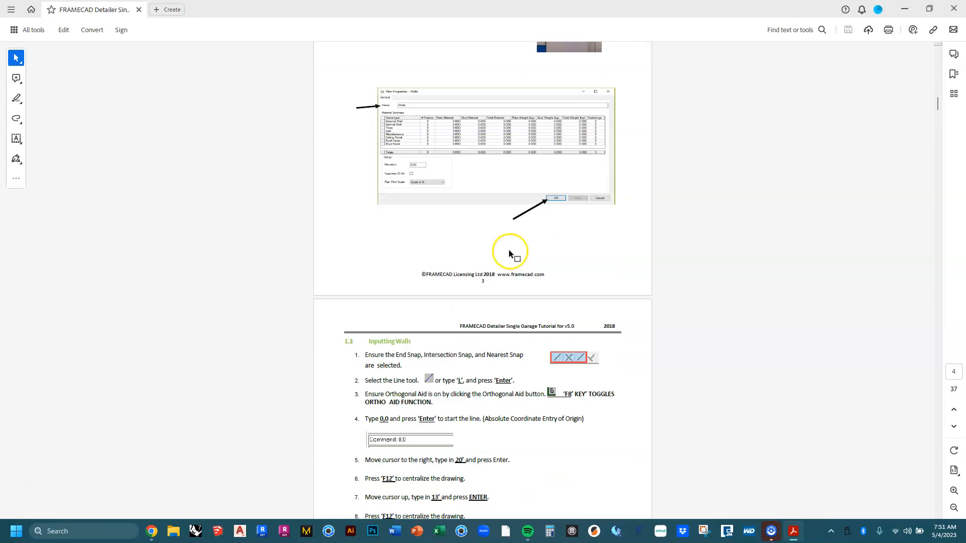
{"action": "scroll", "coordinate": [509, 251], "scroll_direction": "down", "scroll_amount": 14}
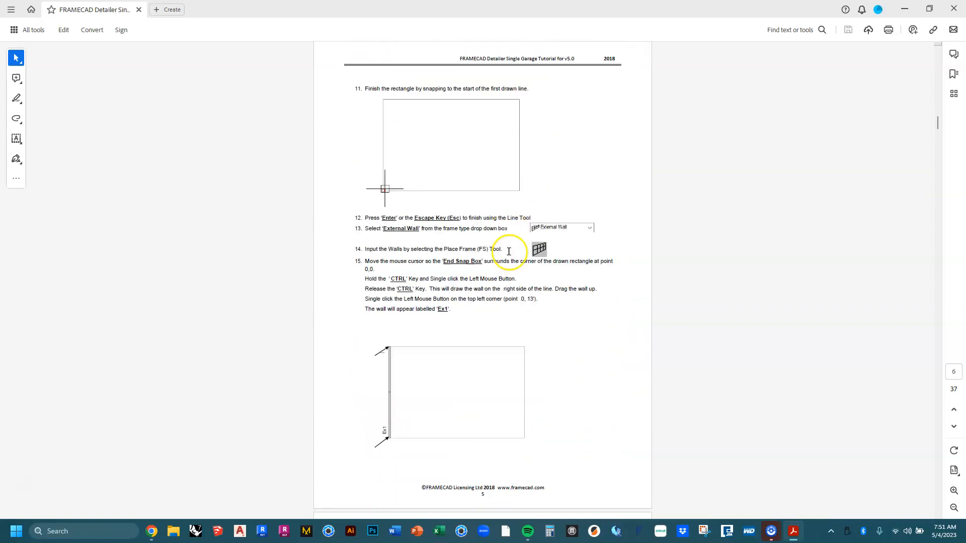
{"action": "scroll", "coordinate": [509, 252], "scroll_direction": "down", "scroll_amount": 13}
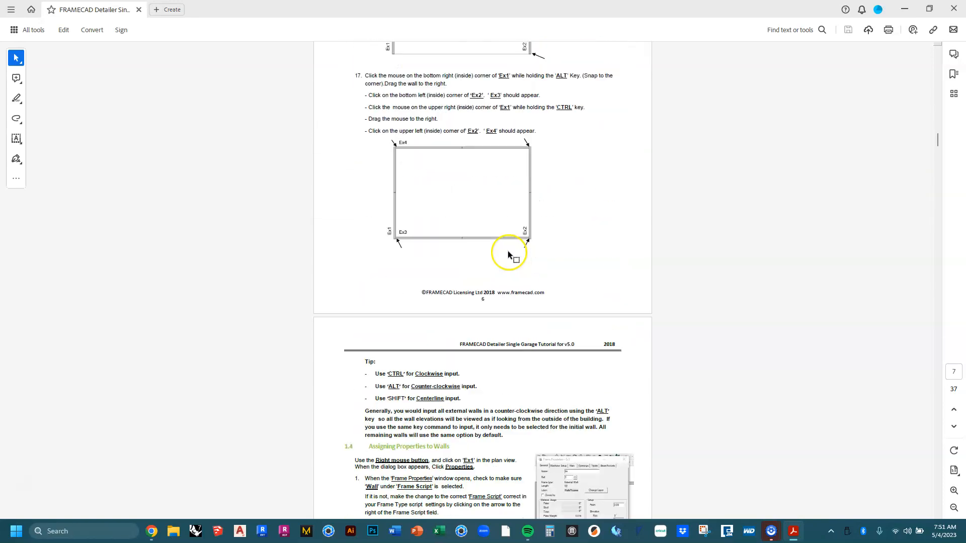
{"action": "scroll", "coordinate": [508, 251], "scroll_direction": "down", "scroll_amount": 14}
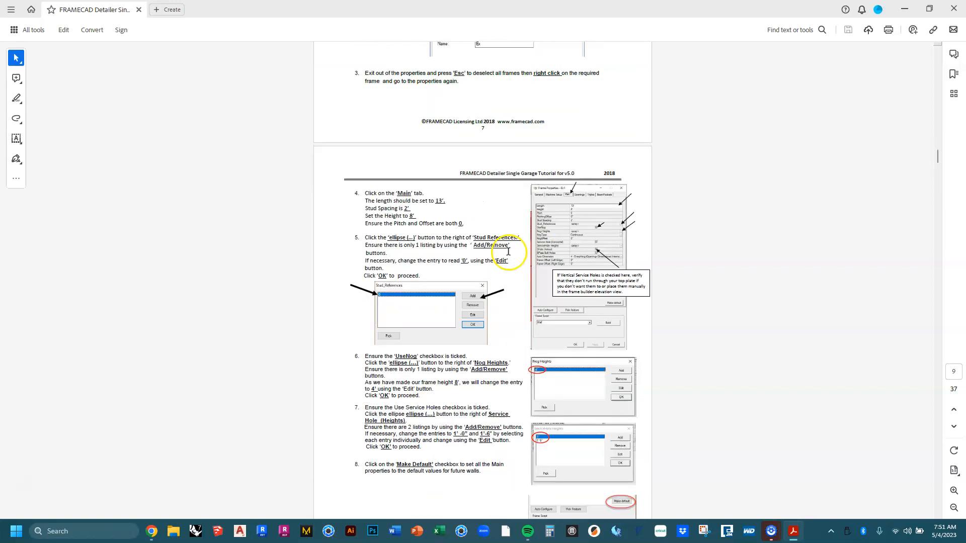
{"action": "scroll", "coordinate": [508, 254], "scroll_direction": "down", "scroll_amount": 14}
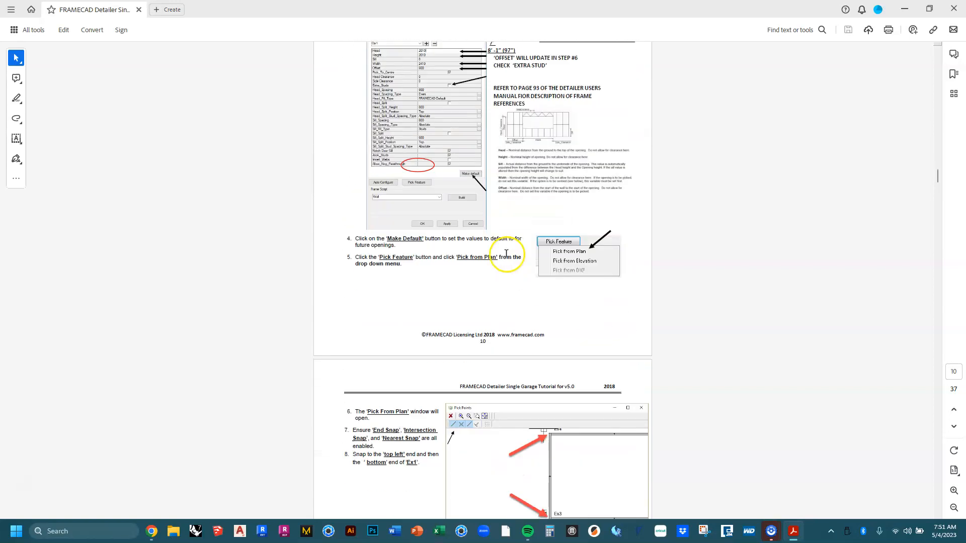
{"action": "scroll", "coordinate": [507, 255], "scroll_direction": "down", "scroll_amount": 15}
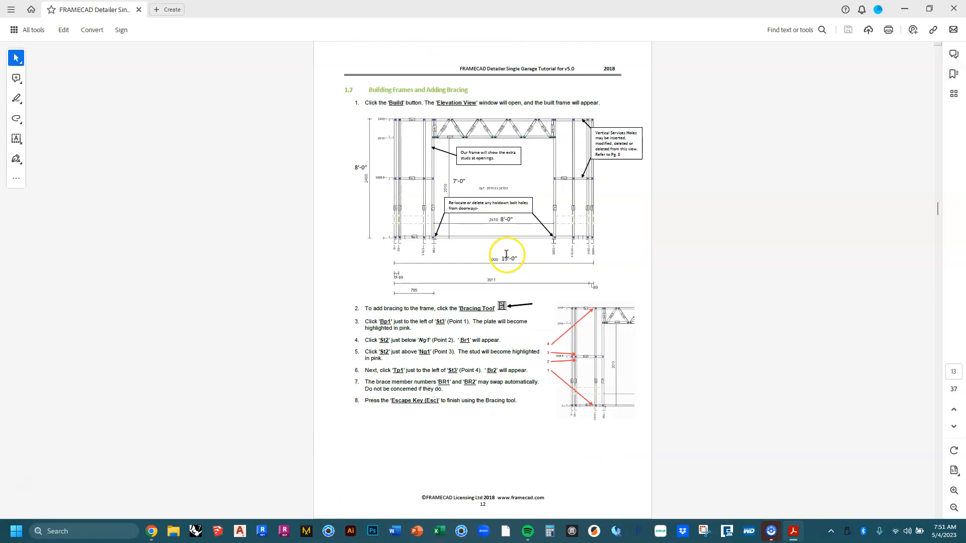
{"action": "scroll", "coordinate": [507, 254], "scroll_direction": "down", "scroll_amount": 3}
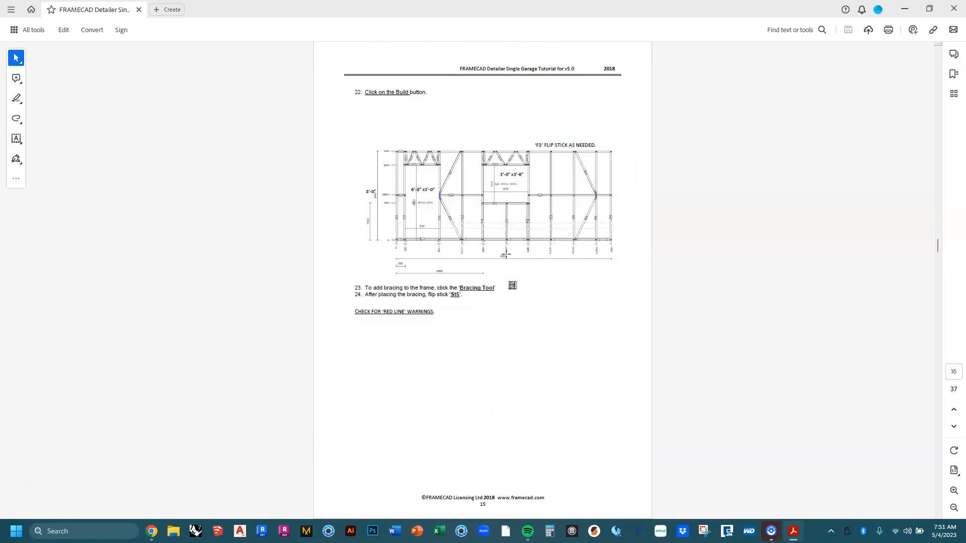
{"action": "scroll", "coordinate": [507, 255], "scroll_direction": "down", "scroll_amount": 14}
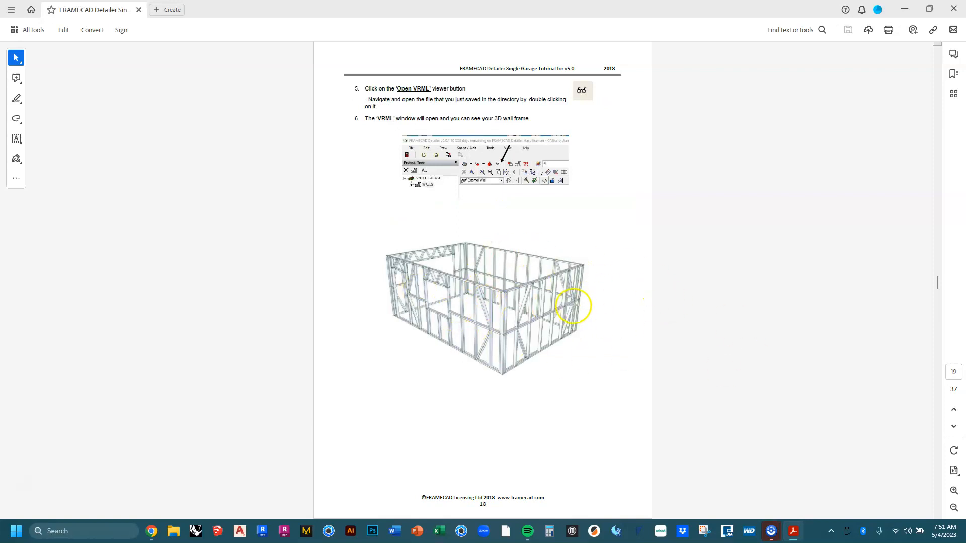
{"action": "scroll", "coordinate": [635, 344], "scroll_direction": "down", "scroll_amount": 3}
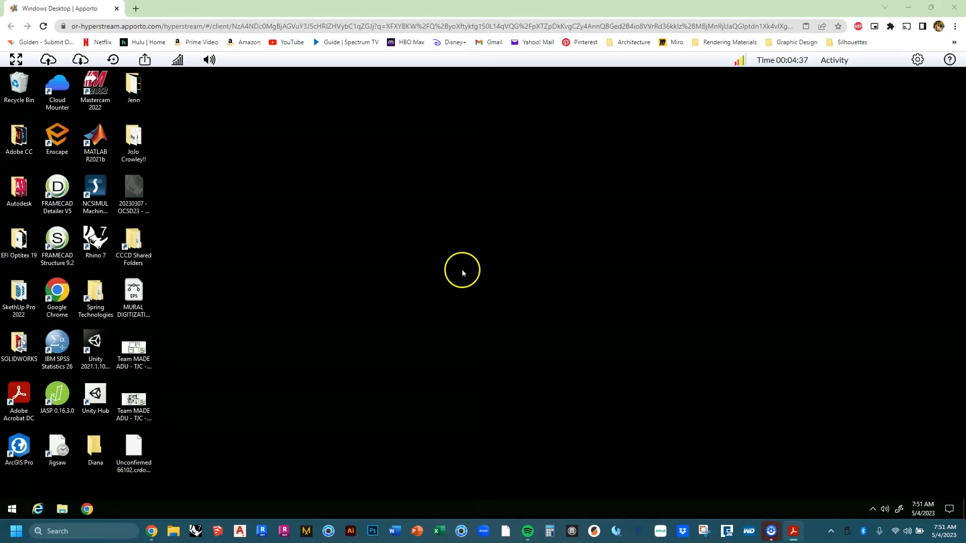
Launch FRAMECAD Detailer, dismiss the reopen error, and open the Single Car Garage project.
{"action": "double_click", "coordinate": [64, 204]}
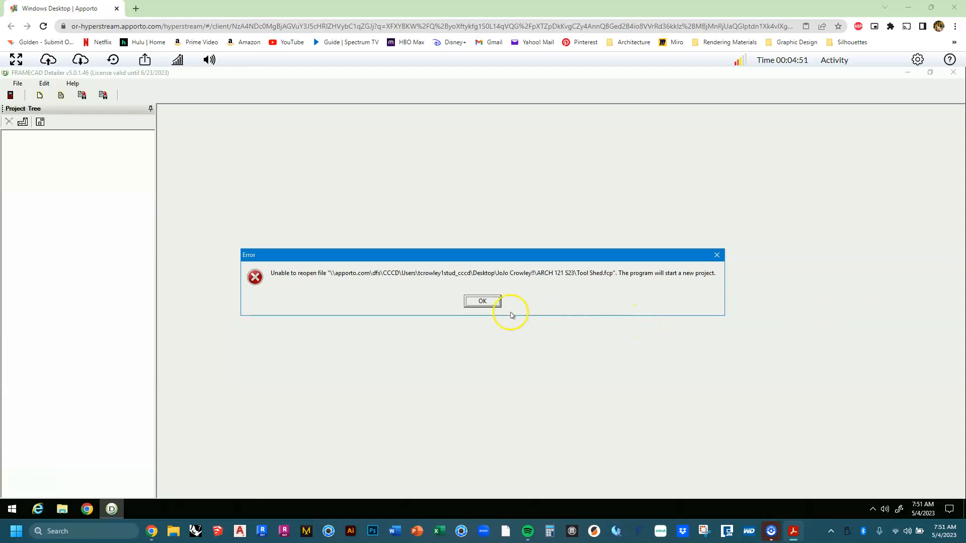
{"action": "left_click", "coordinate": [483, 301]}
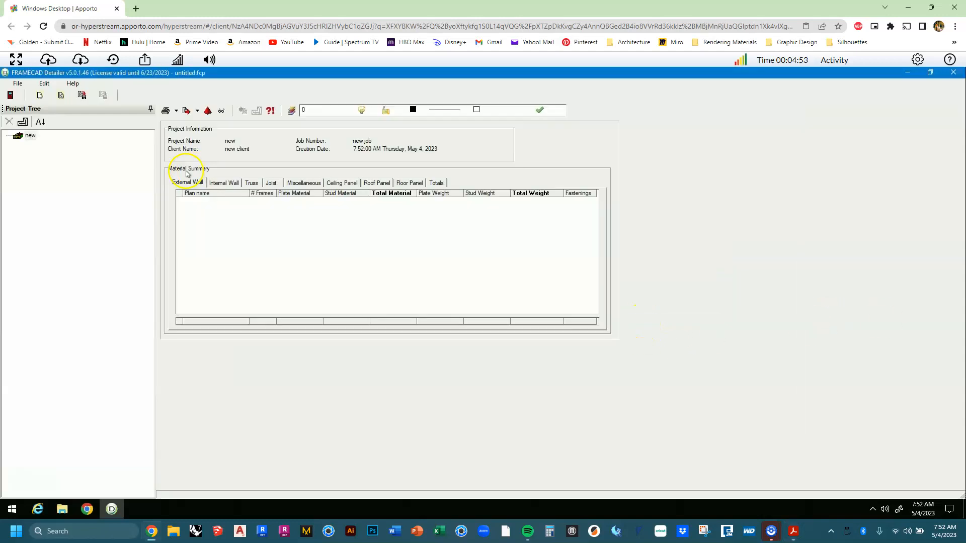
{"action": "left_click", "coordinate": [19, 85]}
{"action": "left_click", "coordinate": [35, 109]}
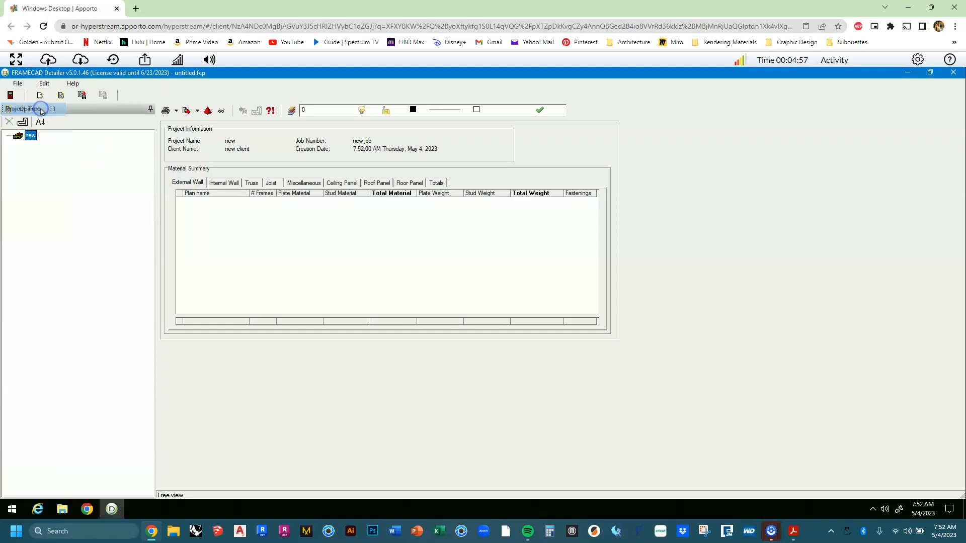
{"action": "left_click", "coordinate": [489, 210]}
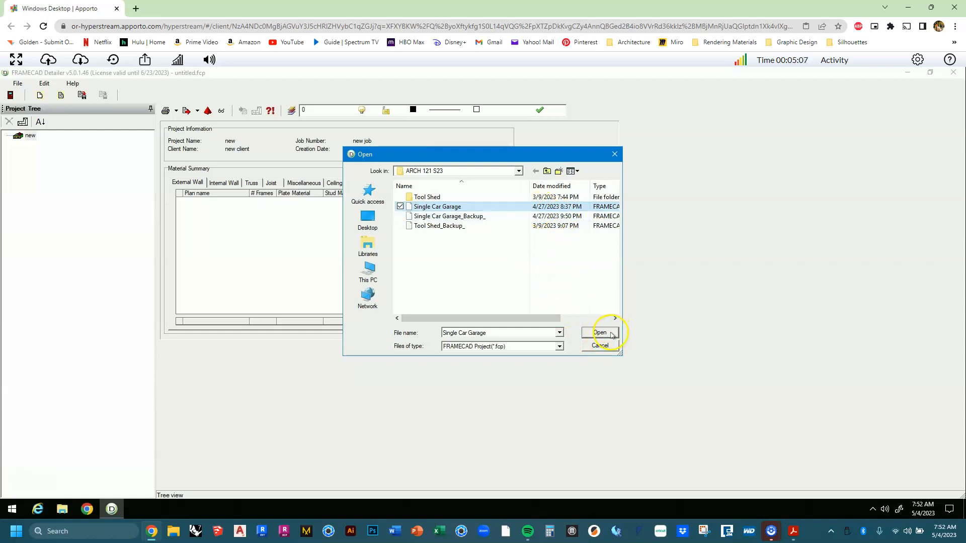
{"action": "left_click", "coordinate": [599, 333]}
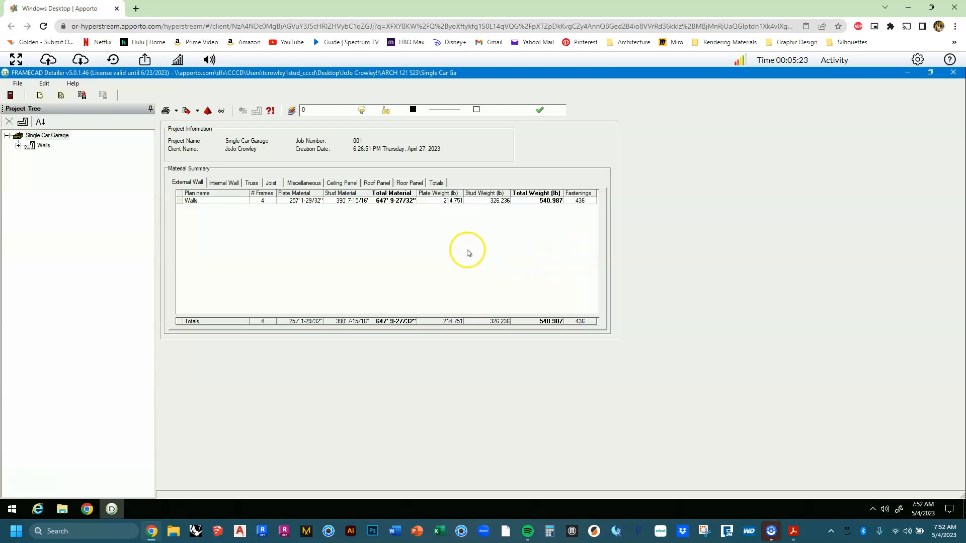
Add a new plan to the Single Car Garage project and name it RF in its properties.
{"action": "left_click", "coordinate": [73, 190]}
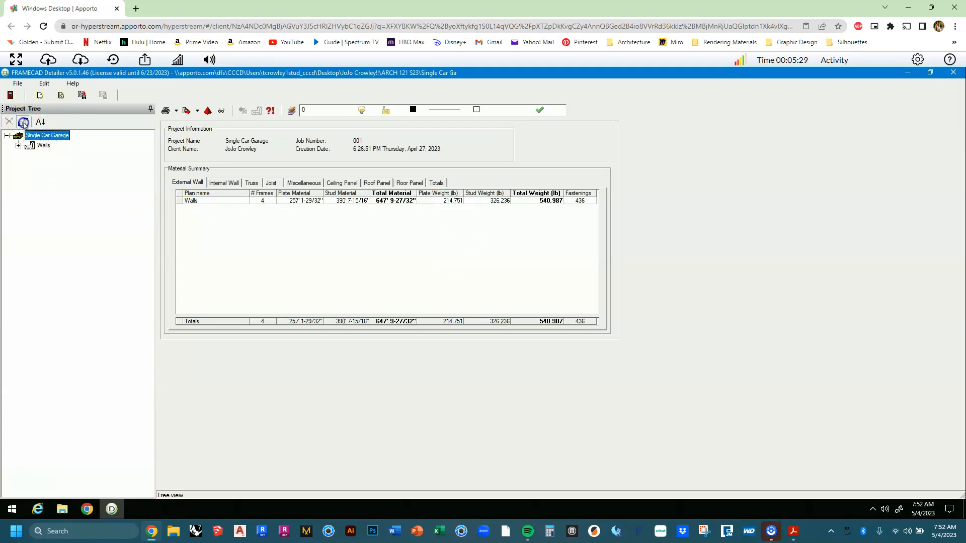
{"action": "left_click", "coordinate": [23, 122]}
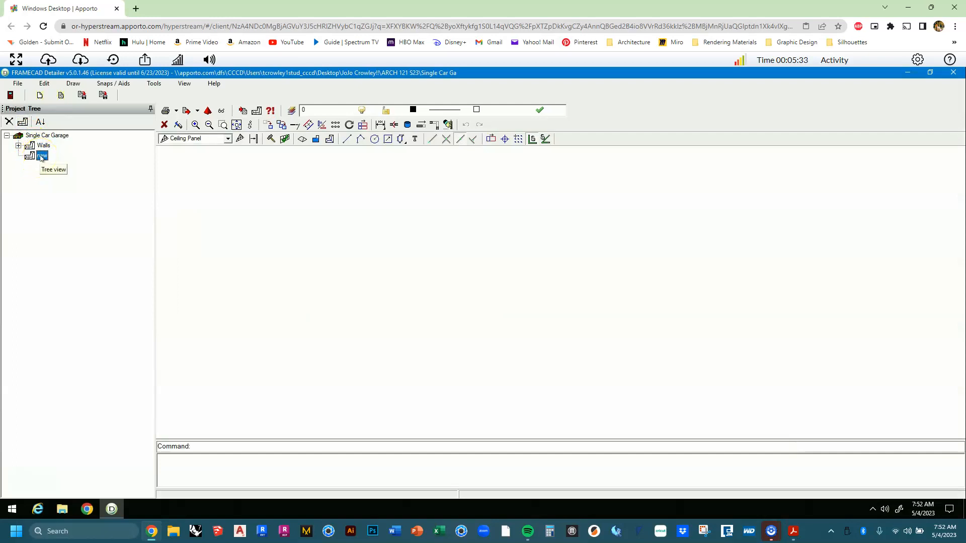
{"action": "right_click", "coordinate": [41, 157]}
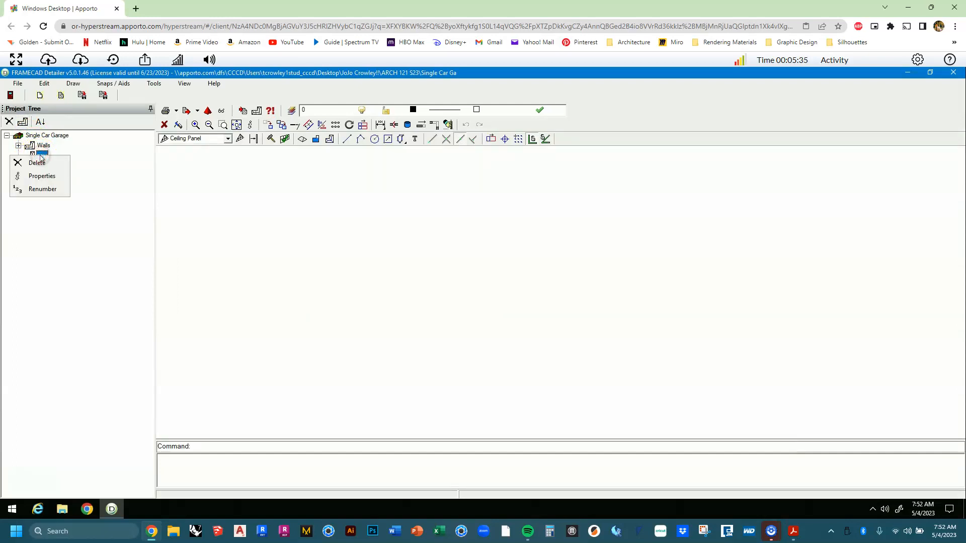
{"action": "left_click", "coordinate": [38, 180]}
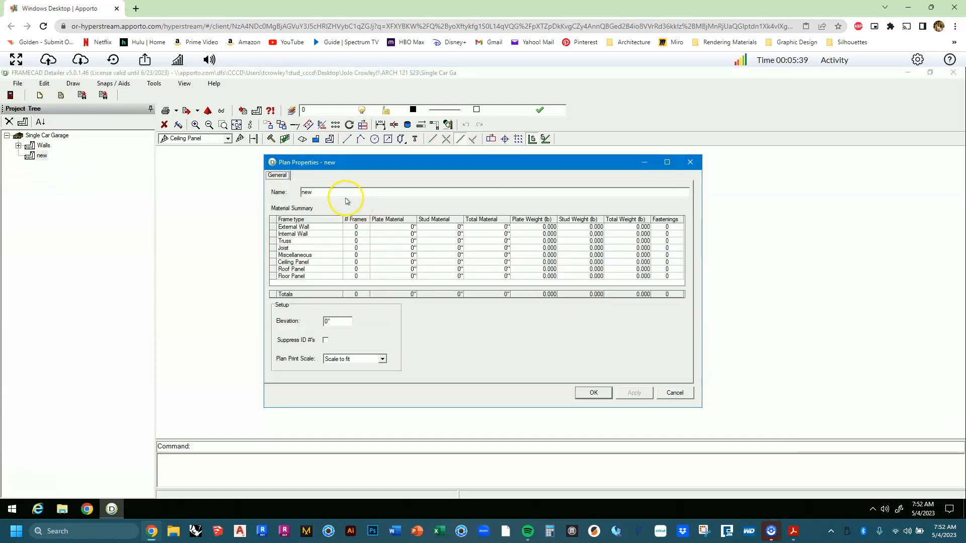
{"action": "type", "text": "RF"}
{"action": "key", "text": "Caps_Lock"}
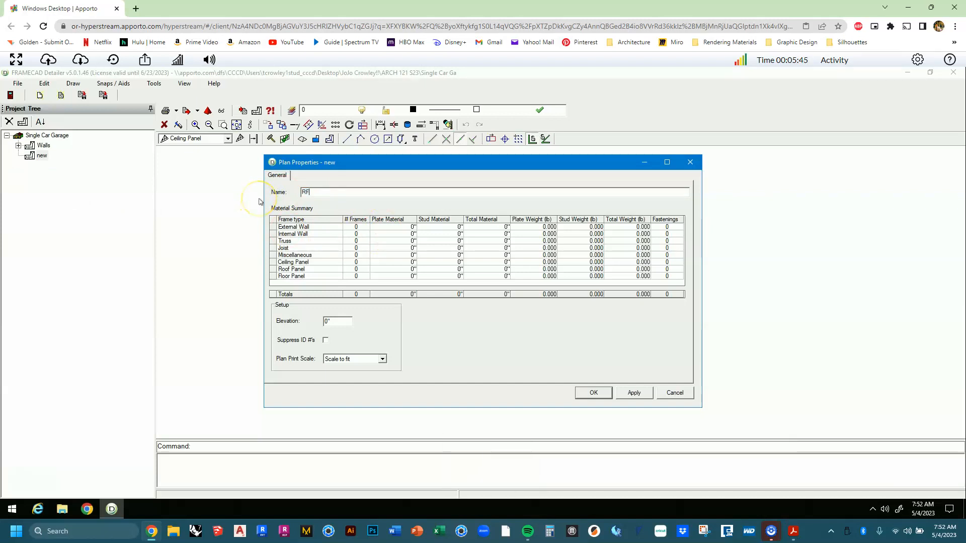
{"action": "left_click_drag", "start_coordinate": [343, 325], "coordinate": [255, 325]}
{"action": "left_click", "coordinate": [594, 392]}
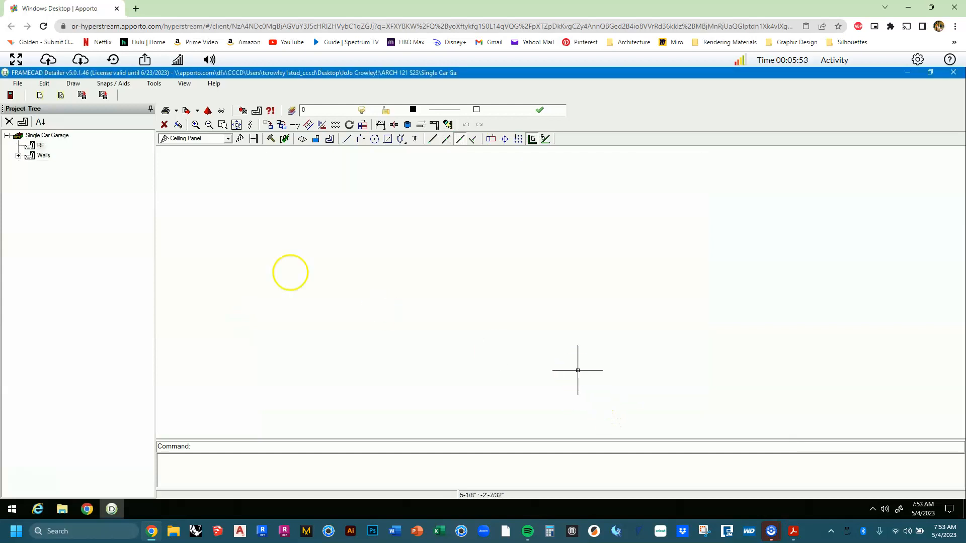
Show the Walls plan and confirm wall Ex1's frame height stays at 8'.
{"action": "right_click", "coordinate": [44, 155]}
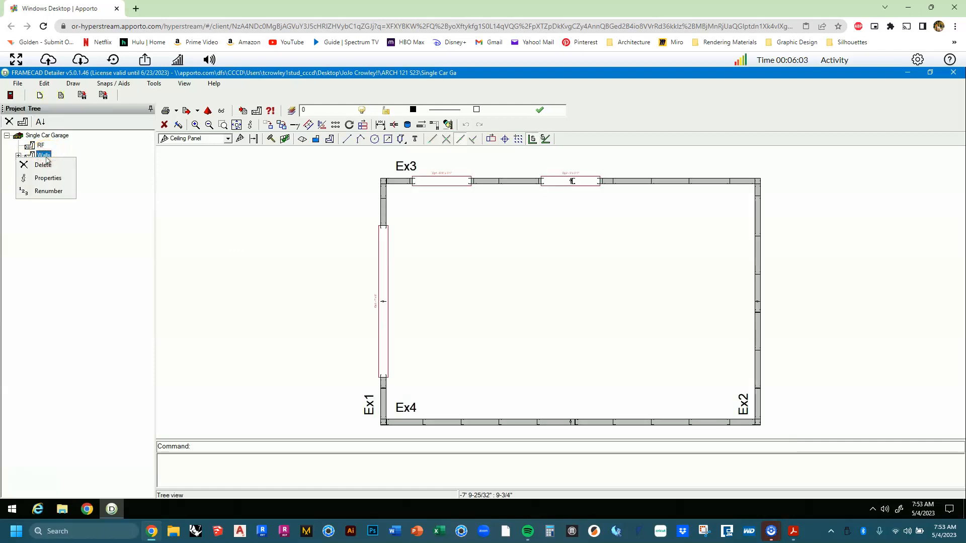
{"action": "left_click", "coordinate": [104, 186]}
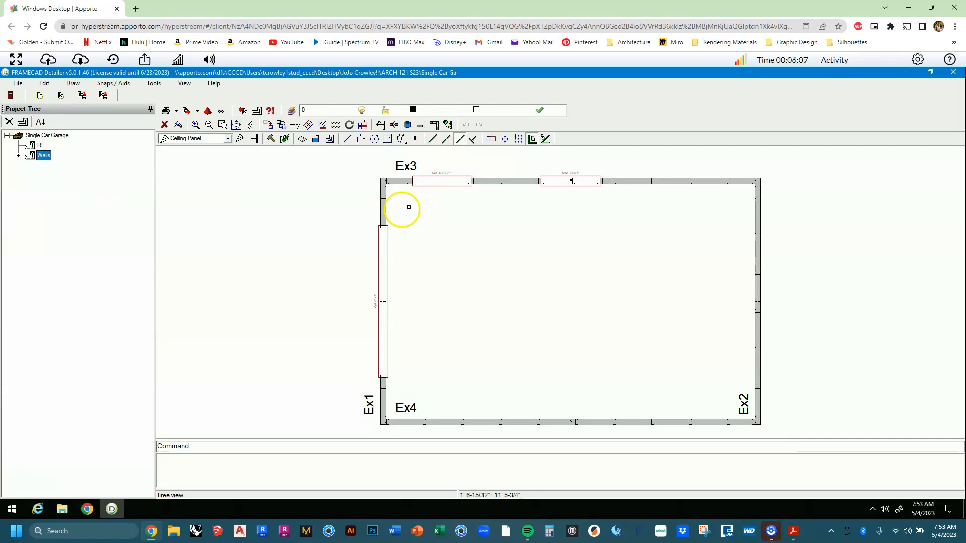
{"action": "right_click", "coordinate": [384, 205]}
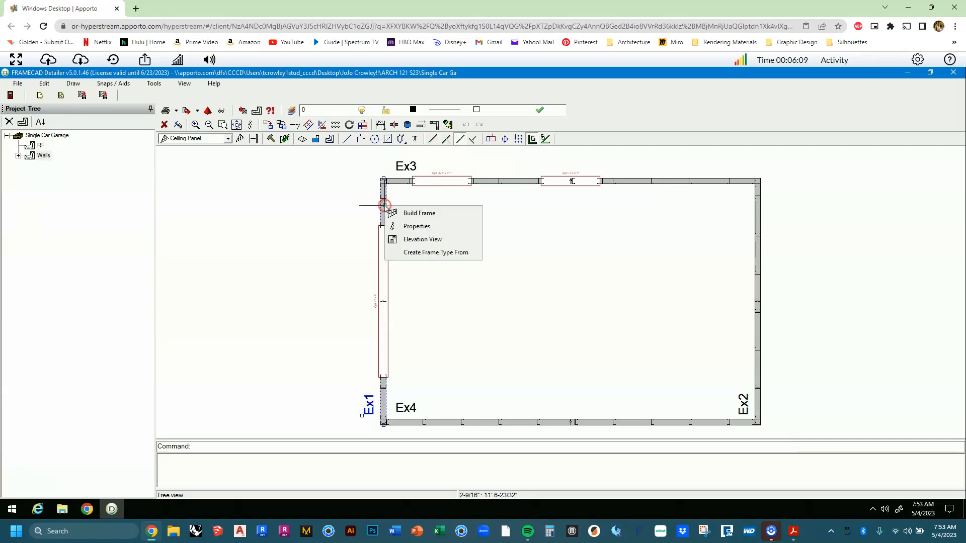
{"action": "left_click", "coordinate": [416, 226]}
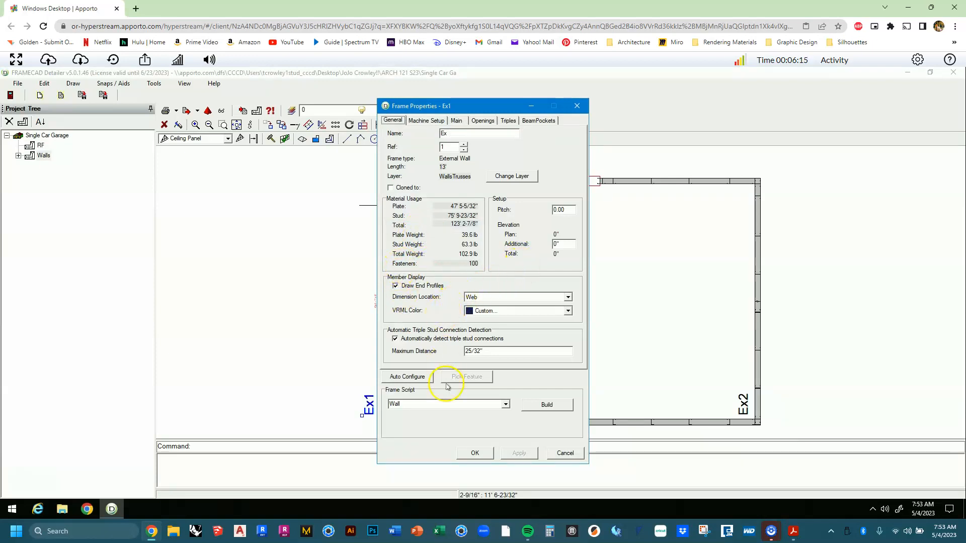
{"action": "left_click", "coordinate": [458, 121]}
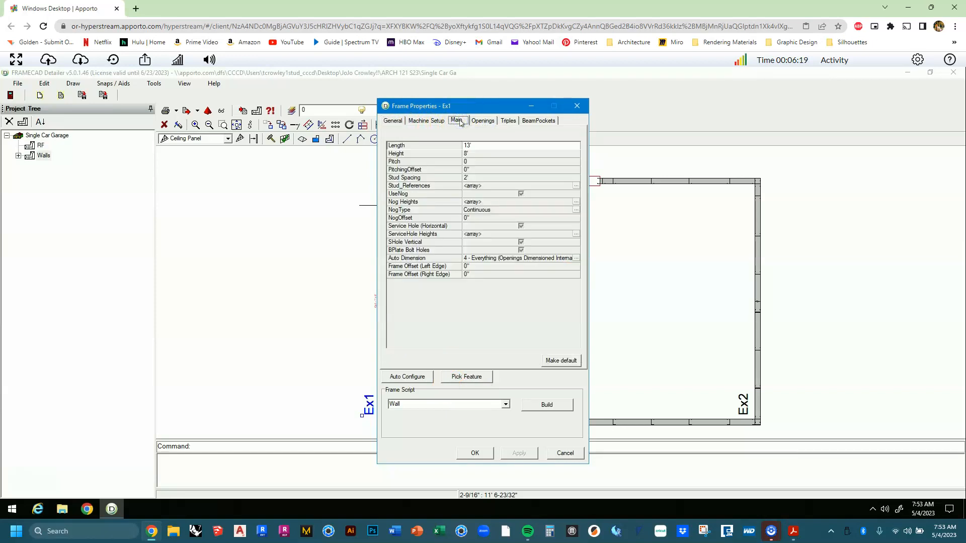
{"action": "left_click", "coordinate": [481, 153]}
{"action": "left_click", "coordinate": [497, 154]}
{"action": "left_click", "coordinate": [468, 454]}
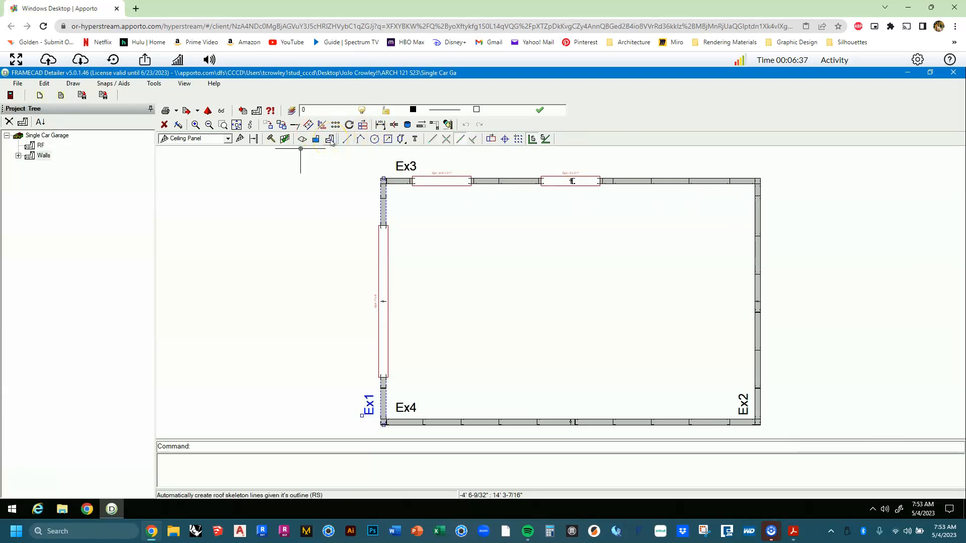
Open the RF plan, import the Walls plan lines as its template, and zoom to fit.
{"action": "left_click", "coordinate": [257, 113]}
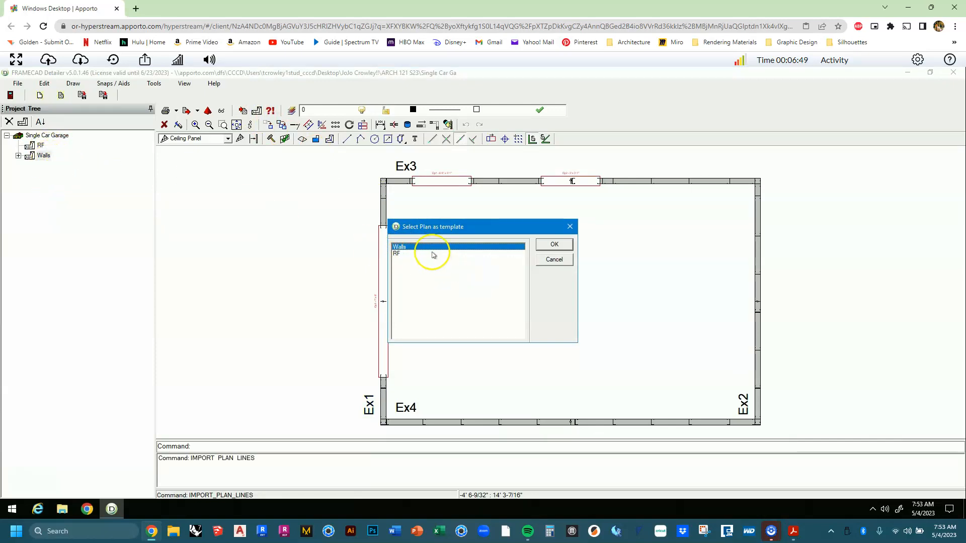
{"action": "left_click", "coordinate": [557, 246]}
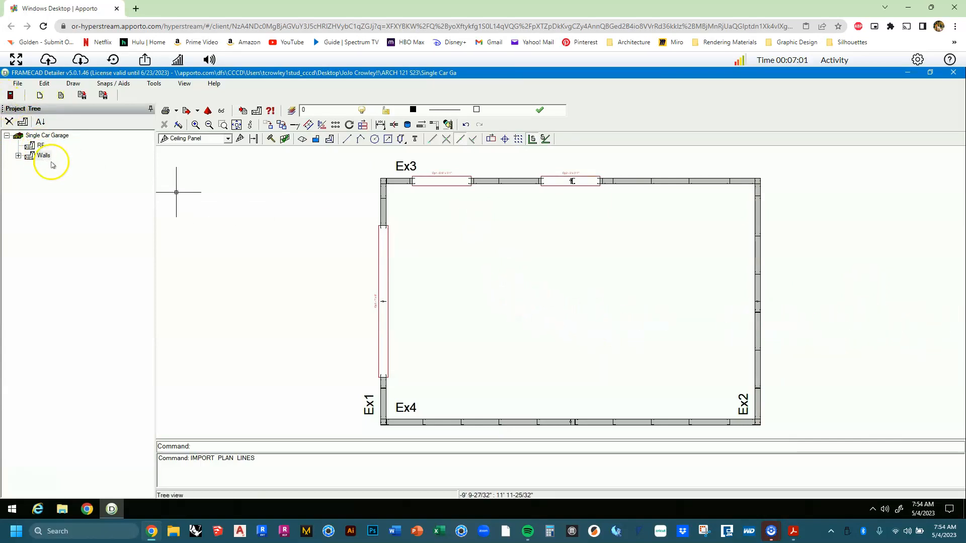
{"action": "double_click", "coordinate": [35, 145]}
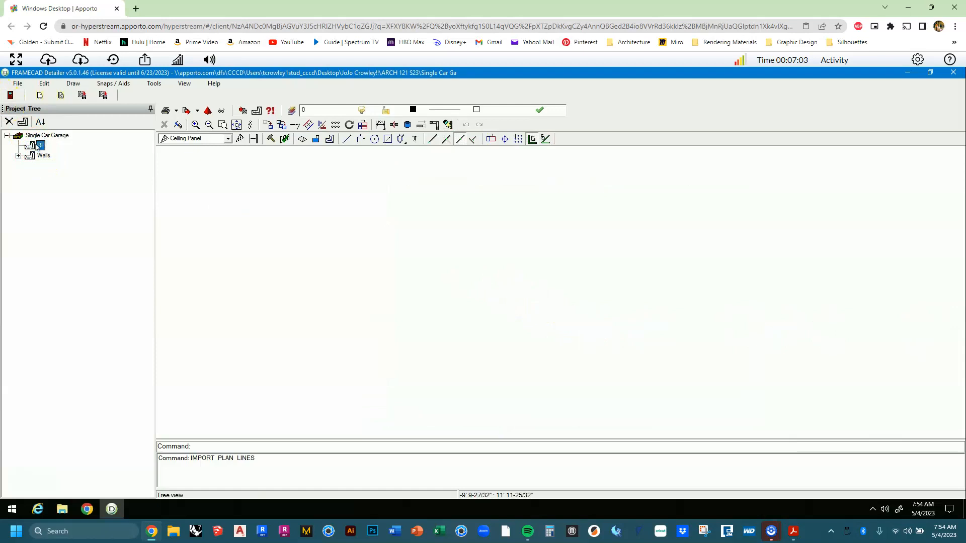
{"action": "left_click", "coordinate": [268, 215]}
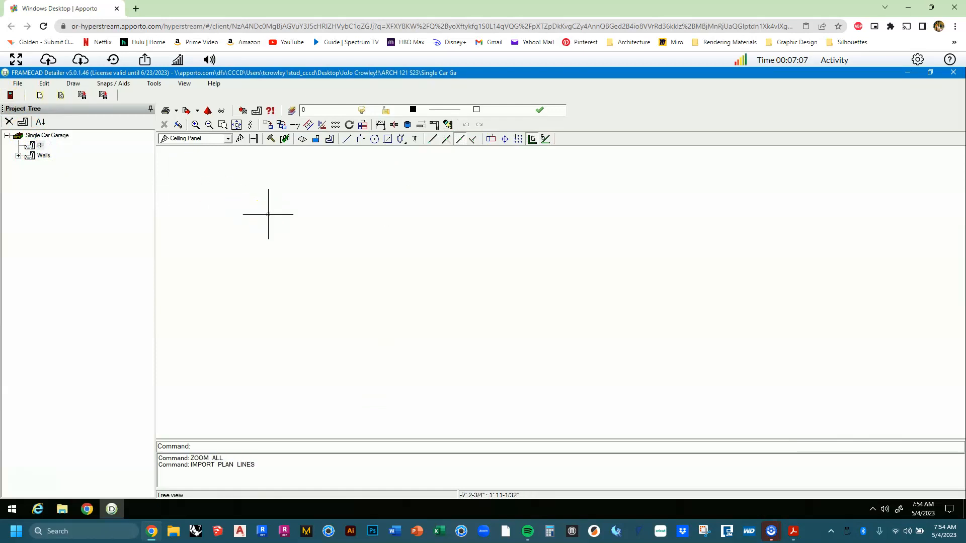
{"action": "left_click", "coordinate": [275, 177]}
{"action": "left_click", "coordinate": [41, 146]}
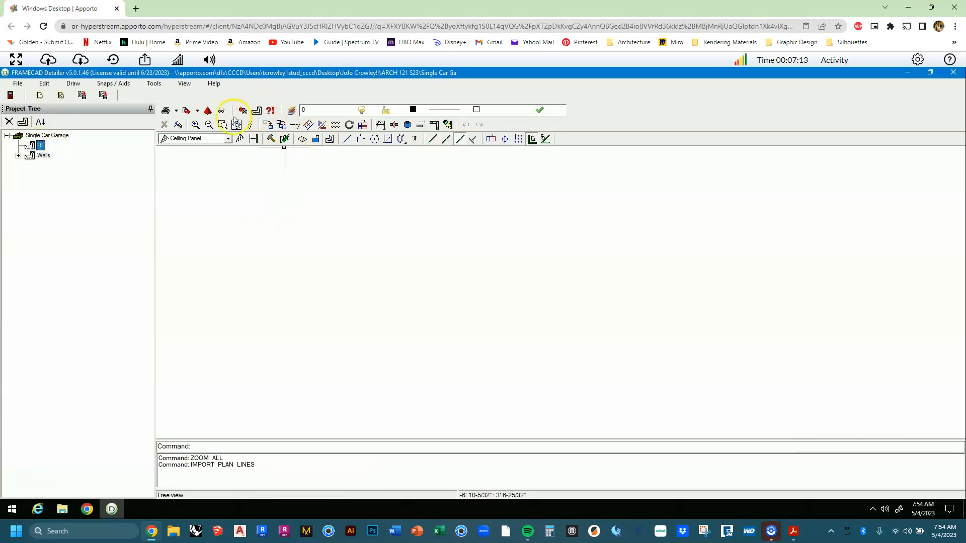
{"action": "left_click", "coordinate": [262, 122]}
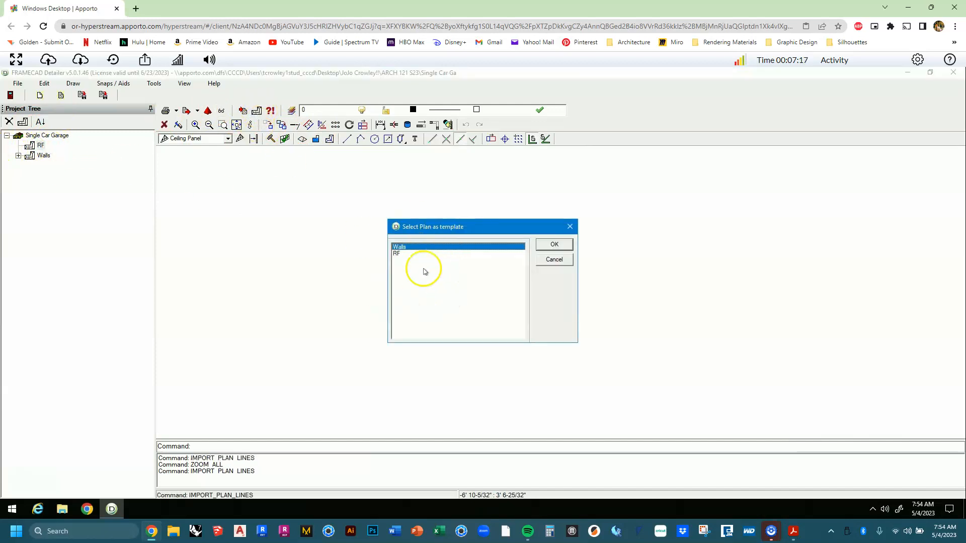
{"action": "left_click", "coordinate": [555, 245]}
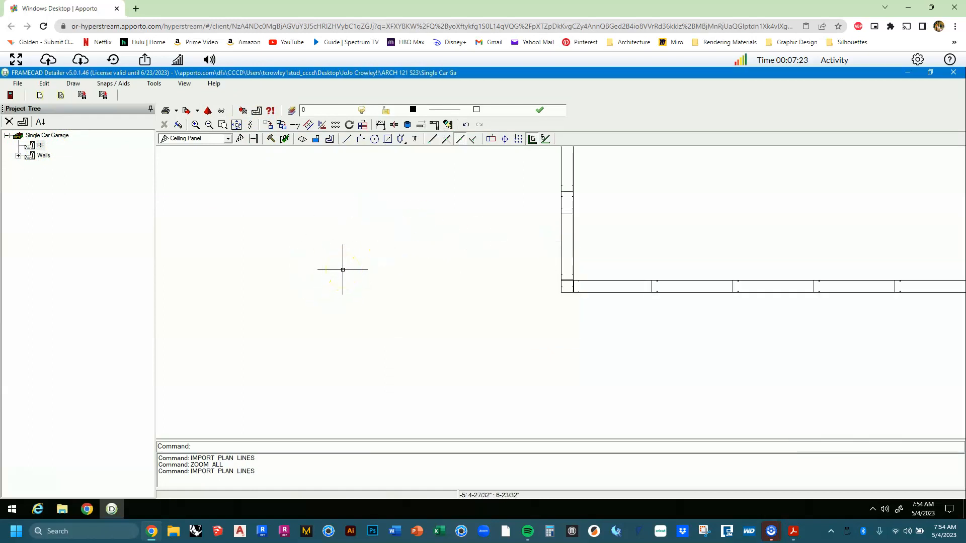
{"action": "middle_click", "coordinate": [343, 269]}
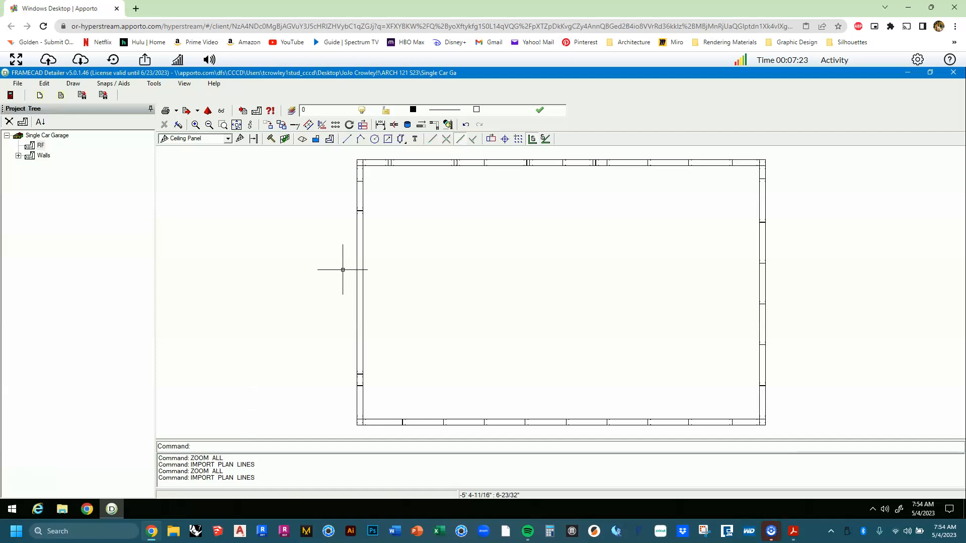
{"action": "left_click", "coordinate": [358, 209]}
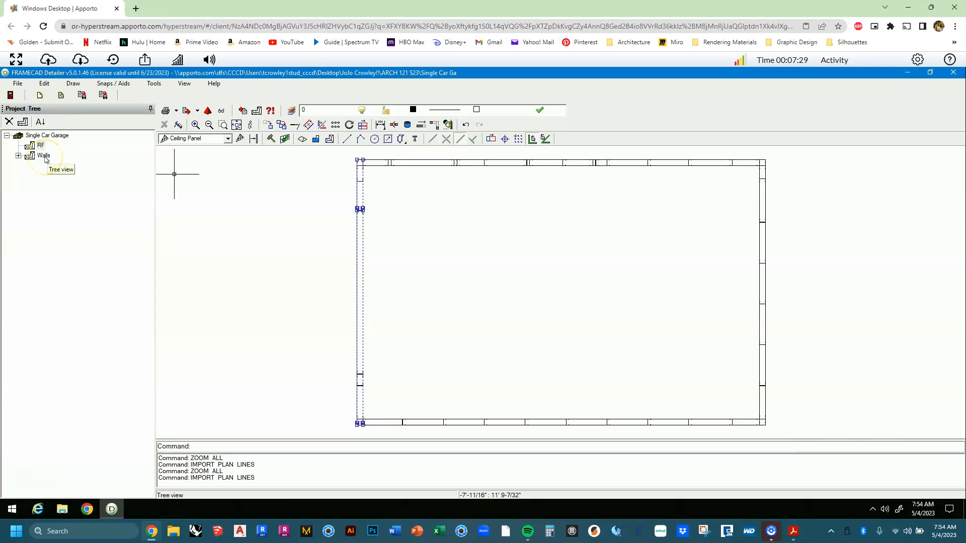
{"action": "key", "text": "Escape"}
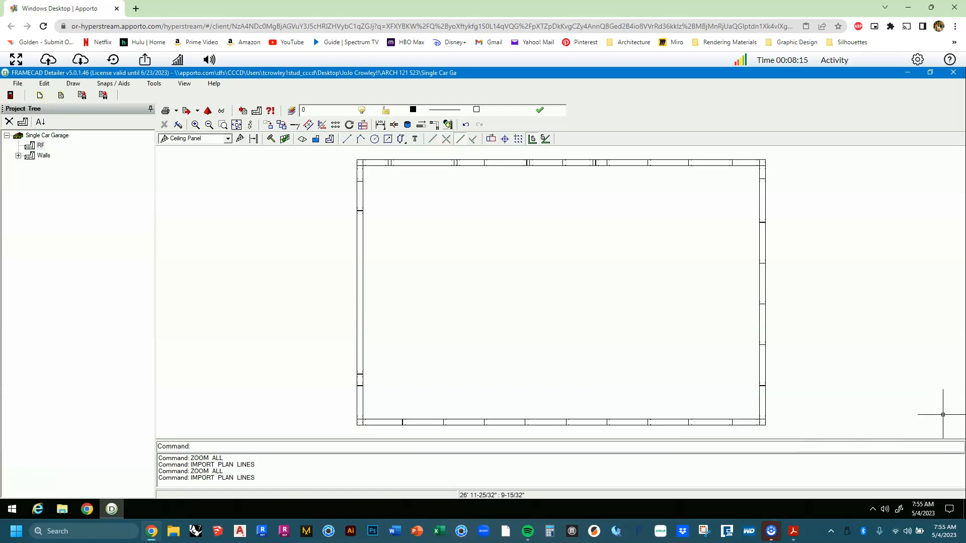
{"action": "left_click", "coordinate": [373, 267]}
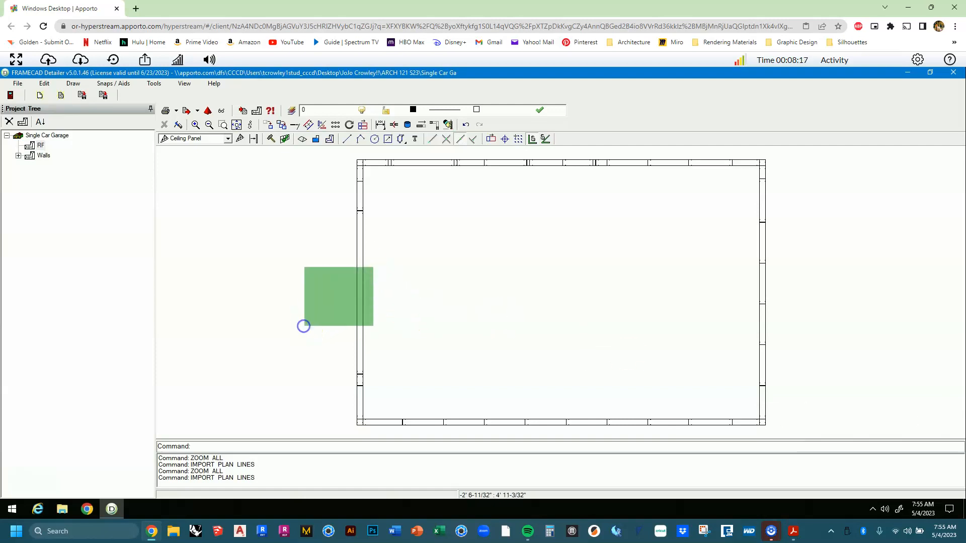
{"action": "left_click", "coordinate": [304, 326]}
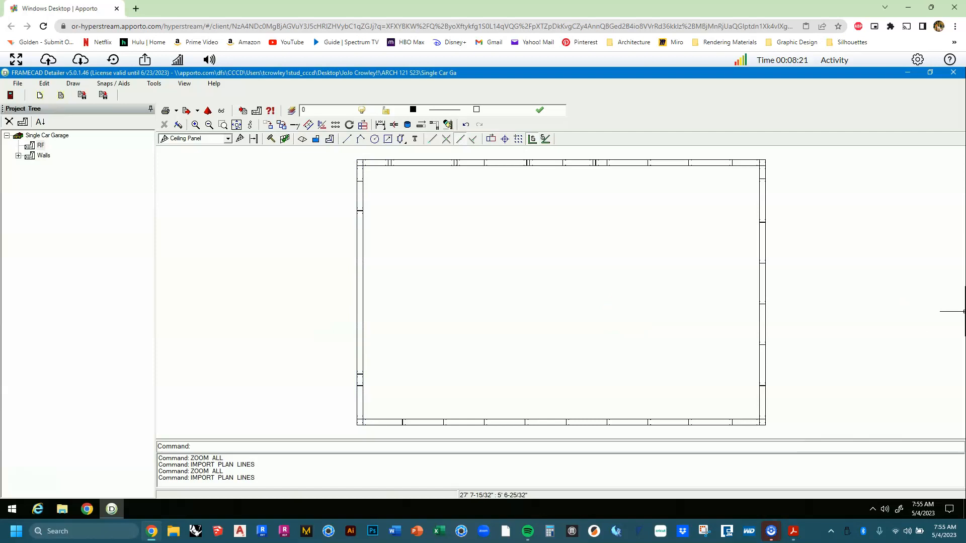
{"action": "left_click", "coordinate": [556, 283]}
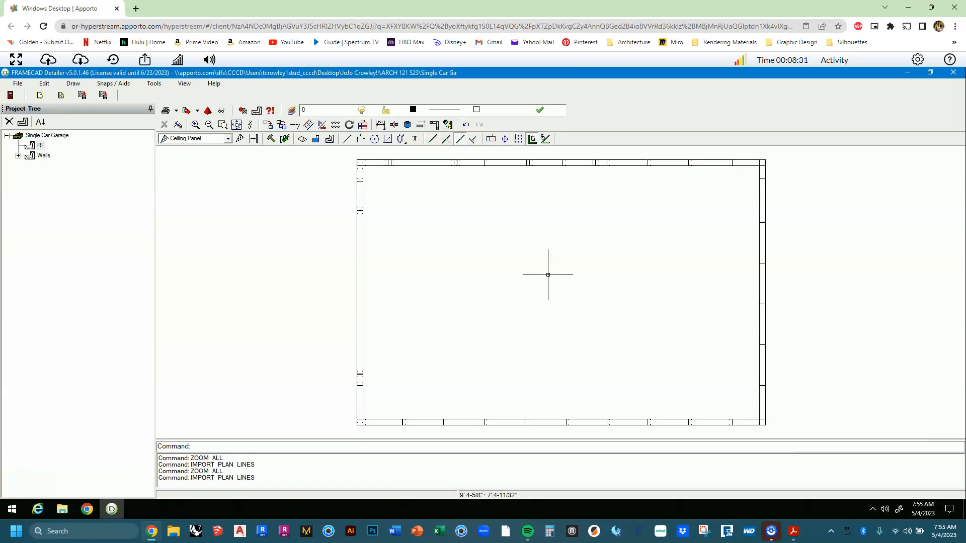
{"action": "left_click", "coordinate": [500, 257]}
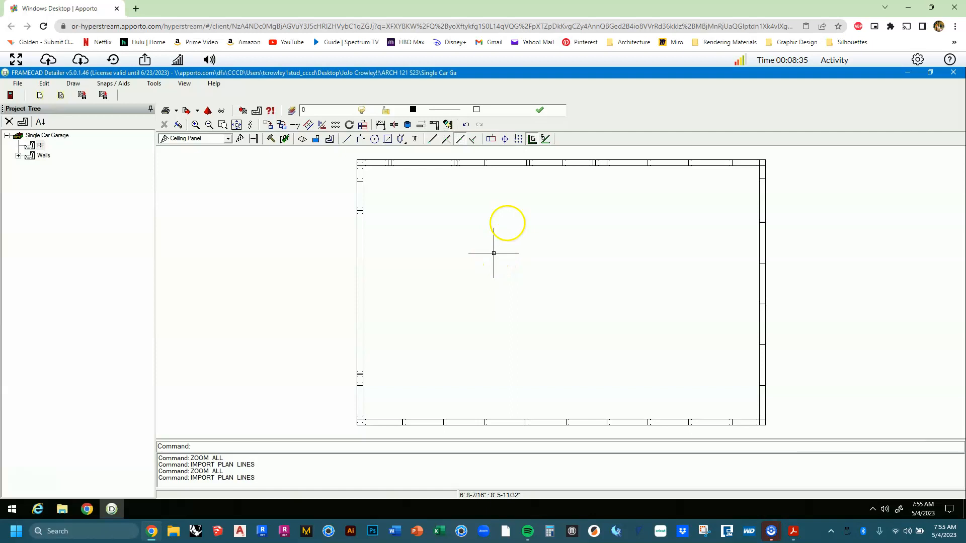
With End snap on, draw a 20' by 13' rectangle between the outer wall corners.
{"action": "left_click", "coordinate": [391, 143]}
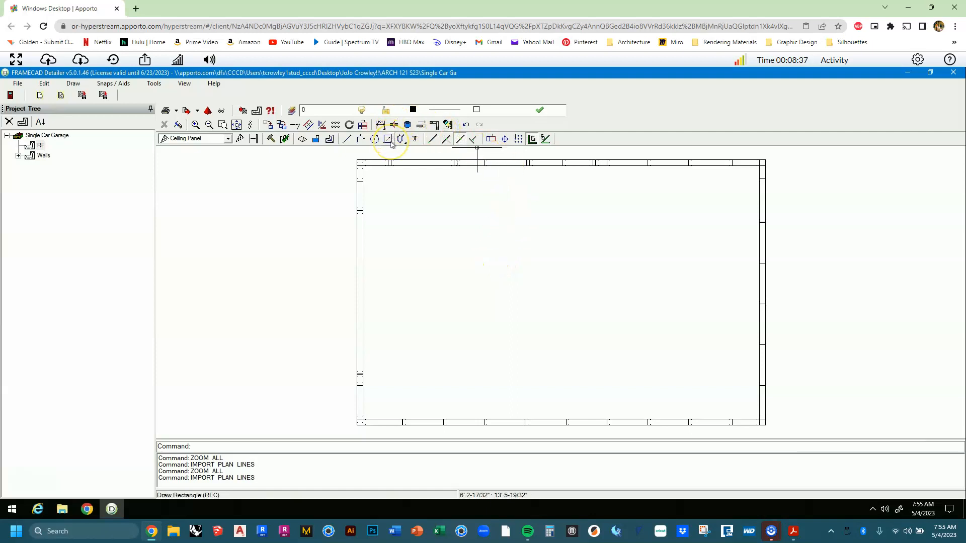
{"action": "left_click", "coordinate": [391, 142]}
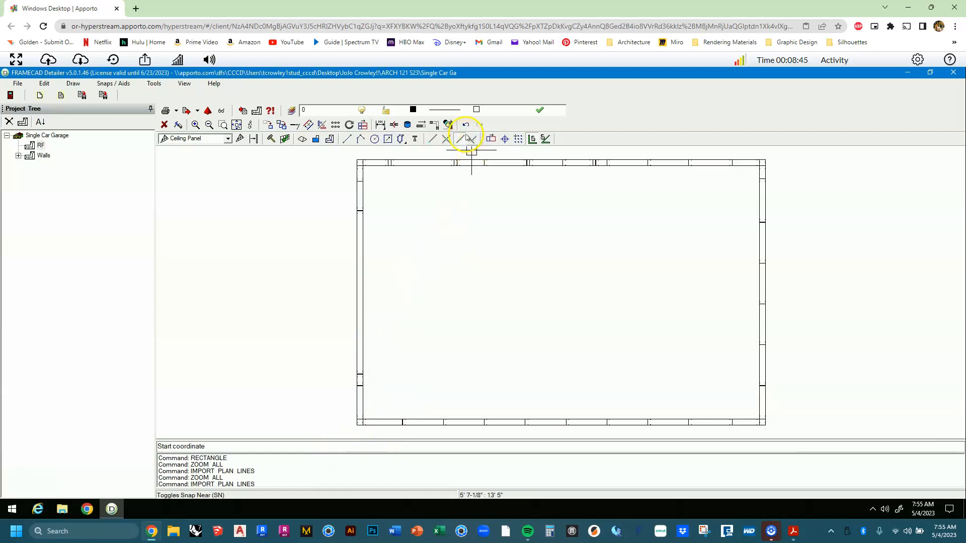
{"action": "left_click", "coordinate": [431, 140]}
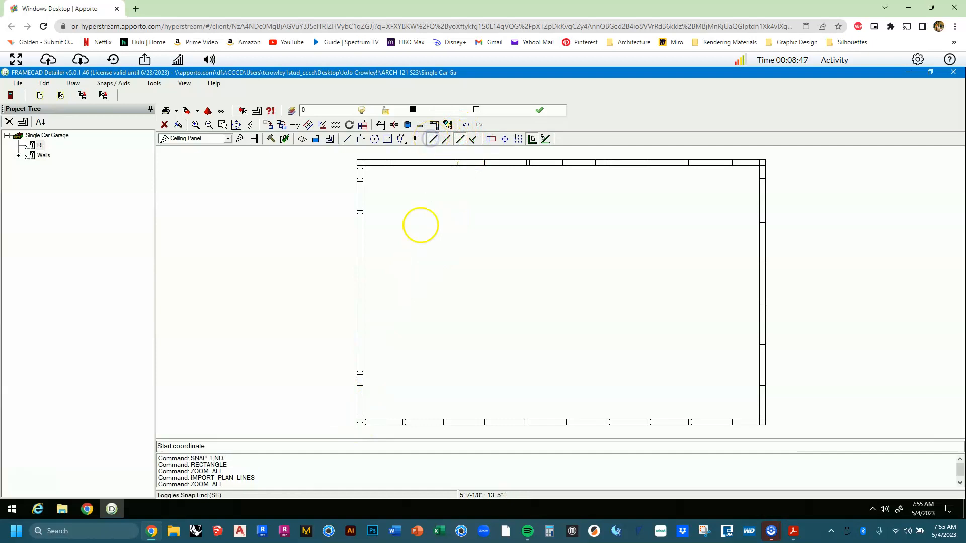
{"action": "left_click", "coordinate": [356, 423]}
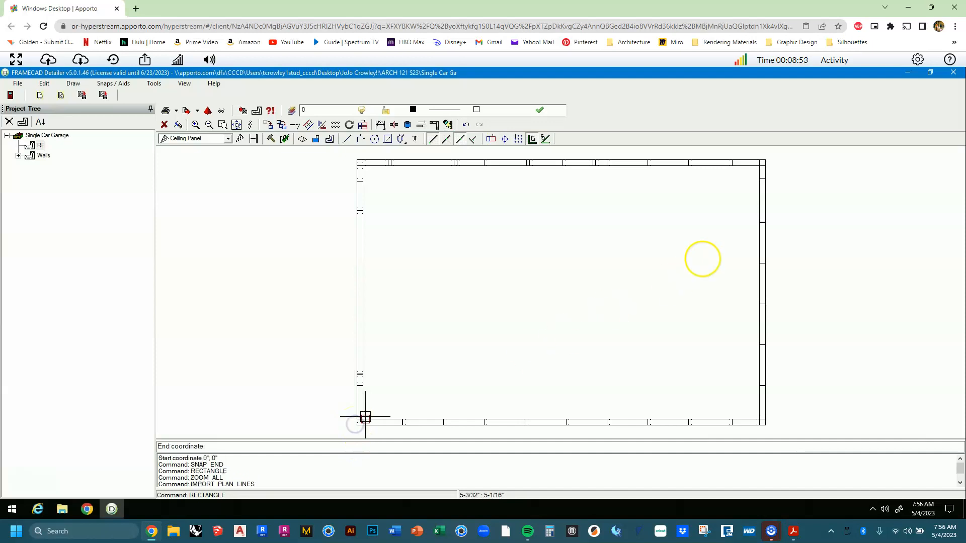
{"action": "left_click", "coordinate": [765, 157]}
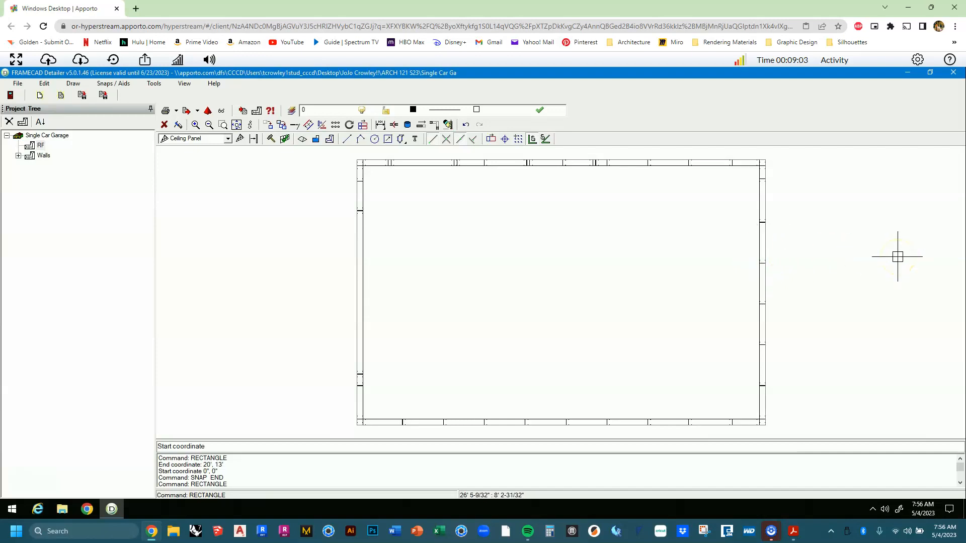
Offset the outline rectangle 12" outward to mark the roof edge.
{"action": "left_click", "coordinate": [308, 125]}
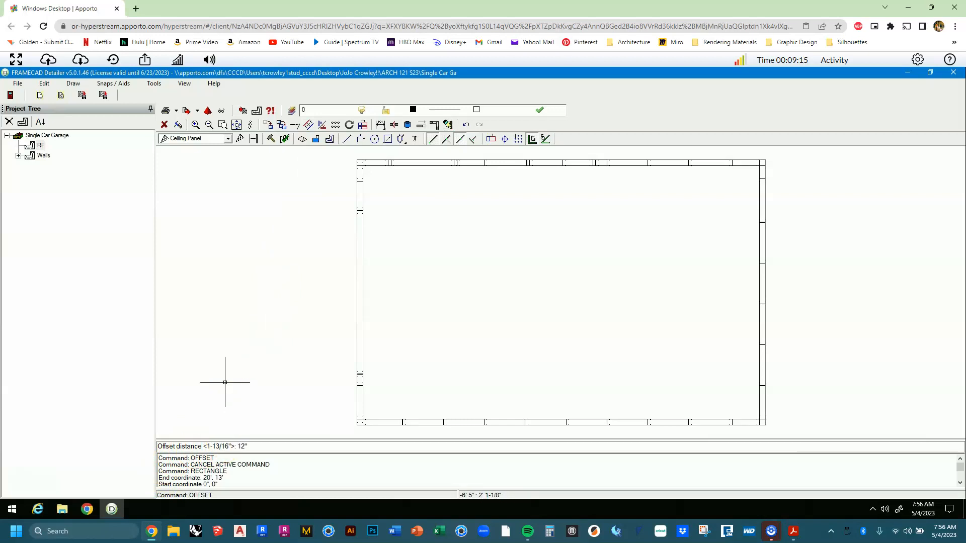
{"action": "key", "text": "Return"}
{"action": "left_click", "coordinate": [216, 383]}
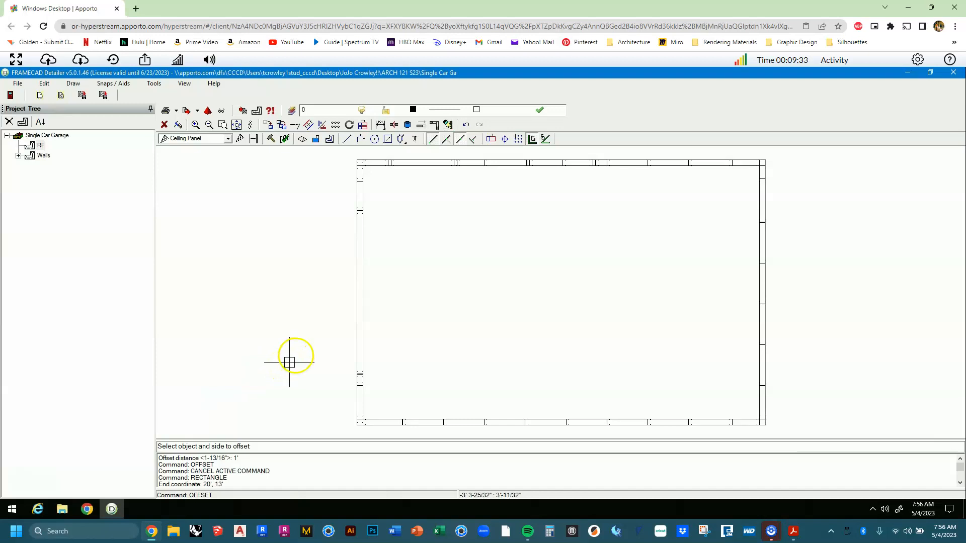
{"action": "left_click", "coordinate": [355, 292]}
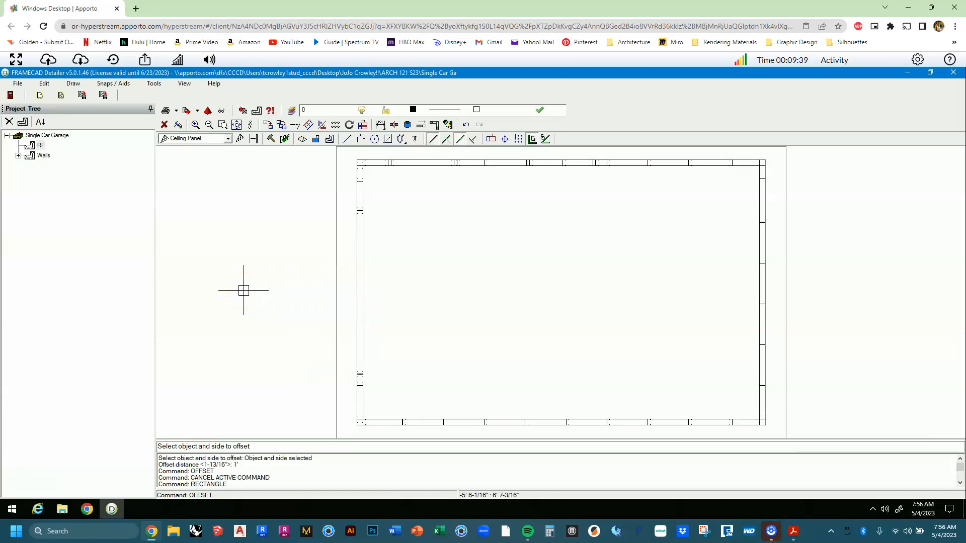
{"action": "scroll", "coordinate": [244, 290], "scroll_direction": "down", "scroll_amount": 1}
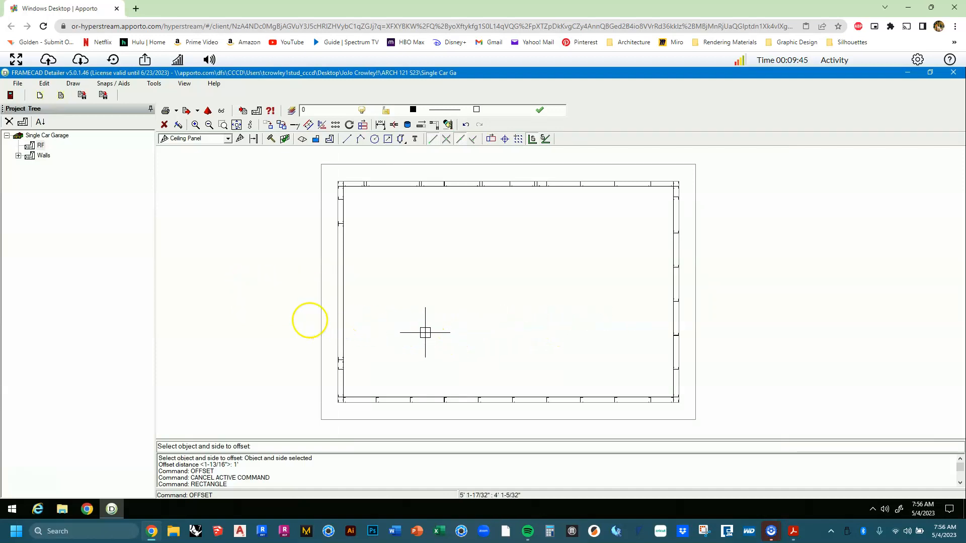
{"action": "left_click", "coordinate": [220, 328]}
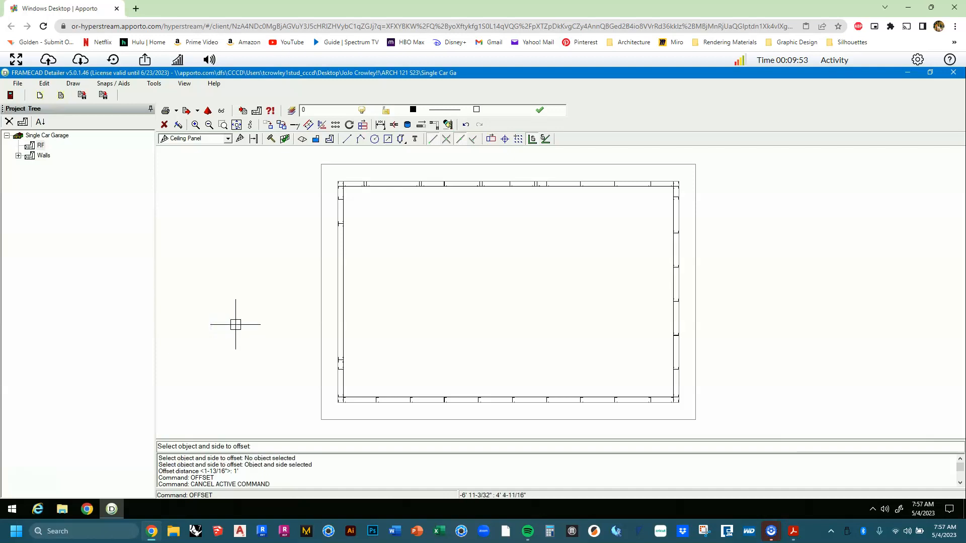
{"action": "left_click", "coordinate": [268, 324]}
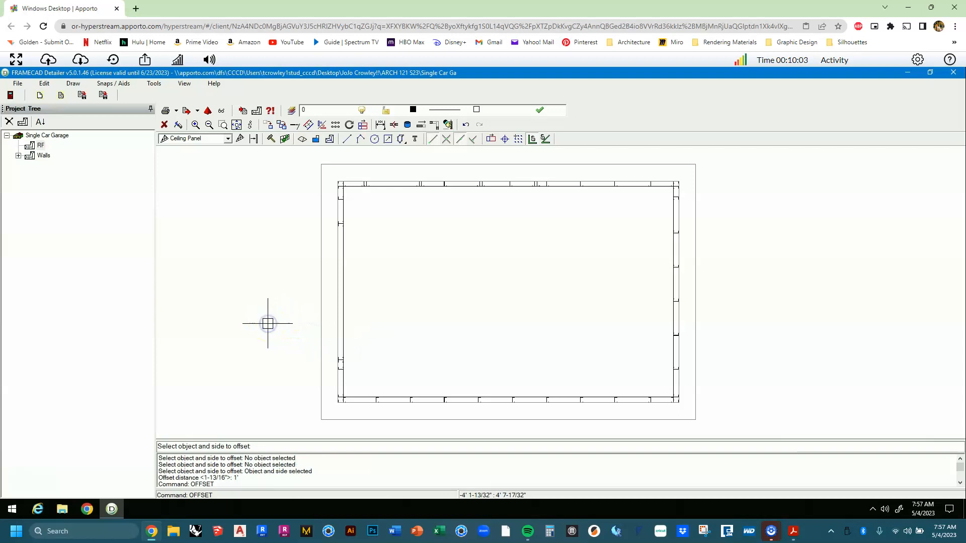
{"action": "key", "text": "Escape"}
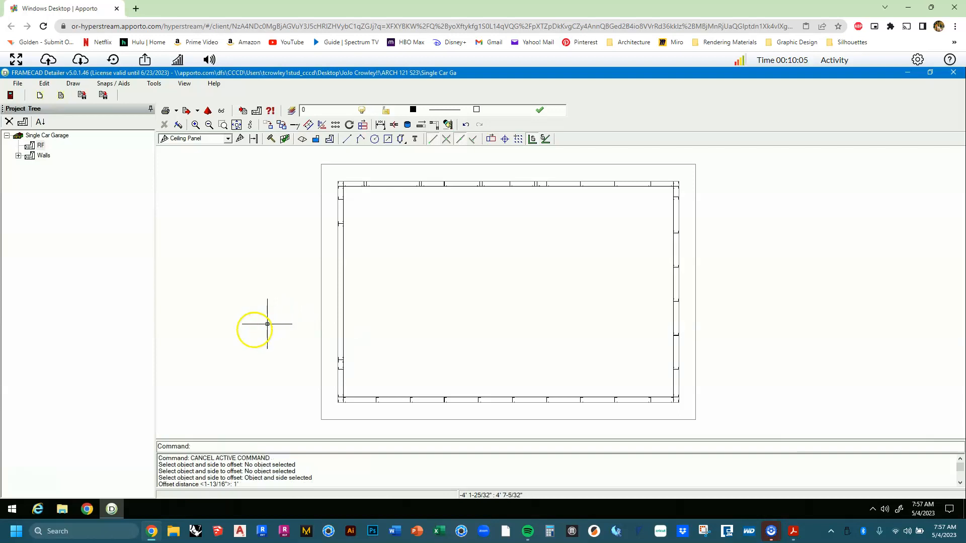
{"action": "left_click", "coordinate": [319, 353]}
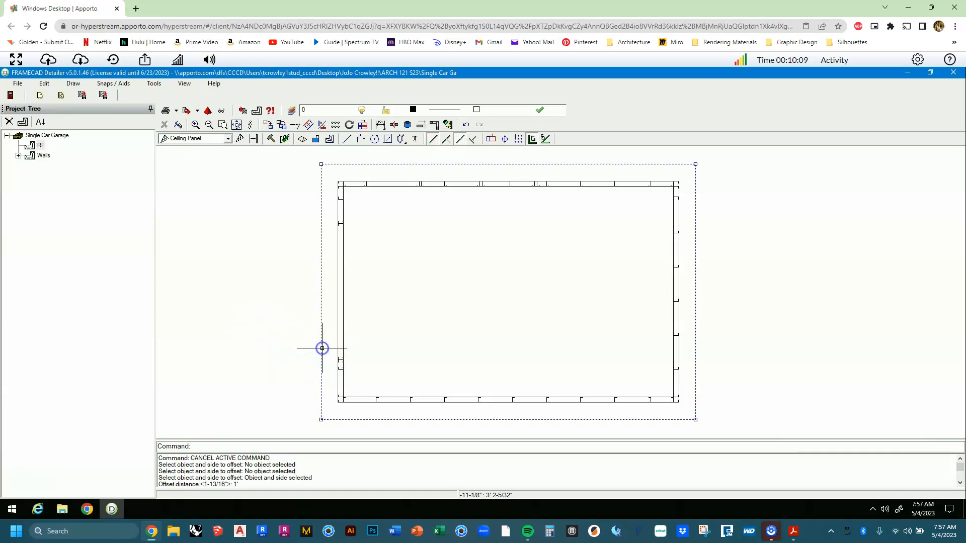
{"action": "key", "text": "Escape"}
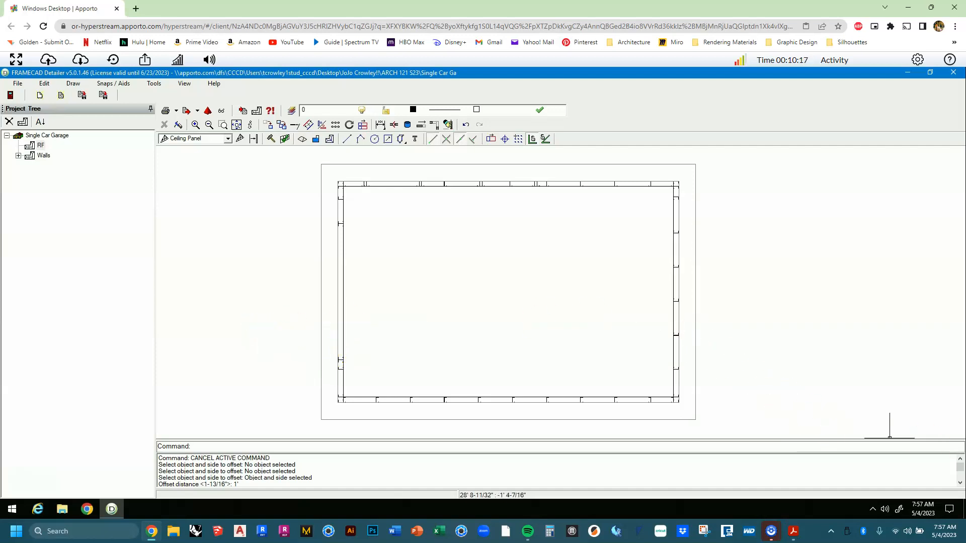
Save the project and draw a midpoint-snapped horizontal line at 6' 6" from -1' to 21'.
{"action": "left_click", "coordinate": [15, 84]}
{"action": "left_click", "coordinate": [29, 135]}
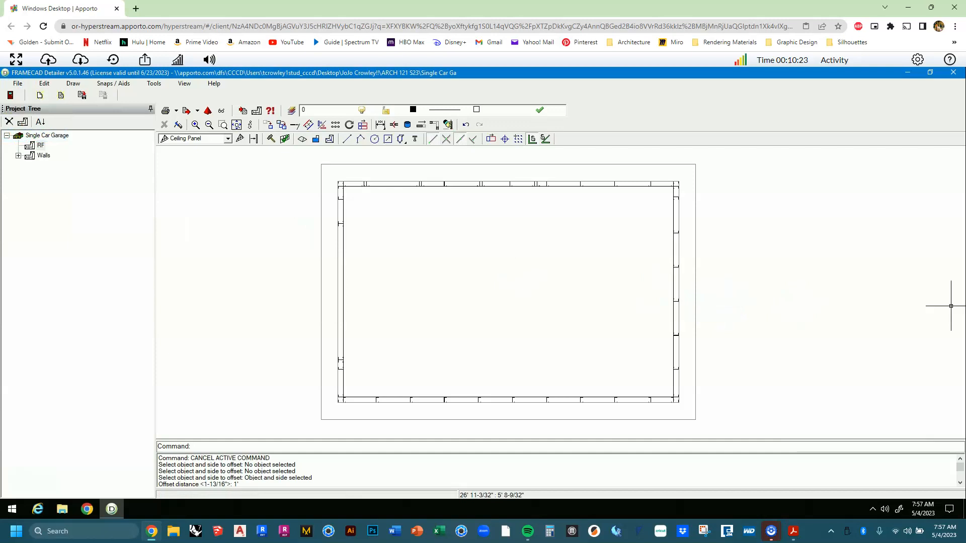
{"action": "left_click", "coordinate": [464, 143]}
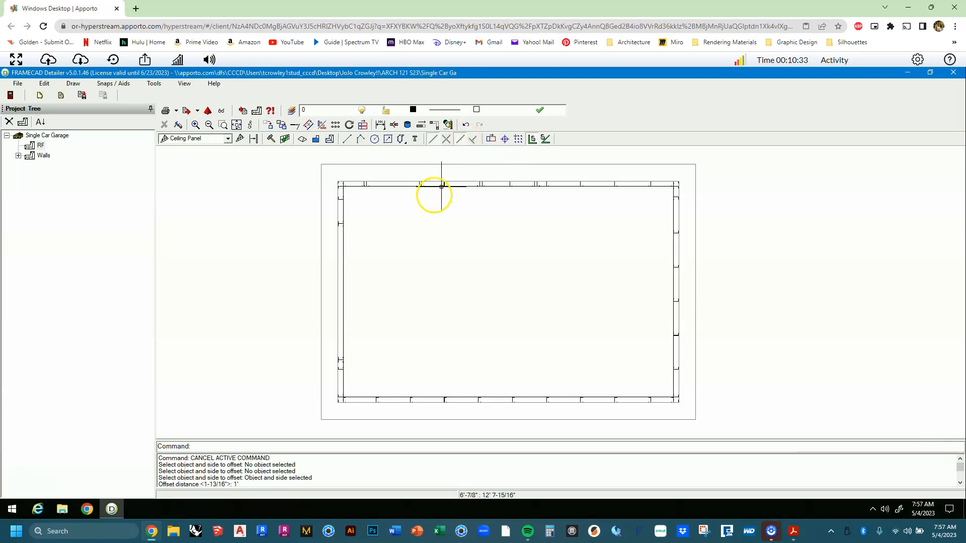
{"action": "middle_click_drag", "start_coordinate": [364, 241], "coordinate": [356, 238]}
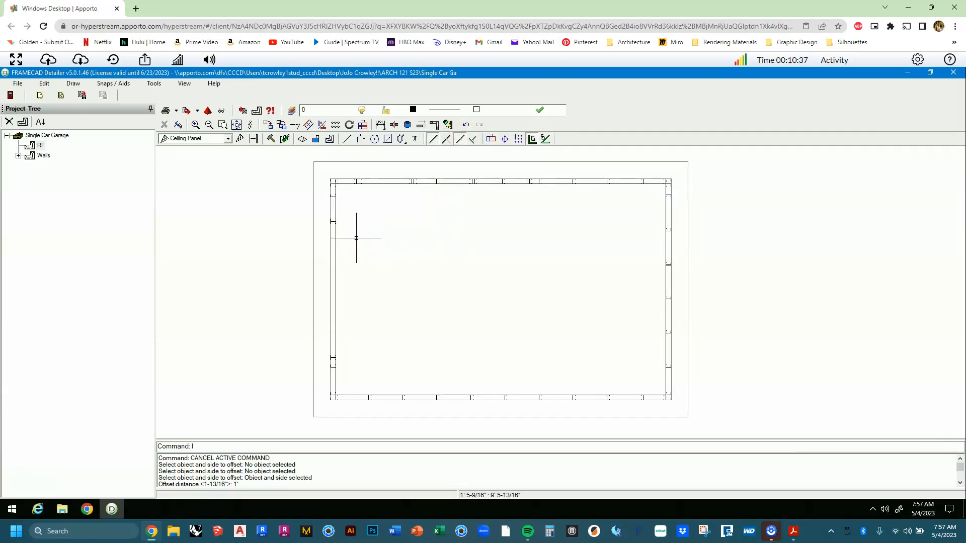
{"action": "type", "text": "l"}
{"action": "key", "text": "Return"}
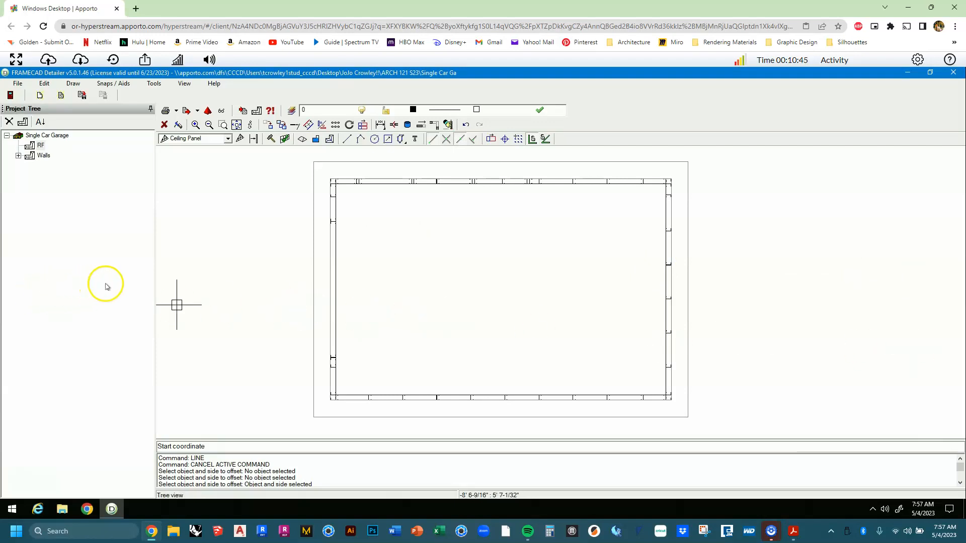
{"action": "left_click", "coordinate": [314, 284]}
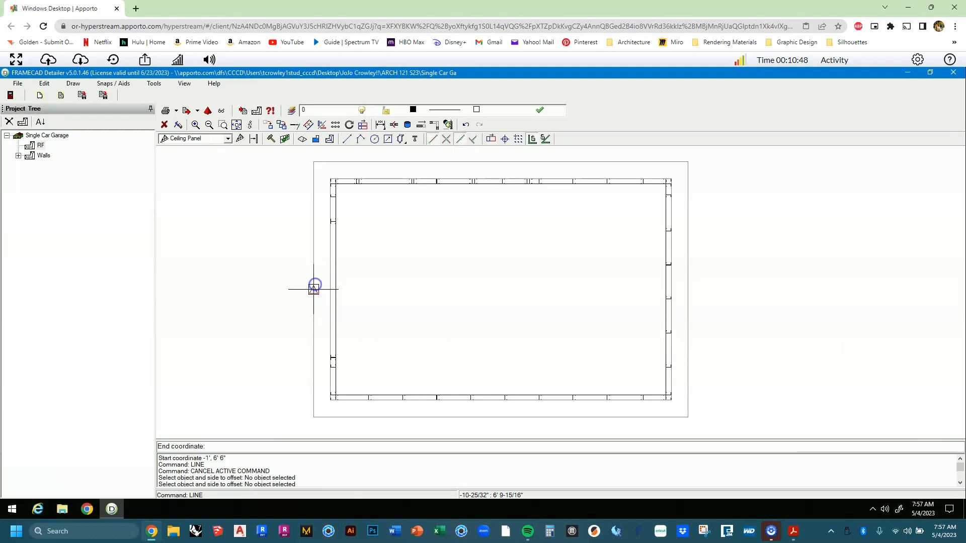
{"action": "left_click", "coordinate": [689, 292]}
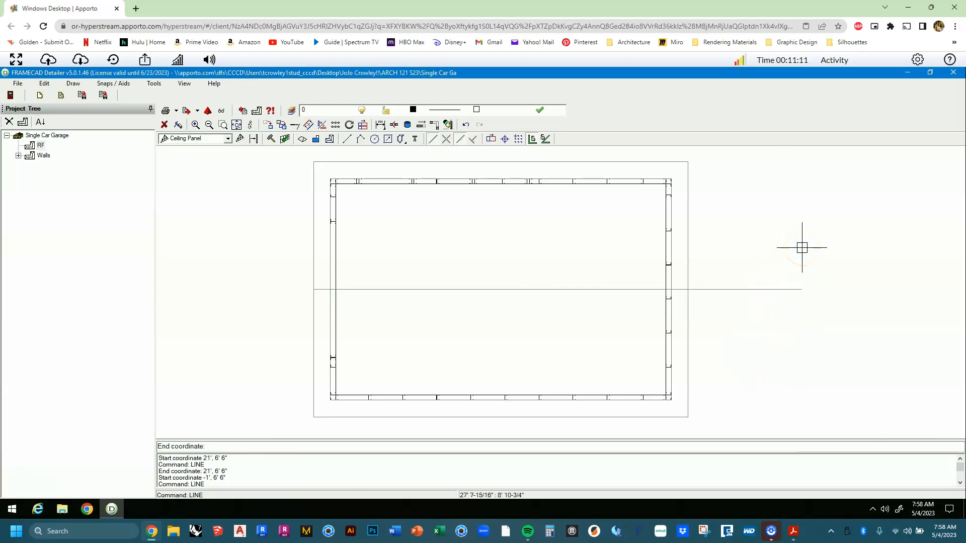
{"action": "key", "text": "Escape"}
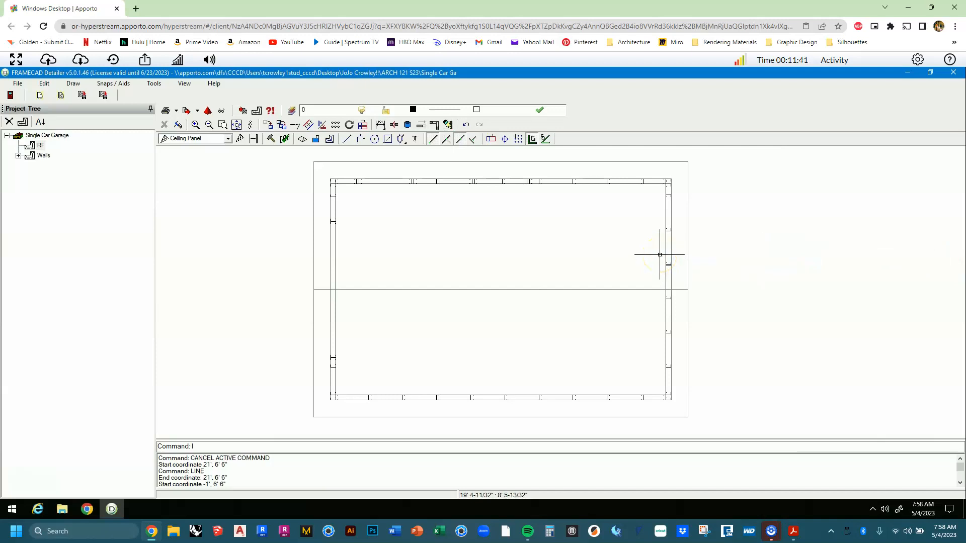
Draw a vertical line down the outer frame's right edge, top-right to bottom-right corner.
{"action": "key", "text": "Return"}
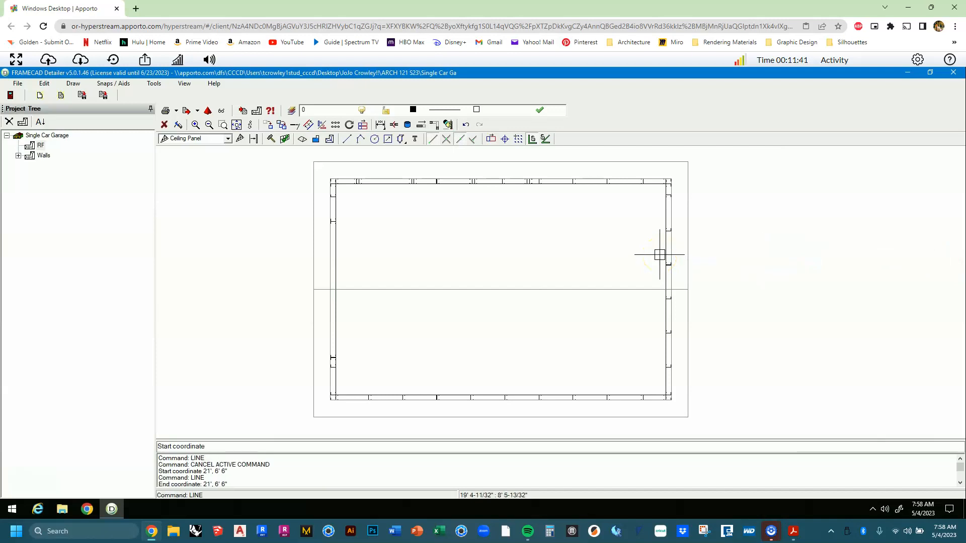
{"action": "left_click", "coordinate": [689, 159]}
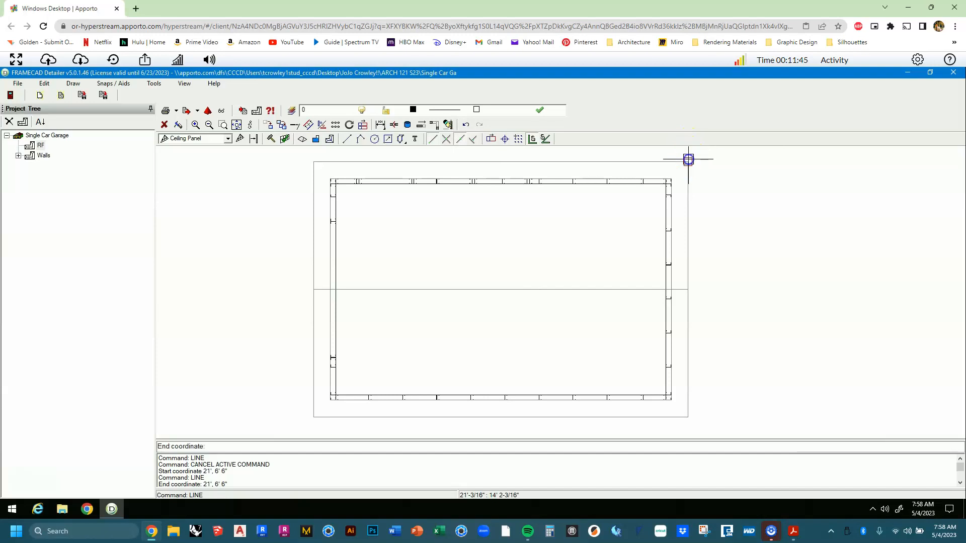
{"action": "left_click", "coordinate": [689, 416]}
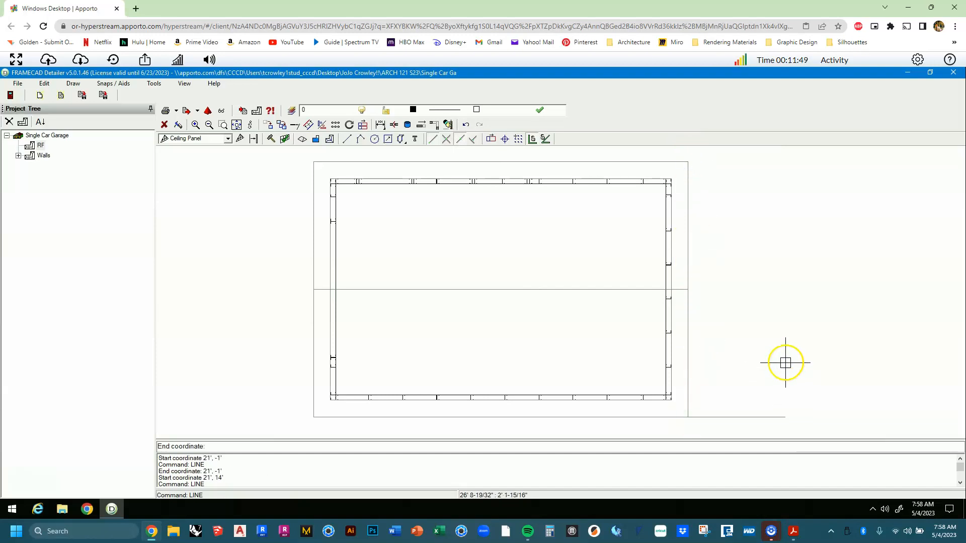
{"action": "key", "text": "Escape"}
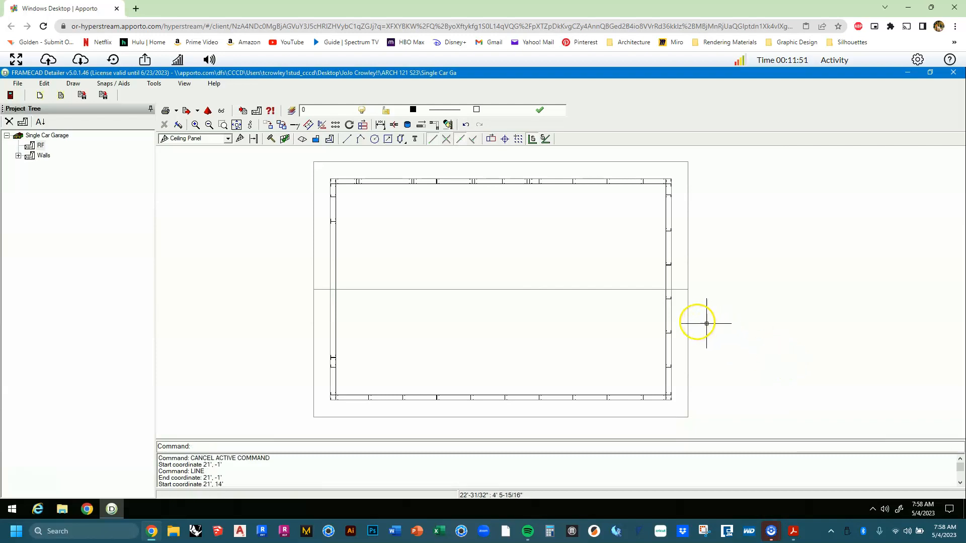
{"action": "left_click", "coordinate": [309, 126]}
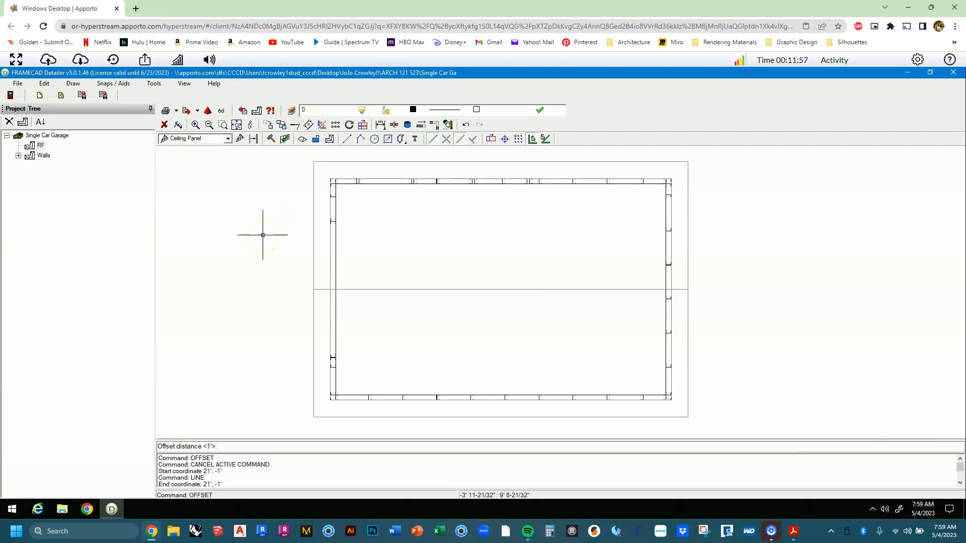
{"action": "key", "text": "Return"}
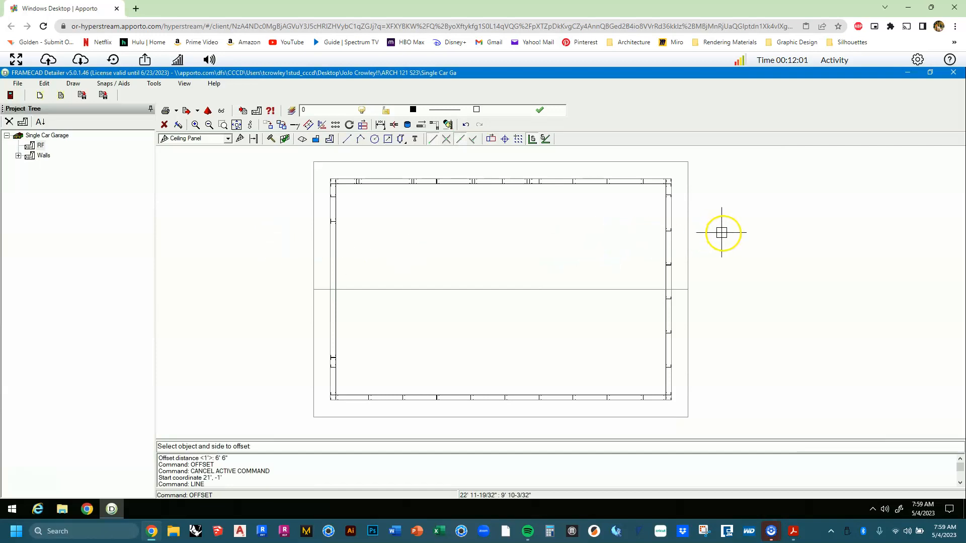
{"action": "left_click", "coordinate": [692, 239]}
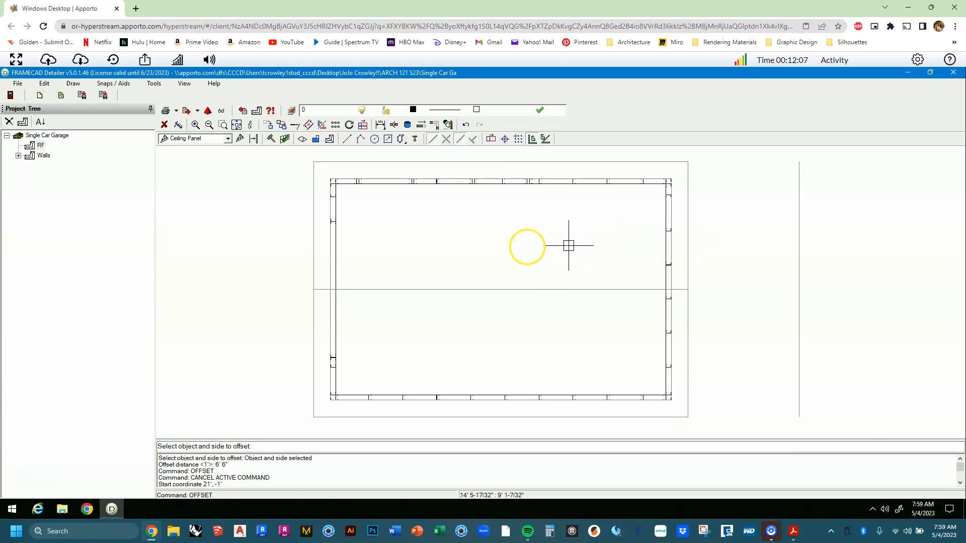
{"action": "left_click", "coordinate": [522, 248]}
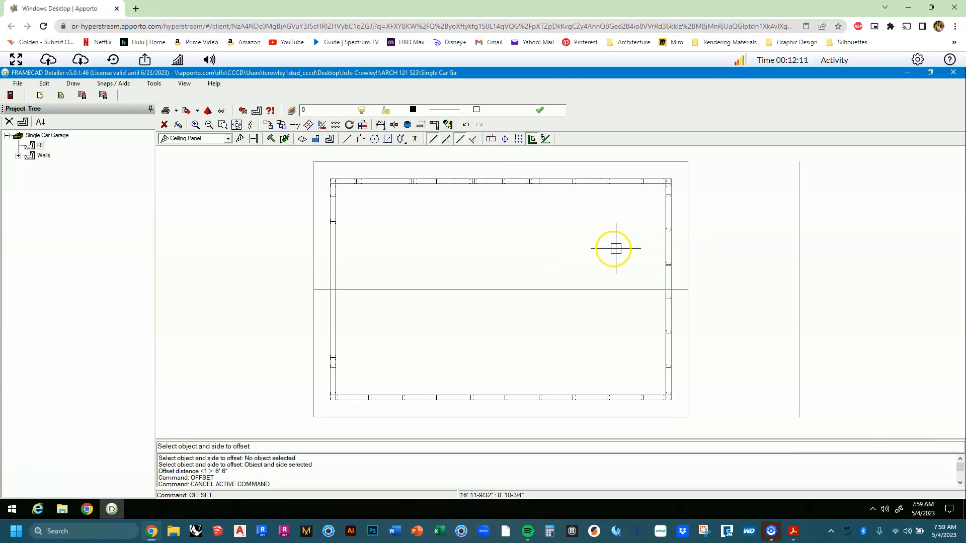
{"action": "left_click", "coordinate": [686, 260]}
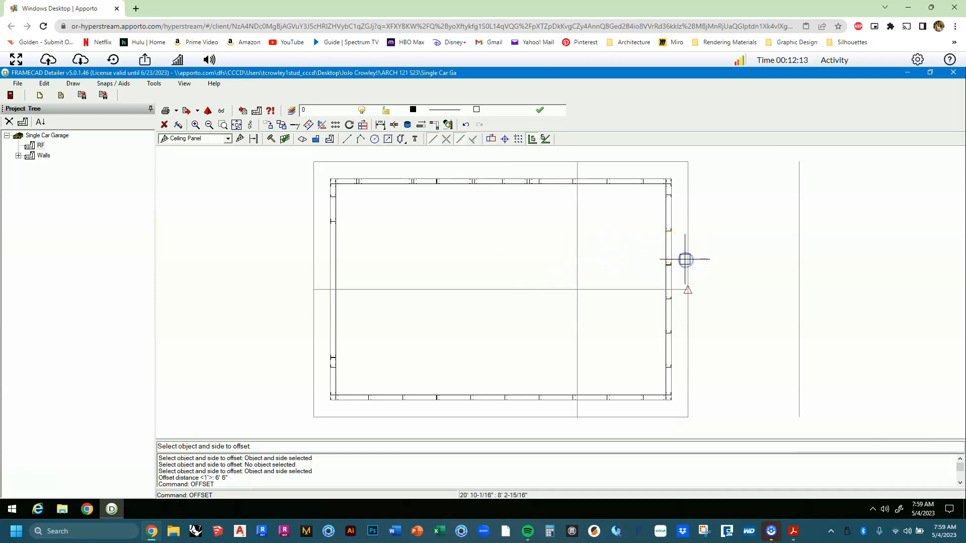
{"action": "right_click", "coordinate": [672, 257]}
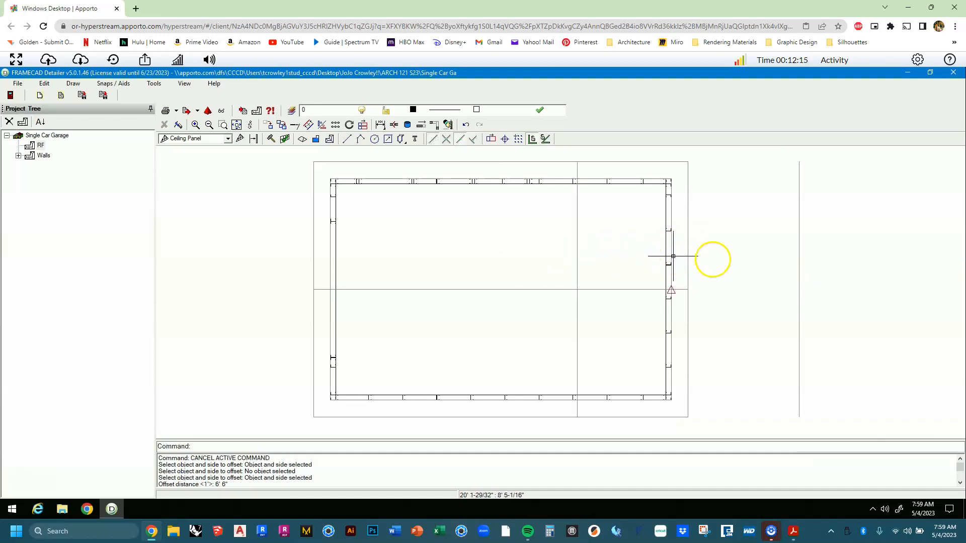
{"action": "left_click_drag", "start_coordinate": [836, 218], "coordinate": [775, 266]}
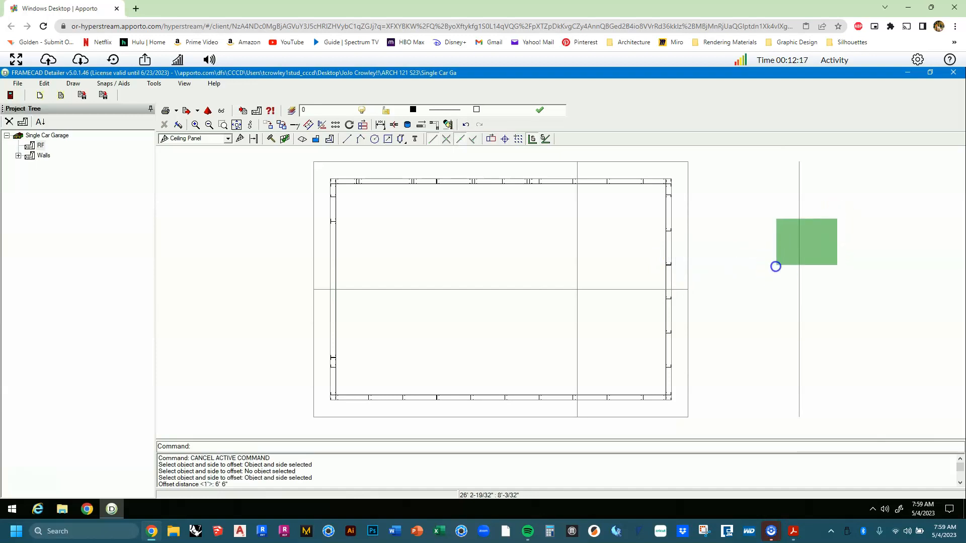
{"action": "key", "text": "Delete"}
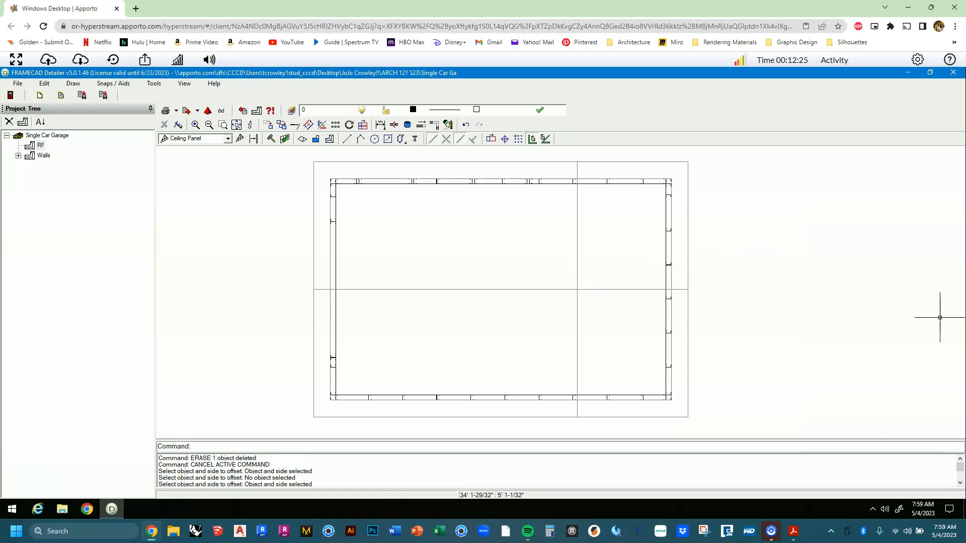
{"action": "left_click", "coordinate": [600, 220]}
{"action": "left_click", "coordinate": [566, 237]}
Delete the inner offset line and move the right-edge vertical line 1' left, from 21' to 20'.
{"action": "key", "text": "Delete"}
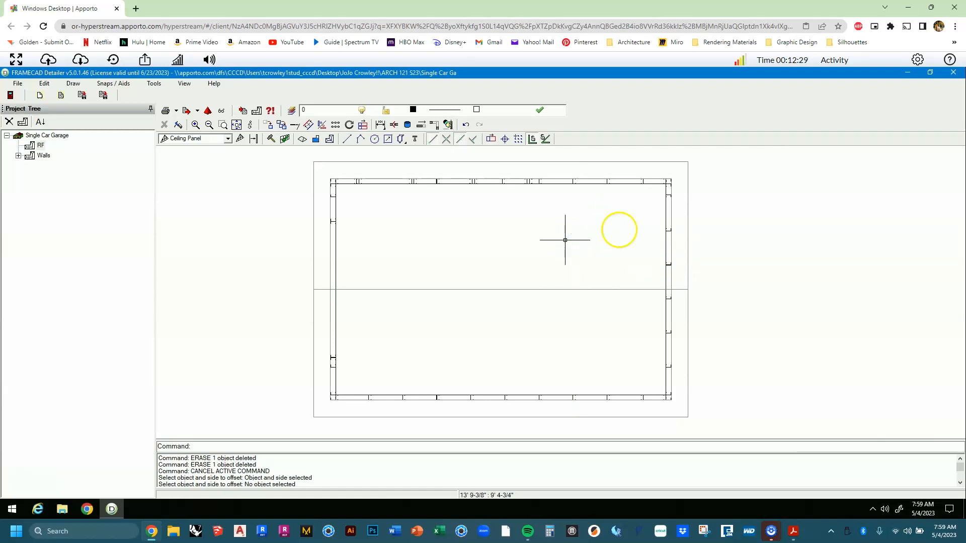
{"action": "left_click", "coordinate": [688, 209]}
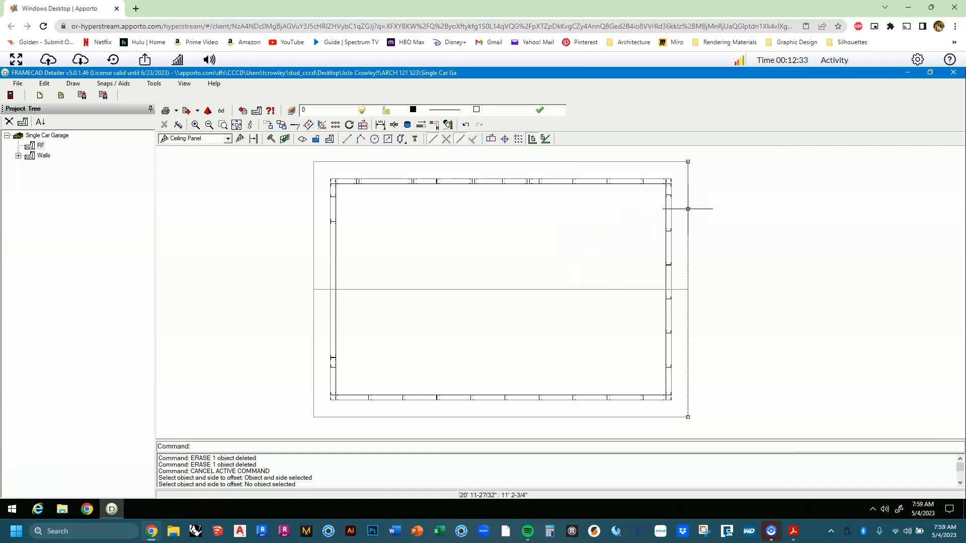
{"action": "type", "text": "m"}
{"action": "key", "text": "Return"}
{"action": "scroll", "coordinate": [676, 186], "scroll_direction": "up", "scroll_amount": 3}
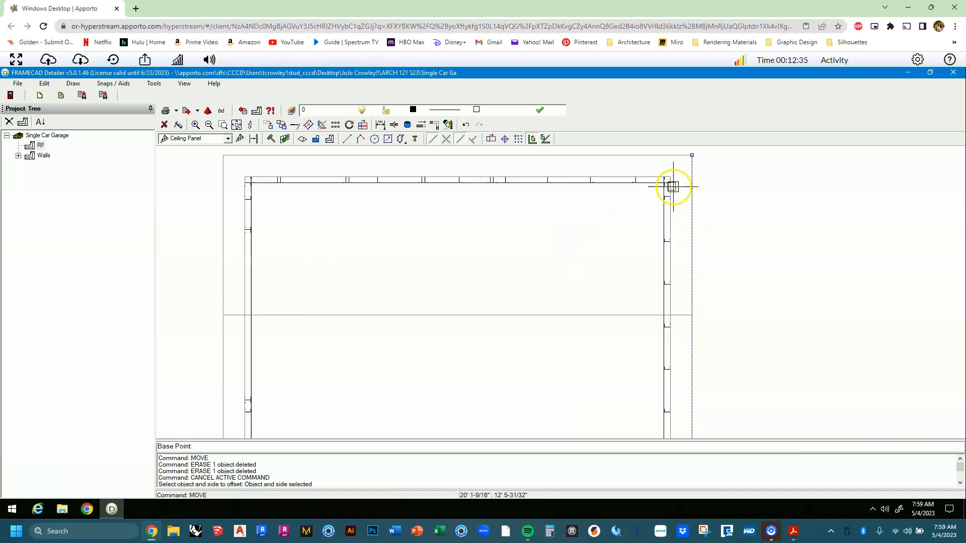
{"action": "scroll", "coordinate": [703, 172], "scroll_direction": "up", "scroll_amount": 2}
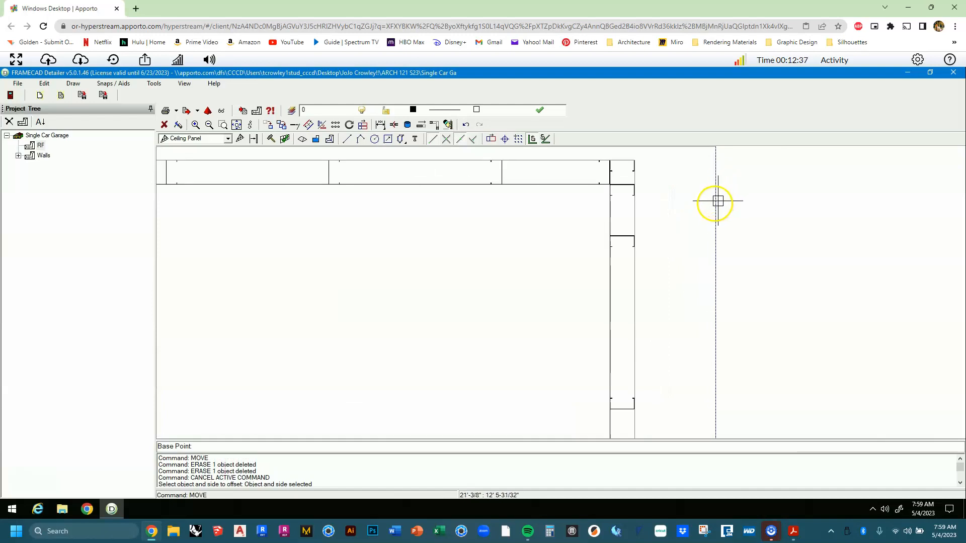
{"action": "scroll", "coordinate": [715, 205], "scroll_direction": "down", "scroll_amount": 2}
{"action": "middle_click_drag", "start_coordinate": [715, 355], "coordinate": [701, 241]}
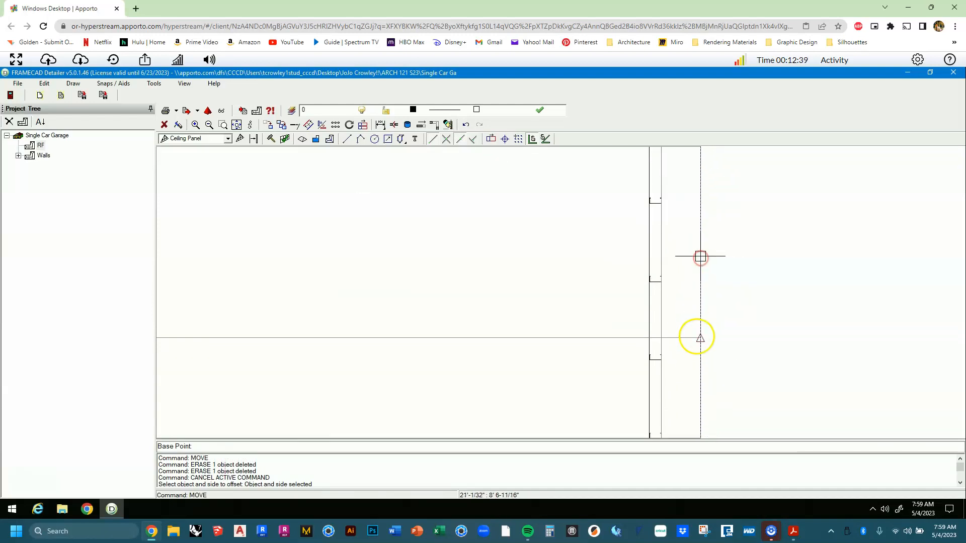
{"action": "scroll", "coordinate": [694, 352], "scroll_direction": "up", "scroll_amount": 3}
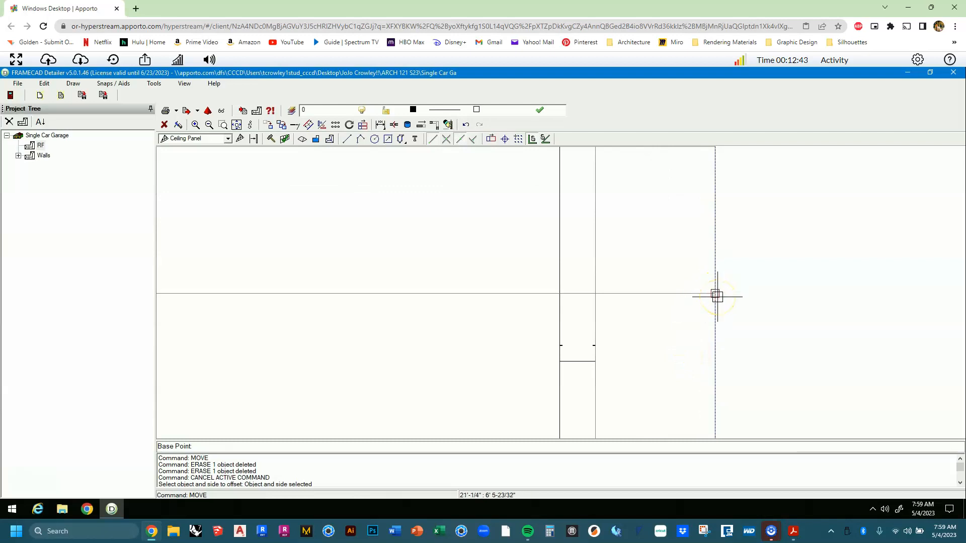
{"action": "left_click", "coordinate": [716, 295]}
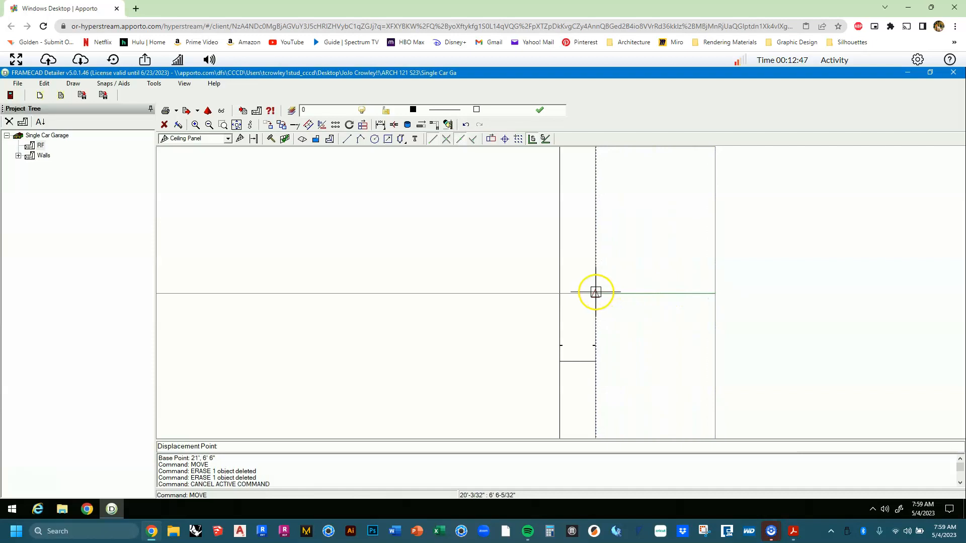
{"action": "left_click", "coordinate": [596, 293]}
{"action": "scroll", "coordinate": [609, 310], "scroll_direction": "down", "scroll_amount": 4}
{"action": "scroll", "coordinate": [609, 311], "scroll_direction": "down", "scroll_amount": 2}
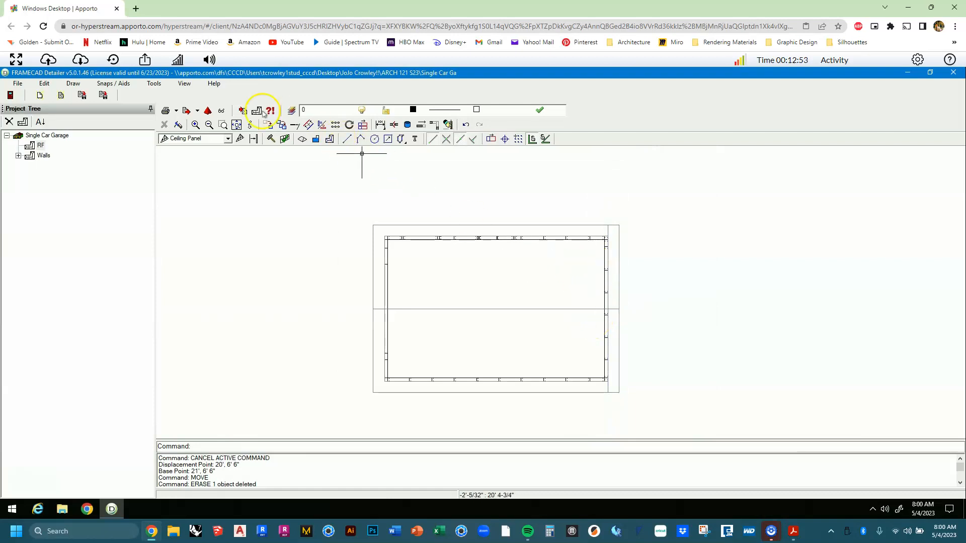
{"action": "left_click", "coordinate": [308, 125]}
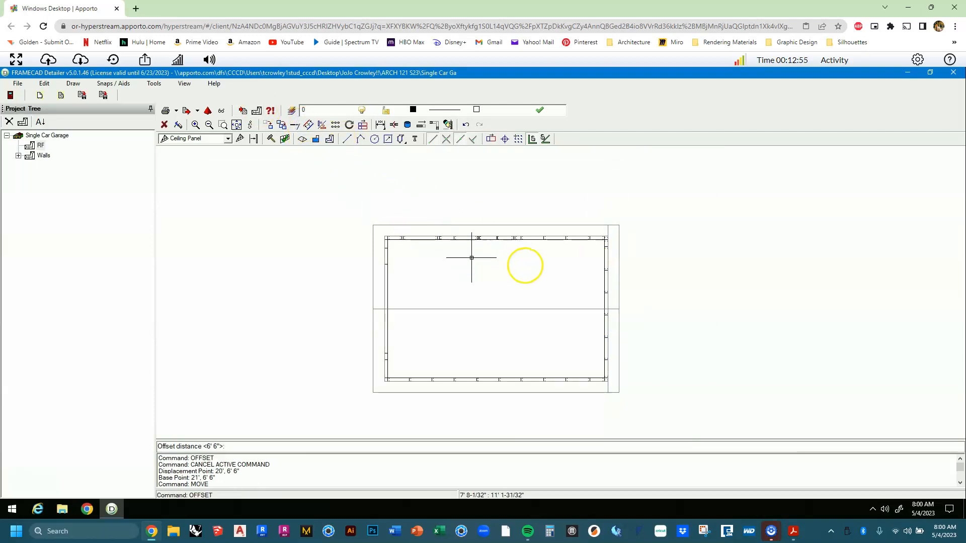
Offset the right edge line 6' 6" outward and the outer frame 6' 6" inward.
{"action": "scroll", "coordinate": [524, 266], "scroll_direction": "up", "scroll_amount": 3}
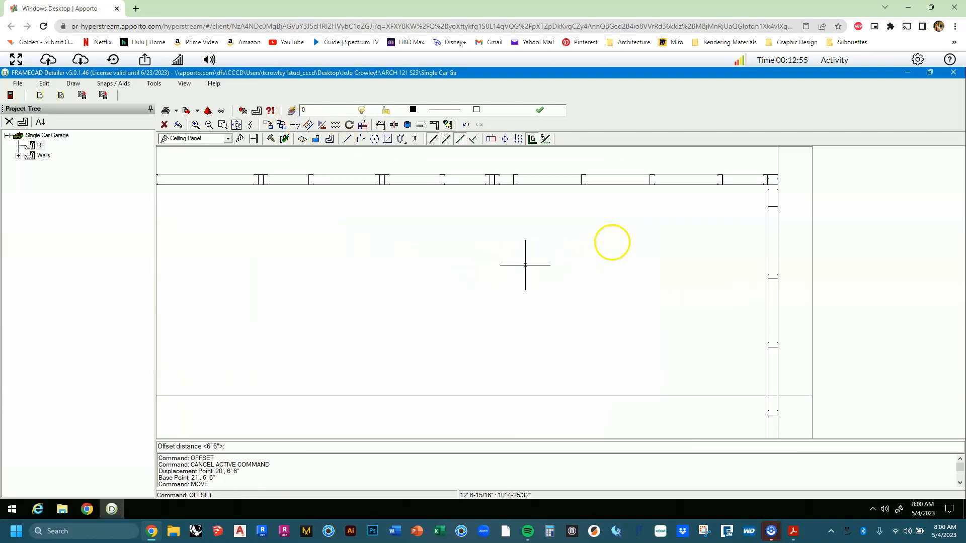
{"action": "left_click", "coordinate": [776, 163]}
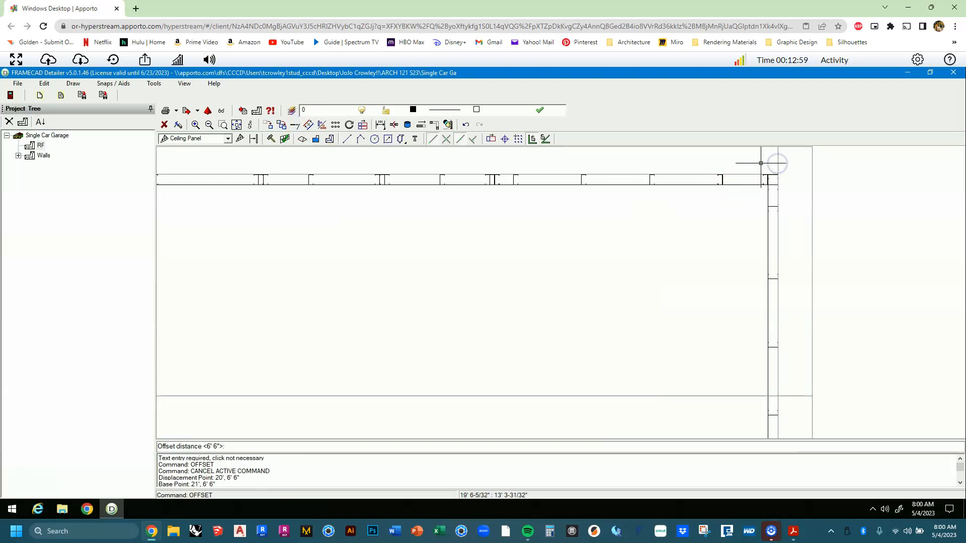
{"action": "key", "text": "Return"}
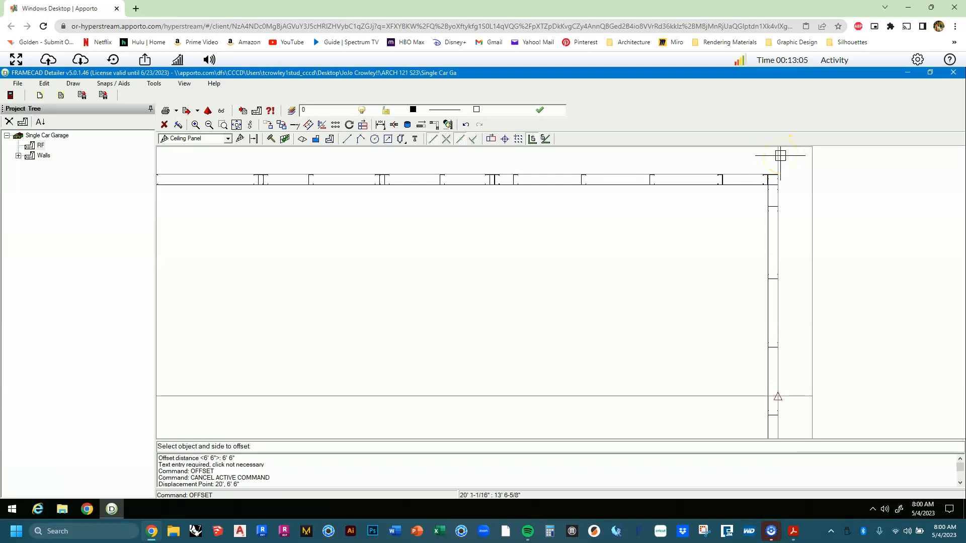
{"action": "left_click", "coordinate": [780, 156]}
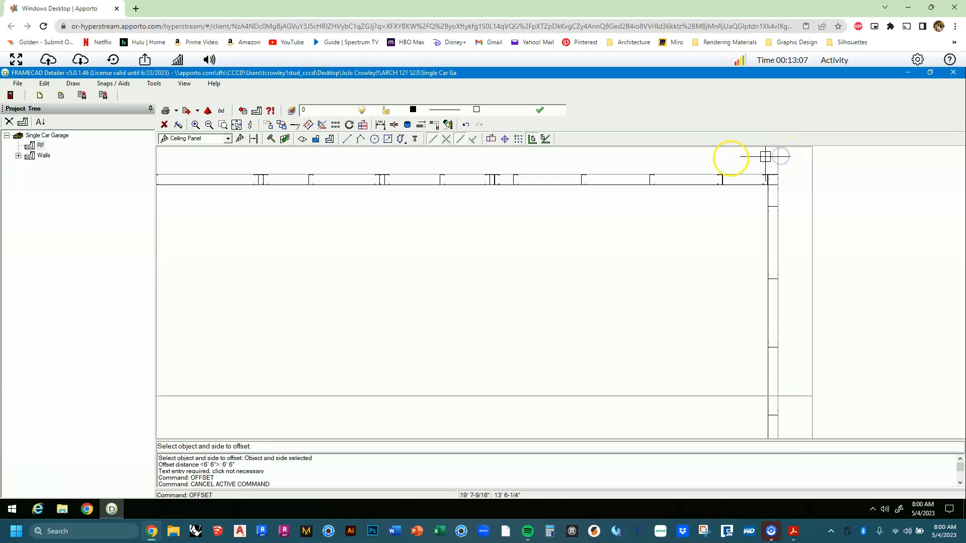
{"action": "left_click", "coordinate": [685, 159]}
{"action": "scroll", "coordinate": [674, 168], "scroll_direction": "down", "scroll_amount": 1}
{"action": "scroll", "coordinate": [674, 168], "scroll_direction": "down", "scroll_amount": 2}
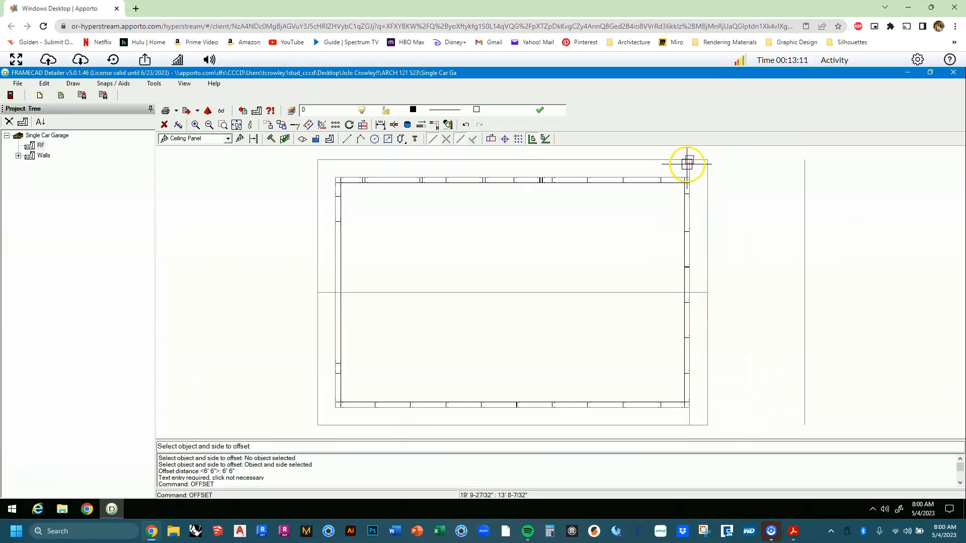
{"action": "left_click", "coordinate": [688, 162]}
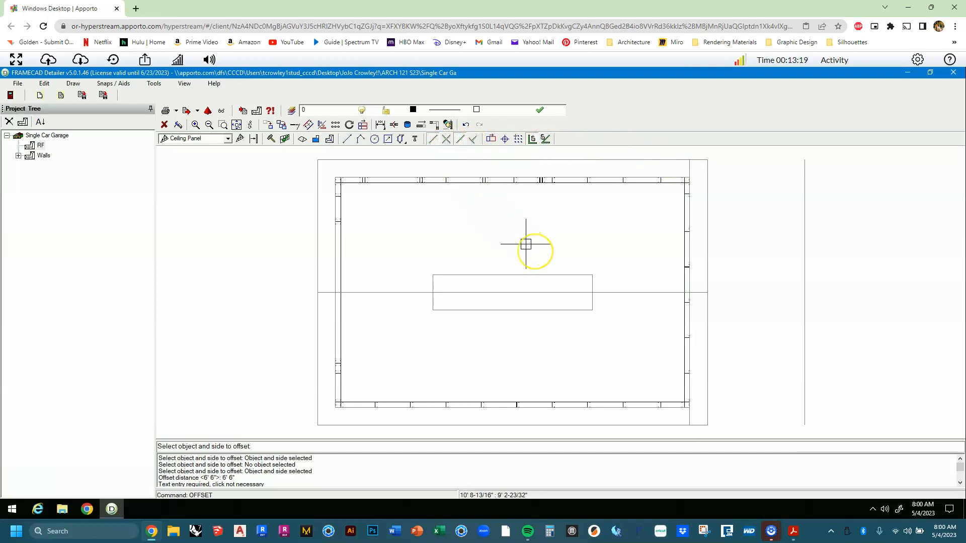
{"action": "key", "text": "Escape"}
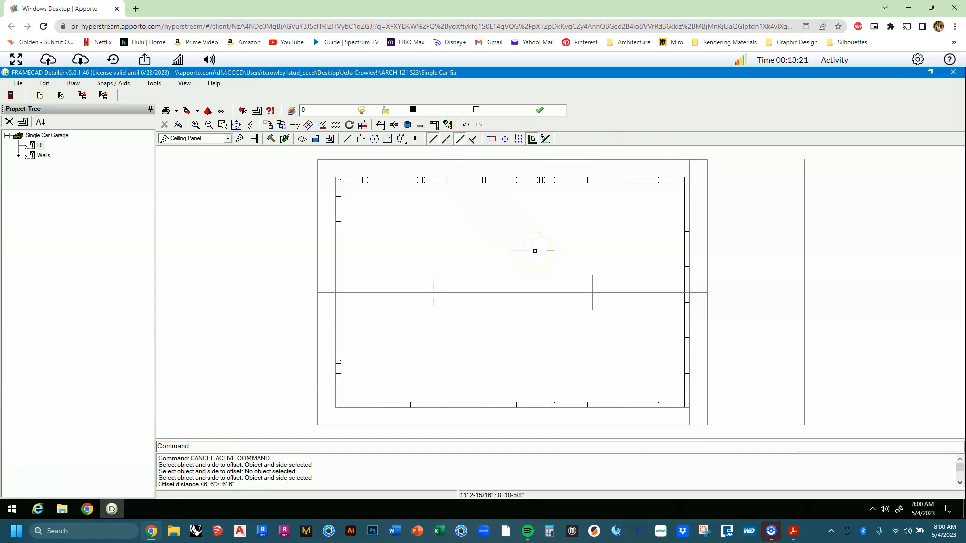
Delete the dashed inner rectangle and the stray vertical line right of the wall outline.
{"action": "scroll", "coordinate": [556, 243], "scroll_direction": "down", "scroll_amount": 1}
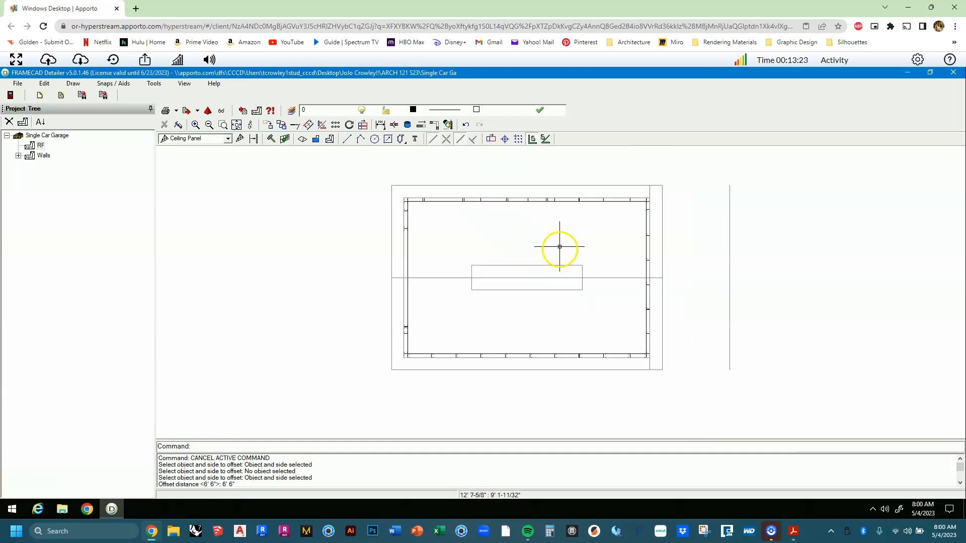
{"action": "left_click_drag", "start_coordinate": [455, 256], "coordinate": [599, 309]}
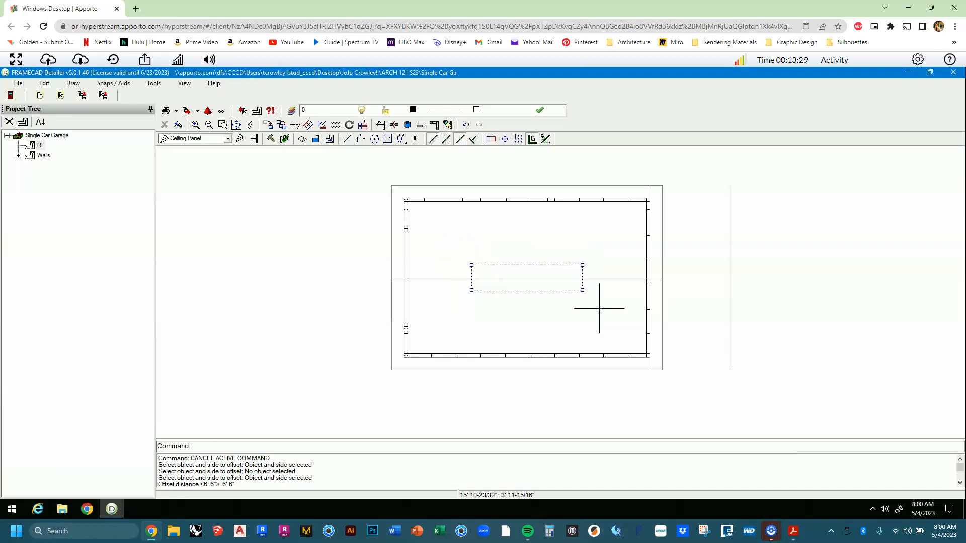
{"action": "key", "text": "Delete"}
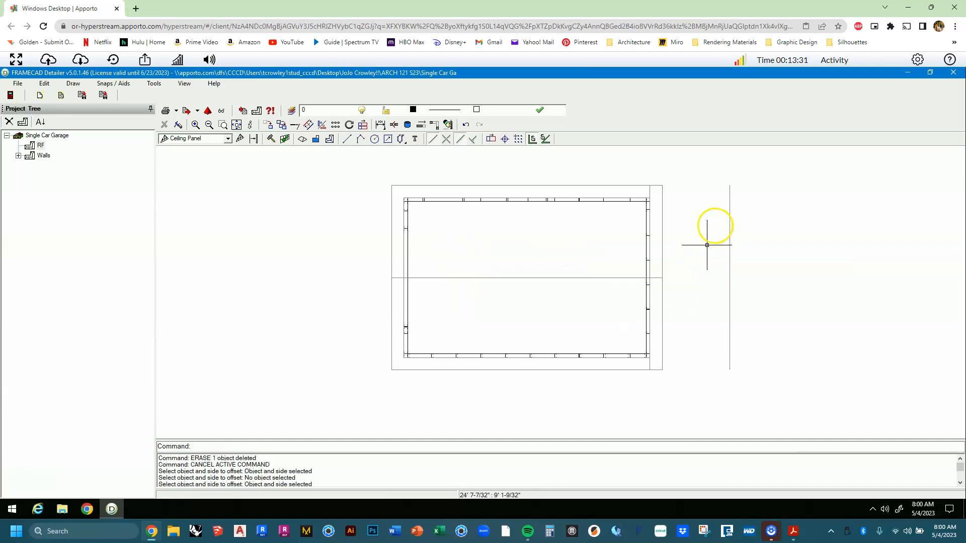
{"action": "left_click_drag", "start_coordinate": [748, 207], "coordinate": [717, 253]}
{"action": "key", "text": "Delete"}
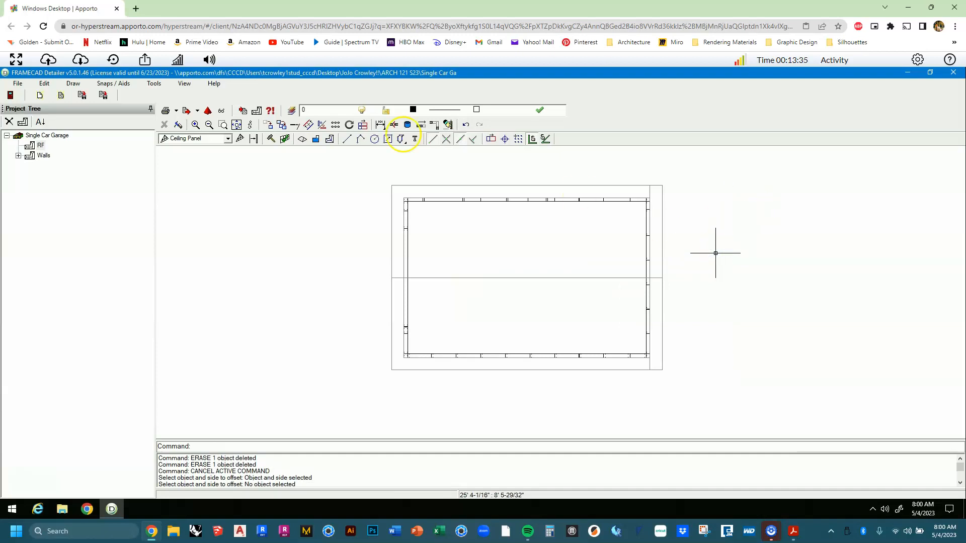
{"action": "left_click", "coordinate": [308, 125]}
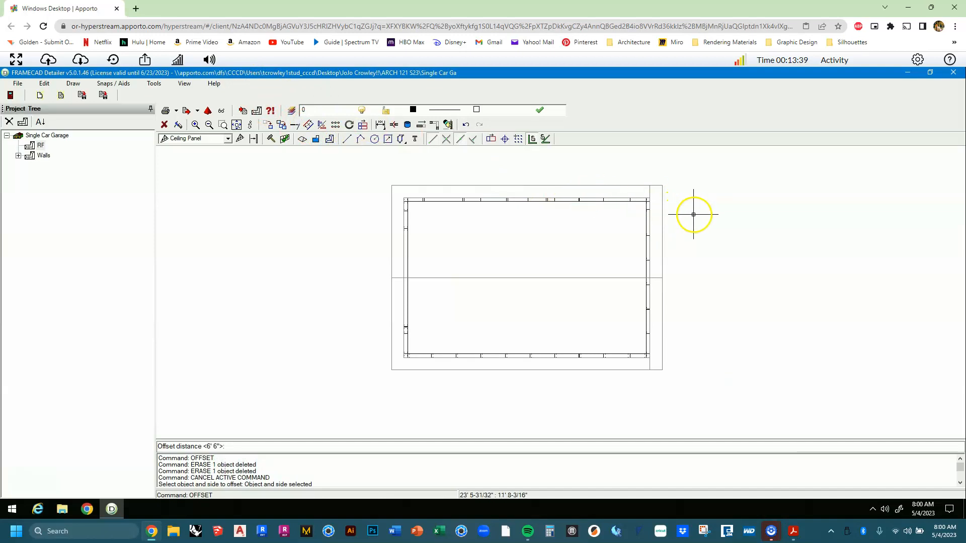
With Snap Near on, offset a vertical line 6' 6" left of the 20' line.
{"action": "key", "text": "Return"}
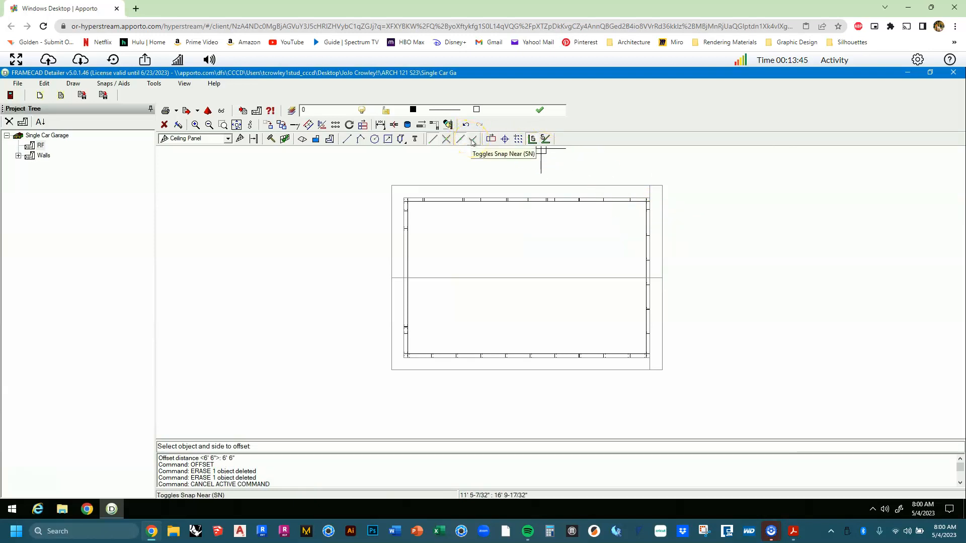
{"action": "left_click", "coordinate": [472, 140]}
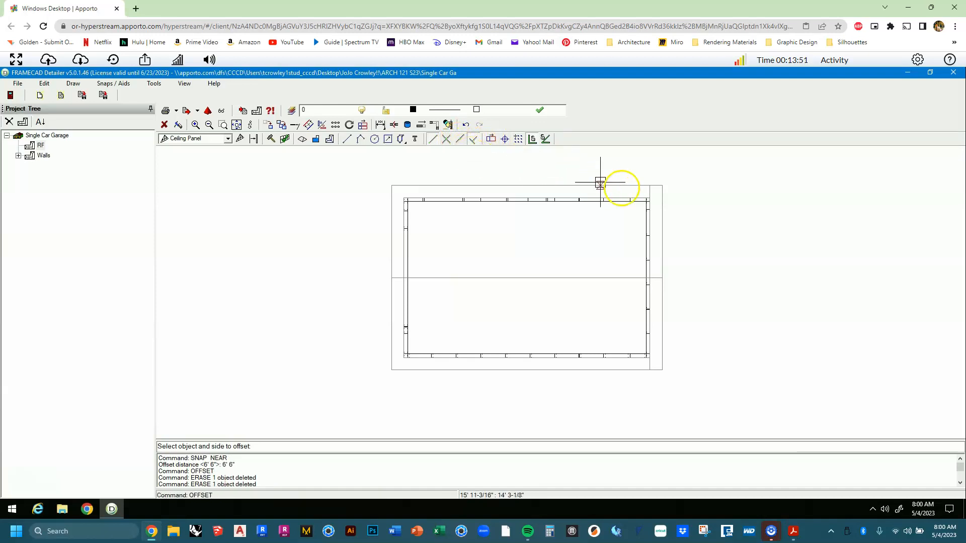
{"action": "scroll", "coordinate": [621, 186], "scroll_direction": "up", "scroll_amount": 3}
{"action": "scroll", "coordinate": [670, 190], "scroll_direction": "up", "scroll_amount": 2}
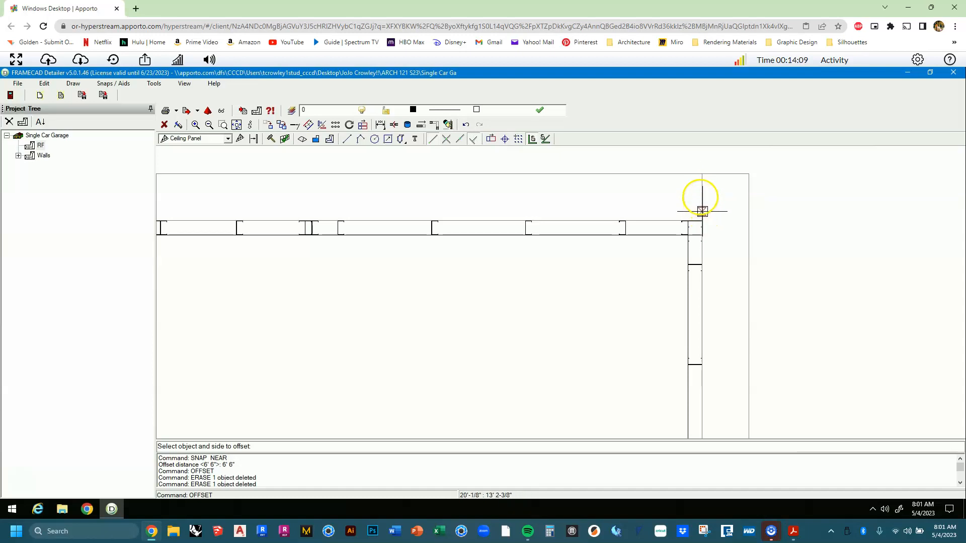
{"action": "left_click", "coordinate": [700, 192]}
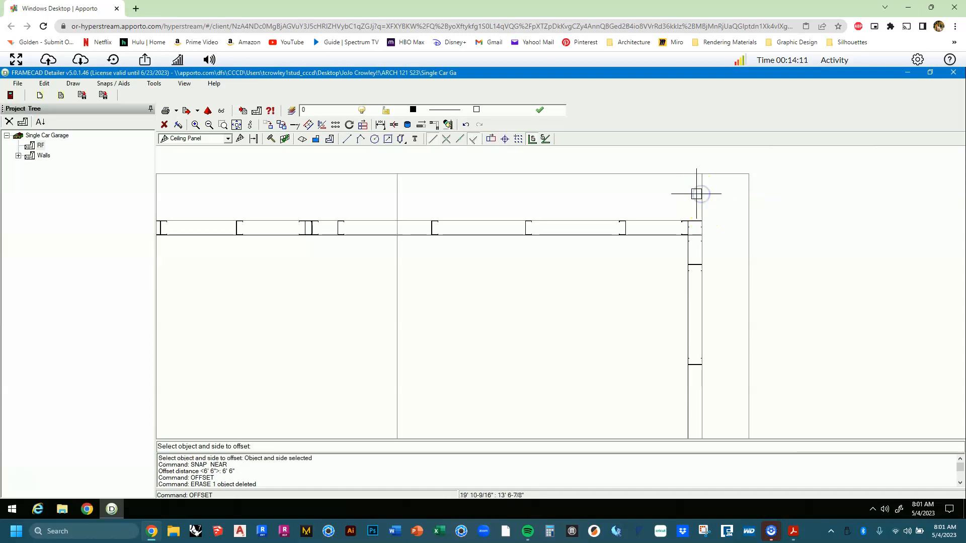
{"action": "scroll", "coordinate": [684, 194], "scroll_direction": "down", "scroll_amount": 4}
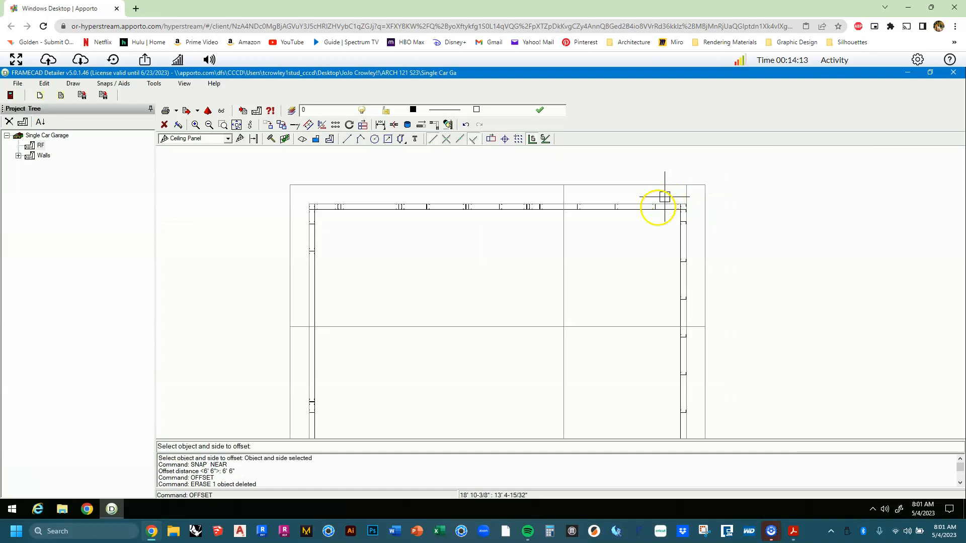
{"action": "scroll", "coordinate": [596, 277], "scroll_direction": "down", "scroll_amount": 1}
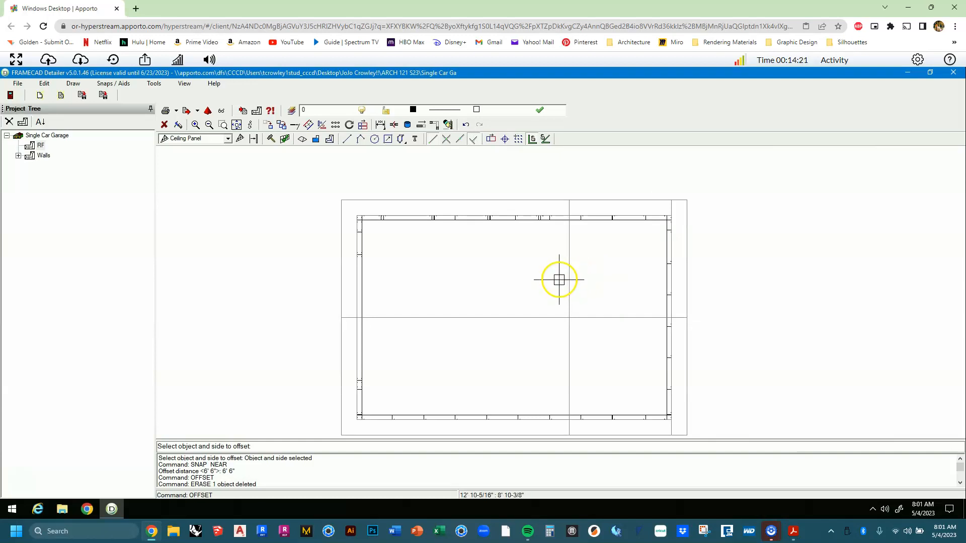
Offset another vertical line 7' to the left of the 6' 6" line.
{"action": "key", "text": "Escape"}
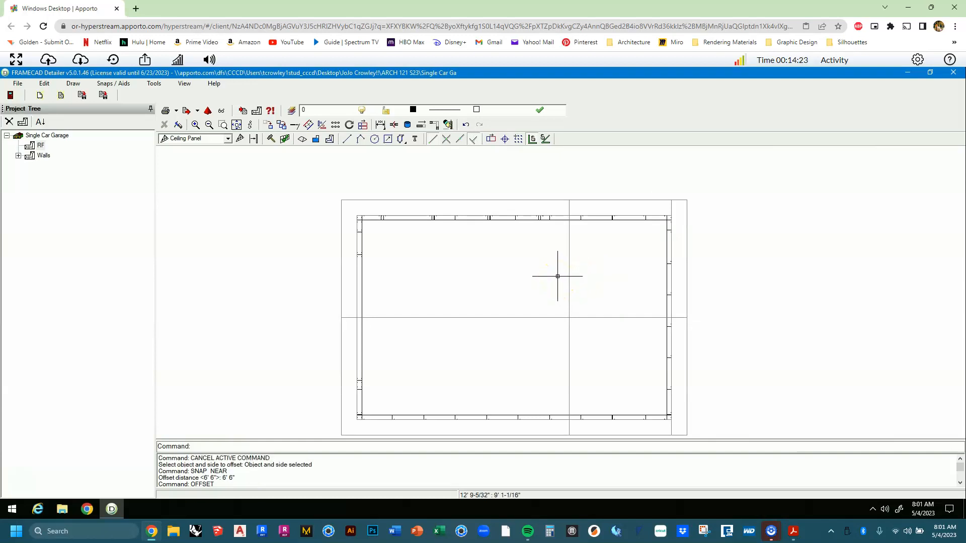
{"action": "key", "text": "Return"}
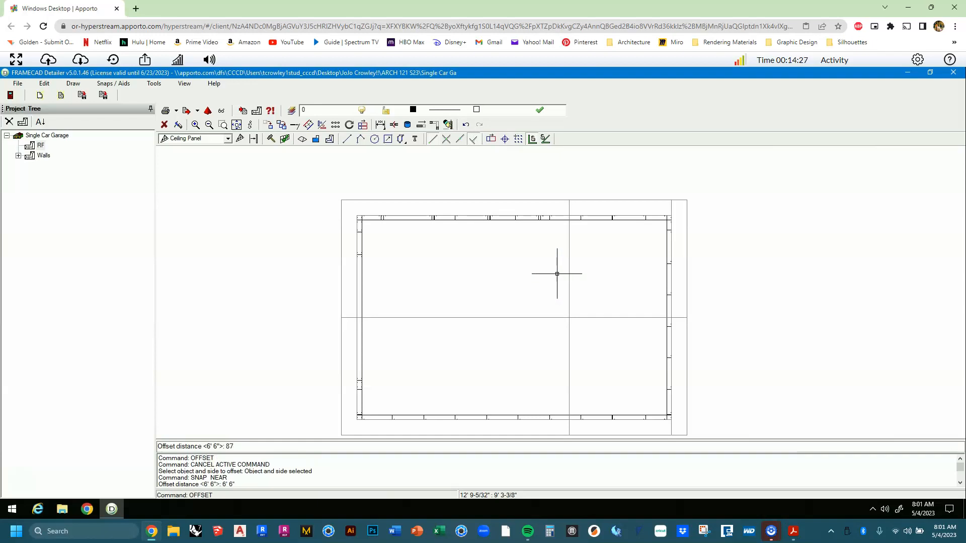
{"action": "key", "text": "BackSpace"}
{"action": "key", "text": "BackSpace"}
{"action": "key", "text": "Return"}
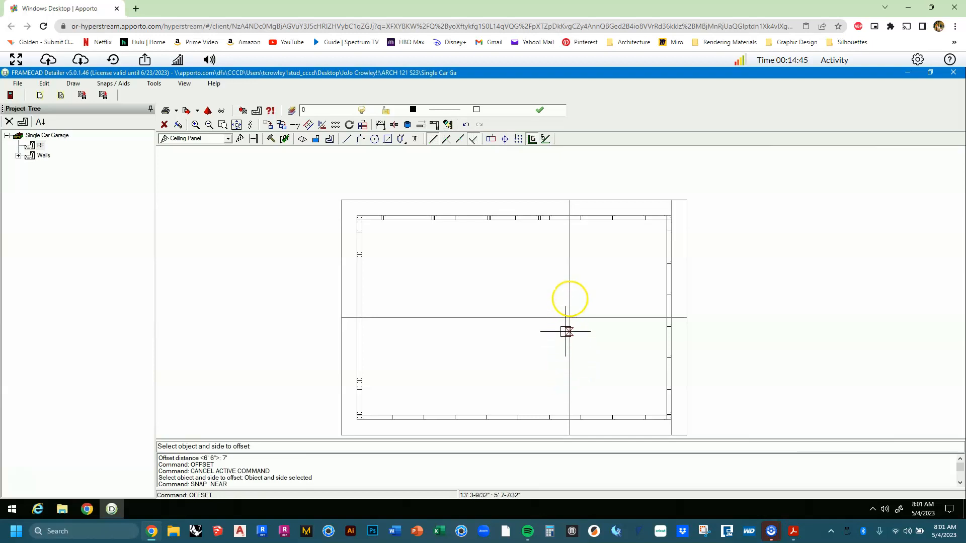
{"action": "left_click", "coordinate": [566, 277]}
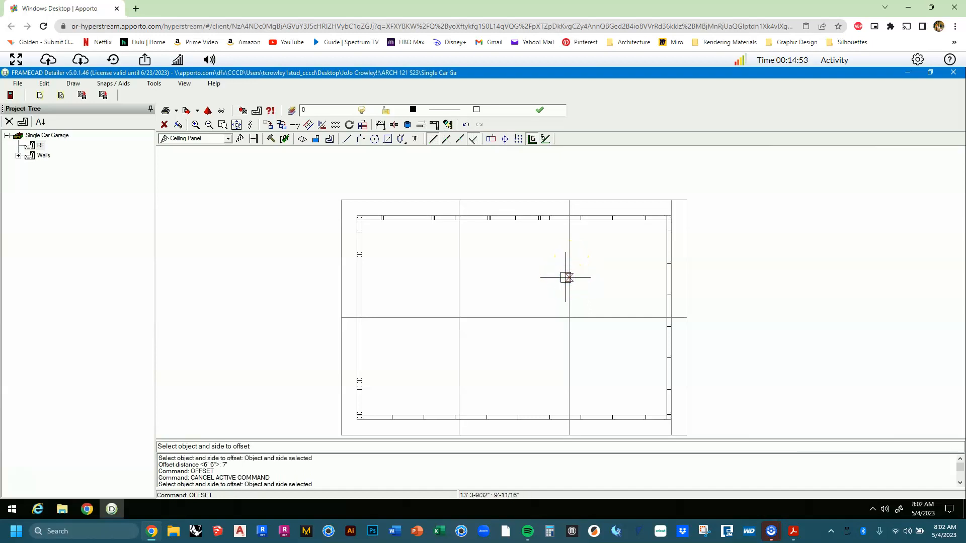
{"action": "key", "text": "Escape"}
{"action": "left_click", "coordinate": [558, 280]}
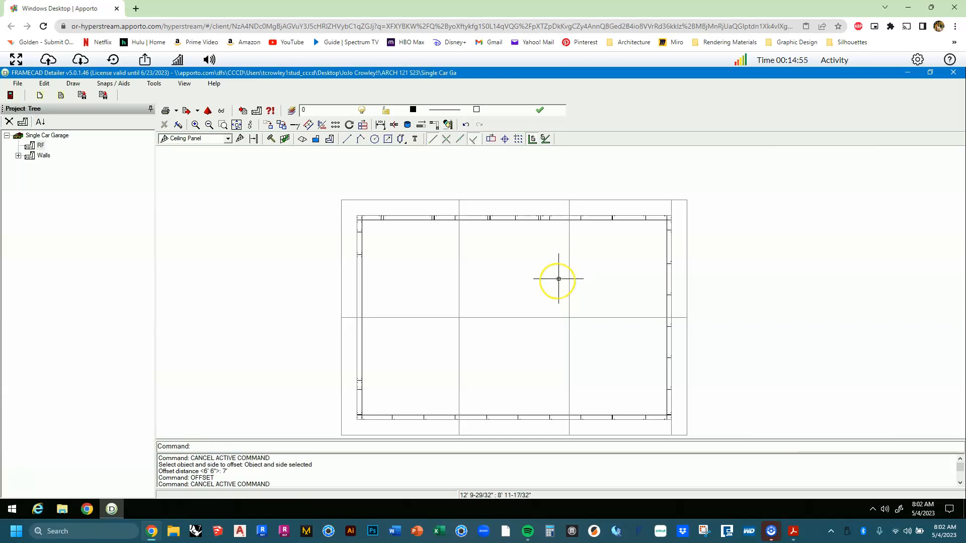
{"action": "left_click", "coordinate": [556, 281]}
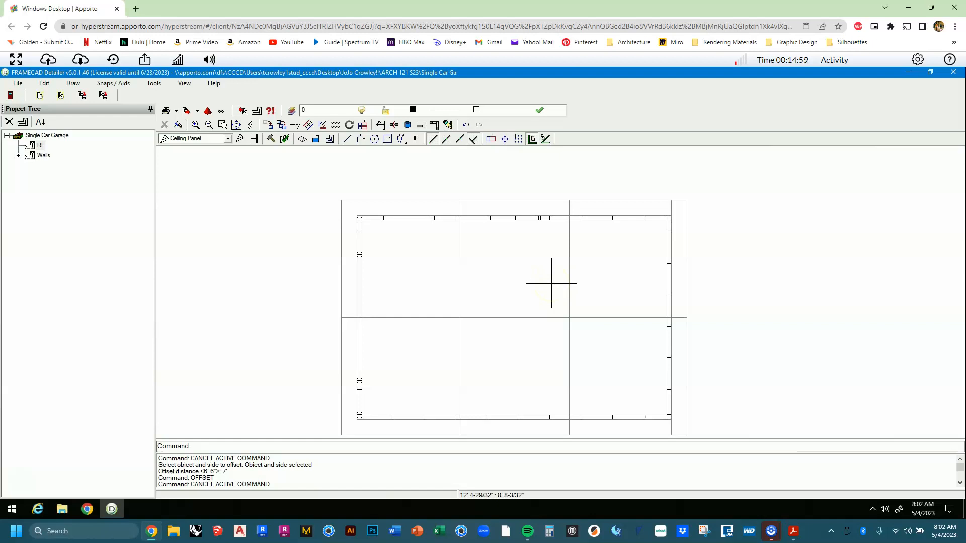
{"action": "left_click", "coordinate": [555, 281]}
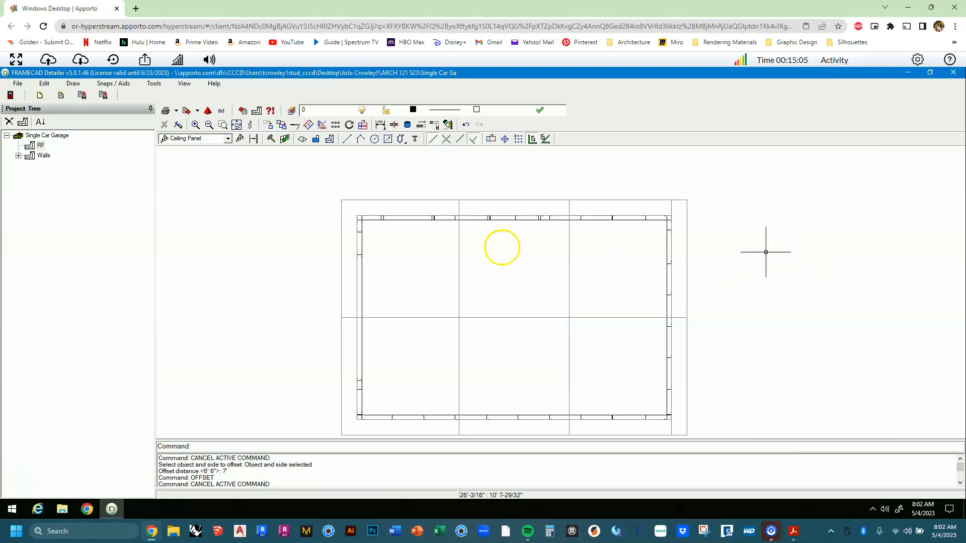
Make Truss the active frame type instead of Ceiling Panel and begin placing a frame.
{"action": "left_click", "coordinate": [224, 140]}
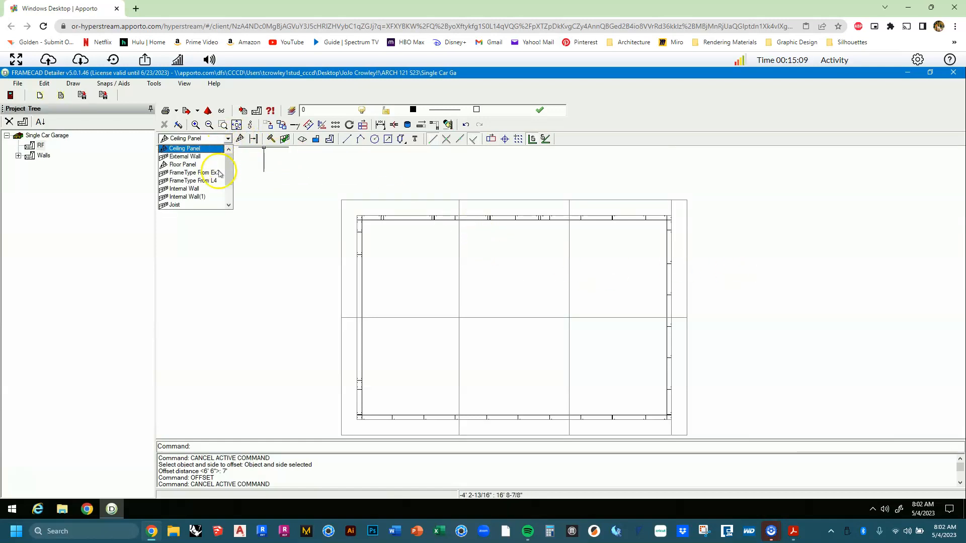
{"action": "scroll", "coordinate": [202, 183], "scroll_direction": "down", "scroll_amount": 2}
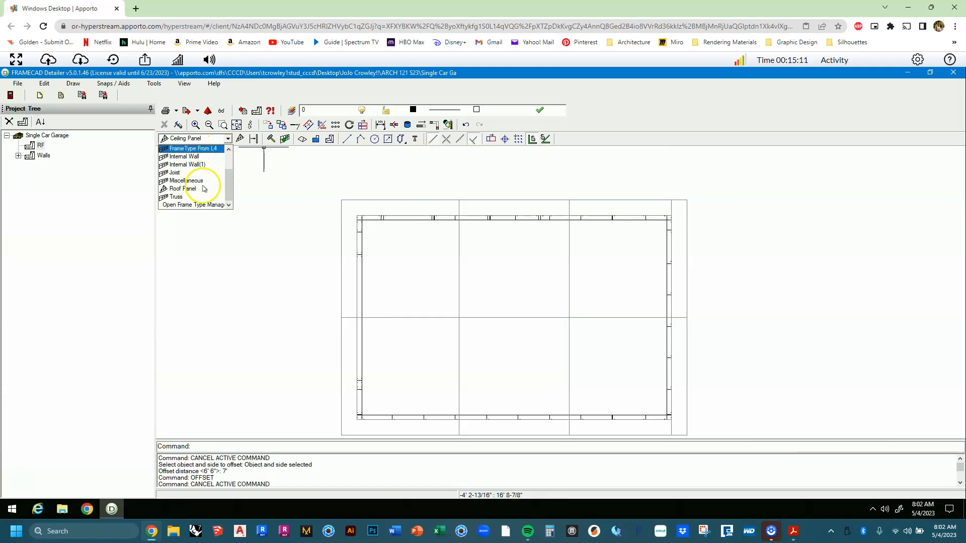
{"action": "left_click", "coordinate": [200, 197]}
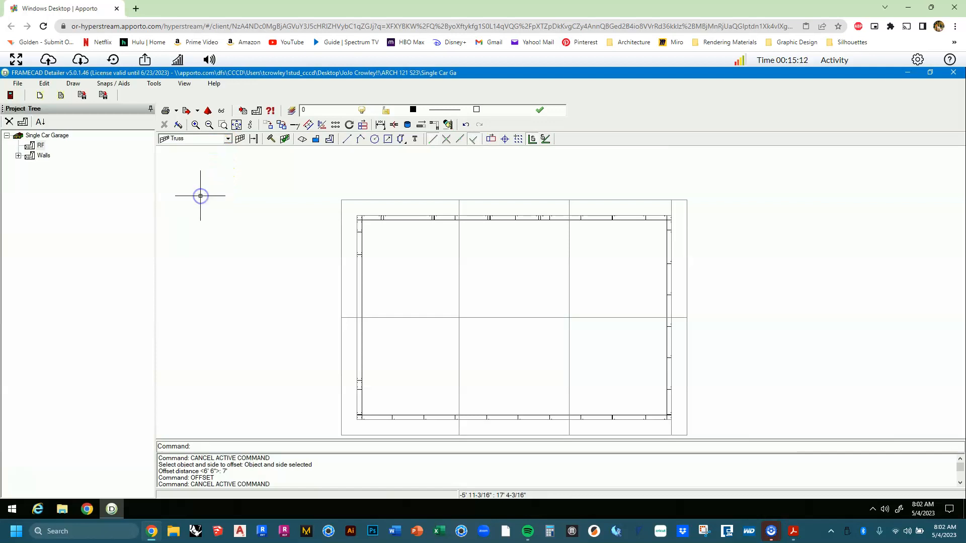
{"action": "left_click", "coordinate": [240, 139]}
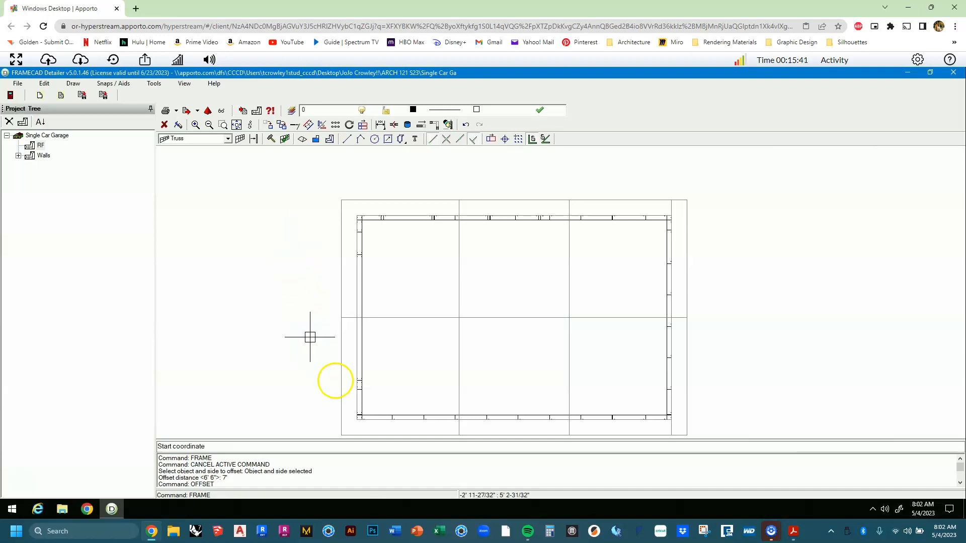
Draw truss Tr1 from the lower-left corner (0", 0") up to the upper-left wall corner.
{"action": "left_click", "coordinate": [355, 421]}
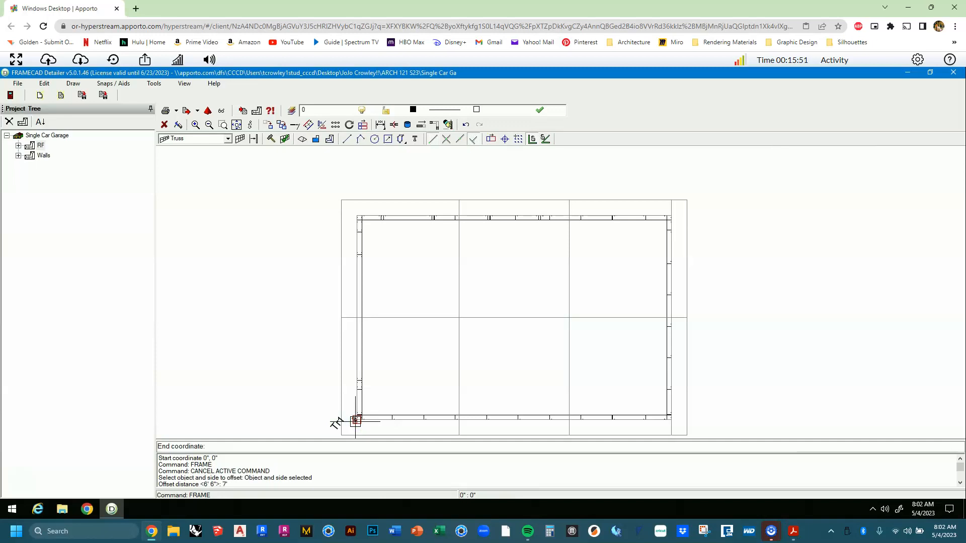
{"action": "key", "text": "ctrl"}
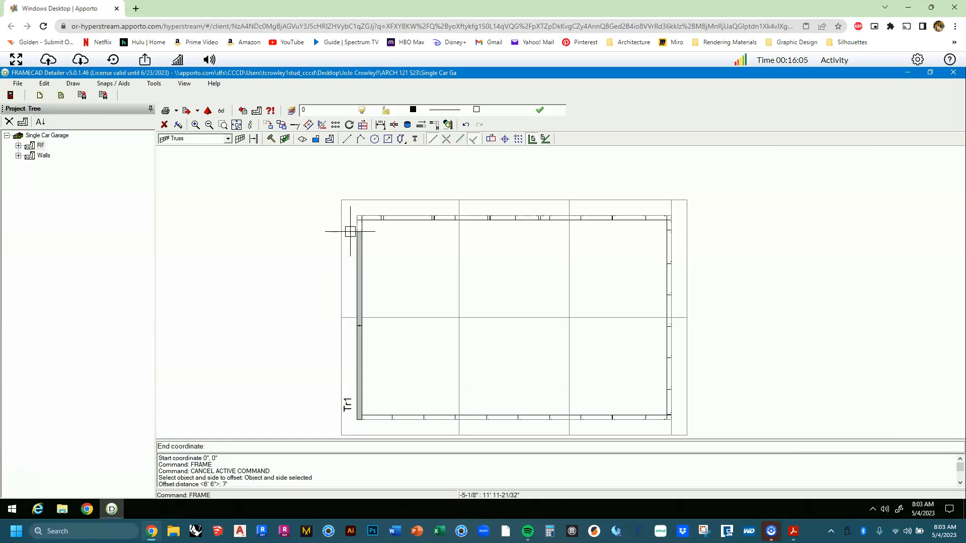
{"action": "scroll", "coordinate": [352, 221], "scroll_direction": "up", "scroll_amount": 4}
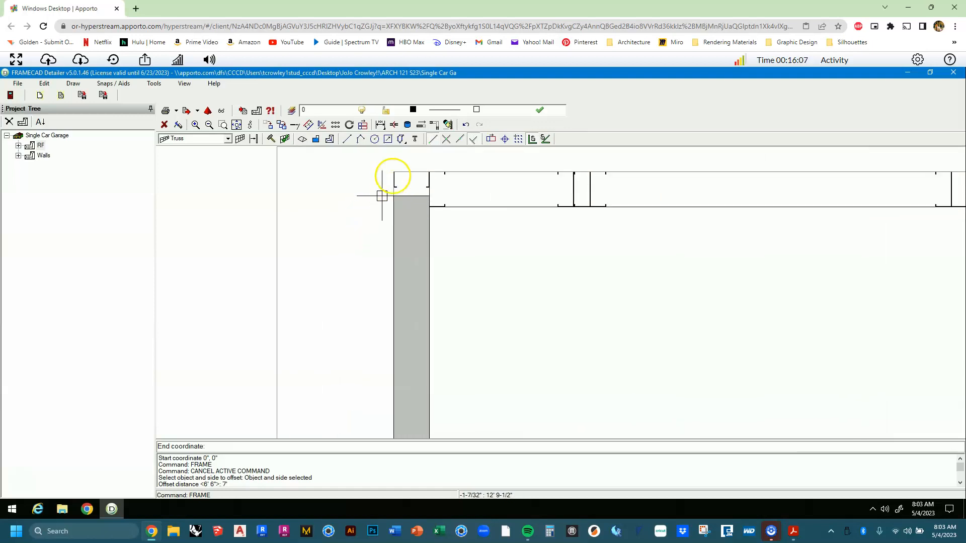
{"action": "scroll", "coordinate": [397, 157], "scroll_direction": "up", "scroll_amount": 3}
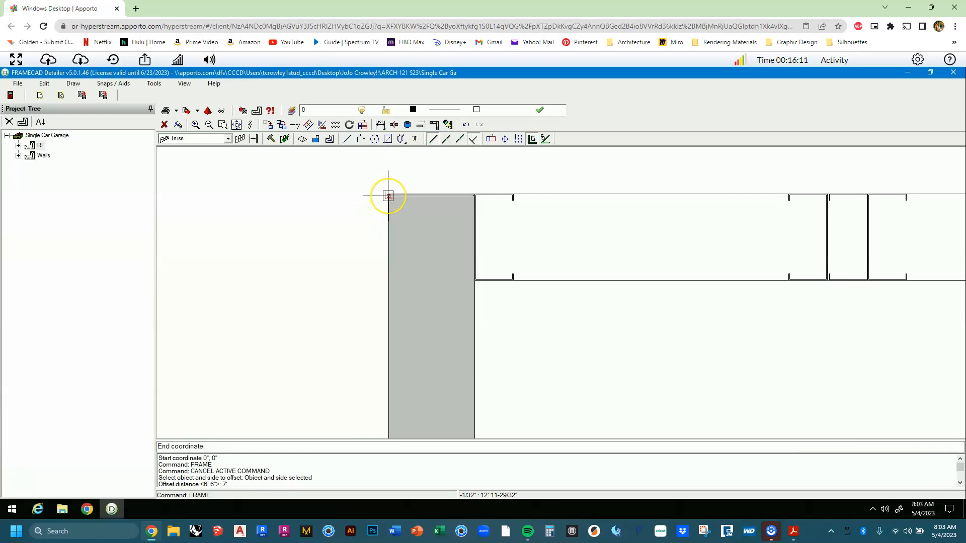
{"action": "left_click", "coordinate": [388, 196]}
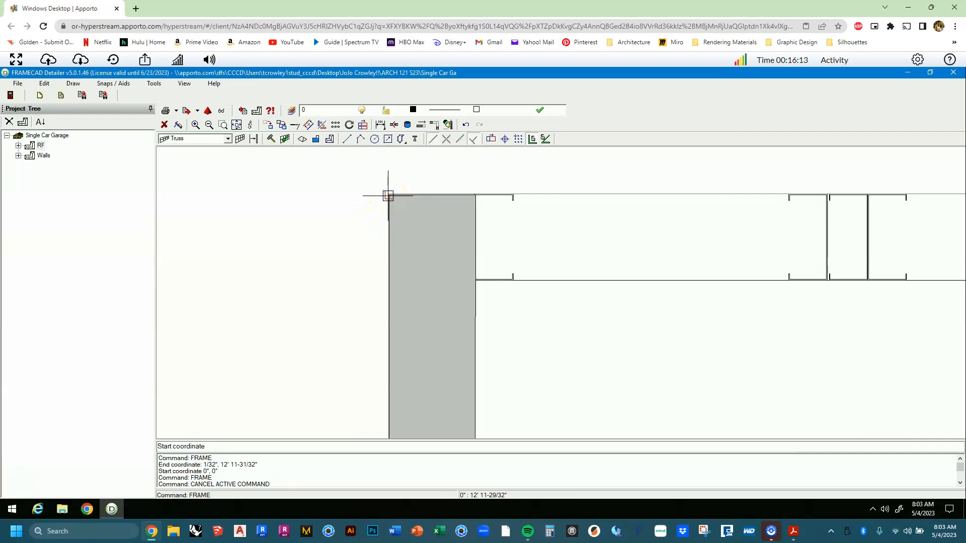
{"action": "scroll", "coordinate": [388, 196], "scroll_direction": "down", "scroll_amount": 5}
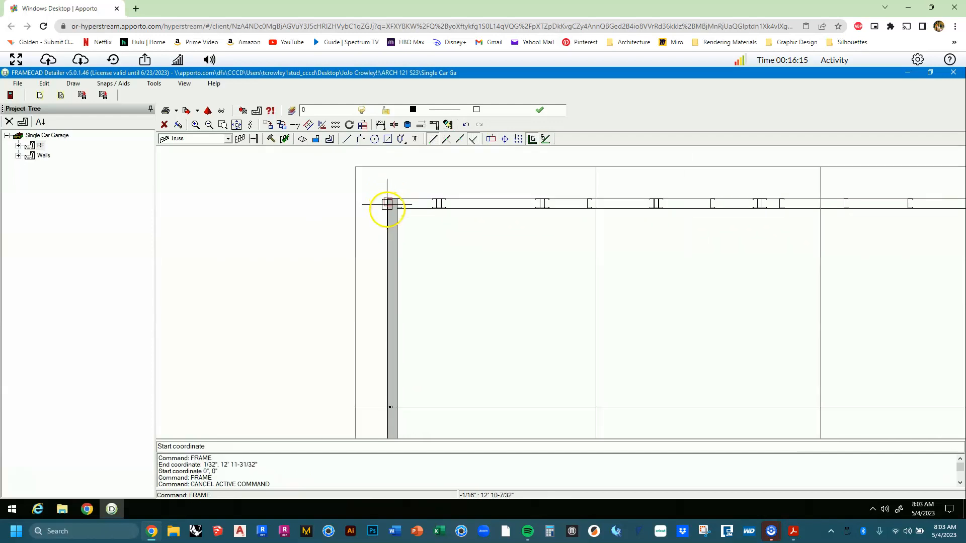
{"action": "scroll", "coordinate": [387, 215], "scroll_direction": "down", "scroll_amount": 3}
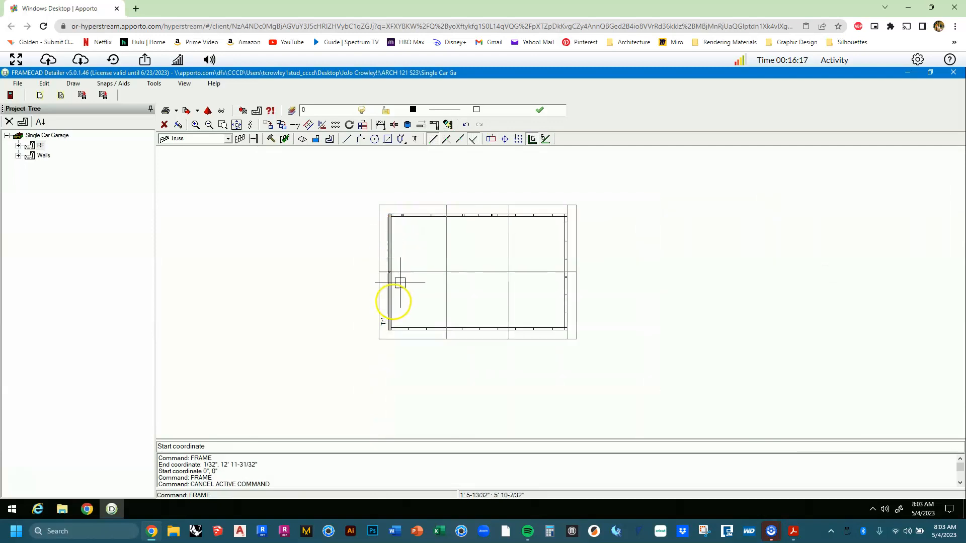
{"action": "scroll", "coordinate": [389, 306], "scroll_direction": "up", "scroll_amount": 2}
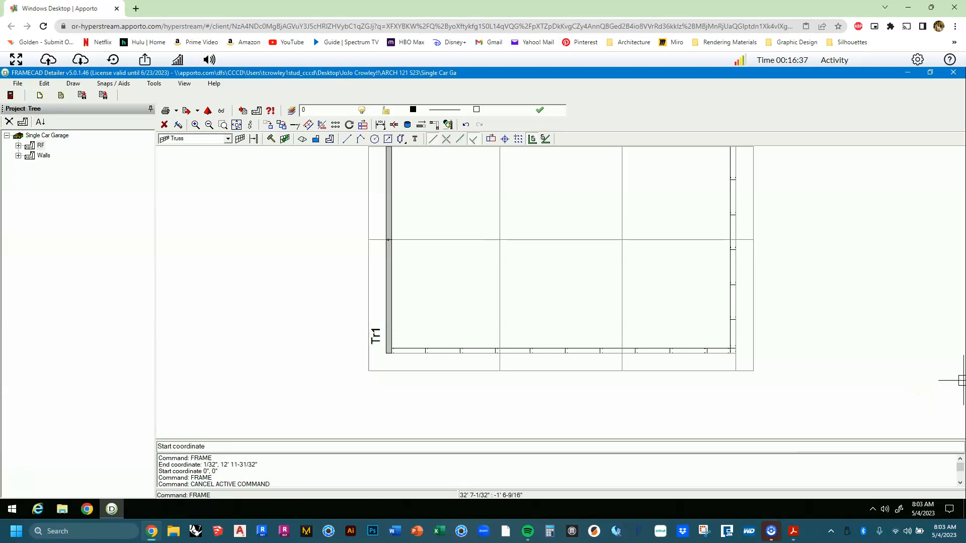
Draw truss Tr2 at 20' from the lower-right to the top-right wall corner.
{"action": "middle_click_drag", "start_coordinate": [694, 317], "coordinate": [653, 327]}
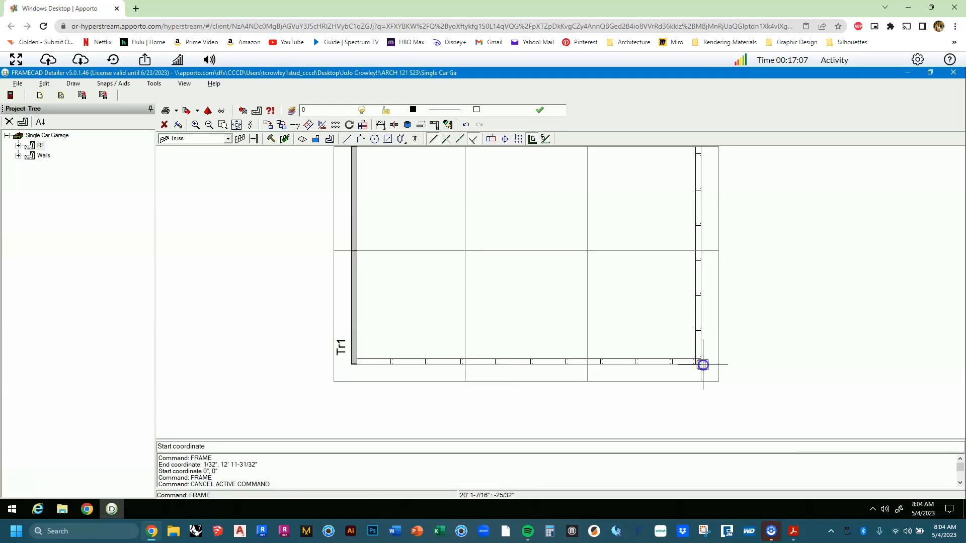
{"action": "left_click", "coordinate": [703, 364]}
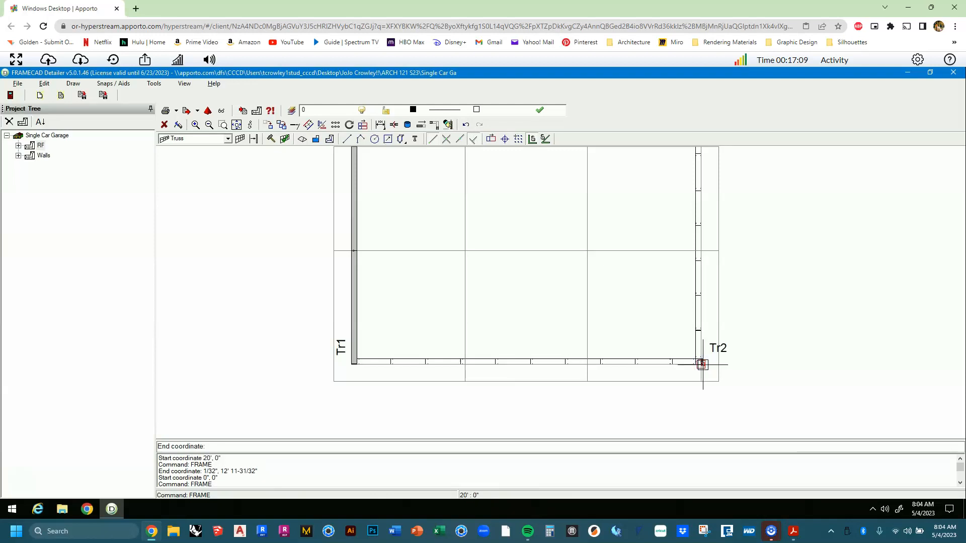
{"action": "middle_click_drag", "start_coordinate": [710, 290], "coordinate": [703, 403]}
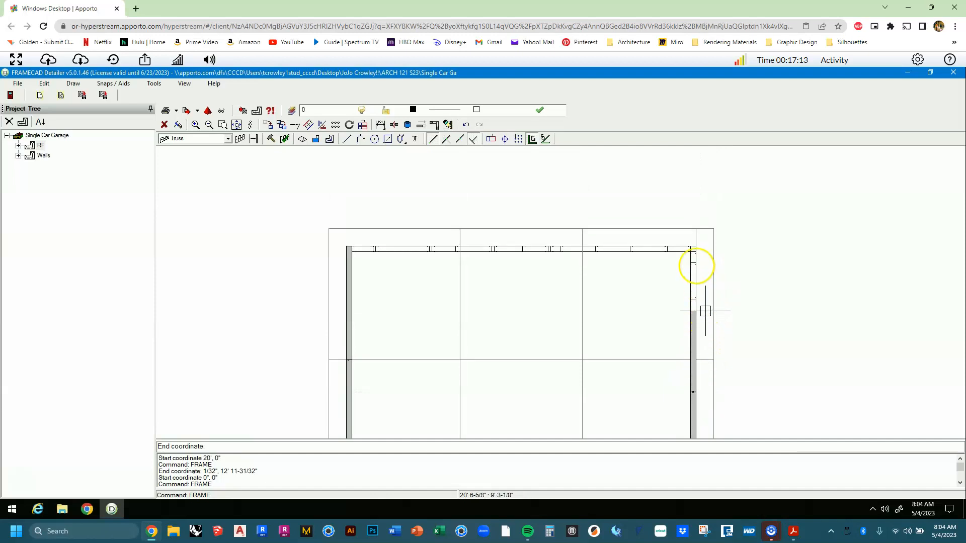
{"action": "scroll", "coordinate": [693, 254], "scroll_direction": "up", "scroll_amount": 4}
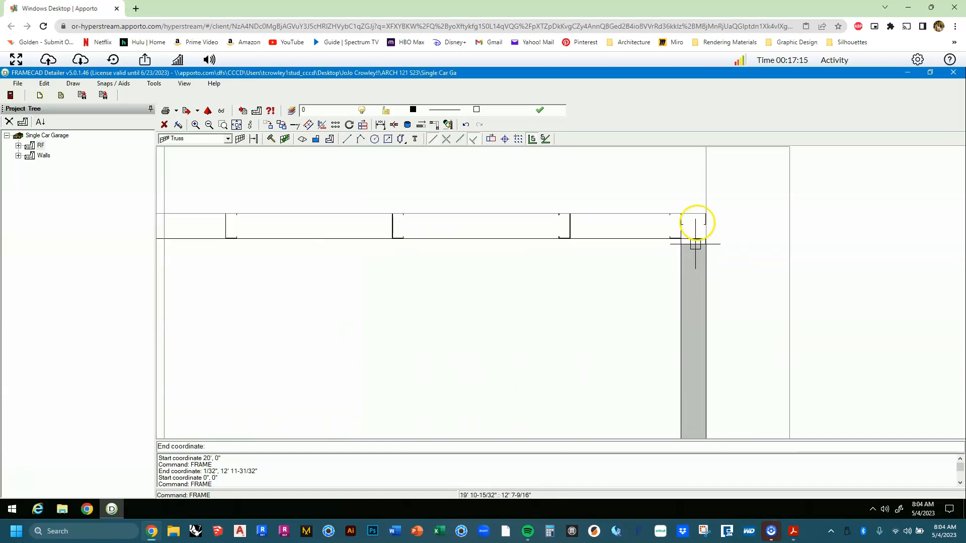
{"action": "scroll", "coordinate": [698, 216], "scroll_direction": "up", "scroll_amount": 1}
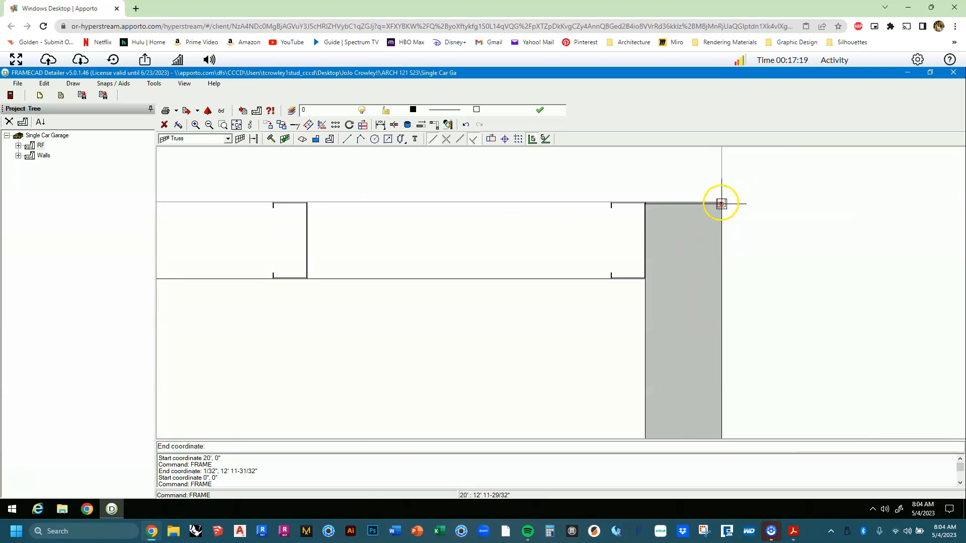
{"action": "left_click", "coordinate": [721, 203]}
{"action": "scroll", "coordinate": [720, 232], "scroll_direction": "down", "scroll_amount": 5}
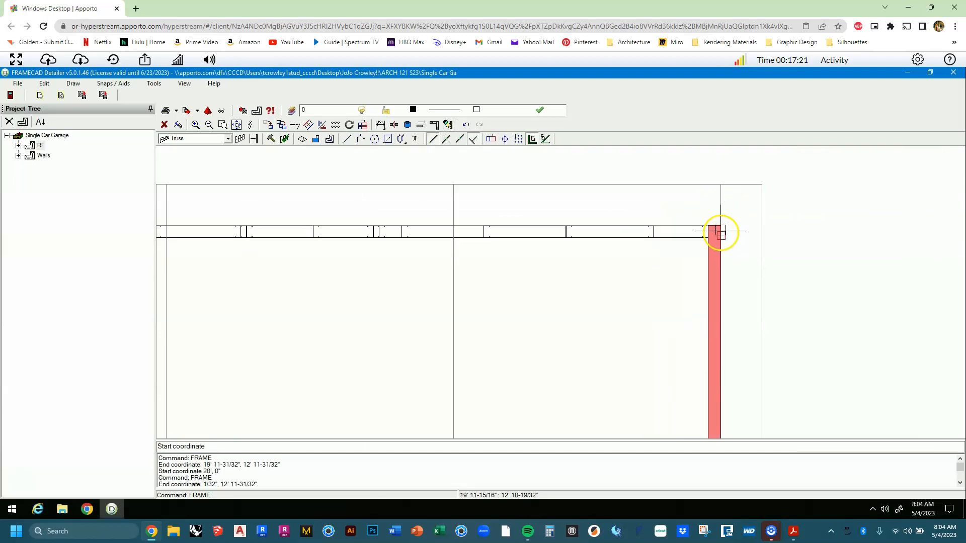
{"action": "middle_click_drag", "start_coordinate": [718, 262], "coordinate": [693, 251]}
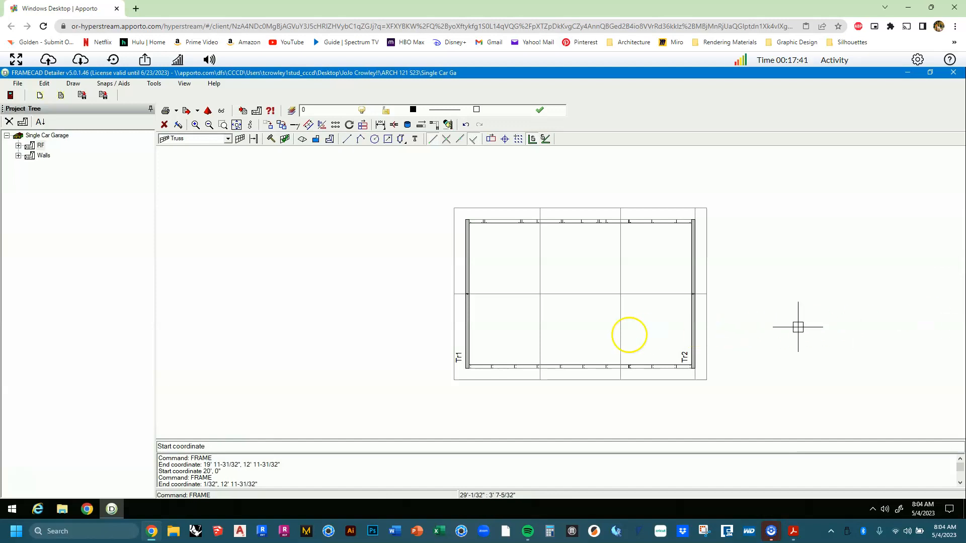
{"action": "scroll", "coordinate": [553, 374], "scroll_direction": "up", "scroll_amount": 2}
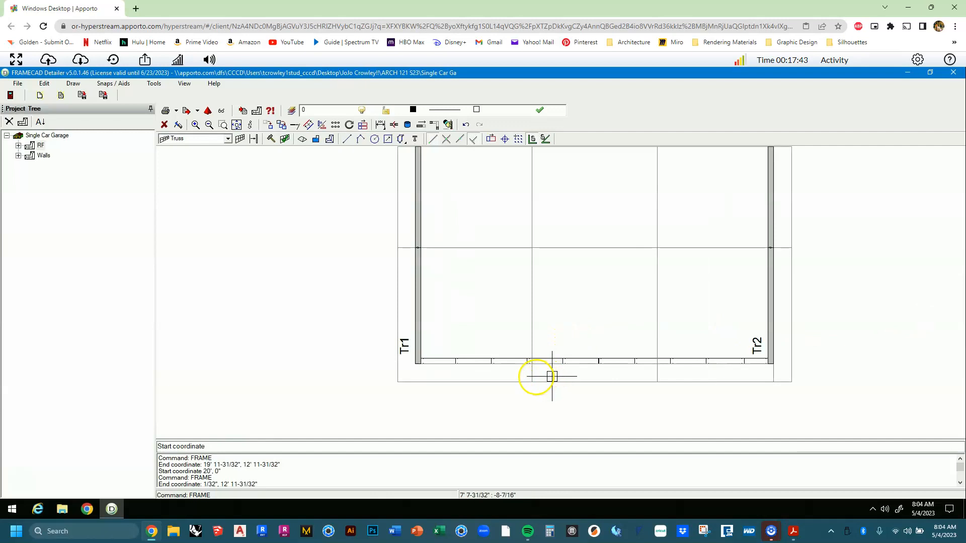
{"action": "scroll", "coordinate": [527, 381], "scroll_direction": "down", "scroll_amount": 2}
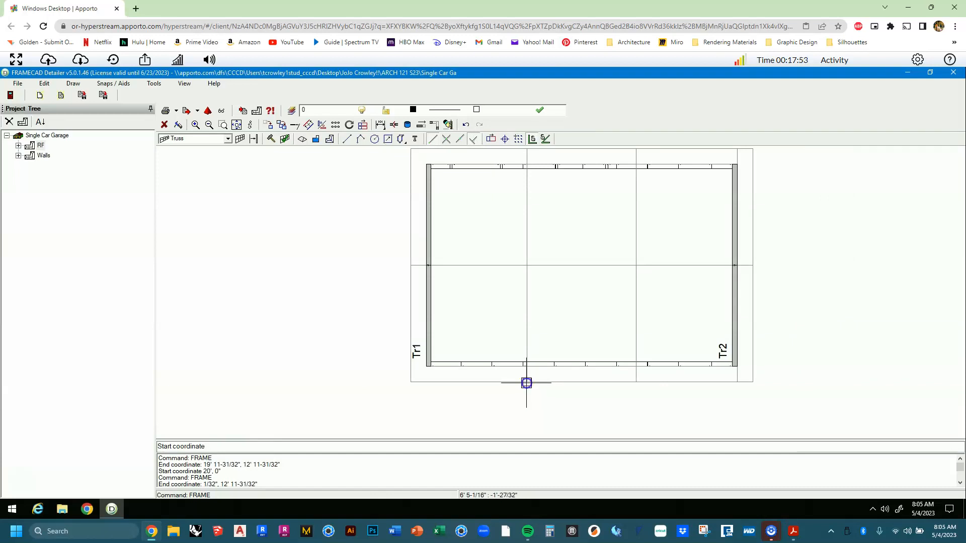
Draw trusses Tr3 at 6' 6" and Tr4 at 13' 6", from below the bottom wall to the top wall.
{"action": "left_click", "coordinate": [526, 383]}
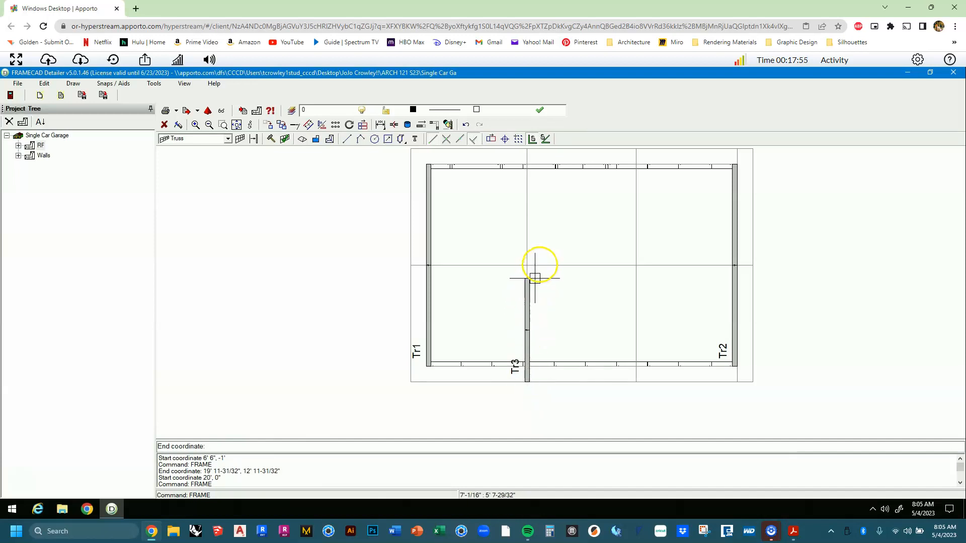
{"action": "scroll", "coordinate": [537, 264], "scroll_direction": "up", "scroll_amount": 2}
{"action": "scroll", "coordinate": [535, 242], "scroll_direction": "up", "scroll_amount": 2}
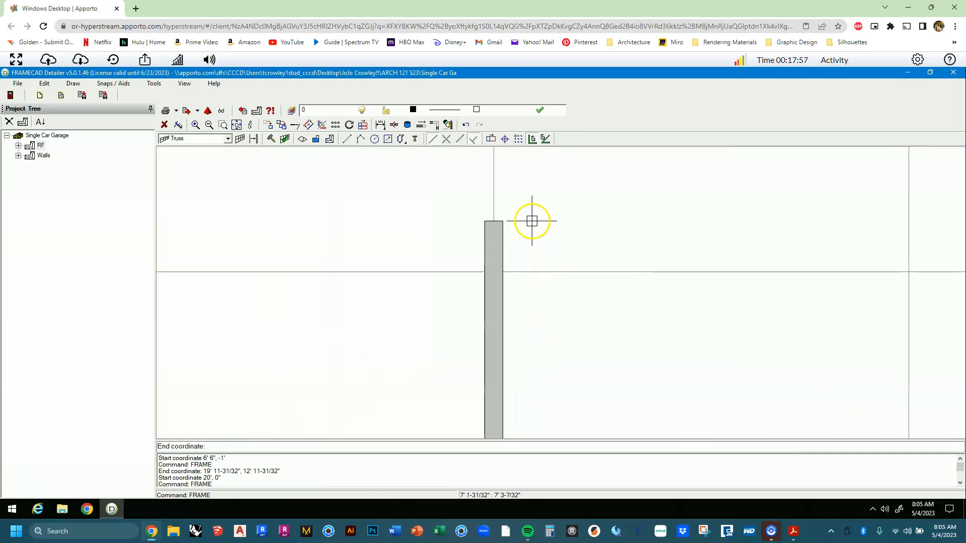
{"action": "scroll", "coordinate": [526, 256], "scroll_direction": "down", "scroll_amount": 3}
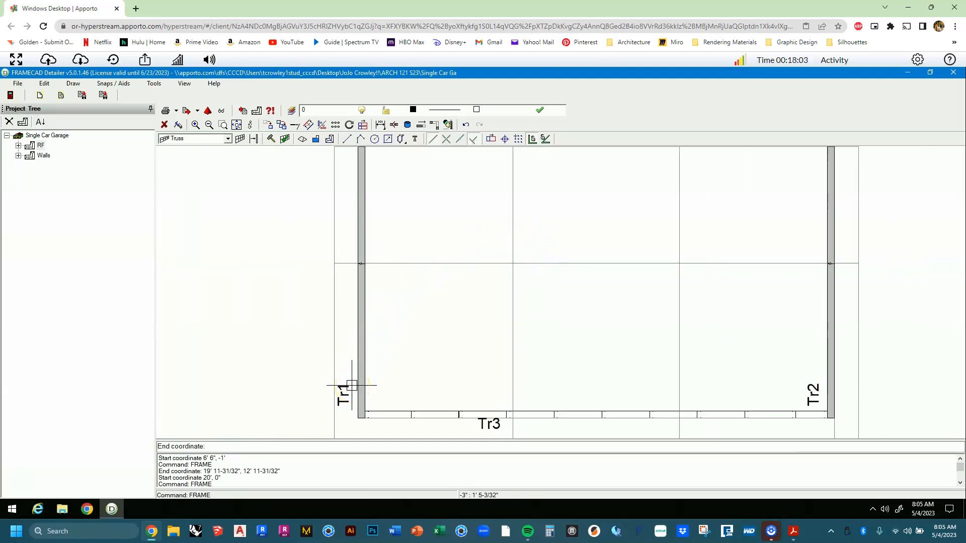
{"action": "scroll", "coordinate": [351, 398], "scroll_direction": "down", "scroll_amount": 2}
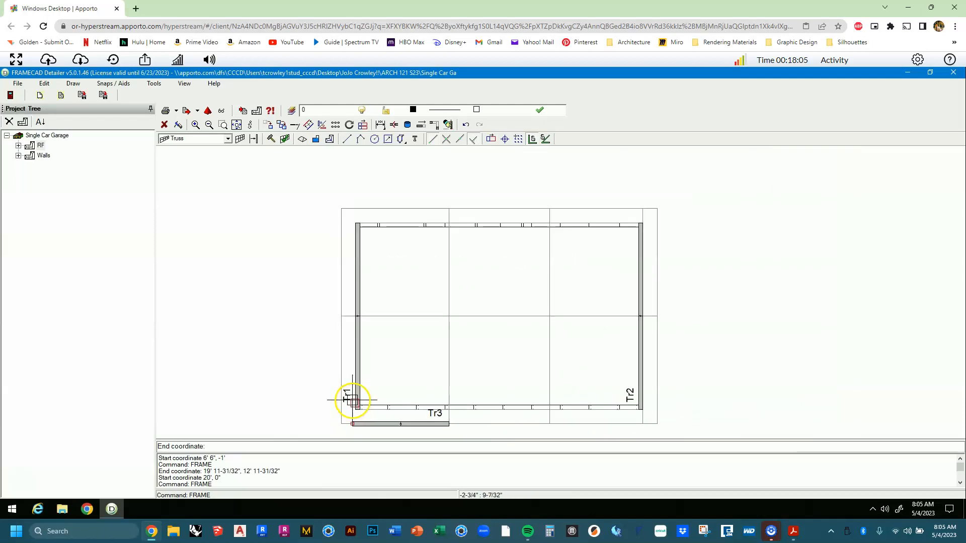
{"action": "scroll", "coordinate": [352, 400], "scroll_direction": "up", "scroll_amount": 1}
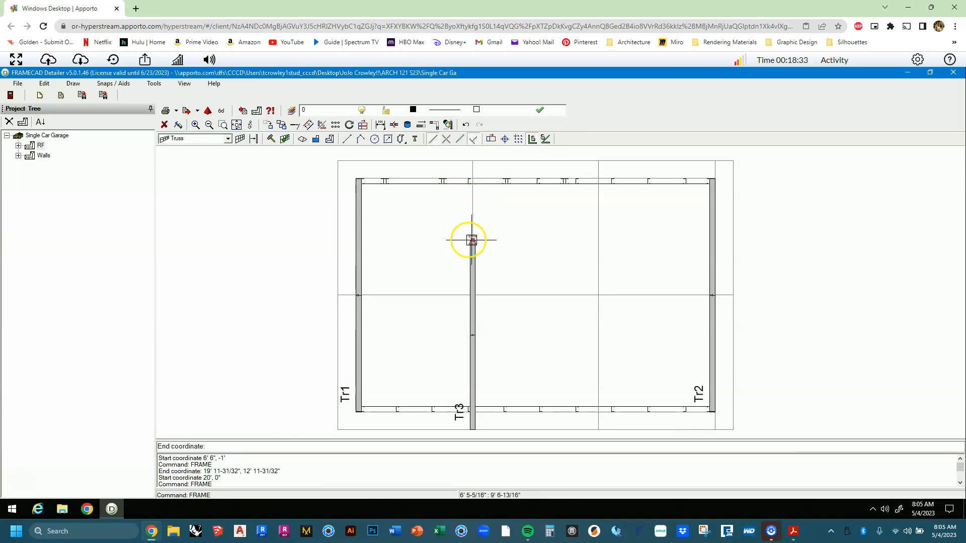
{"action": "left_click", "coordinate": [473, 162]}
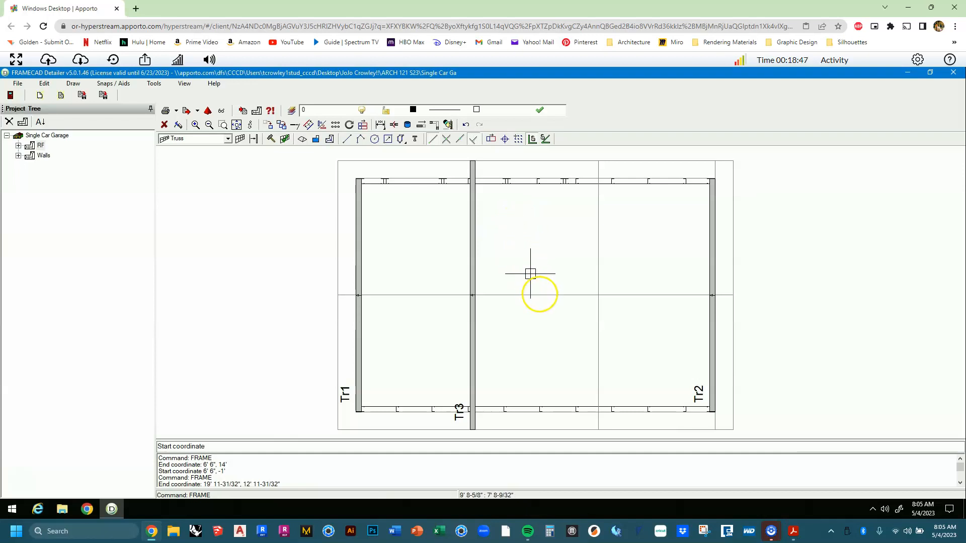
{"action": "left_click", "coordinate": [597, 430]}
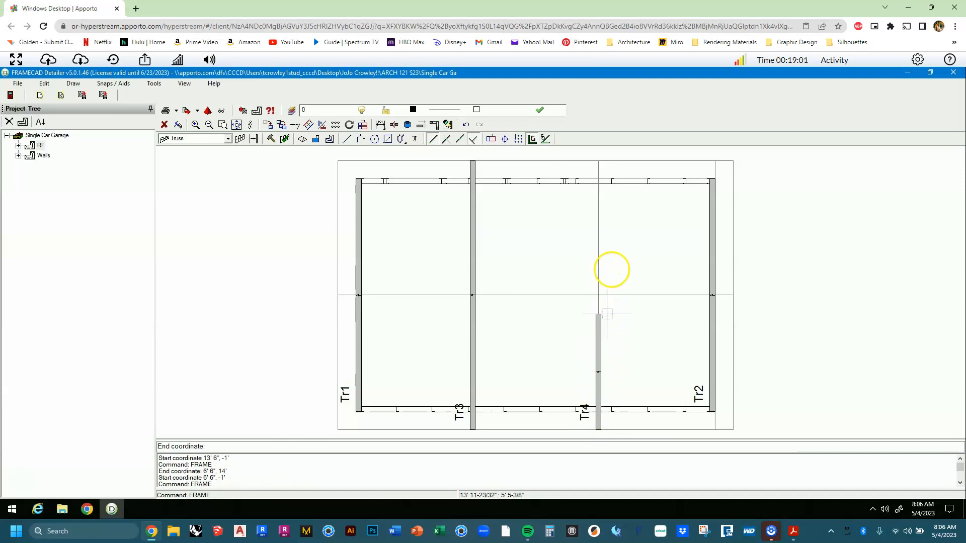
{"action": "left_click", "coordinate": [598, 161]}
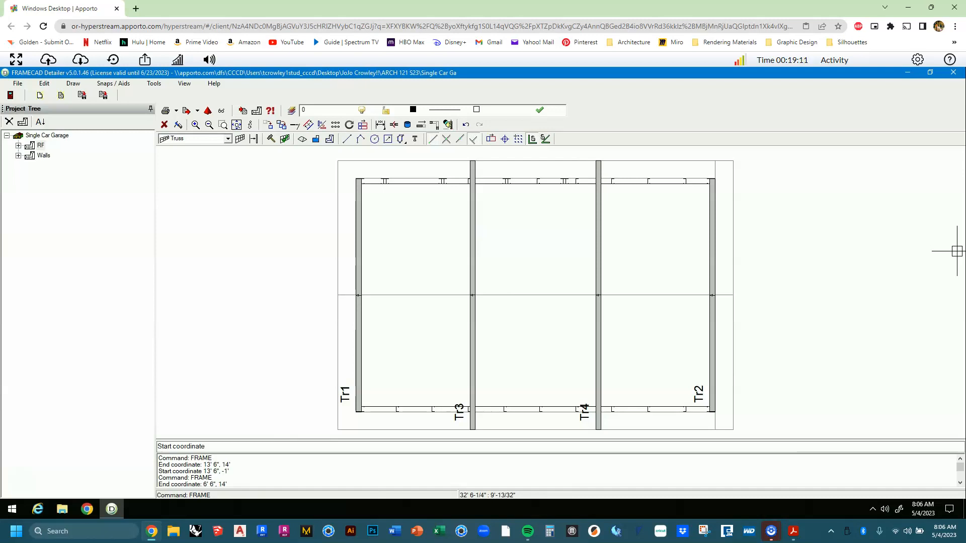
Open Tr1's frame properties and set its frame script to Truss- Gable.
{"action": "key", "text": "Escape"}
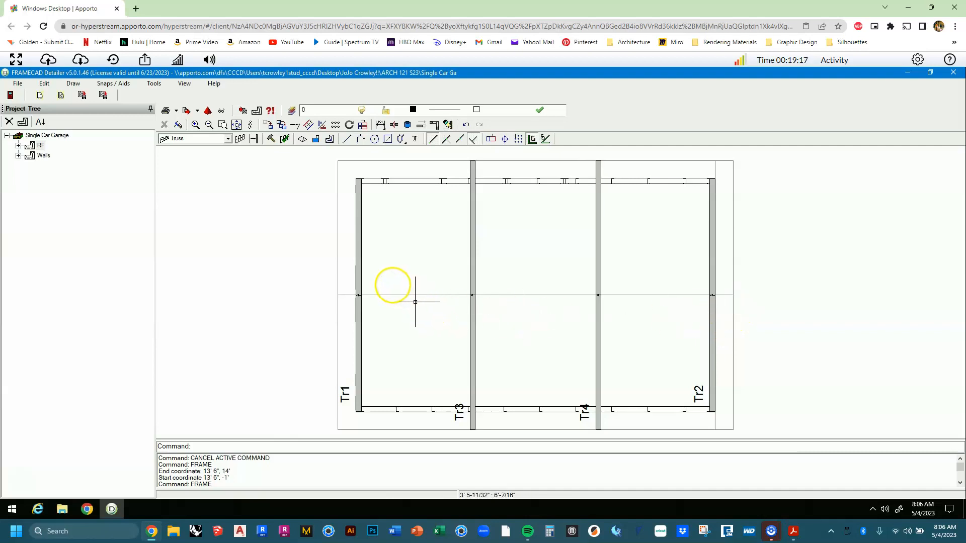
{"action": "left_click", "coordinate": [361, 271]}
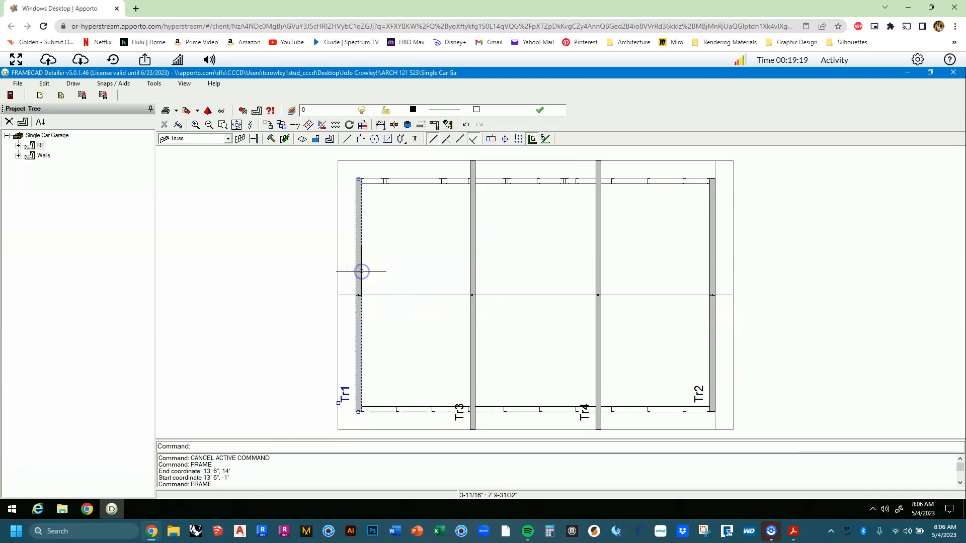
{"action": "right_click", "coordinate": [361, 270]}
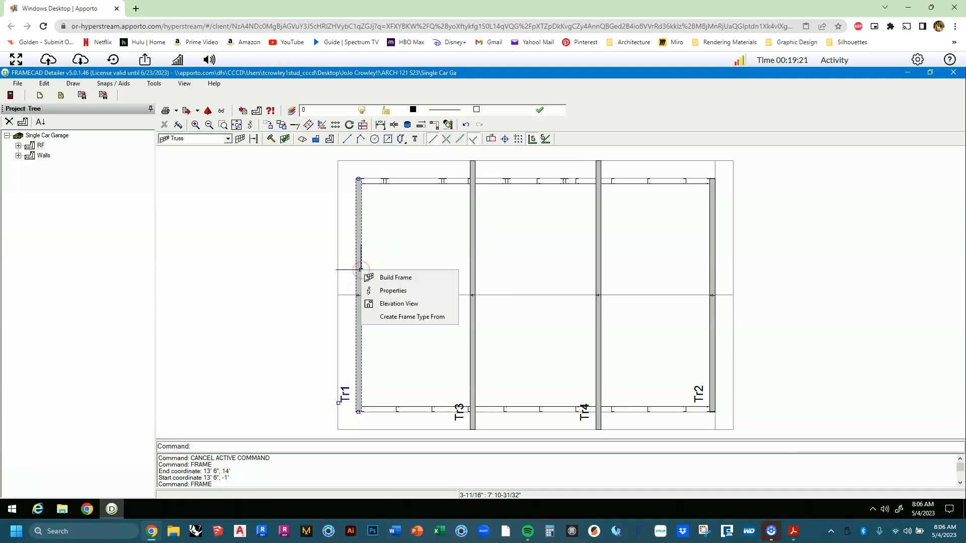
{"action": "left_click", "coordinate": [388, 289]}
{"action": "left_click", "coordinate": [393, 290]}
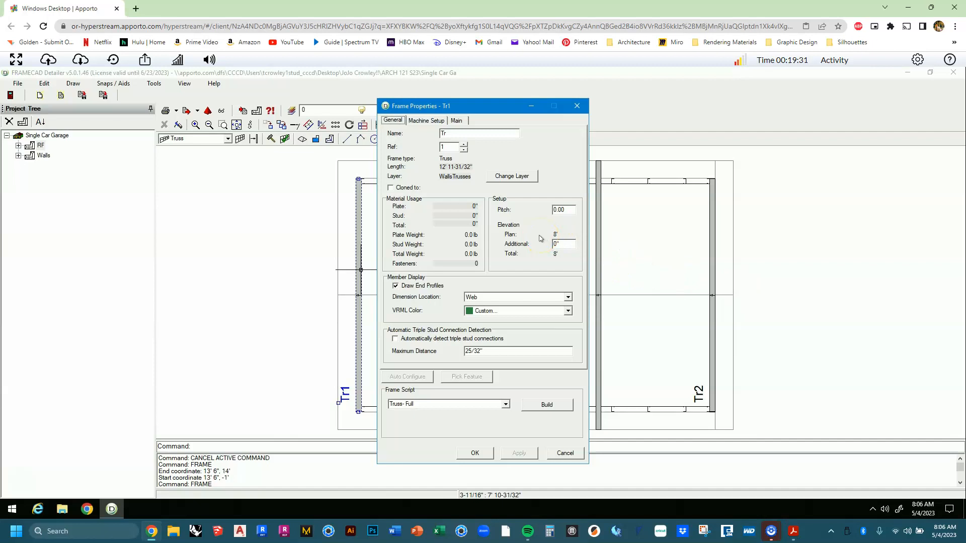
{"action": "left_click", "coordinate": [505, 404]}
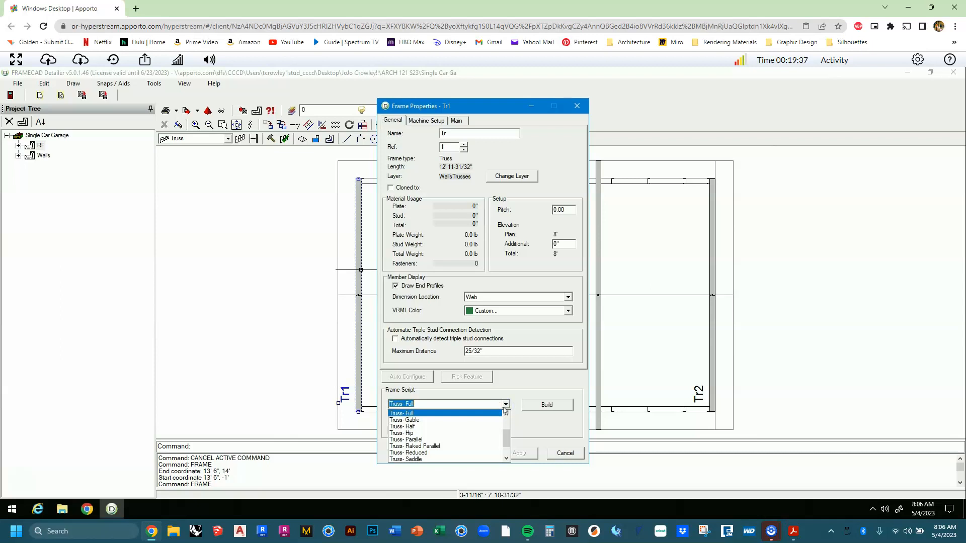
{"action": "left_click", "coordinate": [479, 420]}
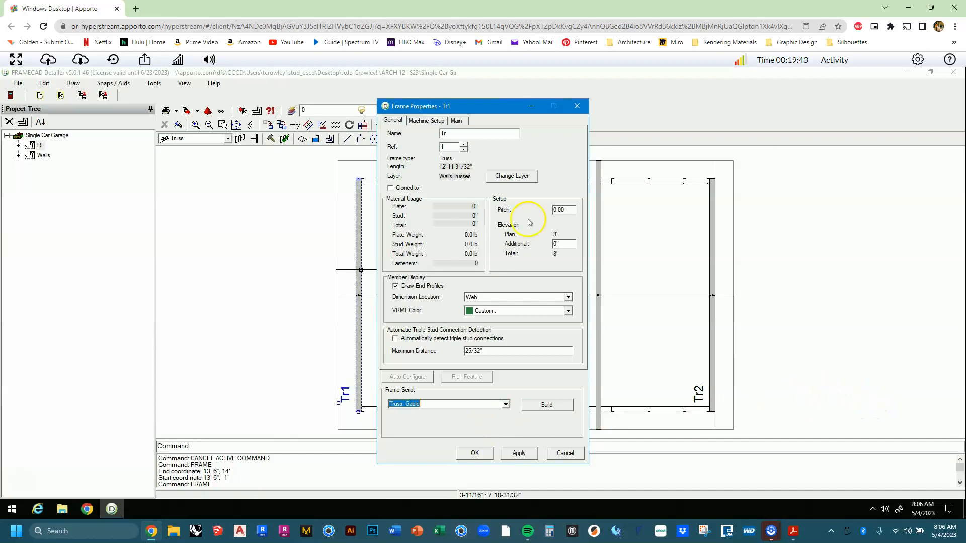
{"action": "left_click", "coordinate": [458, 121]}
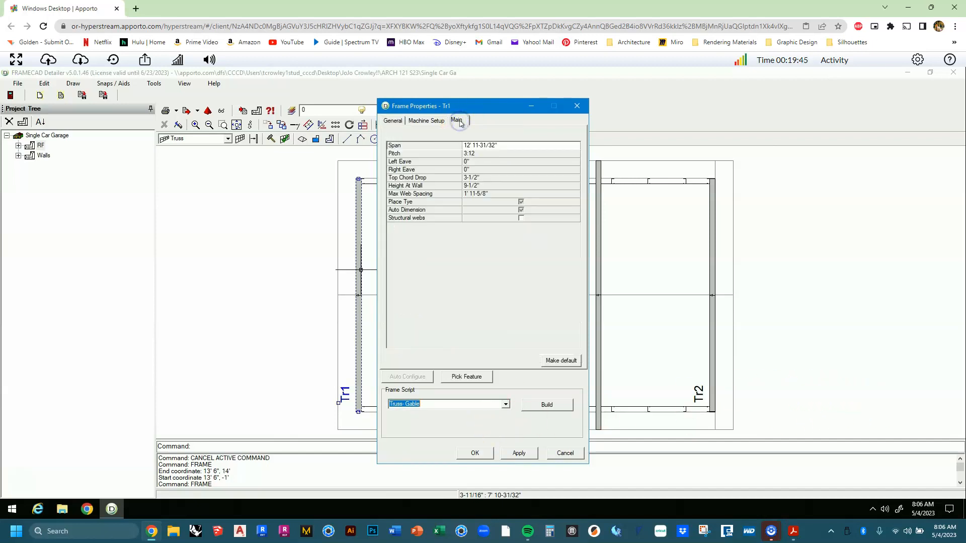
Check Tr1's 3:12 pitch and Height At Wall, and back out of the Span edit.
{"action": "left_click", "coordinate": [477, 155]}
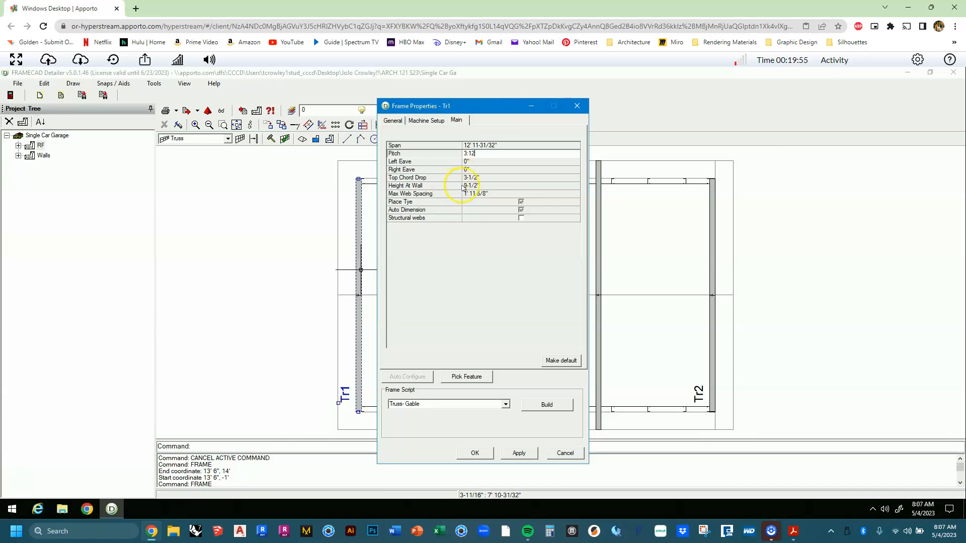
{"action": "left_click", "coordinate": [478, 185]}
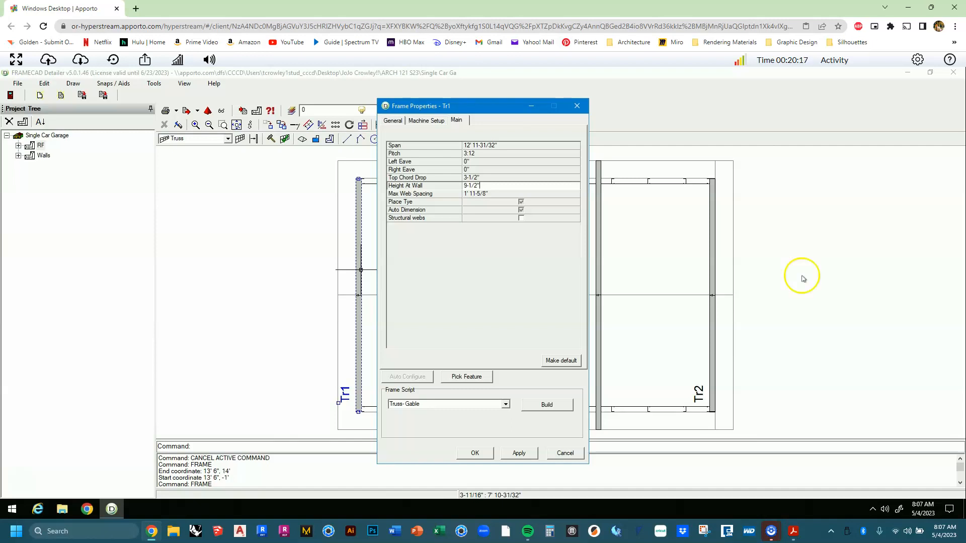
{"action": "left_click", "coordinate": [509, 146]}
{"action": "left_click", "coordinate": [415, 147]}
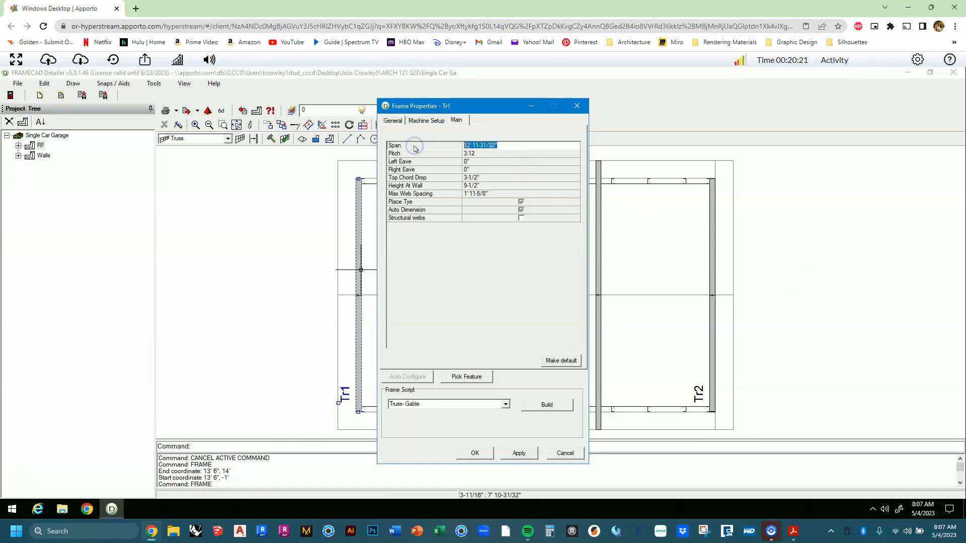
{"action": "type", "text": "11"}
{"action": "key", "text": "Return"}
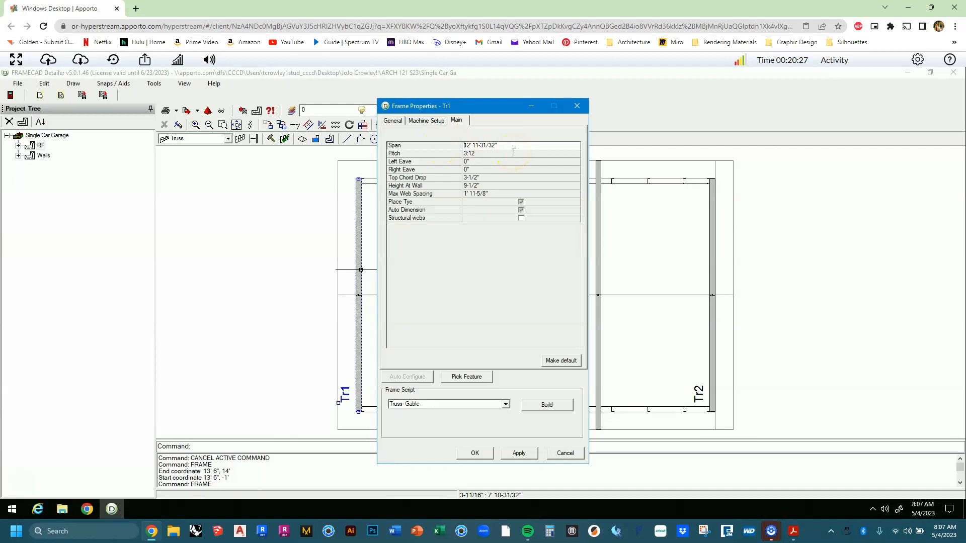
Set Tr1's Left Eave and Right Eave to 1'.
{"action": "left_click", "coordinate": [495, 155]}
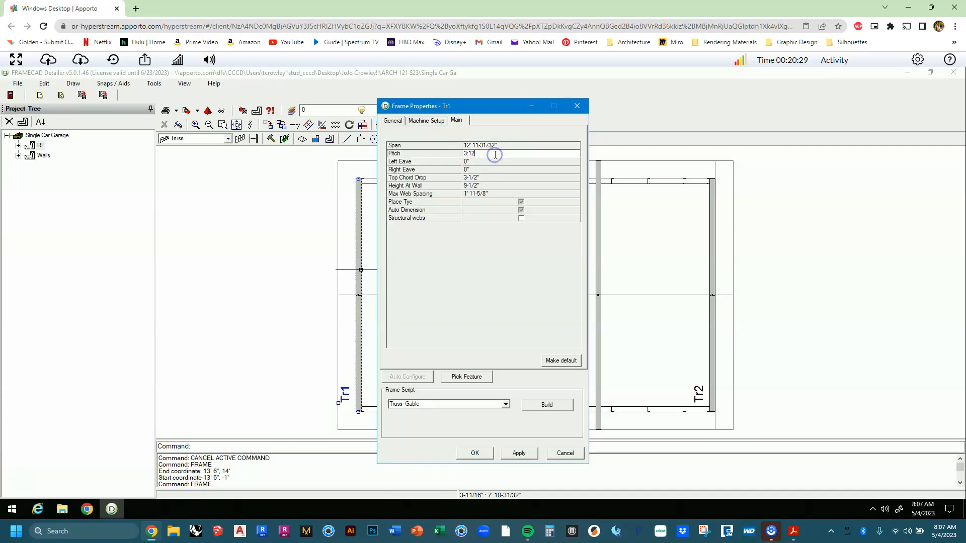
{"action": "left_click", "coordinate": [482, 163]}
{"action": "left_click", "coordinate": [427, 162]}
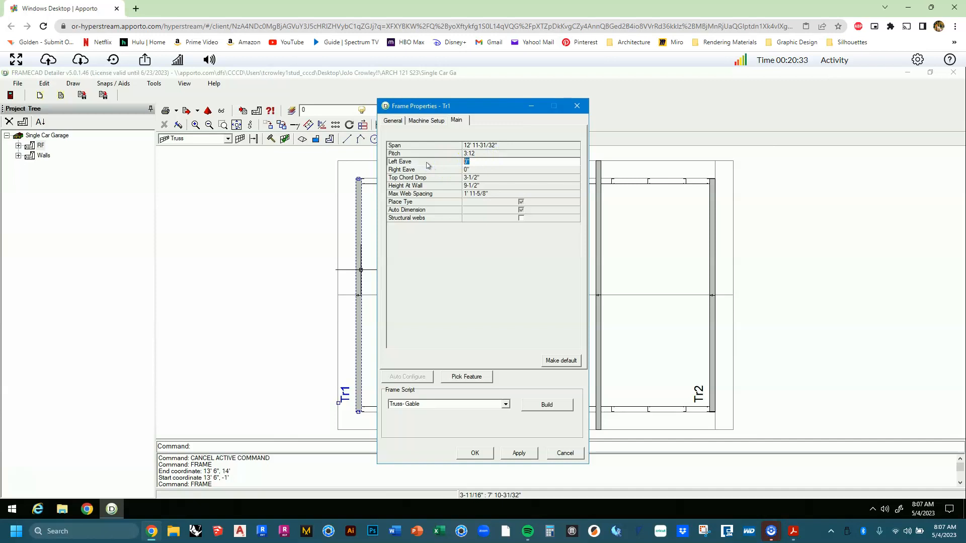
{"action": "type", "text": "1'"}
{"action": "left_click", "coordinate": [441, 169]}
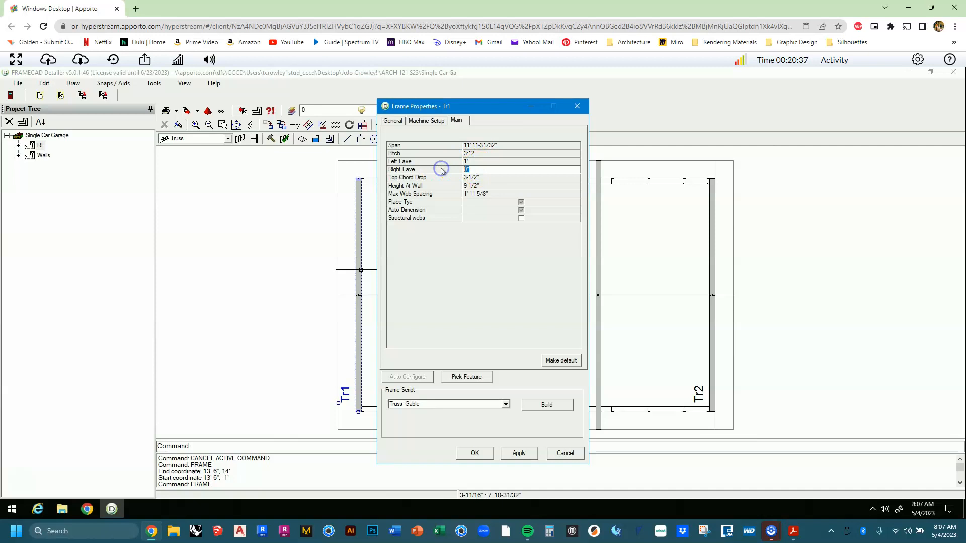
{"action": "type", "text": "1"}
Set Tr1's Max Web Spacing to 2', leaving Top Chord Drop at 0".
{"action": "left_click", "coordinate": [477, 178]}
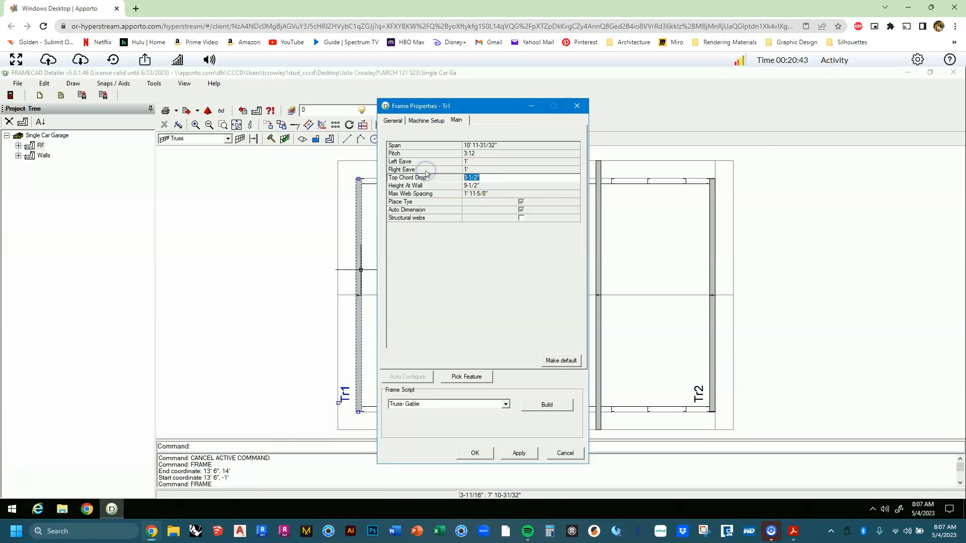
{"action": "left_click", "coordinate": [482, 186]}
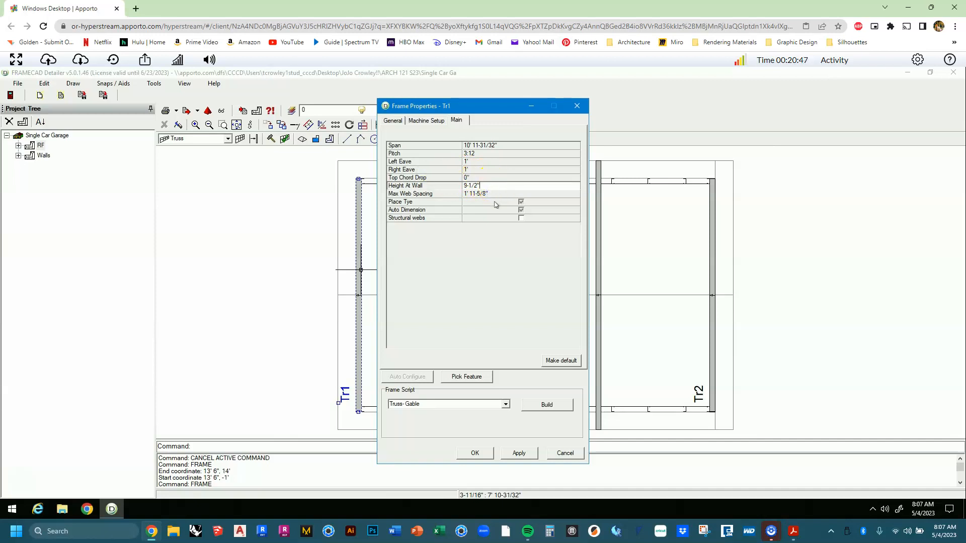
{"action": "left_click", "coordinate": [490, 195]}
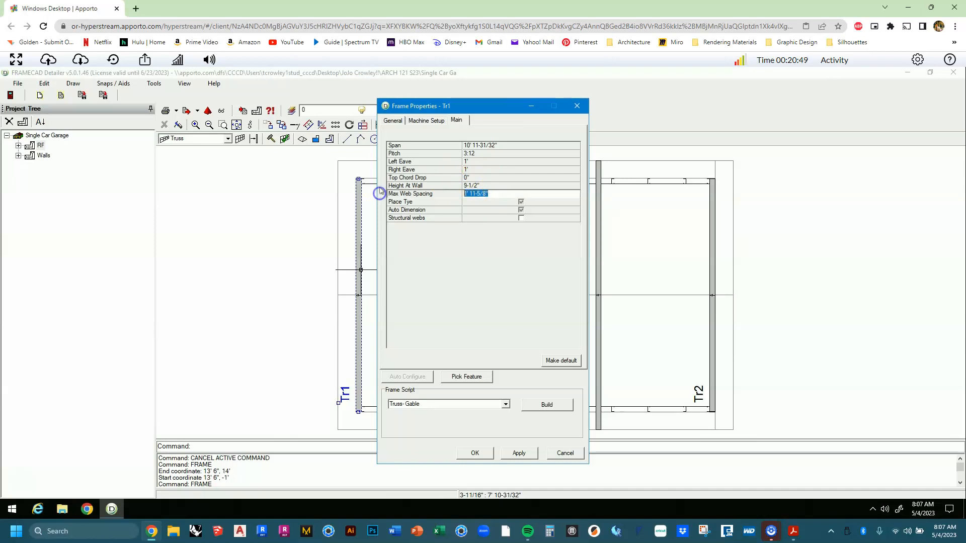
{"action": "type", "text": "2"}
{"action": "key", "text": "Return"}
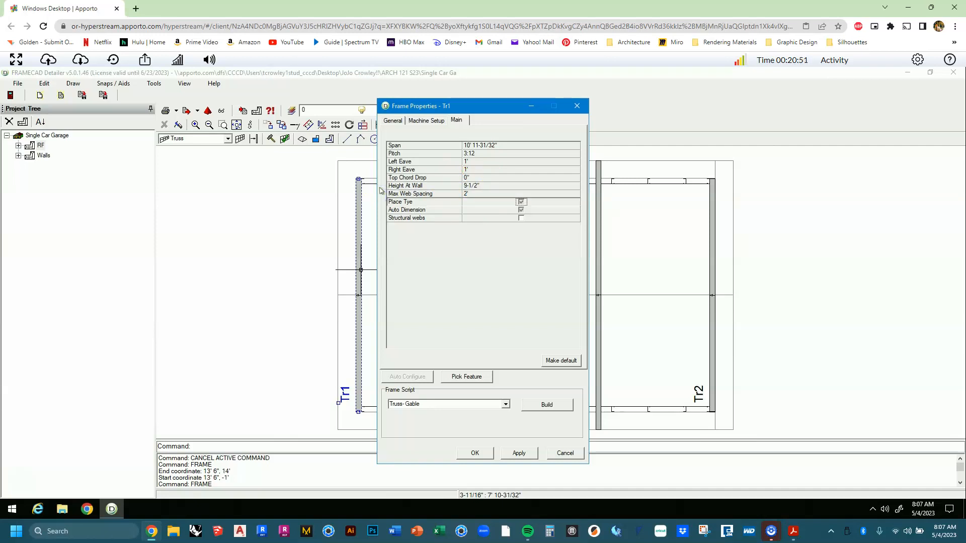
{"action": "key", "text": "Return"}
{"action": "key", "text": "Return"}
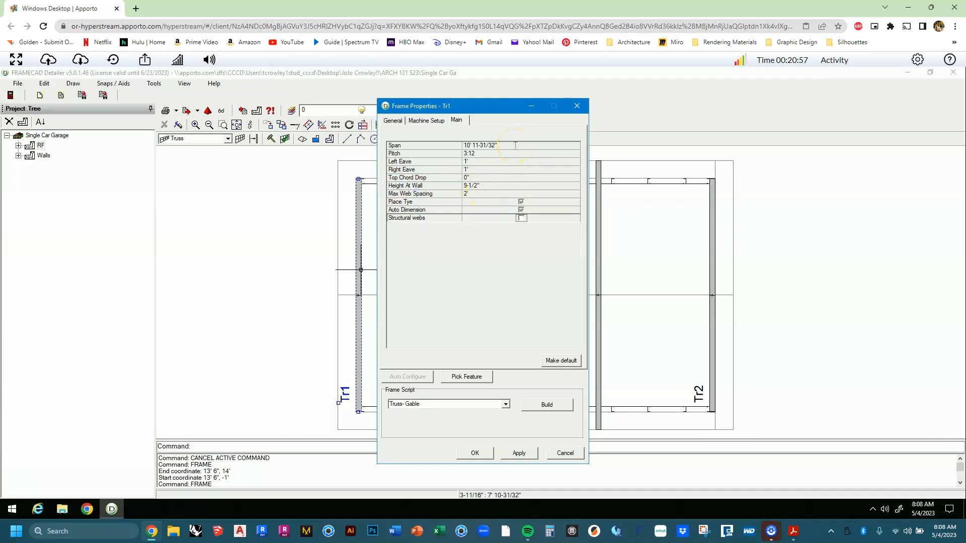
Re-enter Tr1's Span value as 11.
{"action": "left_click", "coordinate": [514, 149]}
{"action": "left_click", "coordinate": [506, 170]}
{"action": "left_click", "coordinate": [503, 146]}
{"action": "key", "text": "Down"}
{"action": "key", "text": "Down"}
{"action": "key", "text": "Down"}
{"action": "key", "text": "Down"}
{"action": "key", "text": "Down"}
{"action": "key", "text": "Down"}
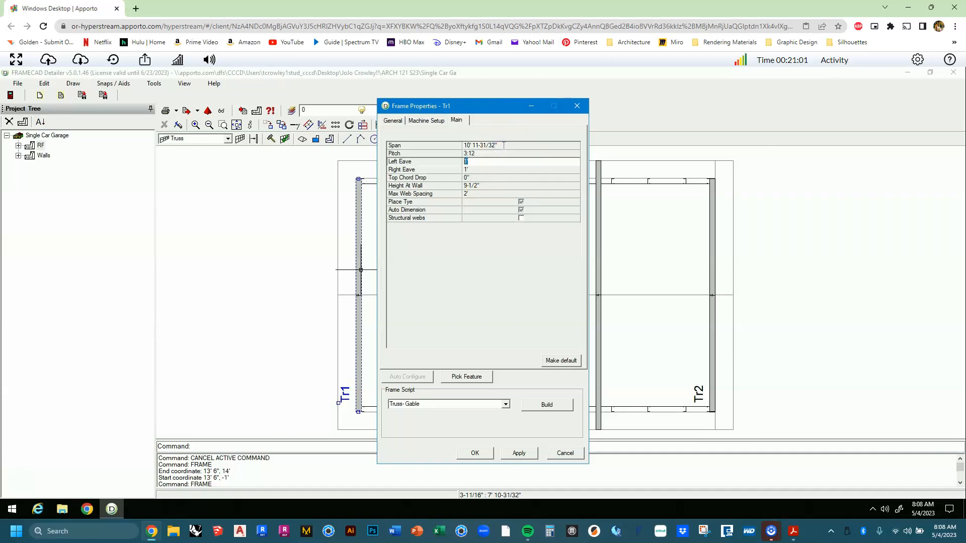
{"action": "key", "text": "Down"}
{"action": "key", "text": "Down"}
{"action": "key", "text": "Down"}
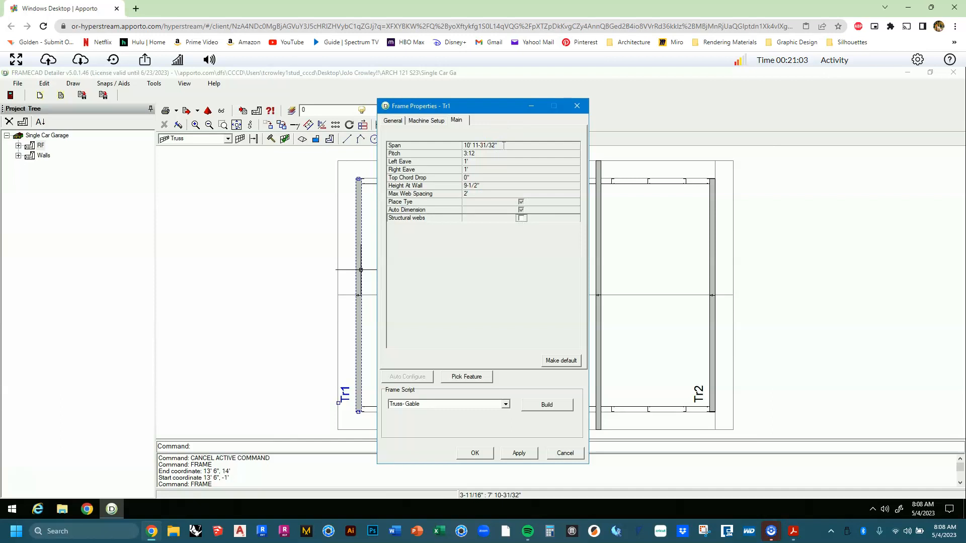
{"action": "left_click", "coordinate": [504, 145]}
{"action": "left_click", "coordinate": [410, 147]}
{"action": "type", "text": "11"}
{"action": "key", "text": "Return"}
{"action": "key", "text": "Return"}
{"action": "key", "text": "Return"}
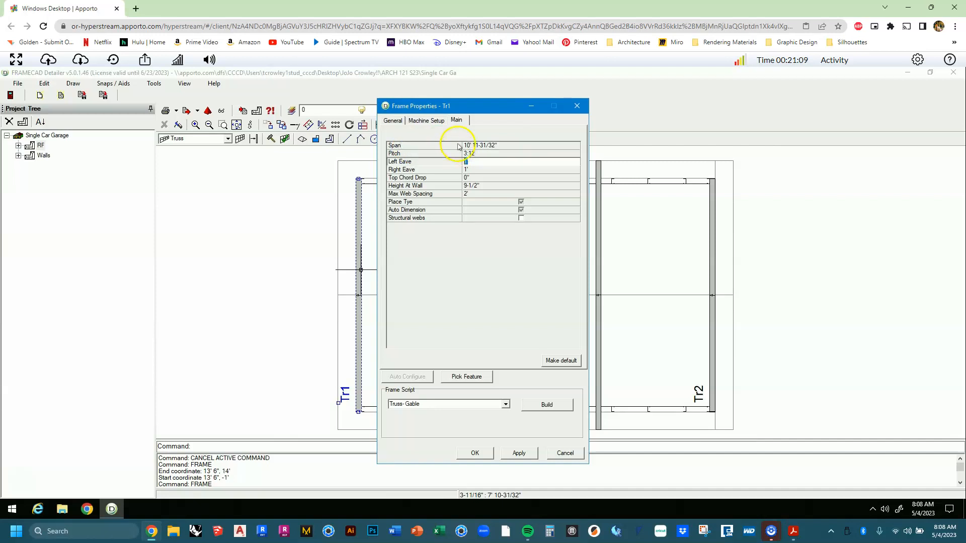
{"action": "key", "text": "Return"}
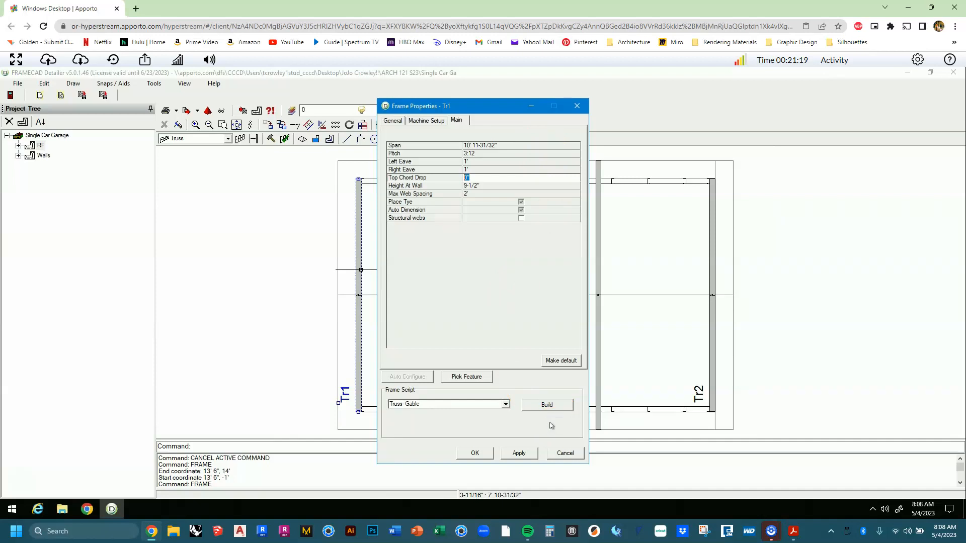
Save these truss settings as the default and build Tr1 as a Truss- Gable frame.
{"action": "left_click", "coordinate": [561, 361]}
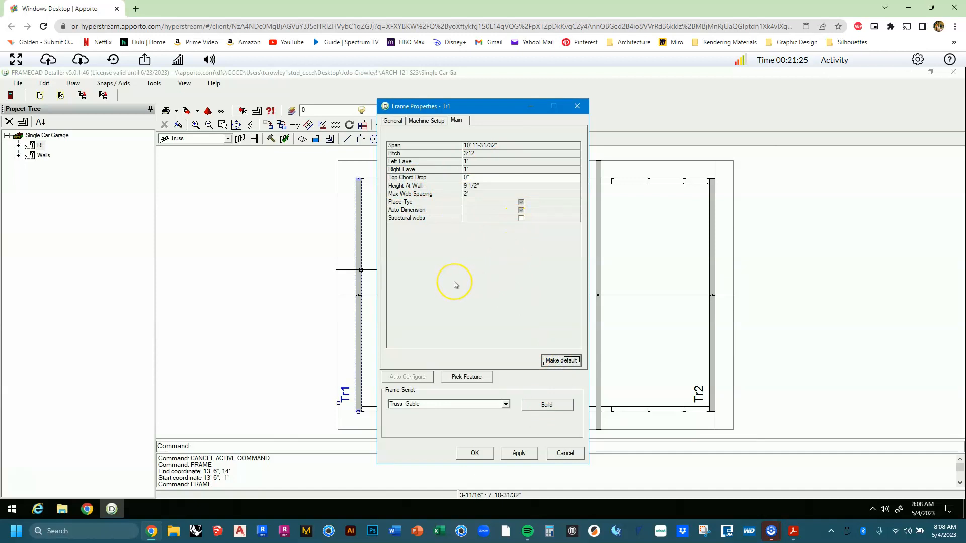
{"action": "left_click", "coordinate": [553, 405]}
{"action": "left_click", "coordinate": [550, 406]}
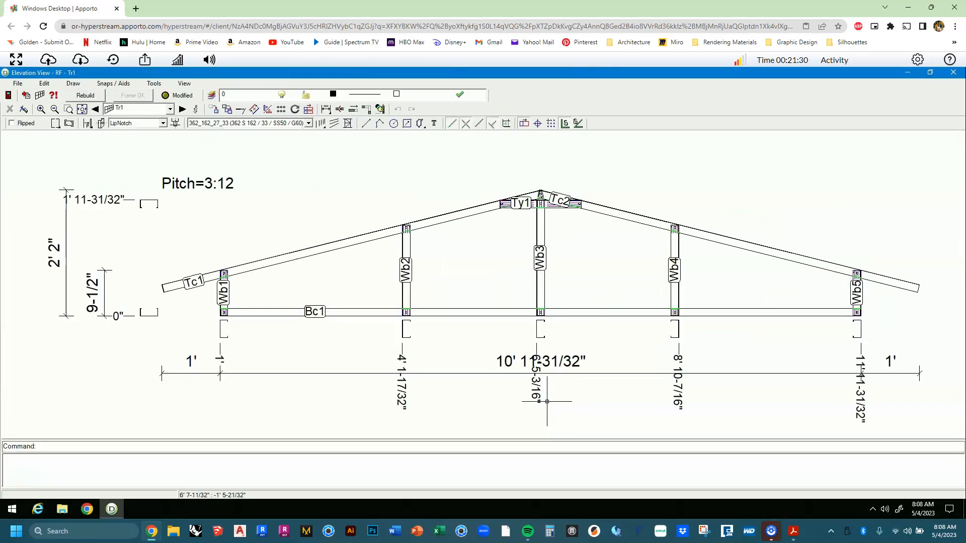
Review the Tr1 3:12 gable truss elevation with webs Wb1–Wb5, then close it.
{"action": "left_click", "coordinate": [546, 391]}
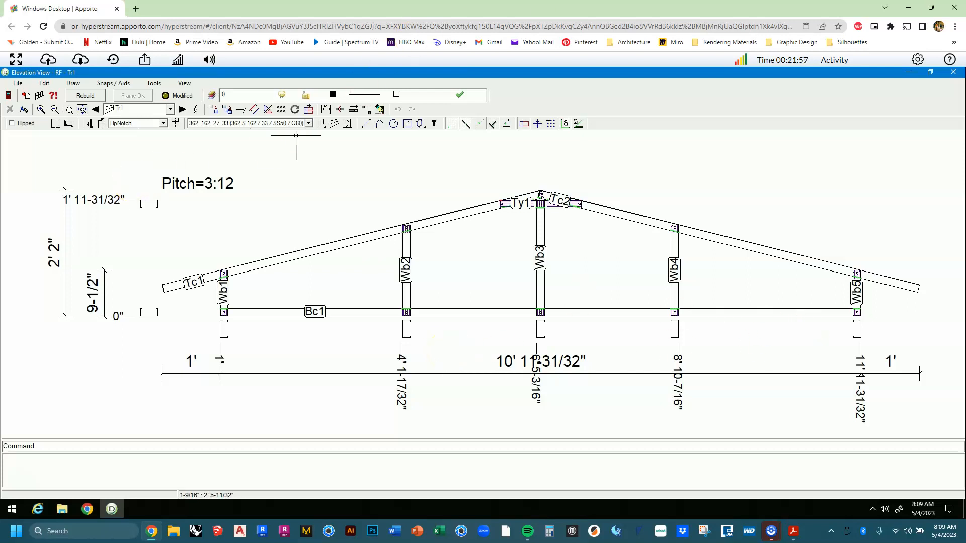
{"action": "left_click", "coordinate": [953, 72]}
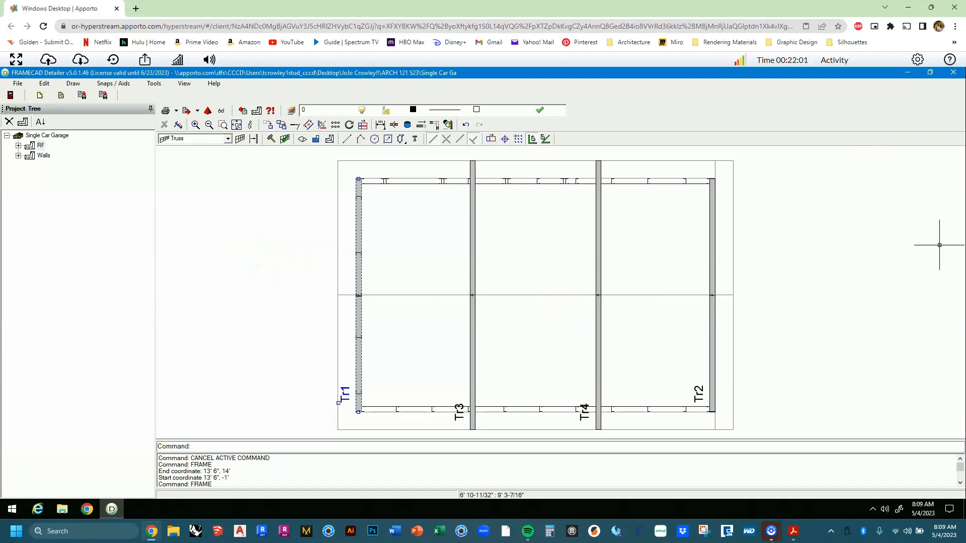
{"action": "right_click", "coordinate": [714, 276]}
{"action": "left_click", "coordinate": [728, 295]}
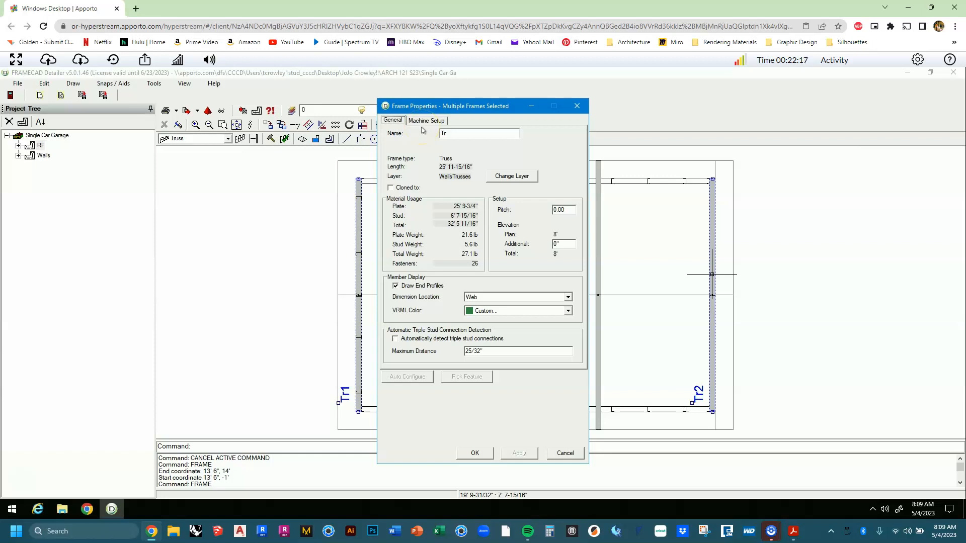
{"action": "left_click", "coordinate": [415, 189]}
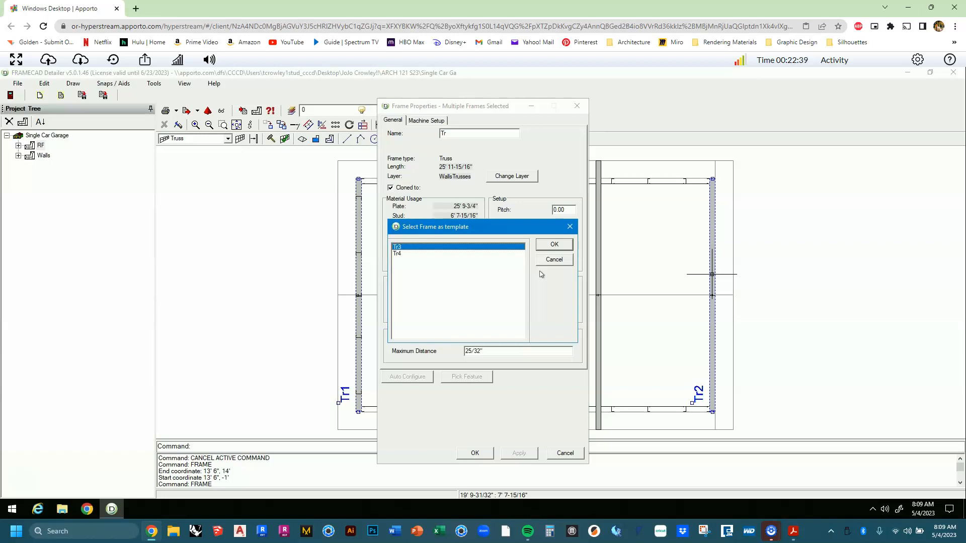
{"action": "left_click", "coordinate": [549, 259]}
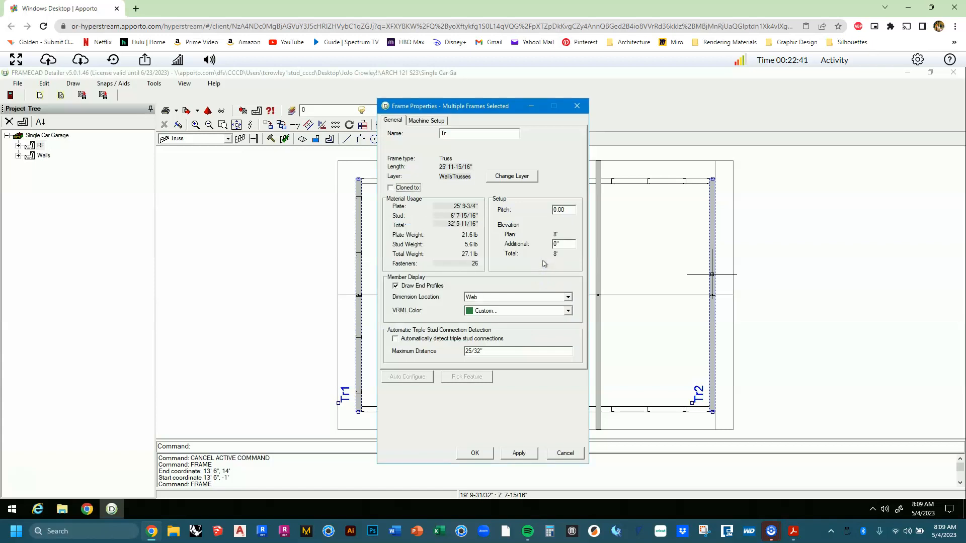
{"action": "key", "text": "Return"}
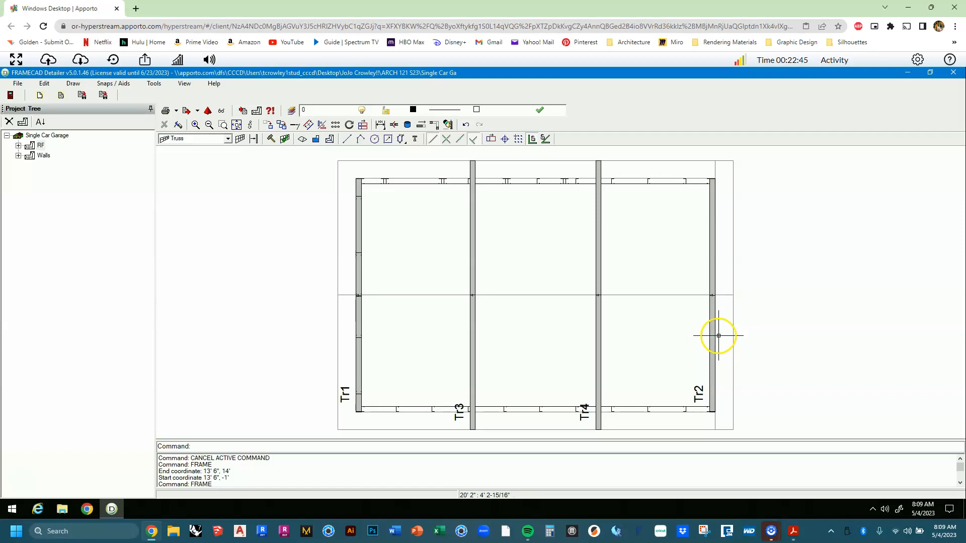
Mark truss Tr2 as cloned in its properties and close the dialog.
{"action": "right_click", "coordinate": [713, 334]}
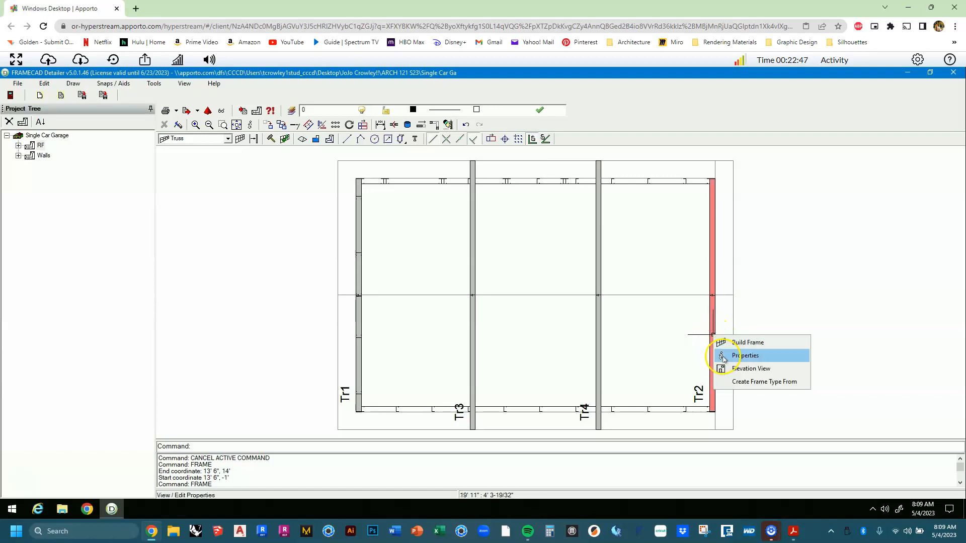
{"action": "left_click", "coordinate": [745, 355]}
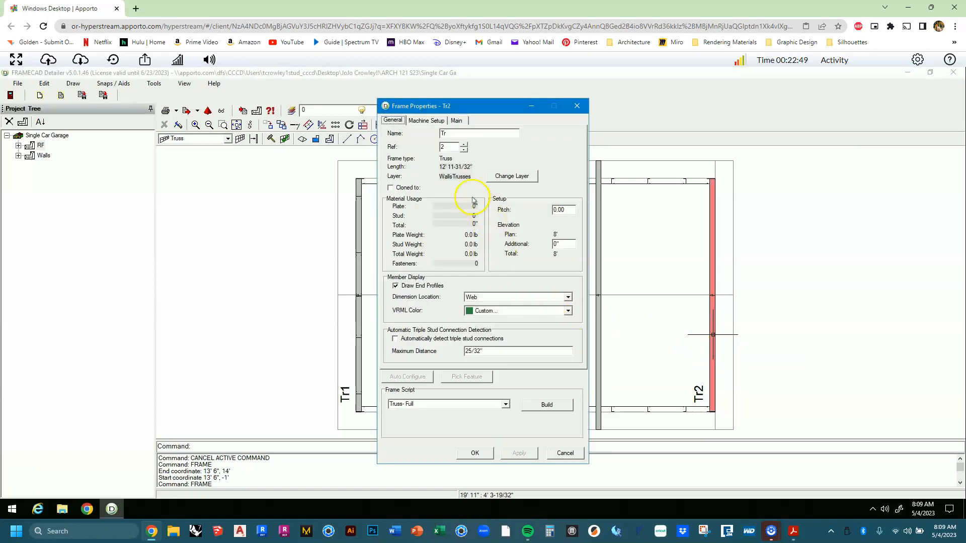
{"action": "left_click", "coordinate": [403, 187]}
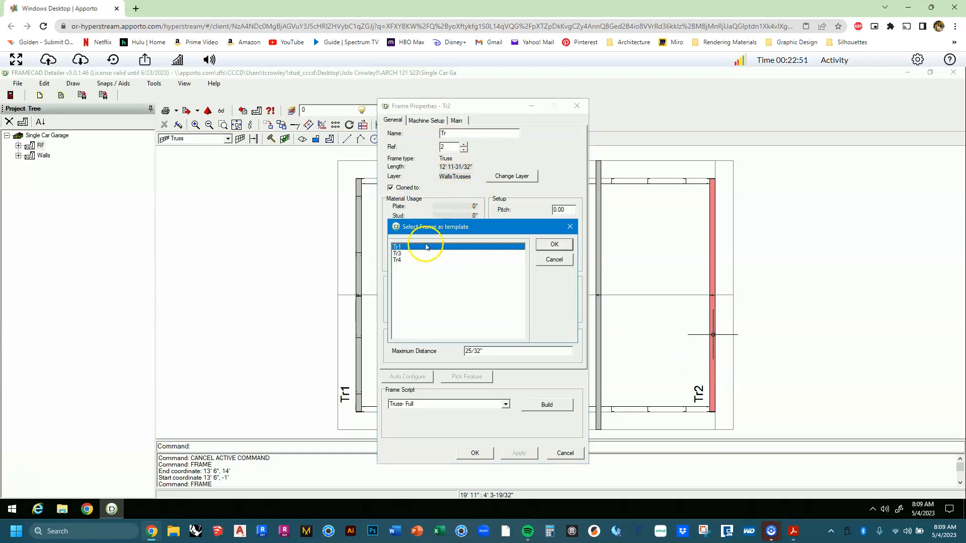
{"action": "key", "text": "Return"}
{"action": "key", "text": "Return"}
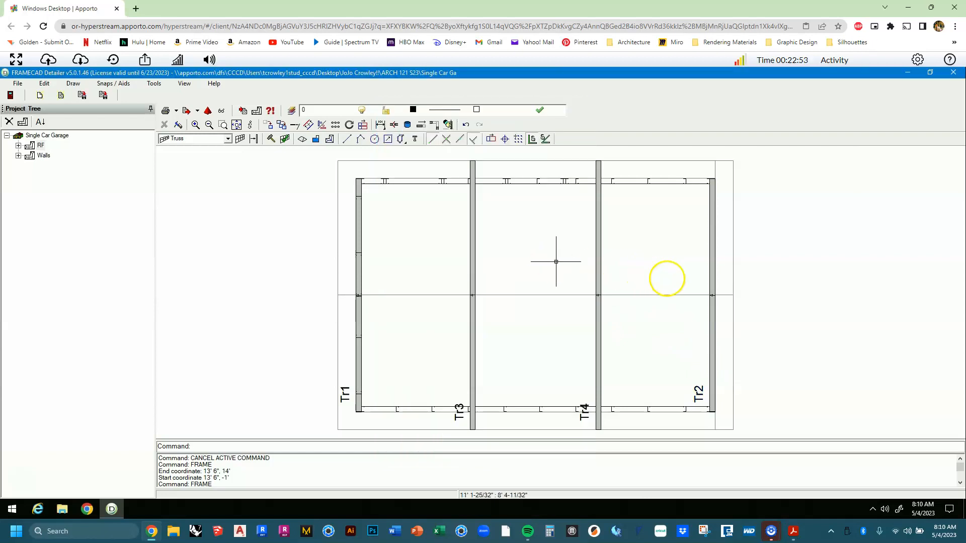
Reselect truss Tr2 on the RF plan.
{"action": "left_click", "coordinate": [712, 280]}
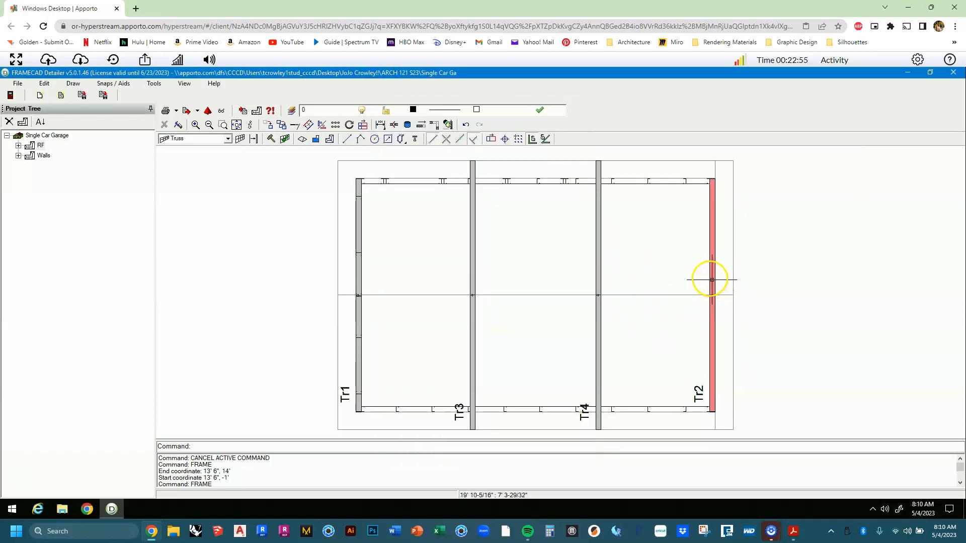
{"action": "left_click", "coordinate": [711, 271]}
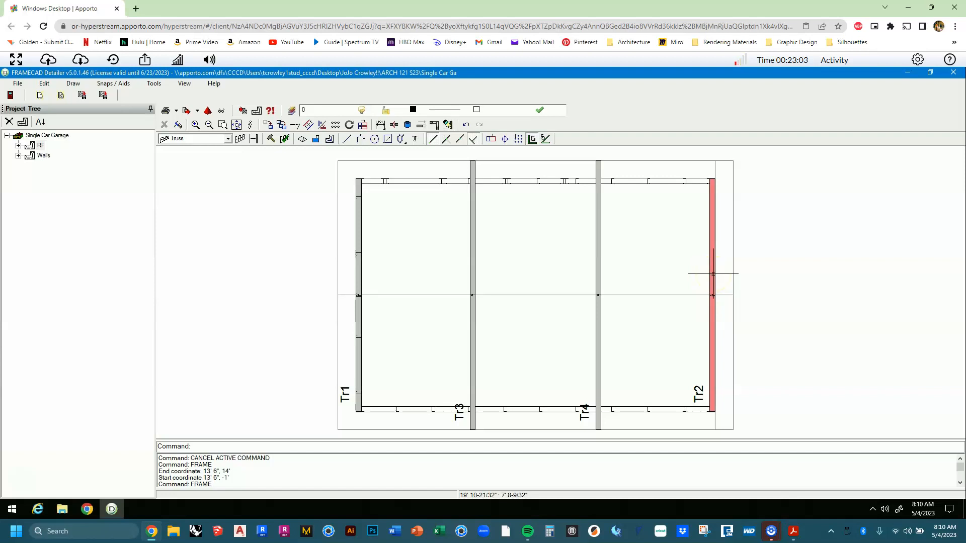
{"action": "right_click", "coordinate": [714, 274]}
{"action": "left_click", "coordinate": [708, 276]}
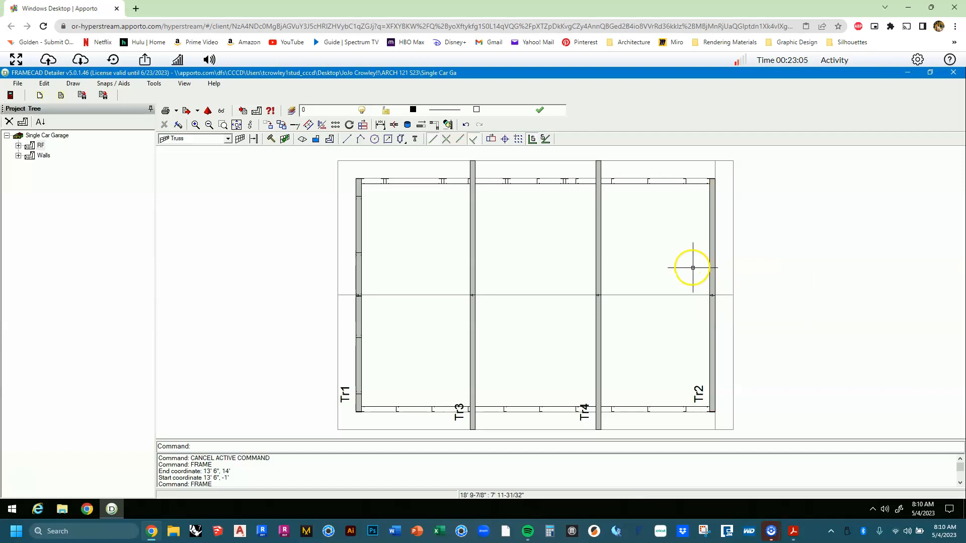
{"action": "left_click", "coordinate": [710, 271]}
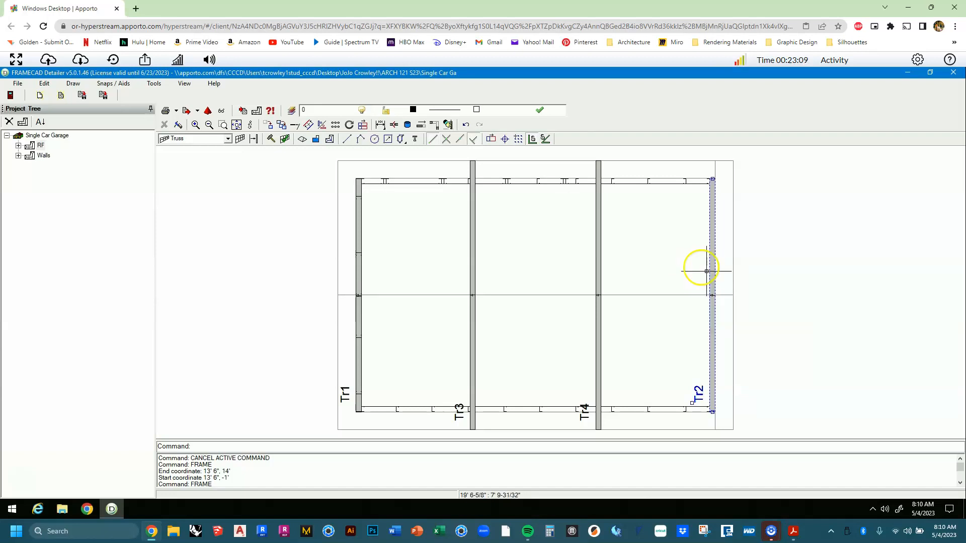
{"action": "left_click", "coordinate": [700, 267]}
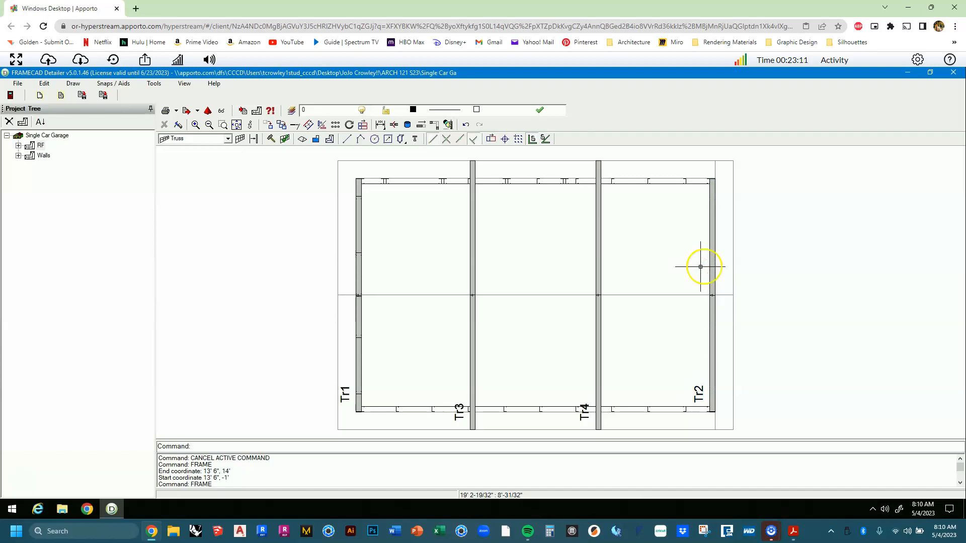
{"action": "left_click", "coordinate": [707, 266]}
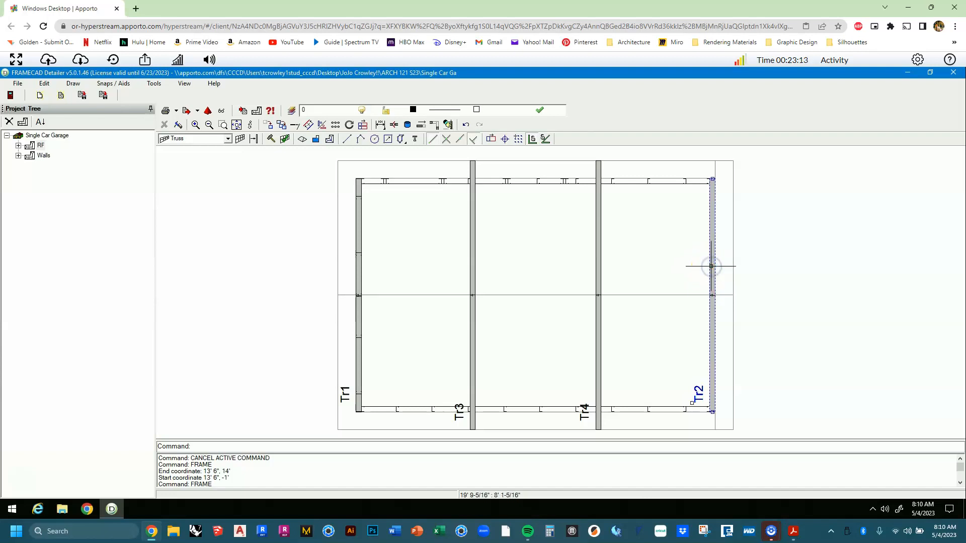
Make Tr2 a clone of template truss Tr1 through its properties.
{"action": "right_click", "coordinate": [711, 266]}
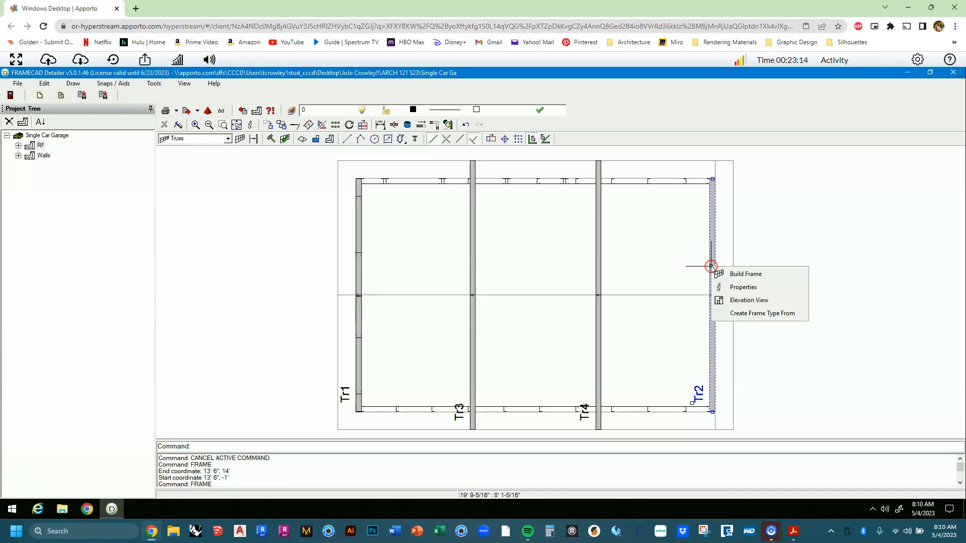
{"action": "left_click", "coordinate": [721, 292]}
{"action": "left_click", "coordinate": [407, 188]}
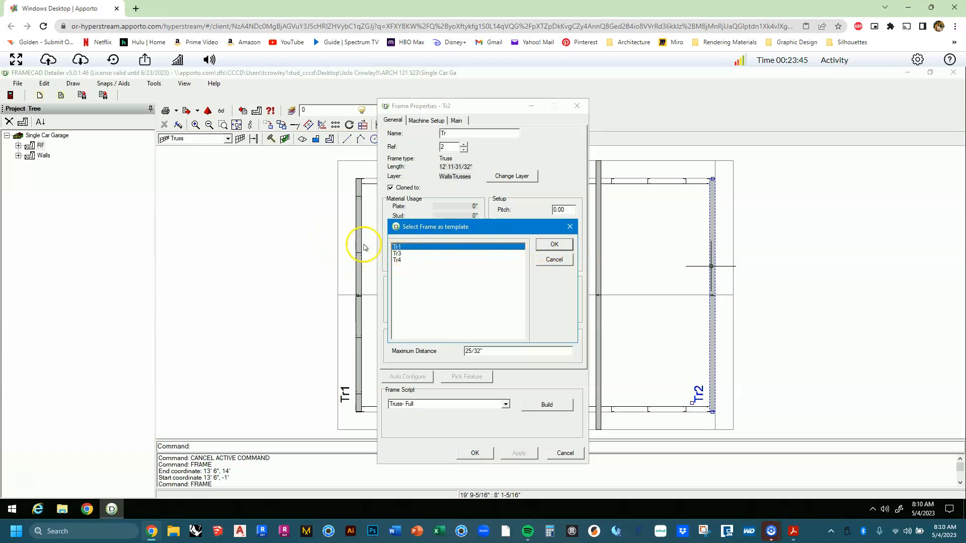
{"action": "left_click", "coordinate": [555, 245]}
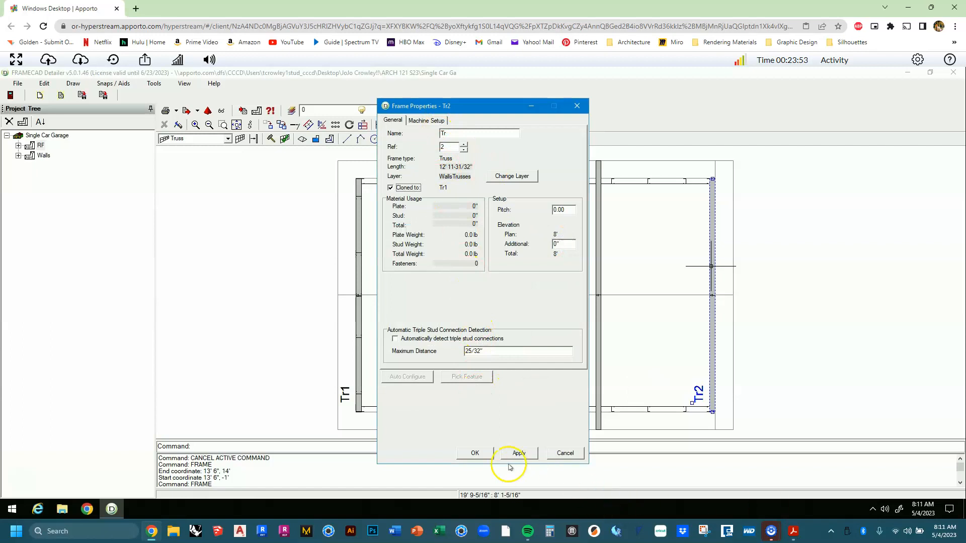
{"action": "left_click", "coordinate": [475, 453]}
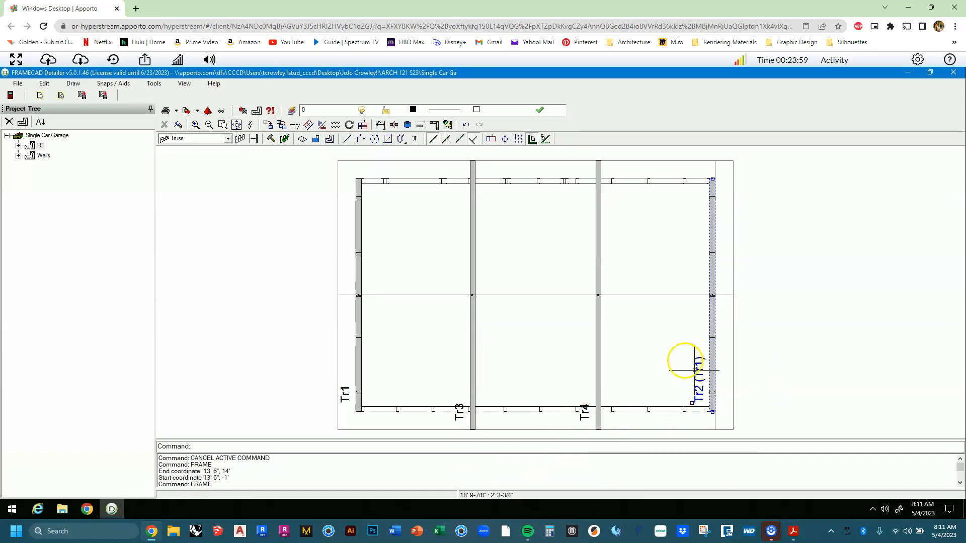
Save the Single Car Garage project and clear the selection.
{"action": "left_click", "coordinate": [18, 83]}
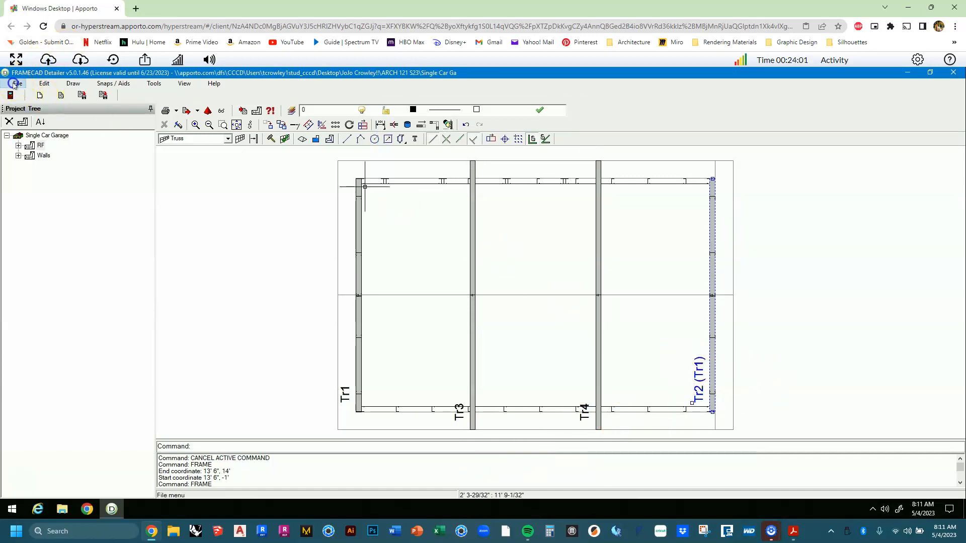
{"action": "left_click", "coordinate": [32, 140]}
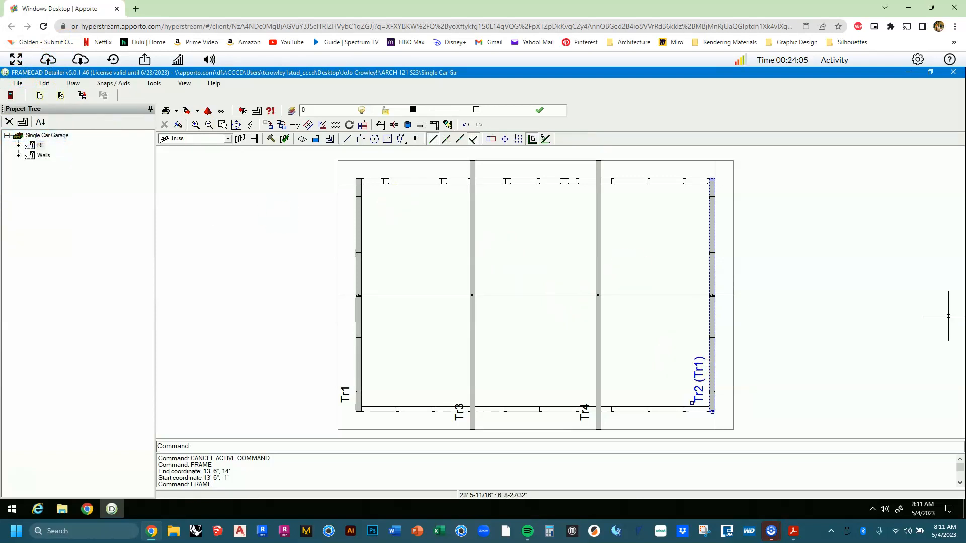
{"action": "key", "text": "Escape"}
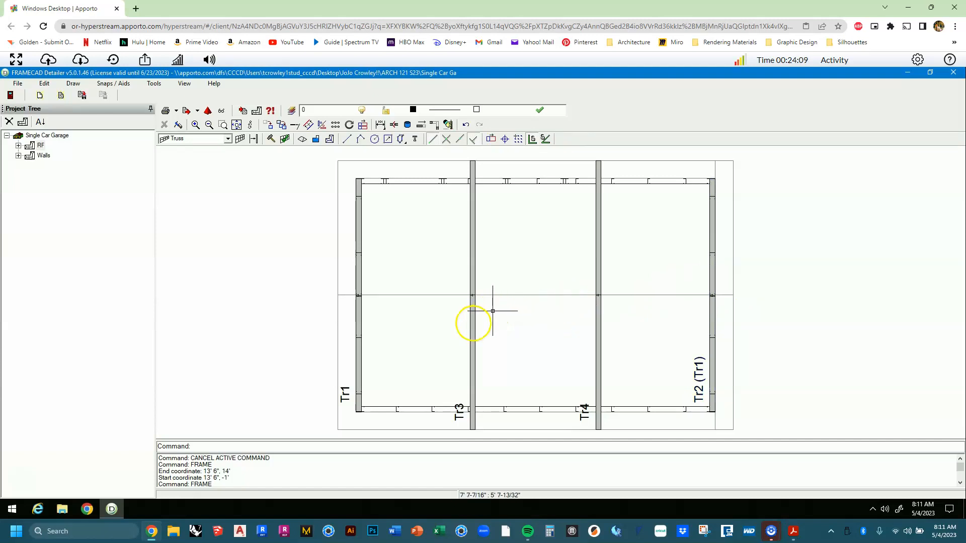
Open truss Tr3's properties and set its pitch to 3:12.
{"action": "right_click", "coordinate": [474, 324]}
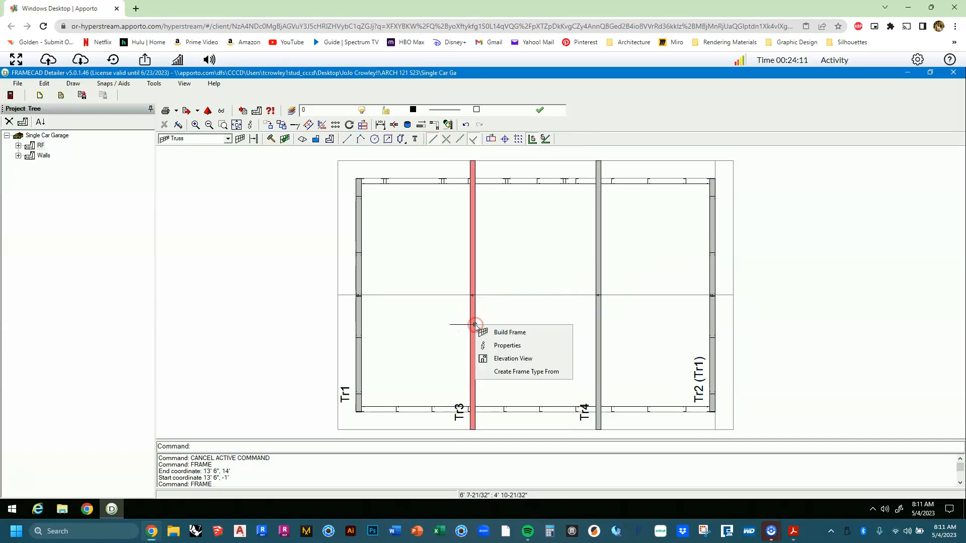
{"action": "left_click", "coordinate": [496, 346]}
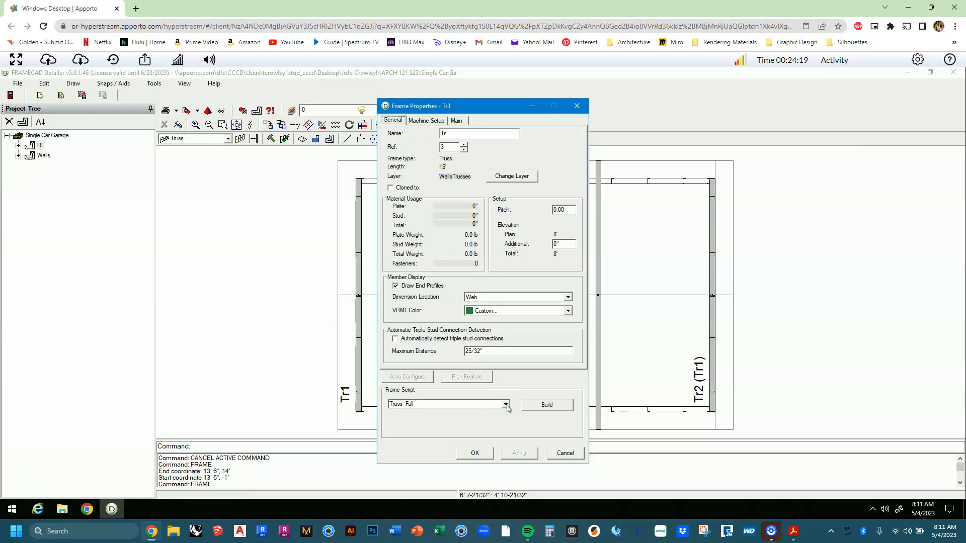
{"action": "left_click", "coordinate": [456, 120]}
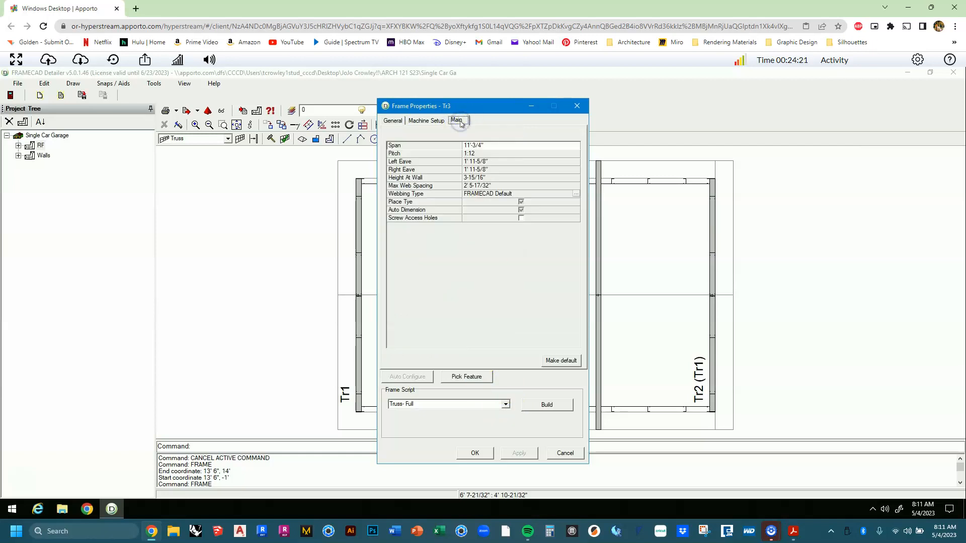
{"action": "left_click", "coordinate": [508, 153]}
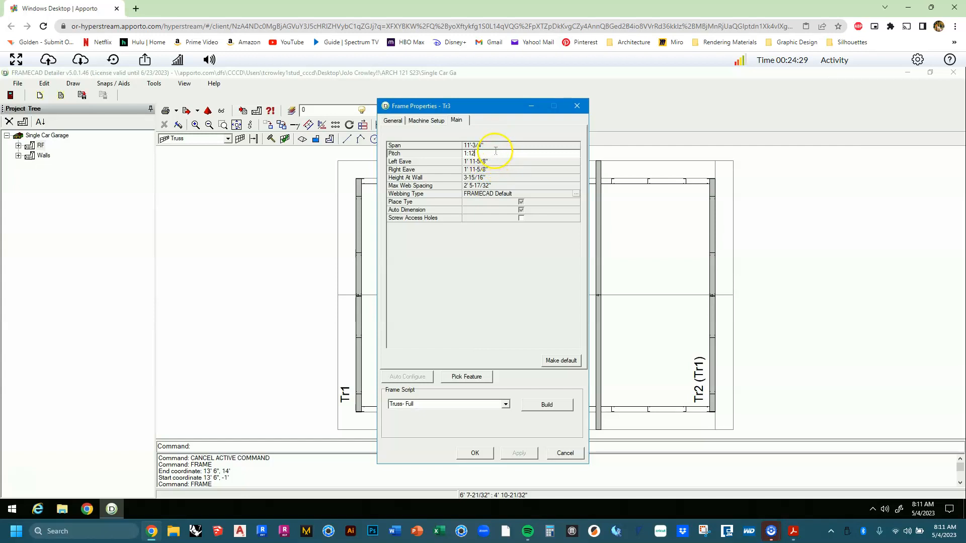
{"action": "left_click", "coordinate": [400, 153]}
{"action": "left_click", "coordinate": [426, 162]}
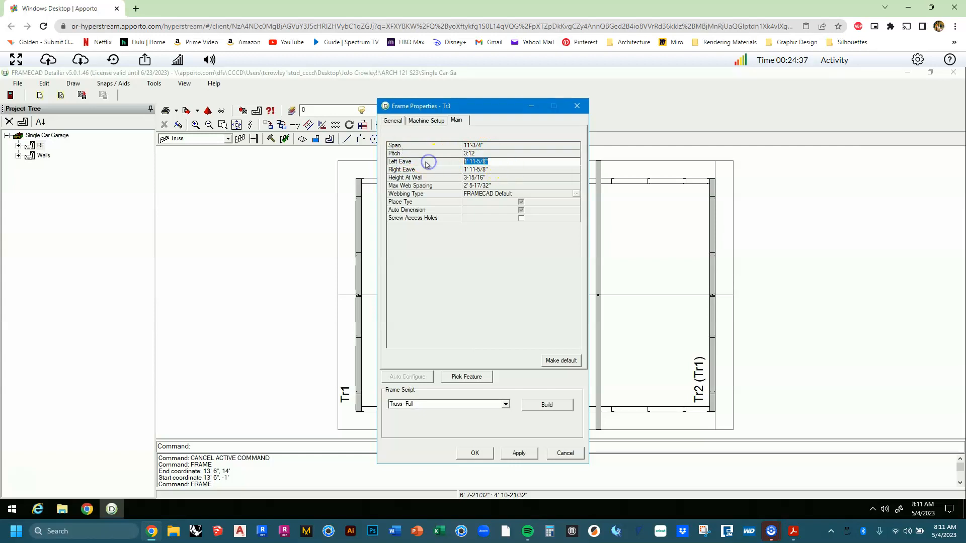
Set both Tr3 eaves to 1' and height at wall to 9-1/2".
{"action": "type", "text": "1'"}
{"action": "left_click", "coordinate": [420, 170]}
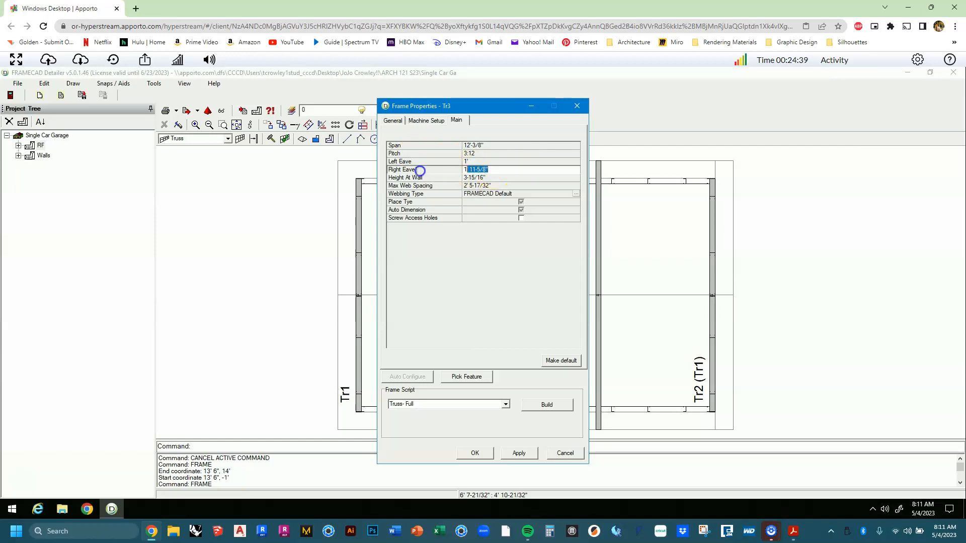
{"action": "key", "text": "BackSpace"}
{"action": "type", "text": "1'"}
{"action": "left_click", "coordinate": [490, 178]}
{"action": "left_click", "coordinate": [403, 178]}
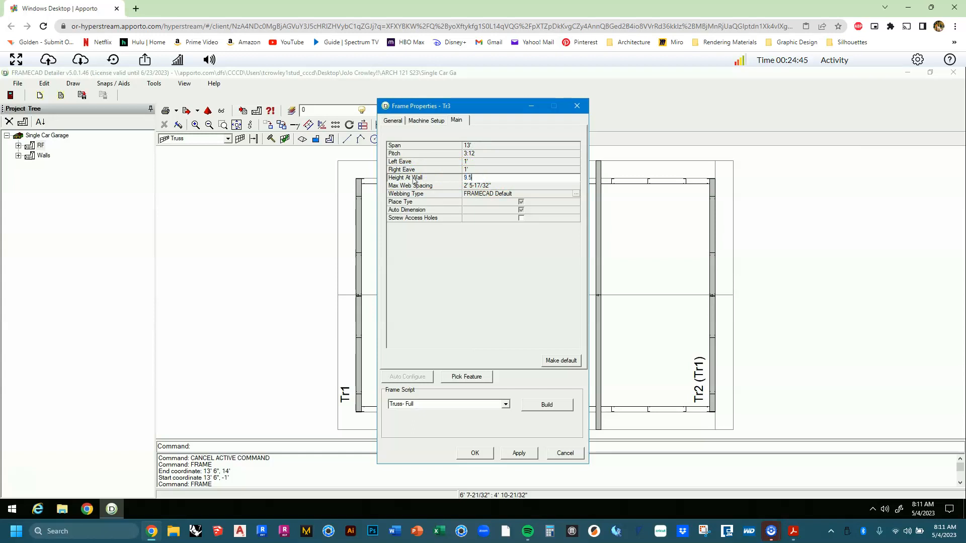
{"action": "key", "text": "Tab"}
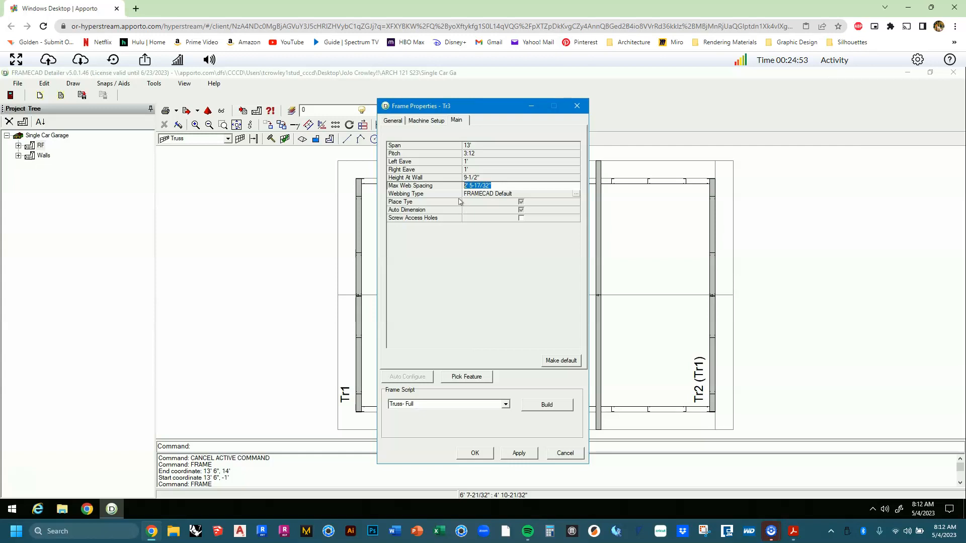
Set 2' max web spacing, enable screw access holes, build Tr3 and close its elevation.
{"action": "type", "text": "2'"}
{"action": "key", "text": "Tab"}
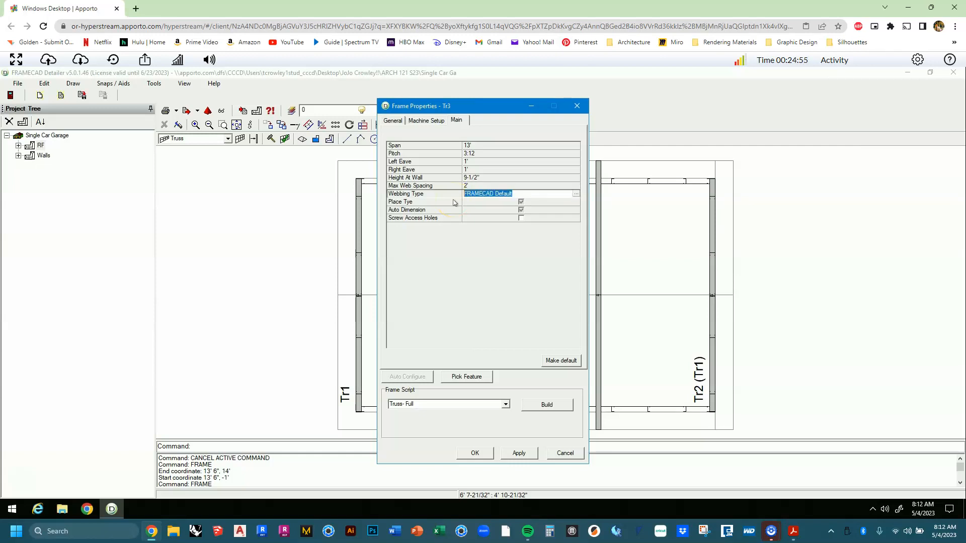
{"action": "left_click", "coordinate": [521, 218]}
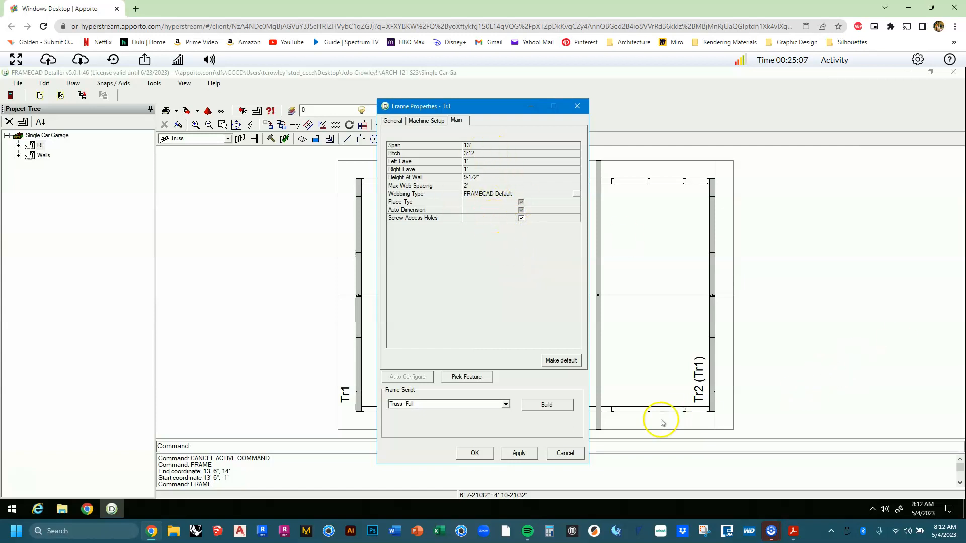
{"action": "left_click", "coordinate": [539, 407]}
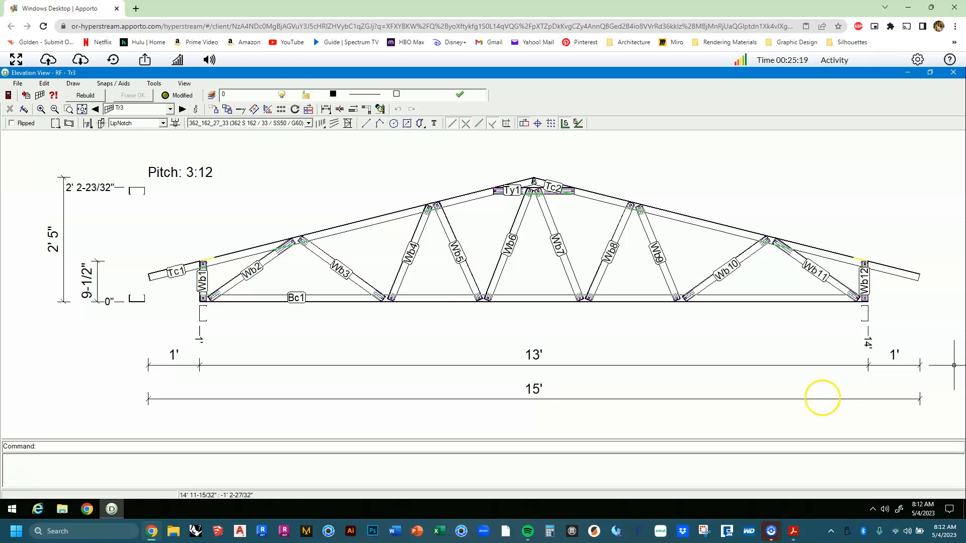
{"action": "left_click", "coordinate": [959, 76]}
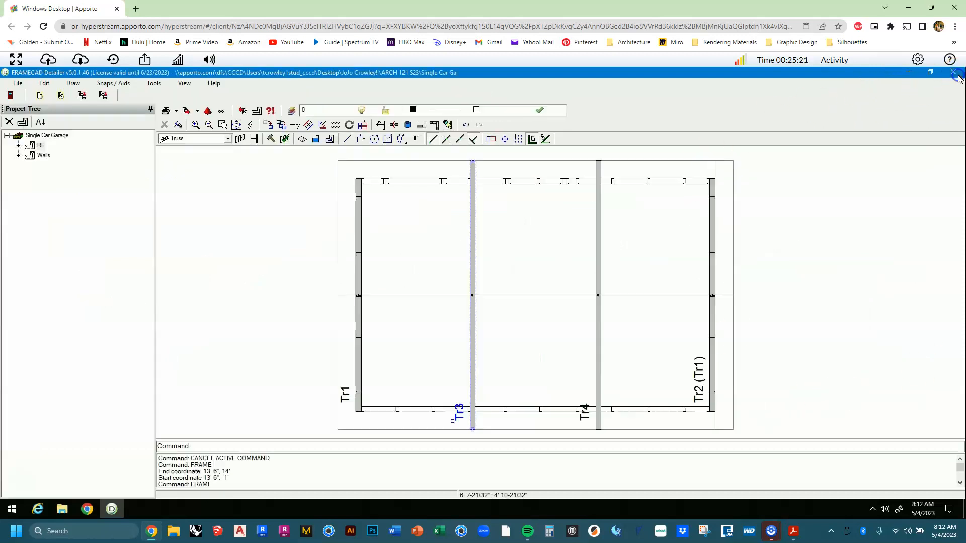
Make truss Tr4 a clone of Tr3 so it reads Tr4 (Tr3).
{"action": "left_click", "coordinate": [567, 264]}
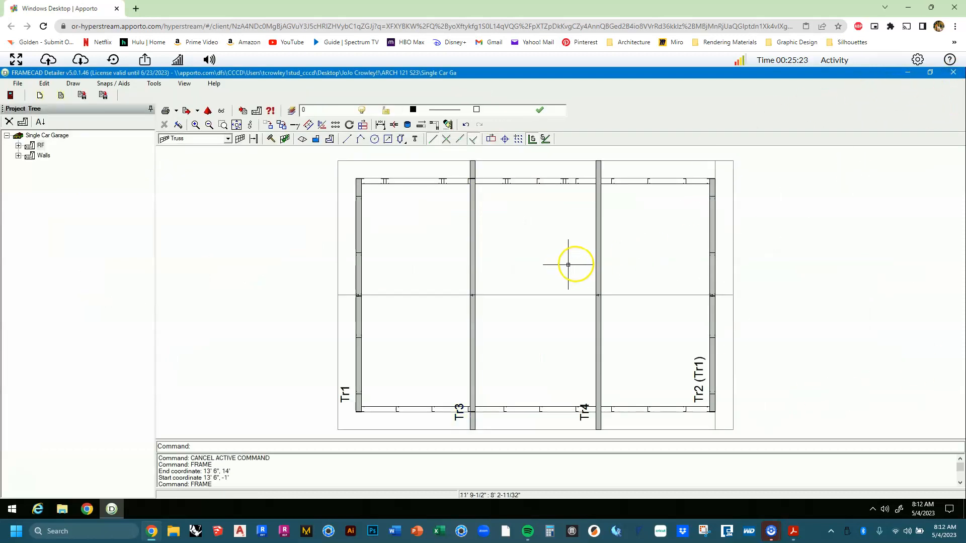
{"action": "right_click", "coordinate": [599, 274]}
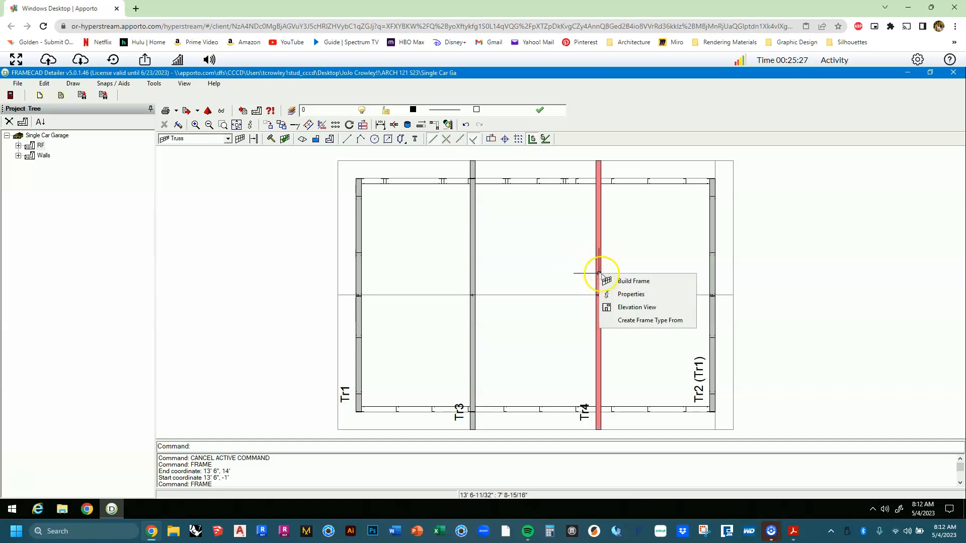
{"action": "left_click", "coordinate": [609, 293]}
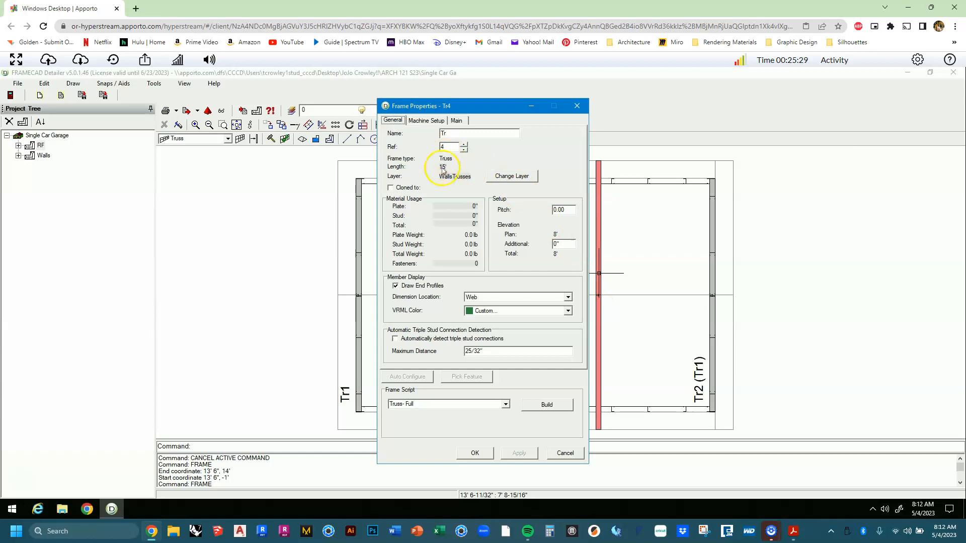
{"action": "left_click", "coordinate": [403, 188]}
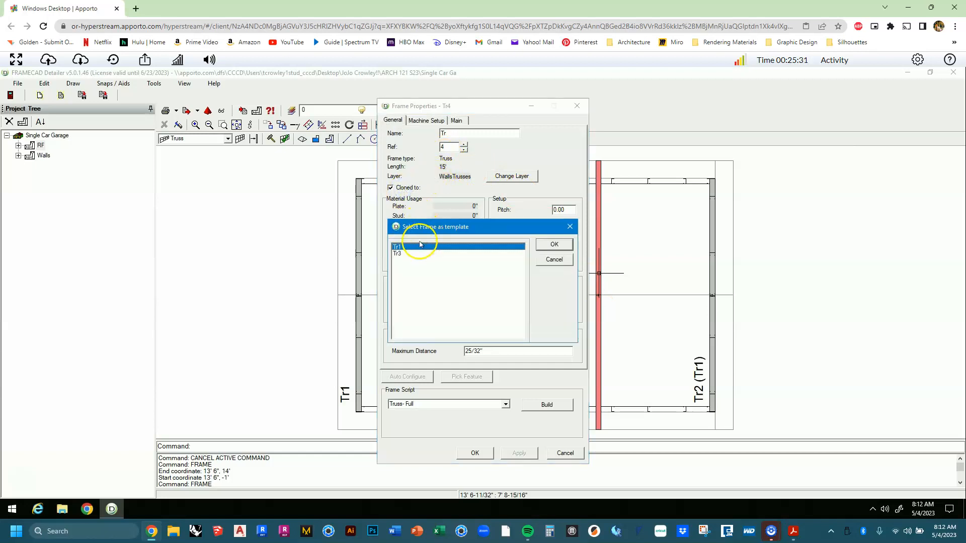
{"action": "left_click", "coordinate": [398, 254]}
{"action": "left_click", "coordinate": [560, 246]}
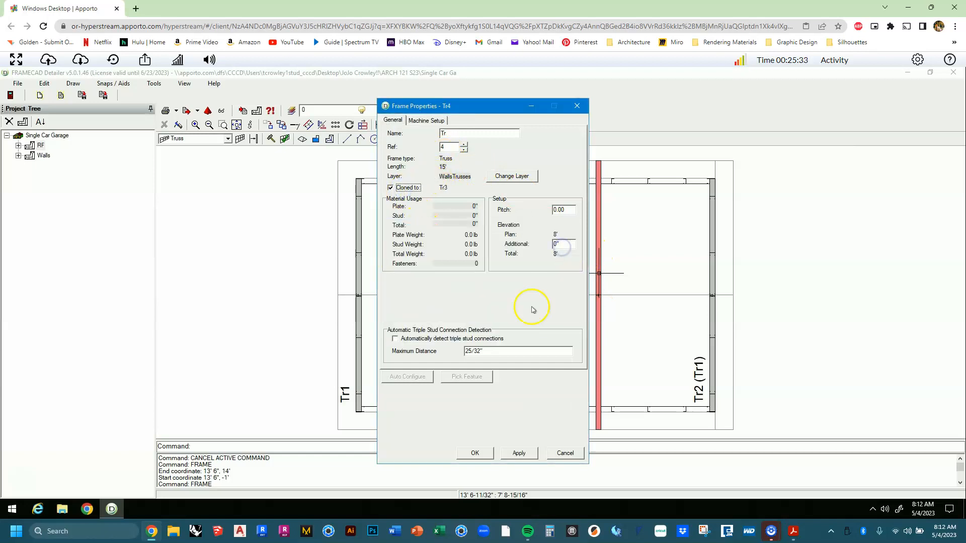
{"action": "left_click", "coordinate": [477, 453]}
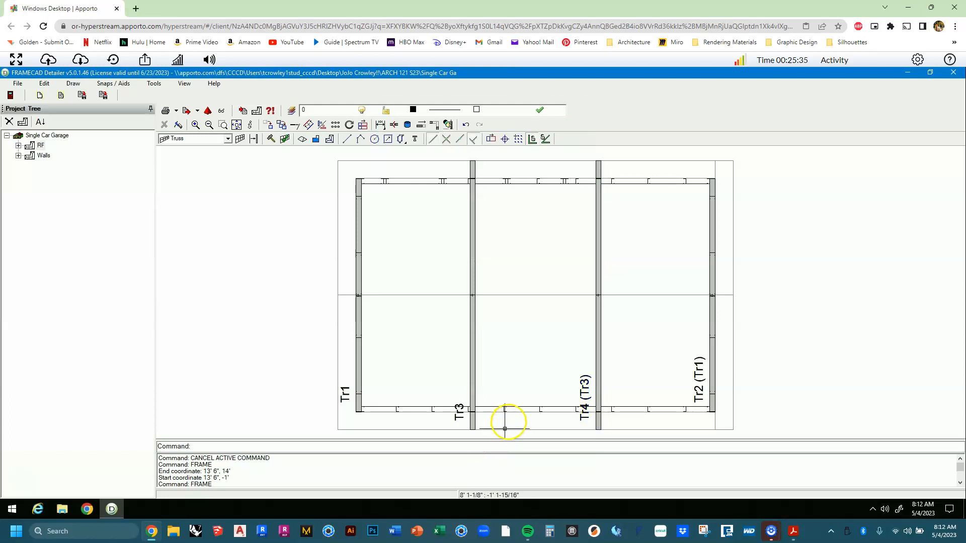
{"action": "left_click", "coordinate": [360, 323]}
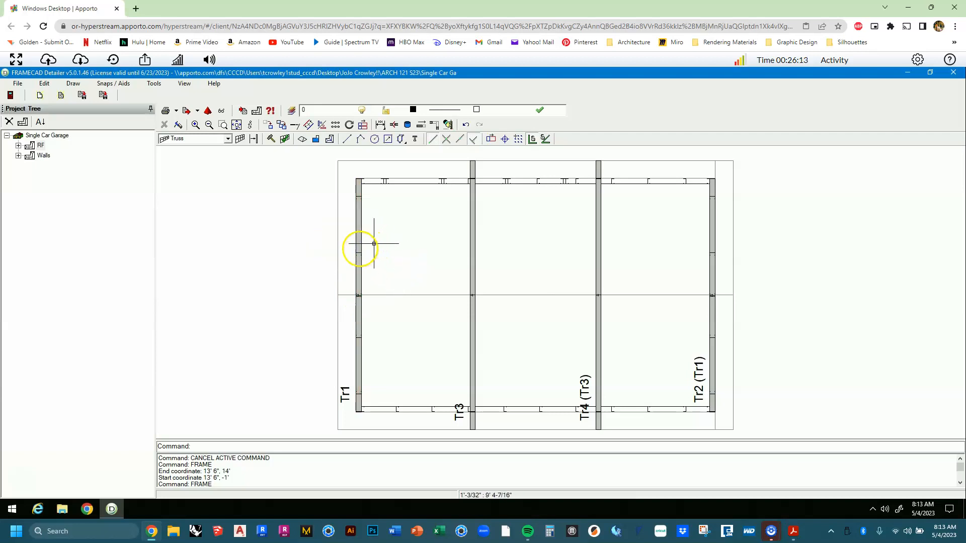
{"action": "left_click", "coordinate": [360, 252]}
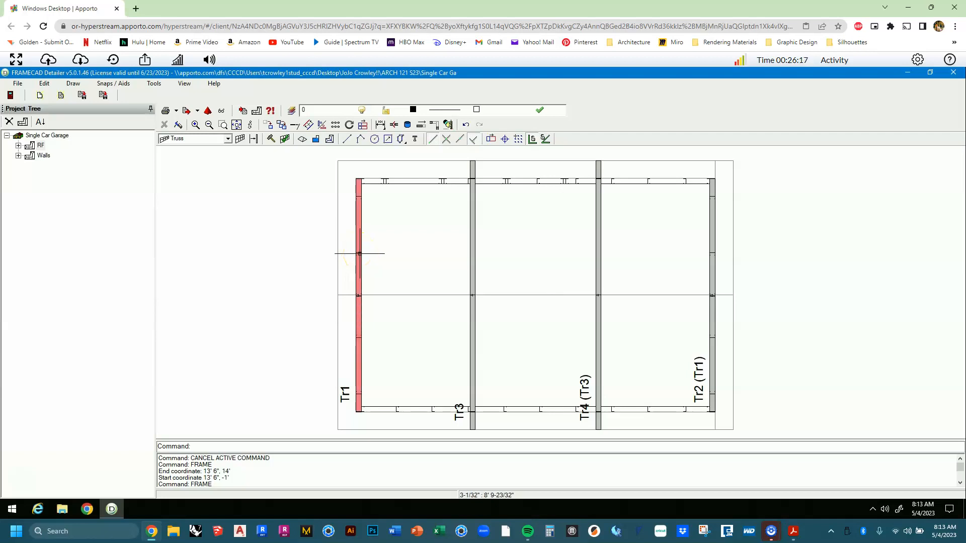
{"action": "left_click", "coordinate": [795, 281]}
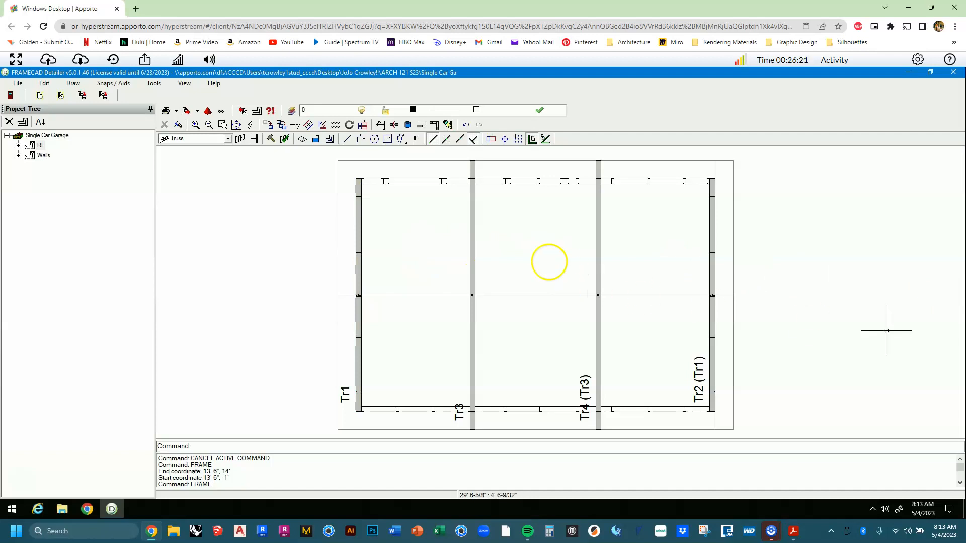
Add a new plan, name it RP and set its elevation to 8', correcting a mistyped value.
{"action": "left_click", "coordinate": [24, 122]}
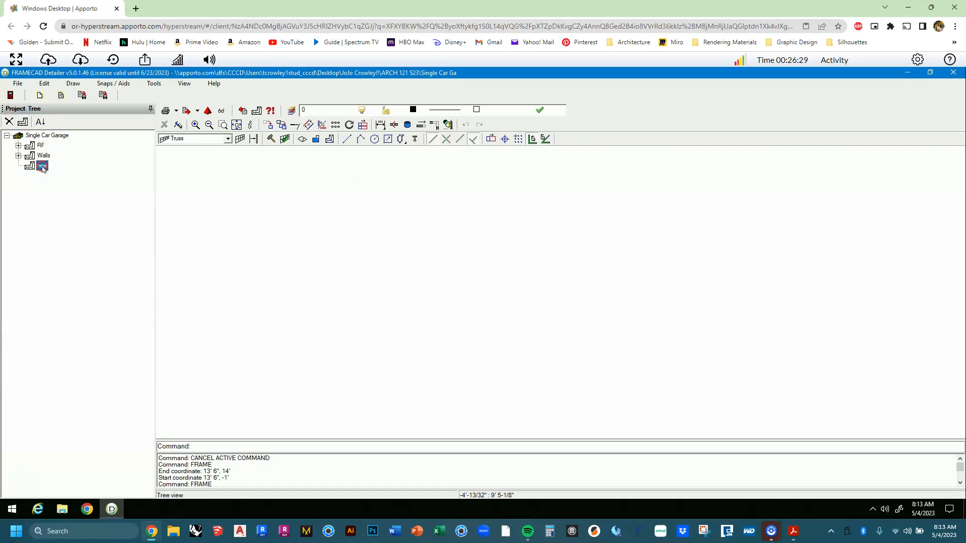
{"action": "right_click", "coordinate": [42, 168]}
{"action": "left_click", "coordinate": [56, 191]}
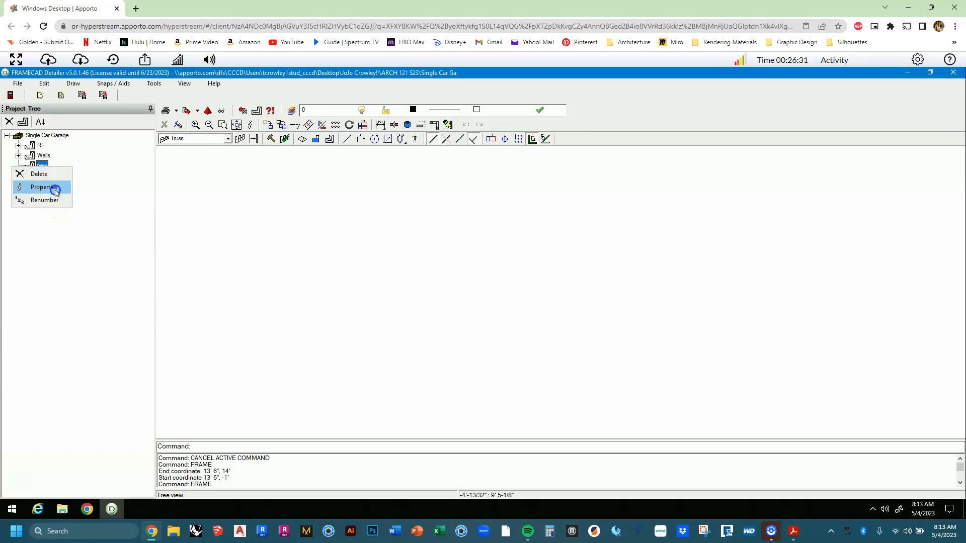
{"action": "left_click", "coordinate": [343, 195]}
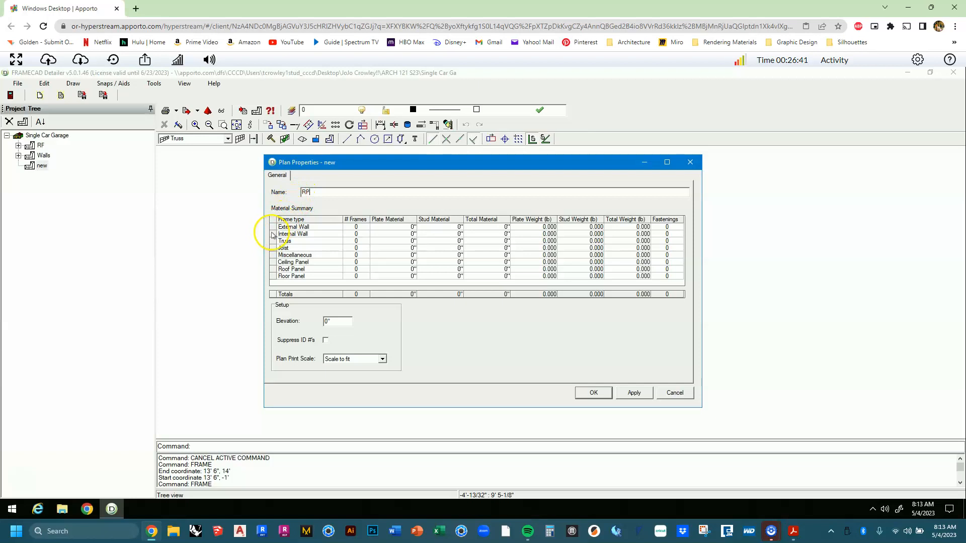
{"action": "double_click", "coordinate": [337, 322]}
{"action": "type", "text": "963"}
{"action": "key", "text": "Tab"}
{"action": "key", "text": "Tab"}
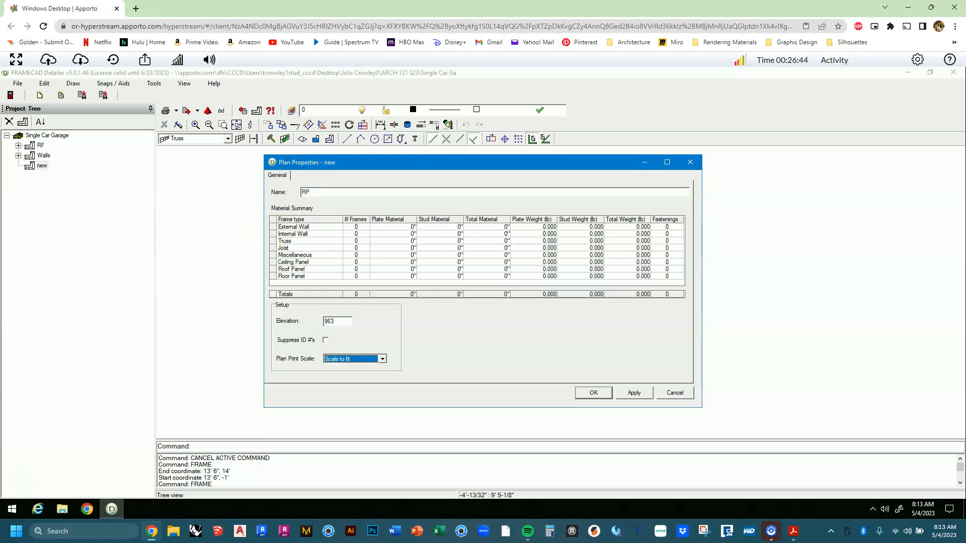
{"action": "double_click", "coordinate": [336, 321]}
{"action": "type", "text": "8'"}
{"action": "key", "text": "Tab"}
{"action": "key", "text": "Tab"}
{"action": "left_click", "coordinate": [595, 393]}
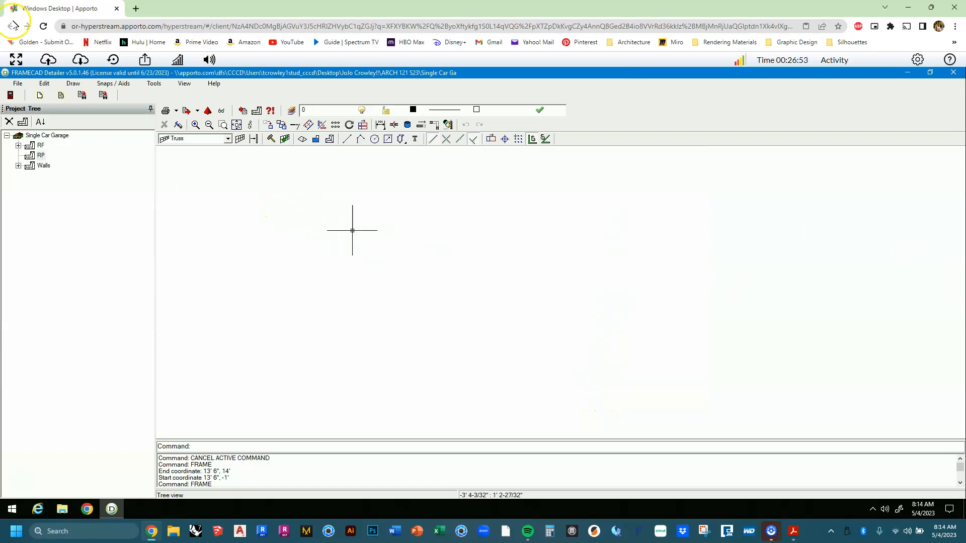
{"action": "left_click", "coordinate": [47, 85]}
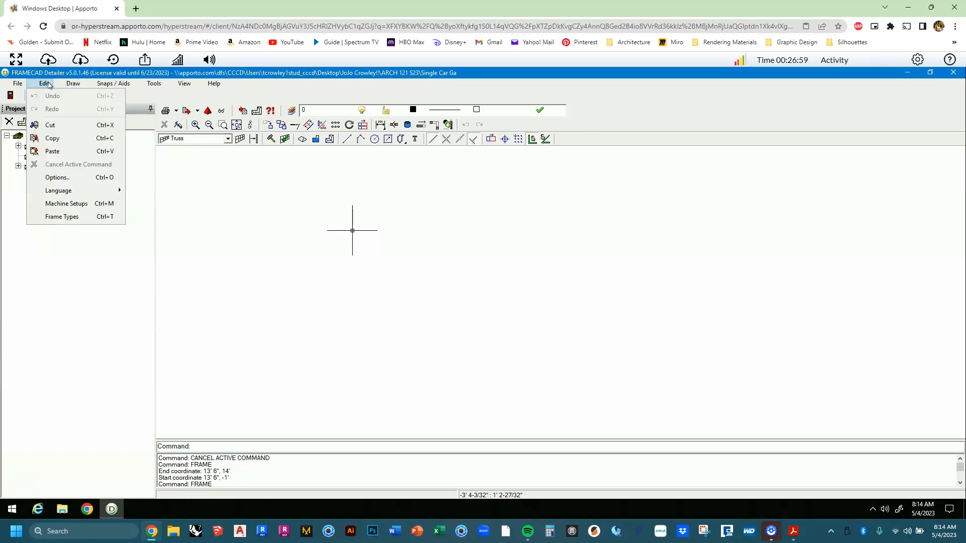
{"action": "left_click", "coordinate": [91, 223]}
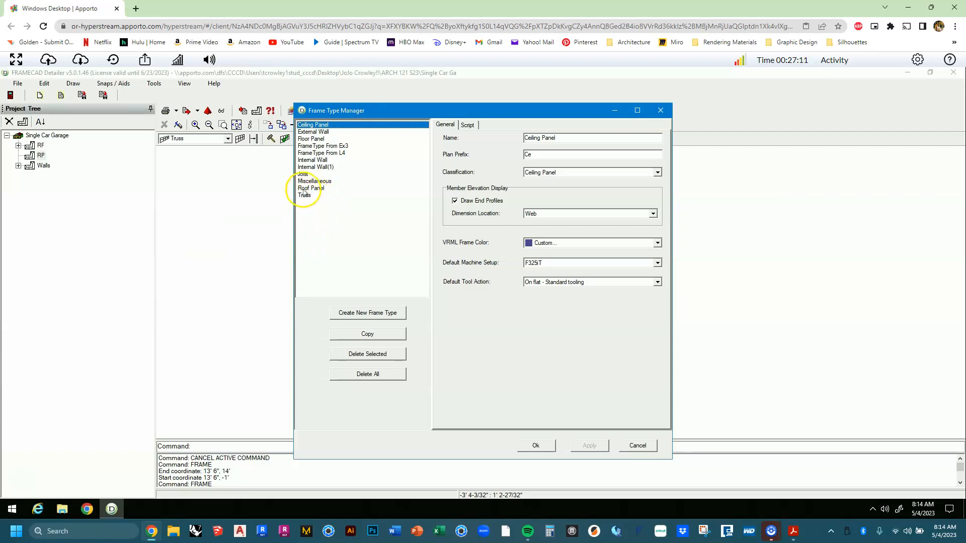
{"action": "left_click", "coordinate": [304, 189]}
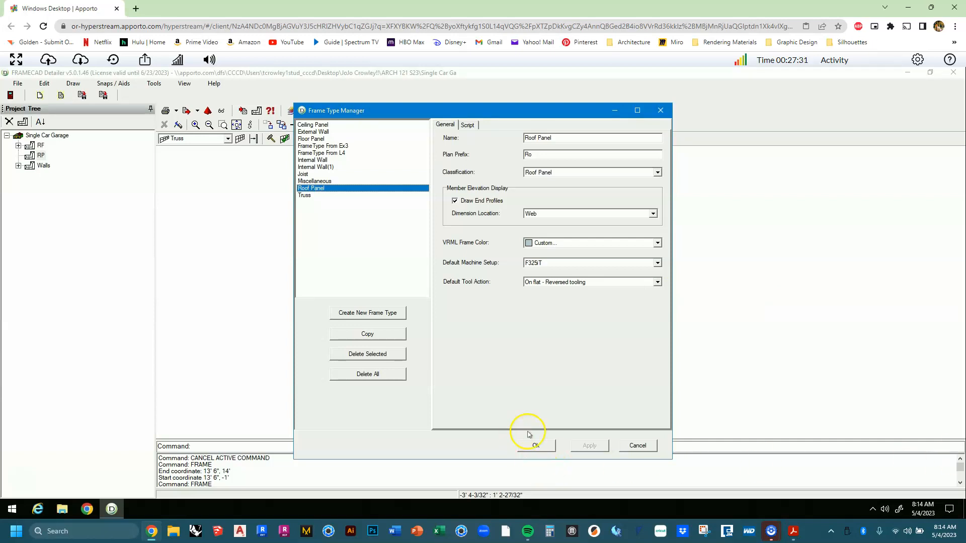
{"action": "left_click", "coordinate": [536, 446]}
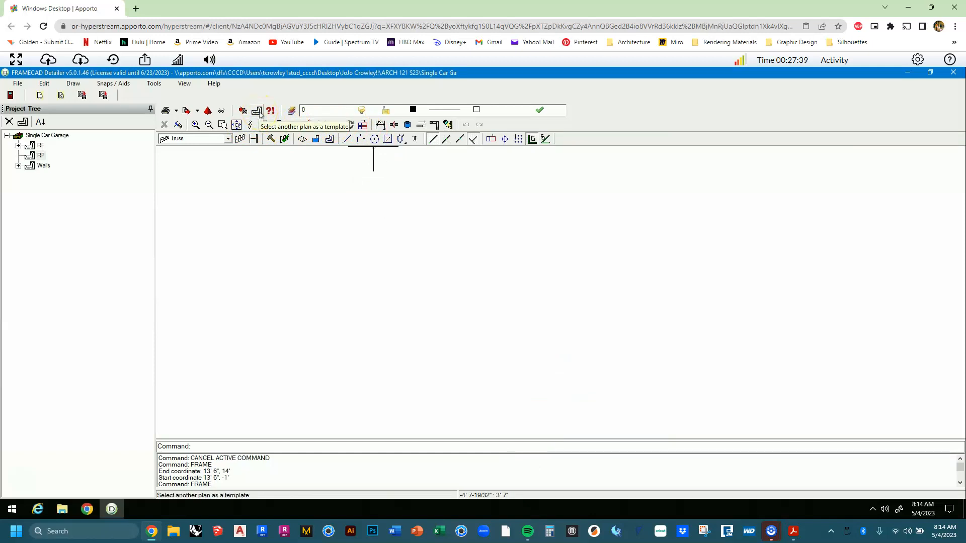
Import the garage wall outline from another plan into RP and zoom to the whole plan.
{"action": "left_click", "coordinate": [258, 111]}
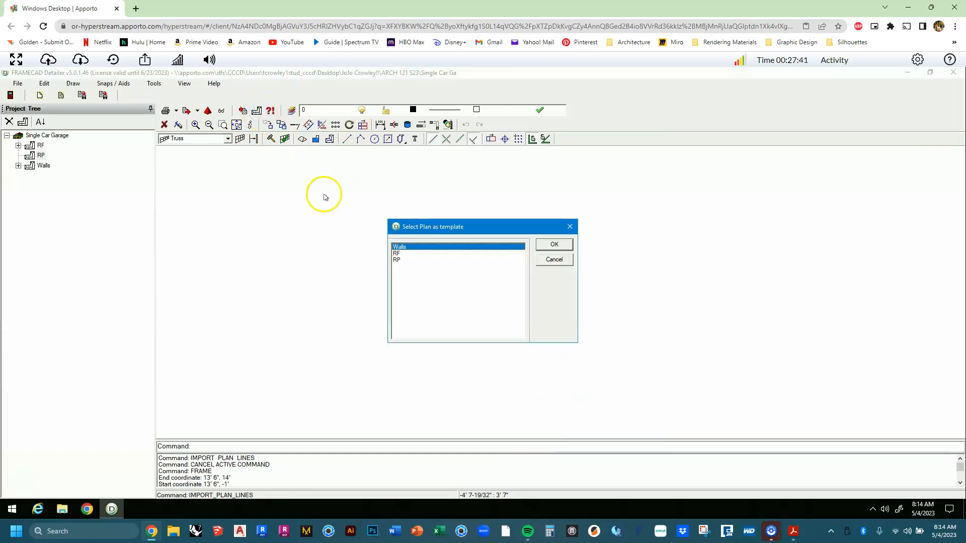
{"action": "left_click", "coordinate": [396, 253]}
{"action": "left_click", "coordinate": [554, 244]}
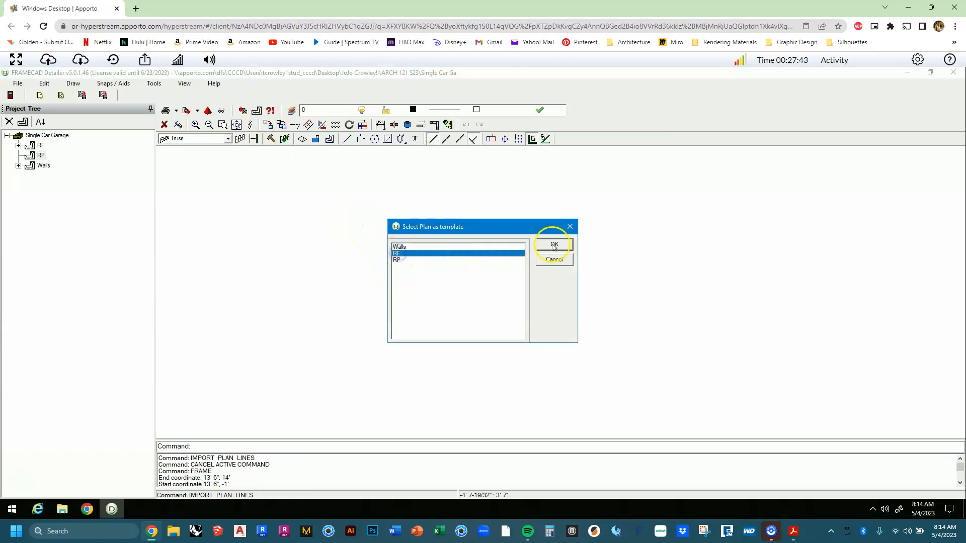
{"action": "middle_click", "coordinate": [370, 263]}
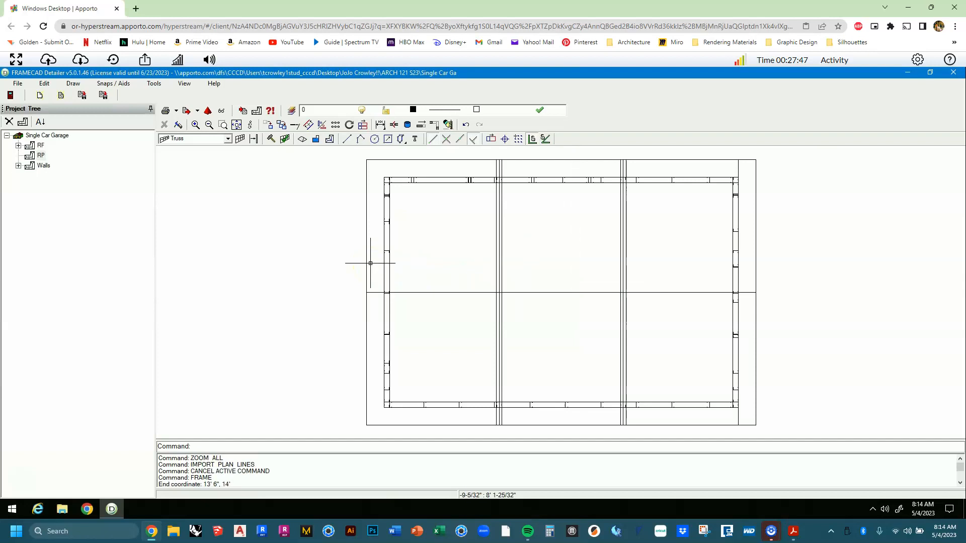
{"action": "left_click", "coordinate": [388, 268]}
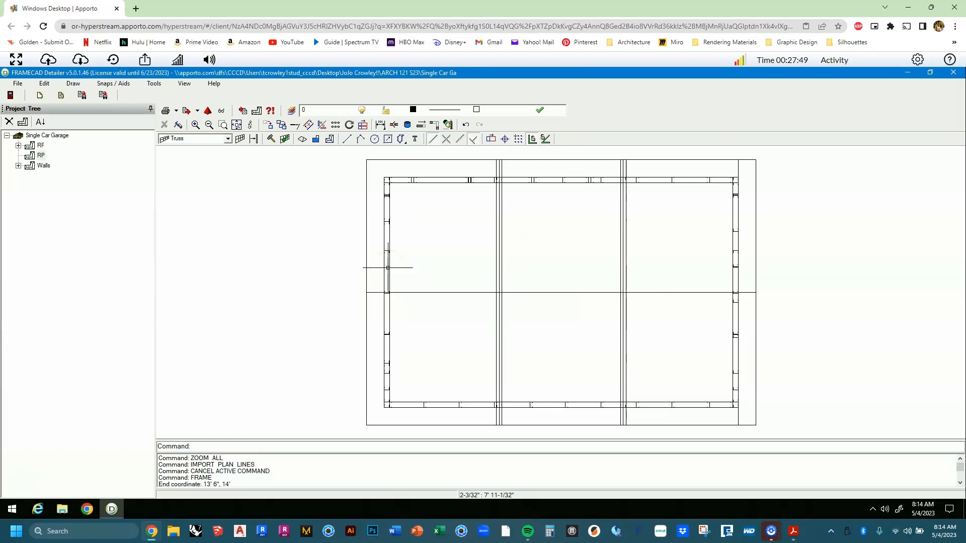
{"action": "left_click", "coordinate": [386, 270]}
{"action": "left_click", "coordinate": [307, 285]}
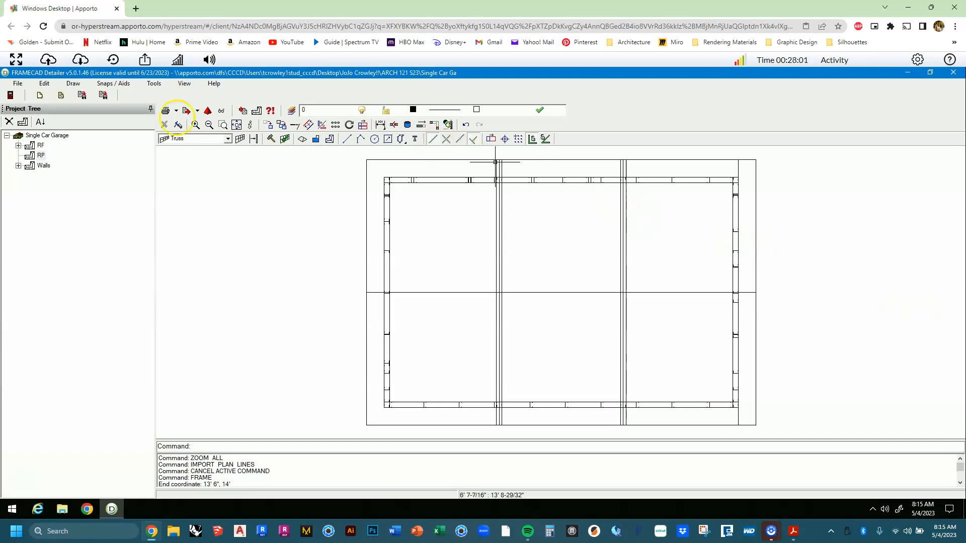
{"action": "left_click", "coordinate": [211, 140]}
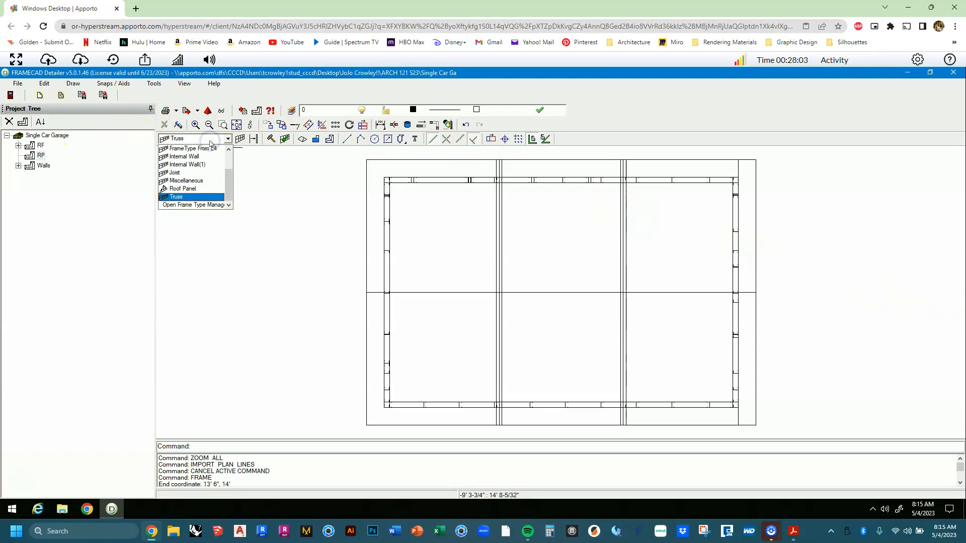
Choose Roof Panel as the frame type, start placing a frame, and pan to the lower-left corner.
{"action": "left_click", "coordinate": [206, 193]}
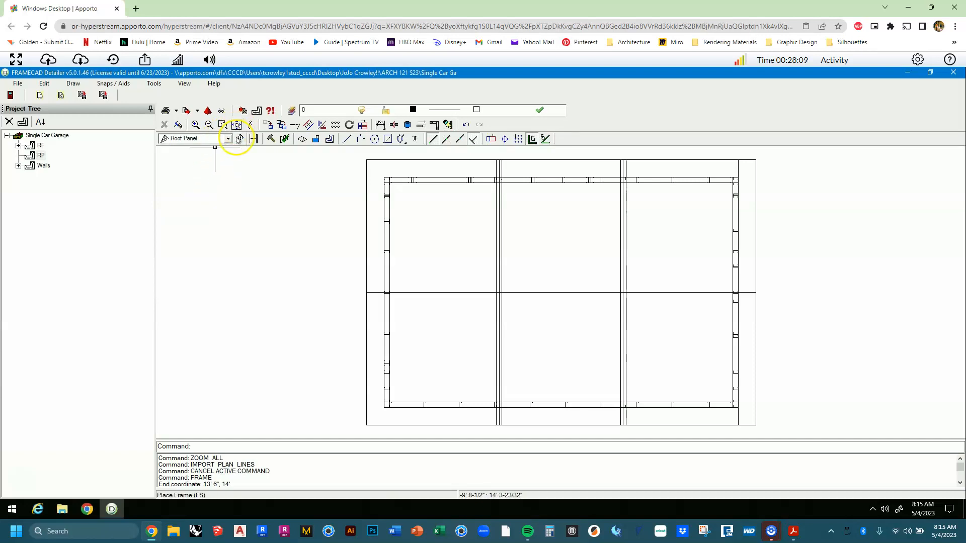
{"action": "left_click", "coordinate": [238, 139]}
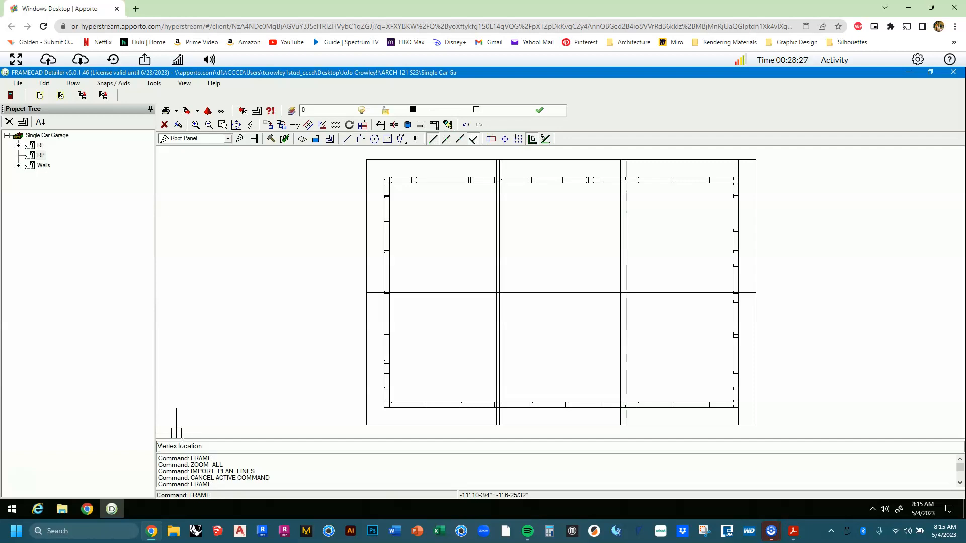
{"action": "mouse_move", "coordinate": [317, 370]}
{"action": "middle_mouse_down"}
{"action": "mouse_move", "coordinate": [303, 350]}
{"action": "mouse_move", "coordinate": [273, 337]}
{"action": "middle_mouse_up"}
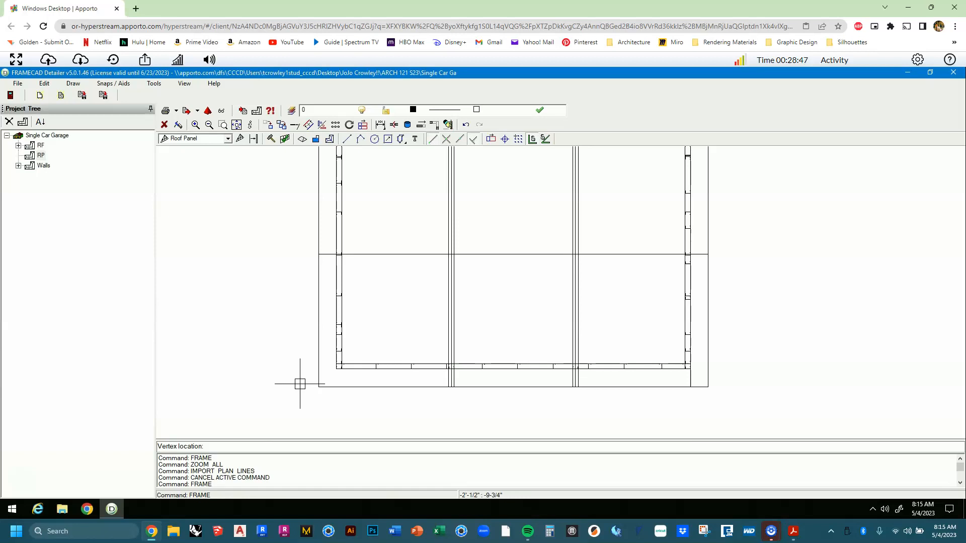
{"action": "left_click", "coordinate": [292, 390]}
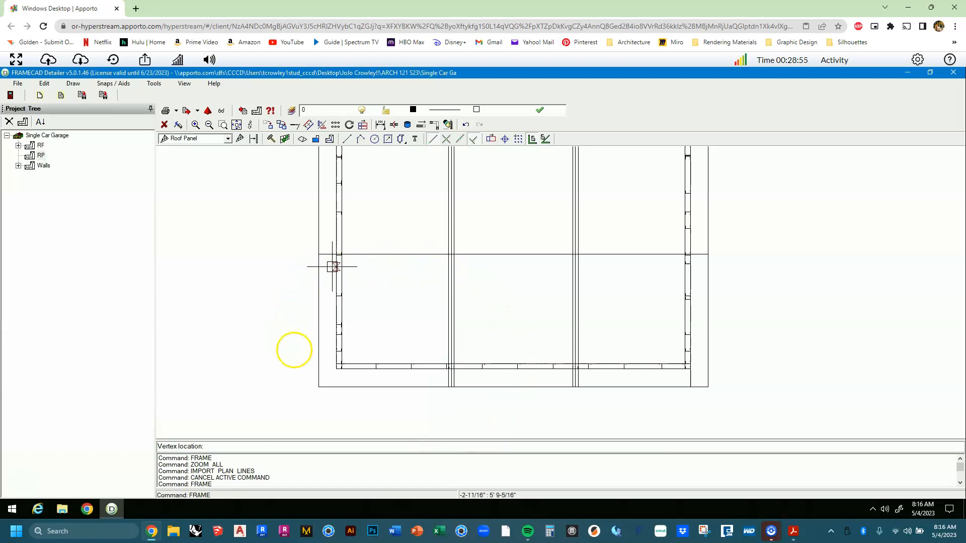
Place the roof panel's first corners at the lower-left wall corner and along the bottom wall.
{"action": "left_click", "coordinate": [317, 387]}
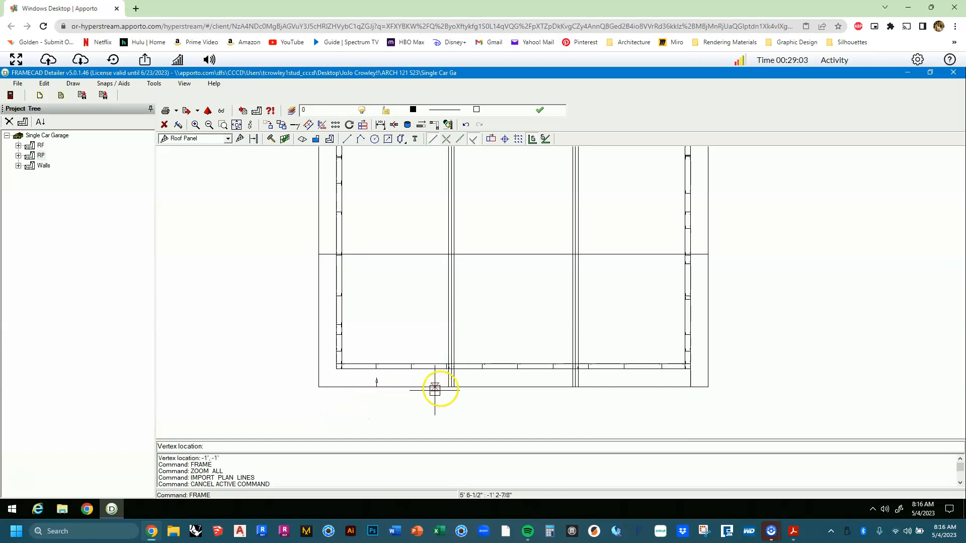
{"action": "scroll", "coordinate": [440, 388], "scroll_direction": "up", "scroll_amount": 3}
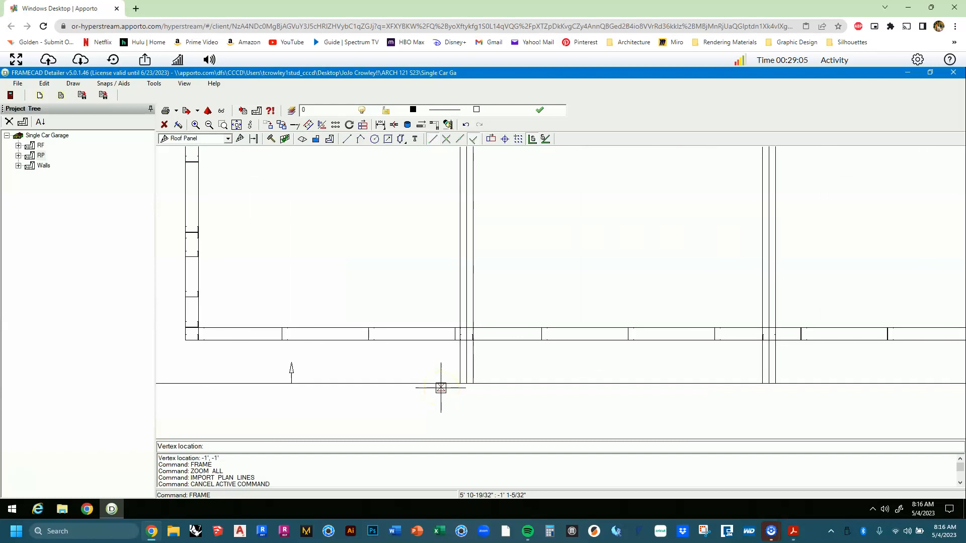
{"action": "scroll", "coordinate": [441, 388], "scroll_direction": "up", "scroll_amount": 2}
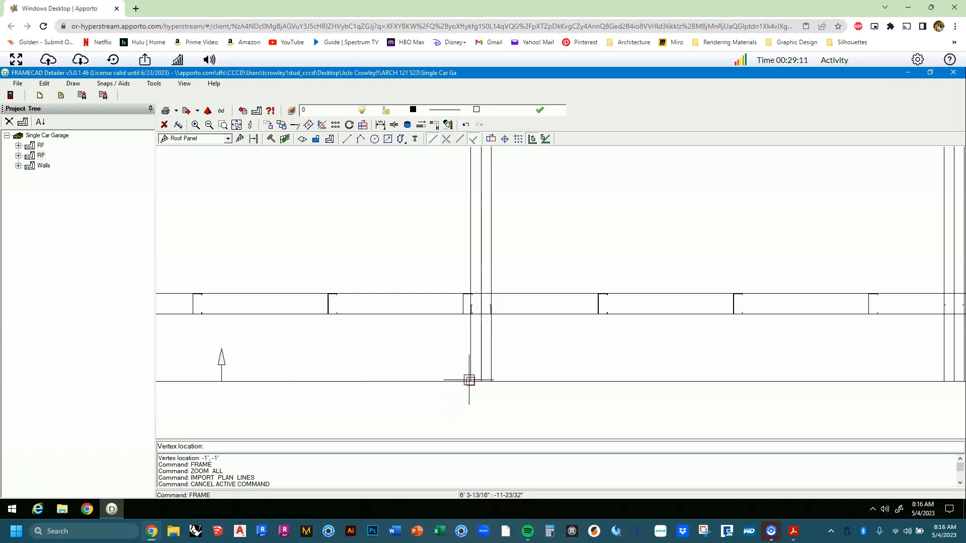
{"action": "left_click", "coordinate": [469, 380]}
{"action": "scroll", "coordinate": [469, 380], "scroll_direction": "down", "scroll_amount": 3}
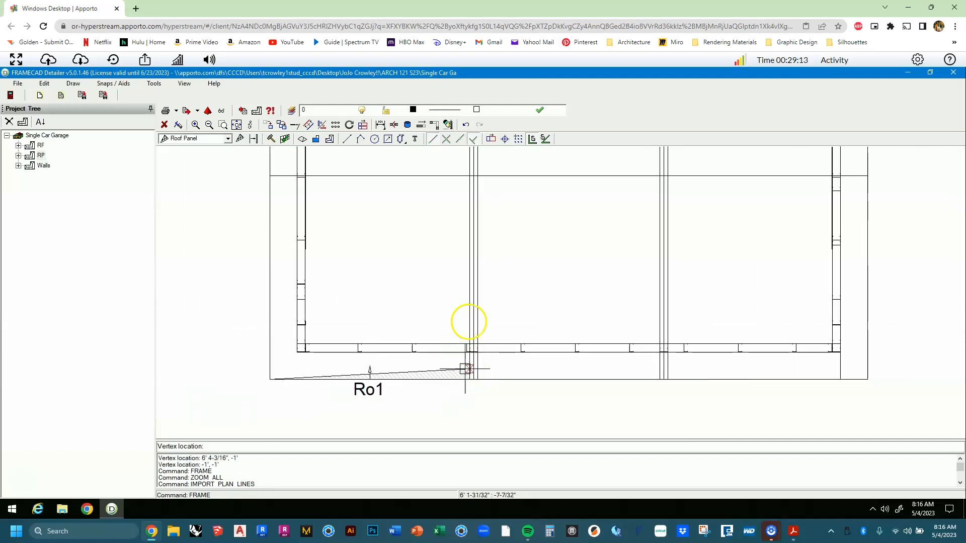
{"action": "scroll", "coordinate": [470, 202], "scroll_direction": "up", "scroll_amount": 2}
{"action": "scroll", "coordinate": [482, 265], "scroll_direction": "up", "scroll_amount": 2}
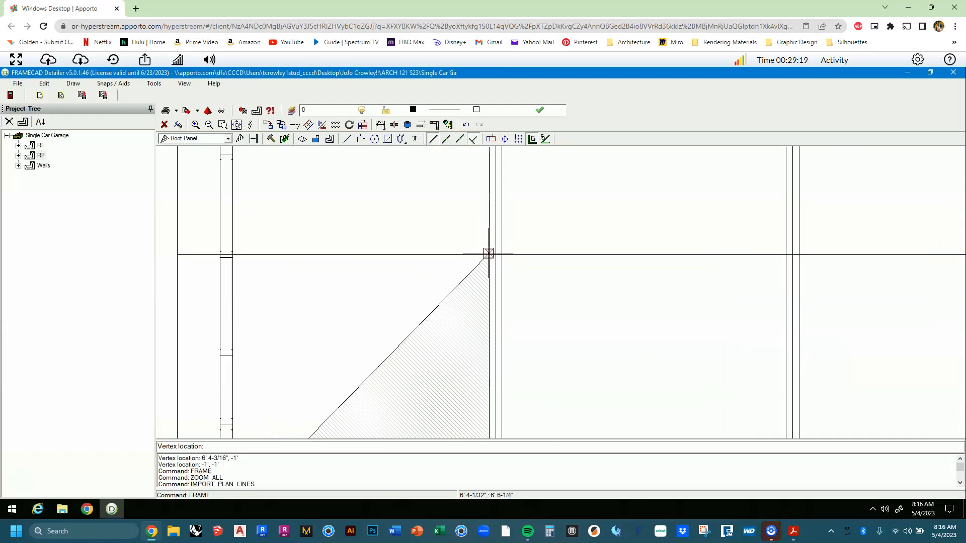
{"action": "scroll", "coordinate": [488, 253], "scroll_direction": "up", "scroll_amount": 10}
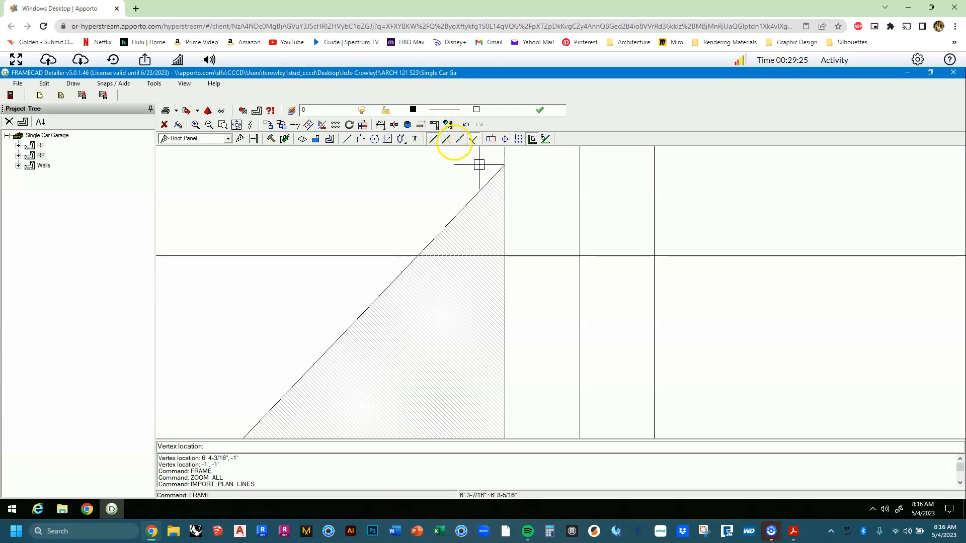
With intersection snapping on, add corners at the midline and left wall at 6' 6", finishing Ro1.
{"action": "left_click", "coordinate": [447, 140]}
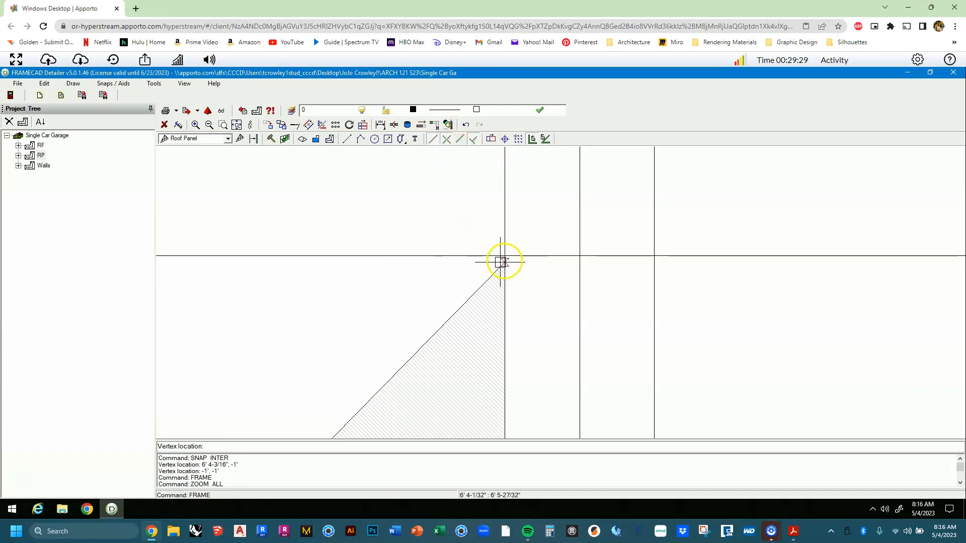
{"action": "left_click", "coordinate": [505, 258]}
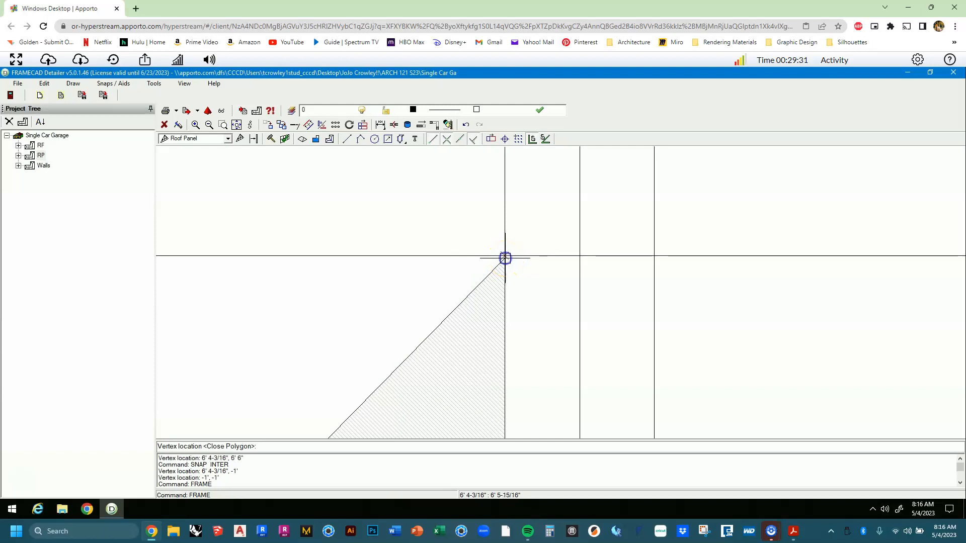
{"action": "scroll", "coordinate": [503, 258], "scroll_direction": "down", "scroll_amount": 2}
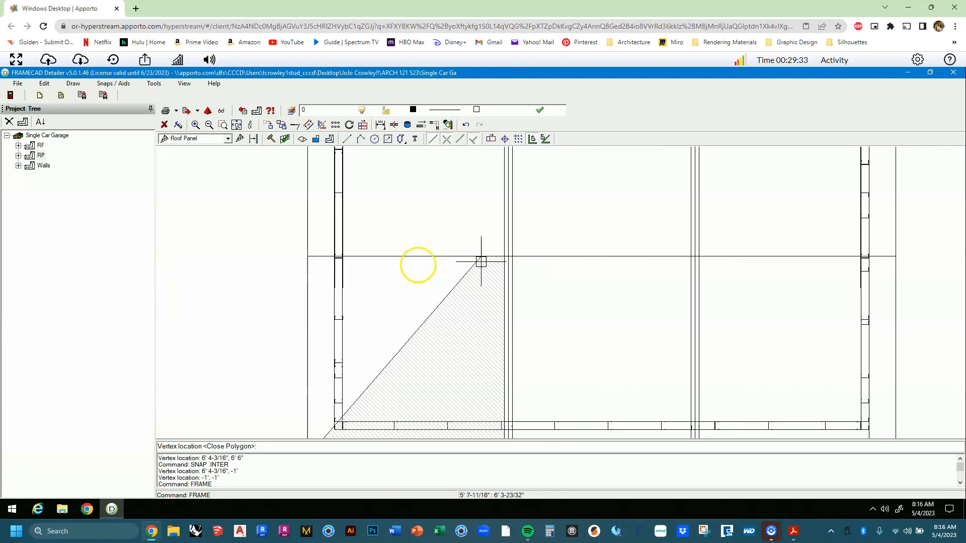
{"action": "scroll", "coordinate": [312, 263], "scroll_direction": "up", "scroll_amount": 2}
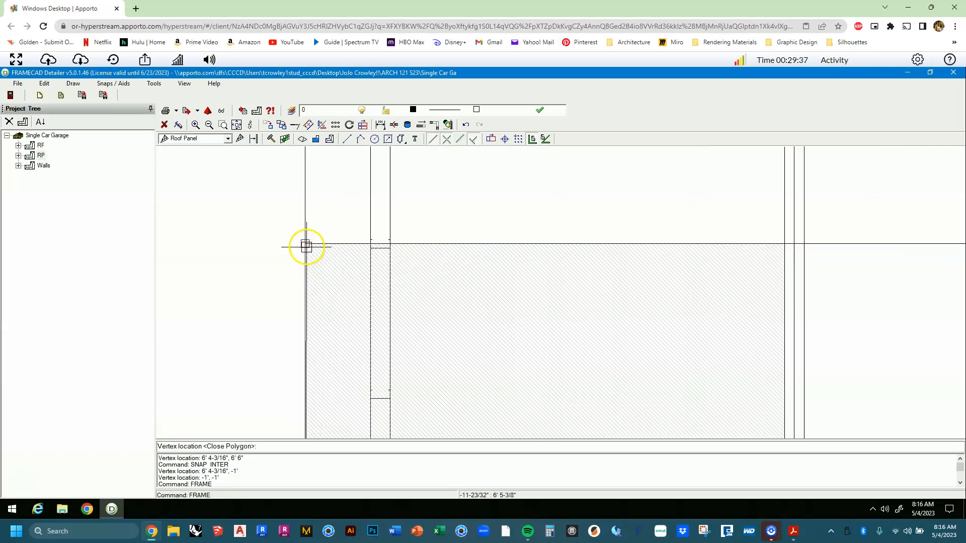
{"action": "left_click", "coordinate": [306, 244]}
{"action": "scroll", "coordinate": [332, 272], "scroll_direction": "down", "scroll_amount": 2}
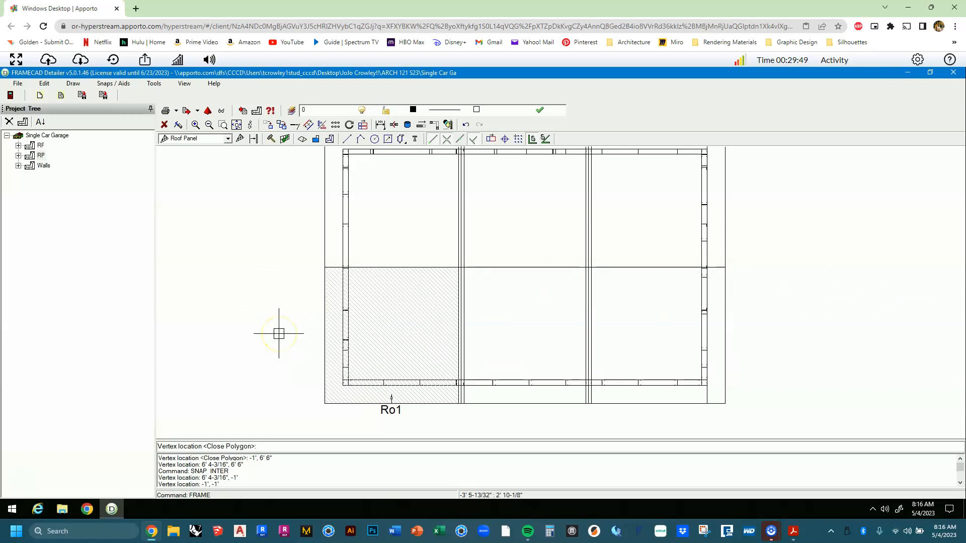
{"action": "left_click", "coordinate": [258, 333]}
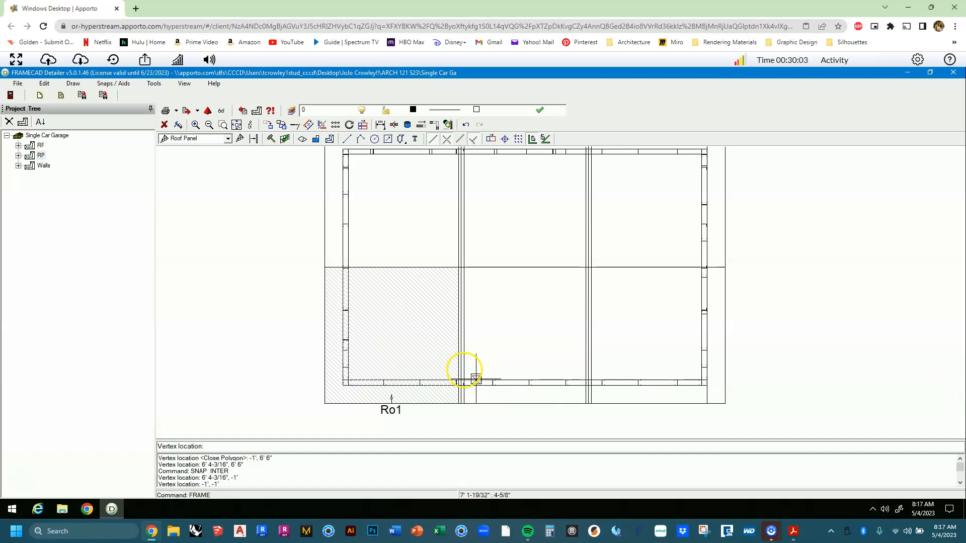
{"action": "key", "text": "Escape"}
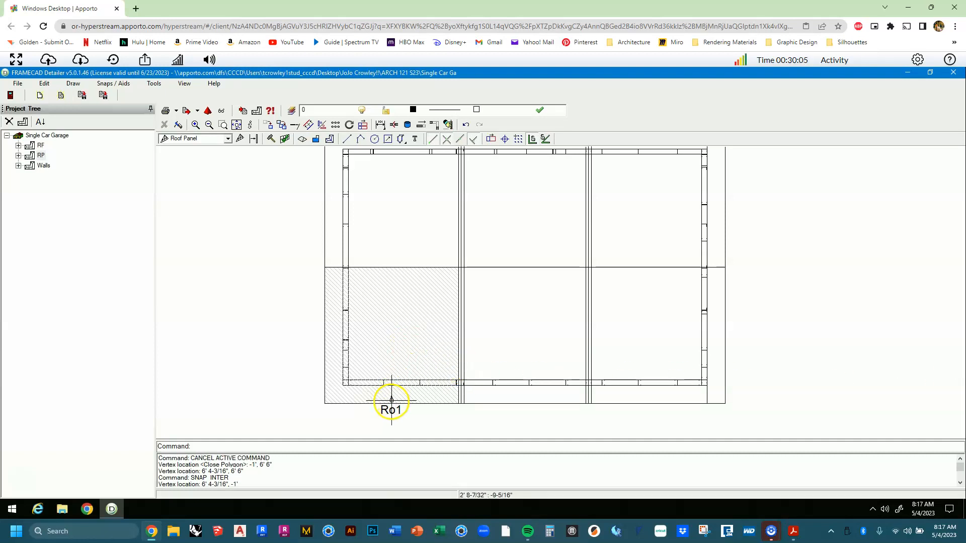
Open roof panel Ro1's properties, review its tabs, and begin editing the 14.04 pitch.
{"action": "left_click", "coordinate": [383, 365]}
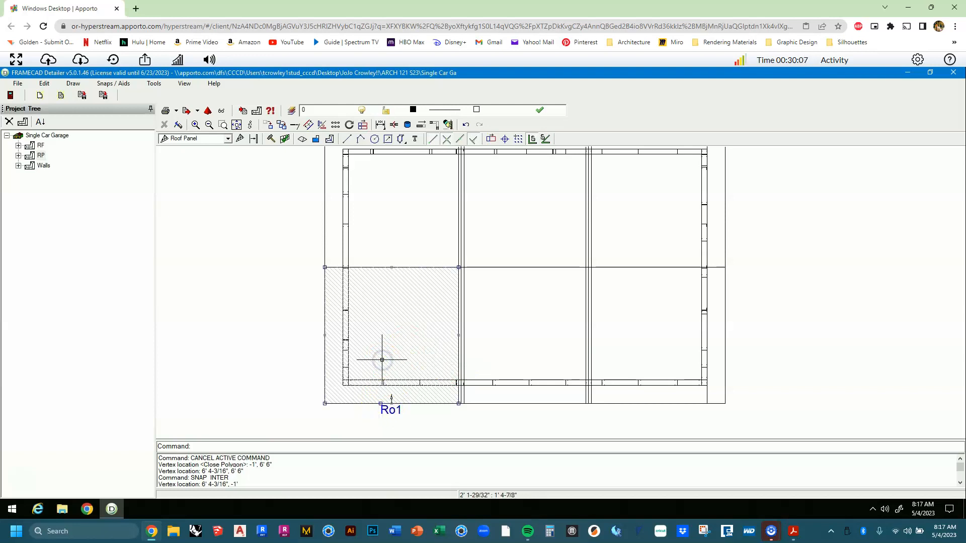
{"action": "right_click", "coordinate": [382, 360]}
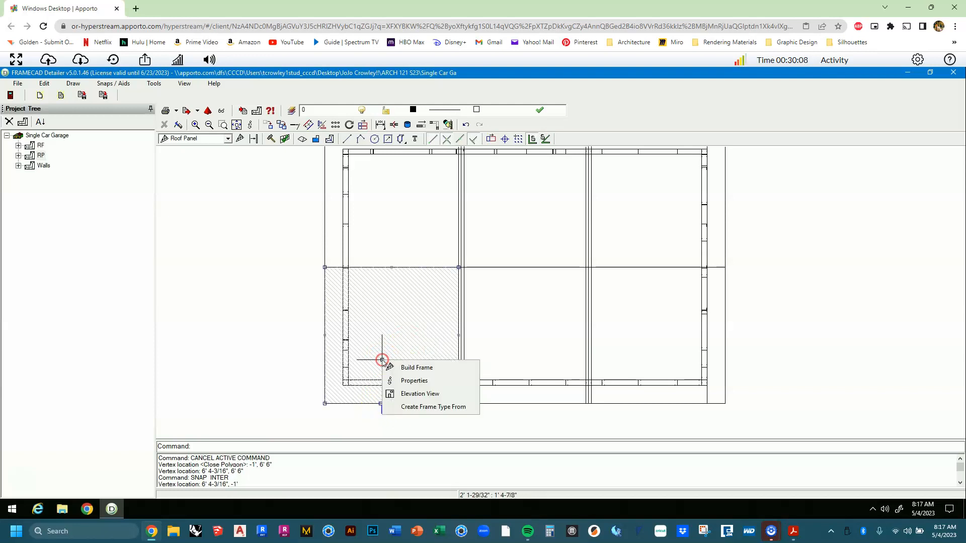
{"action": "left_click", "coordinate": [408, 381]}
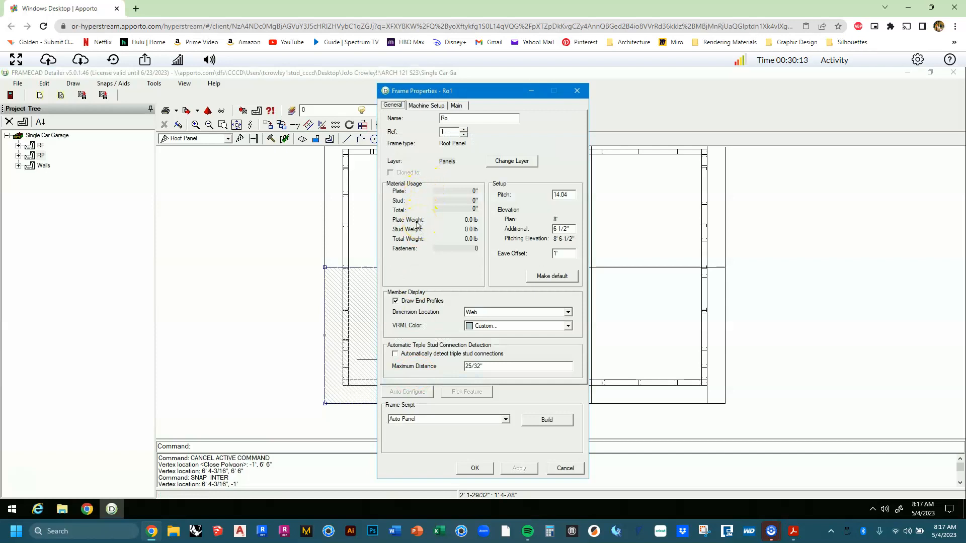
{"action": "left_click", "coordinate": [430, 422]}
{"action": "left_click", "coordinate": [430, 111]}
{"action": "left_click", "coordinate": [459, 106]}
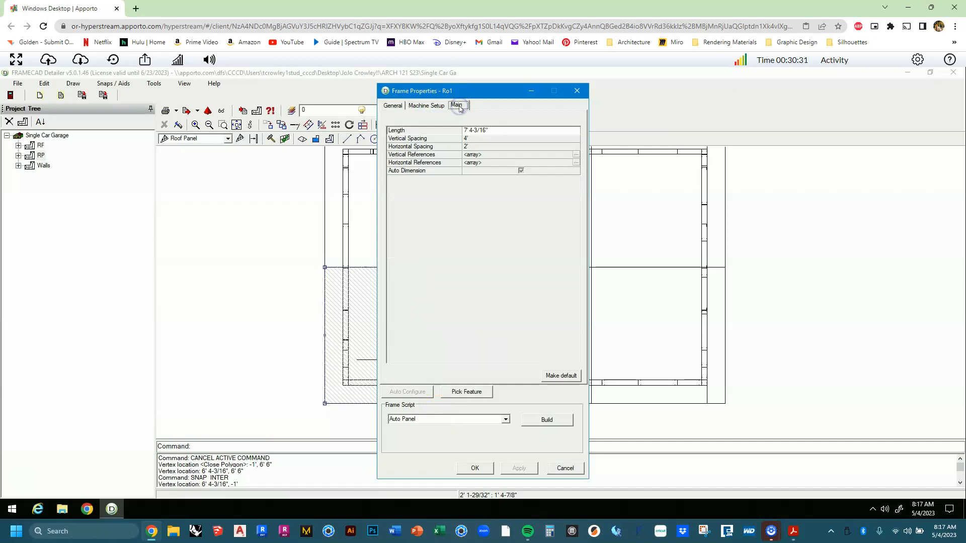
{"action": "left_click", "coordinate": [392, 106]}
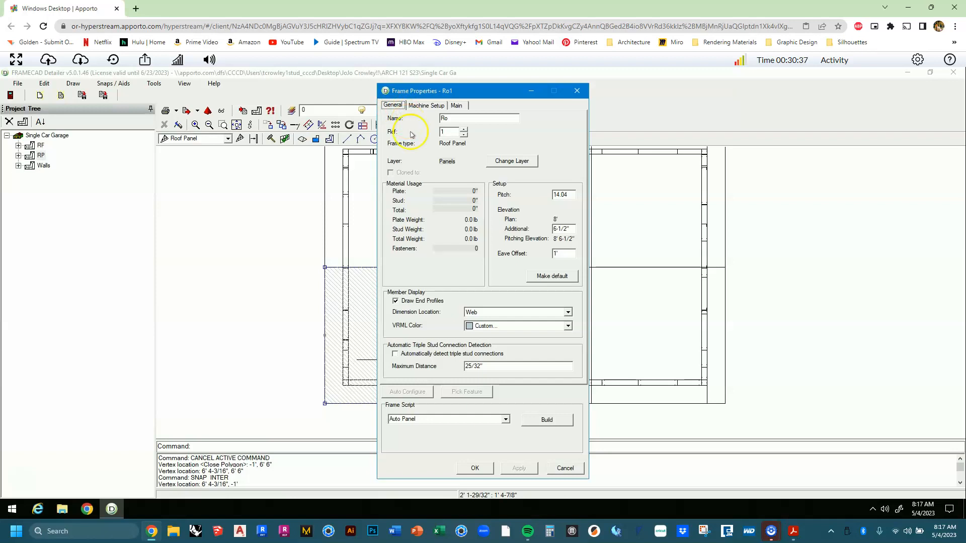
{"action": "left_click", "coordinate": [545, 277]}
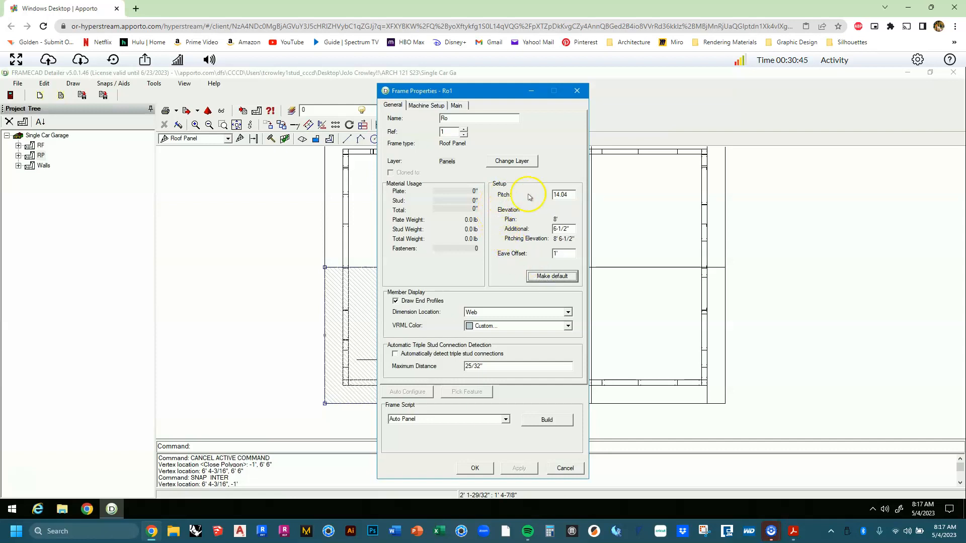
{"action": "left_click", "coordinate": [569, 197]}
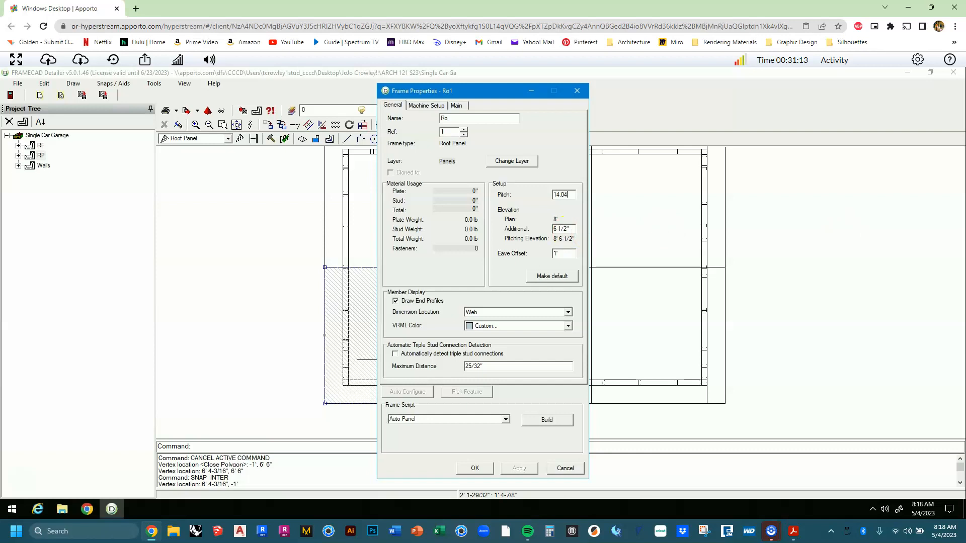
Save Ro1's settings as default with 4' vertical and 2' horizontal spacing, then build Ro1.
{"action": "left_click", "coordinate": [564, 277]}
{"action": "left_click", "coordinate": [456, 105]}
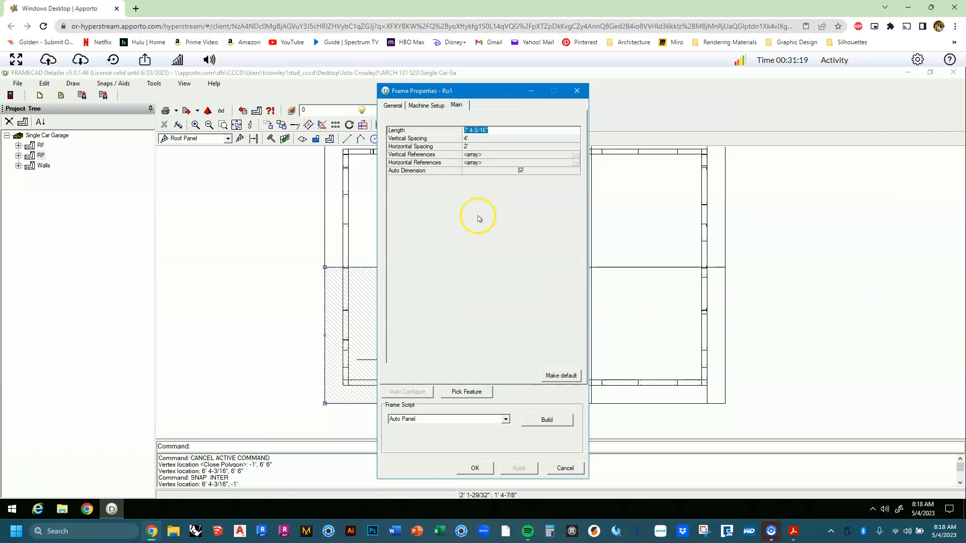
{"action": "left_click", "coordinate": [471, 140]}
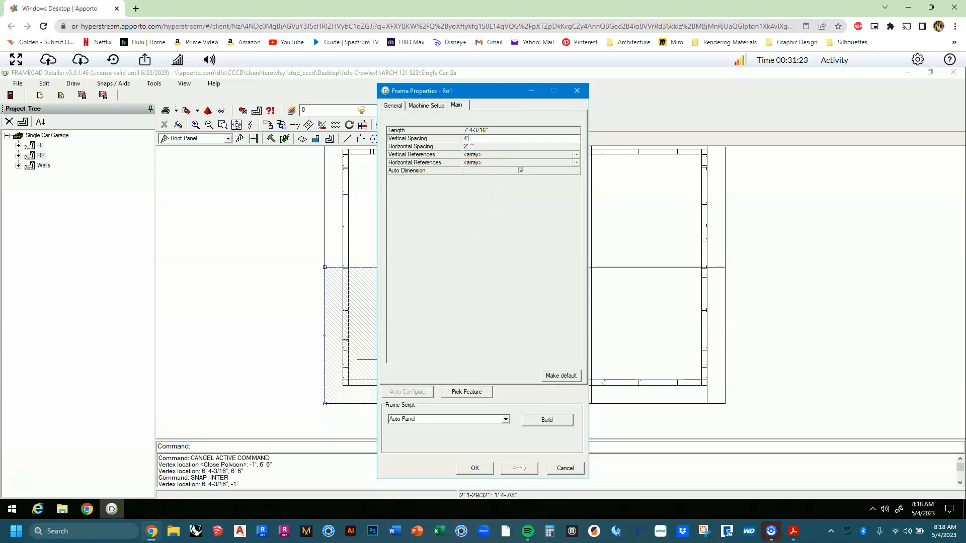
{"action": "left_click", "coordinate": [471, 147]}
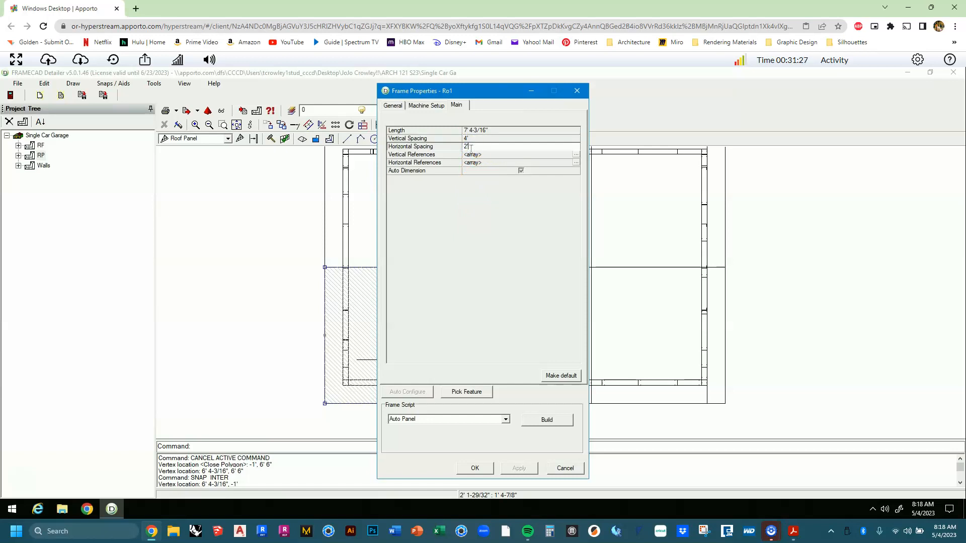
{"action": "left_click", "coordinate": [574, 376]}
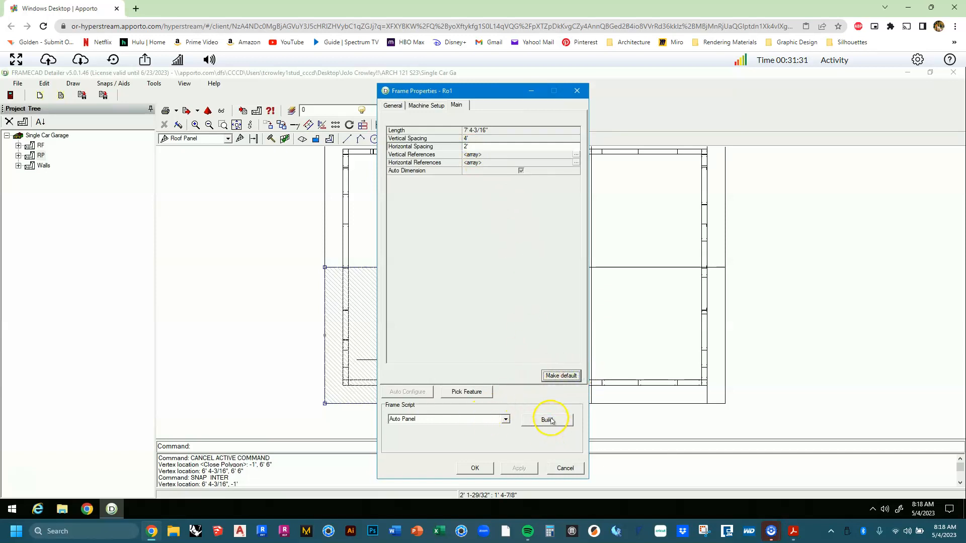
{"action": "left_click", "coordinate": [549, 420]}
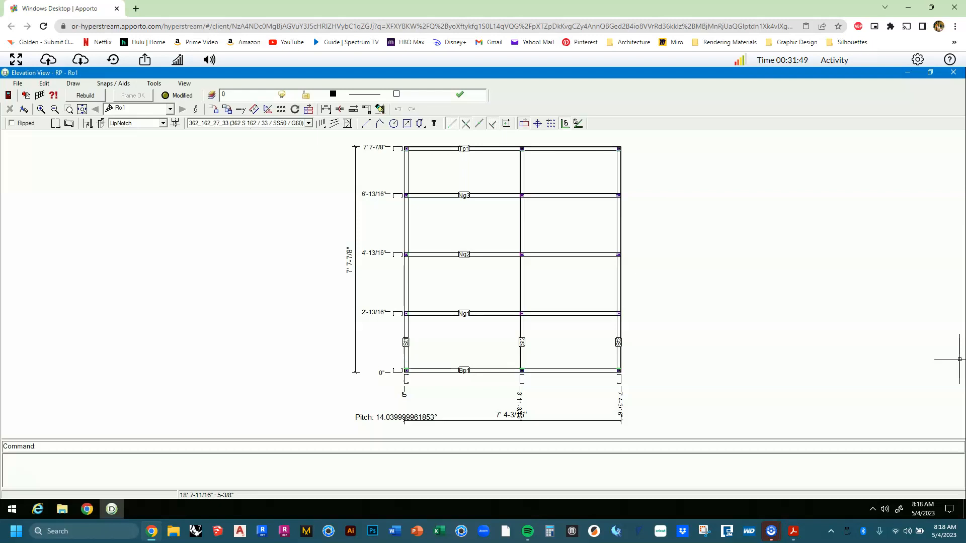
Close the Ro1 elevation view to return to the garage roof plan.
{"action": "left_click", "coordinate": [953, 72]}
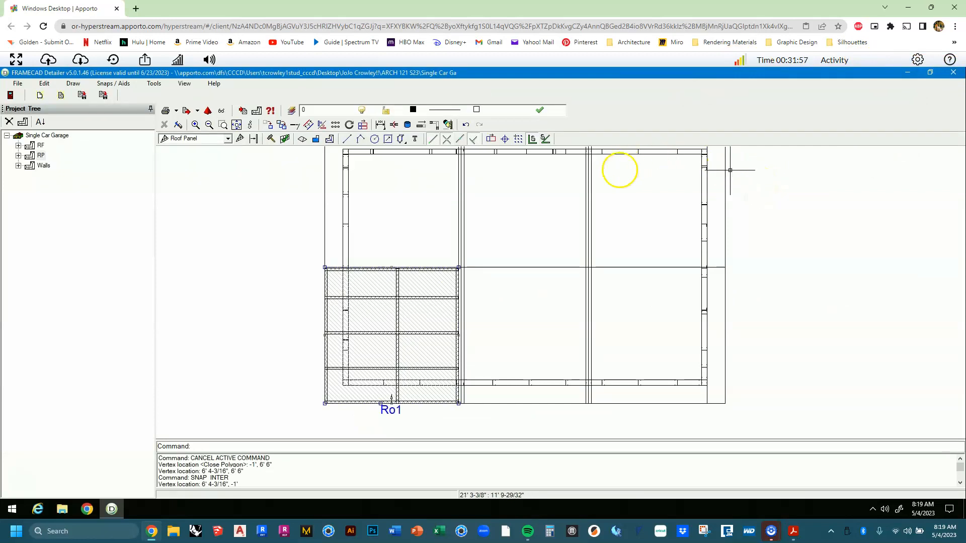
Outline roof panel Ro2 beside Ro1, from -1' up to 6' 6" height.
{"action": "left_click", "coordinate": [239, 138]}
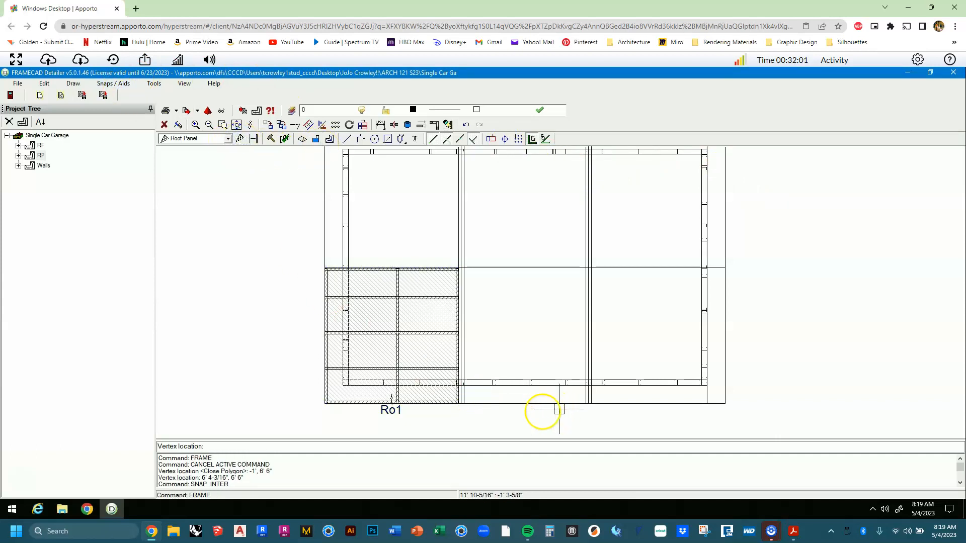
{"action": "scroll", "coordinate": [558, 411], "scroll_direction": "up", "scroll_amount": 2}
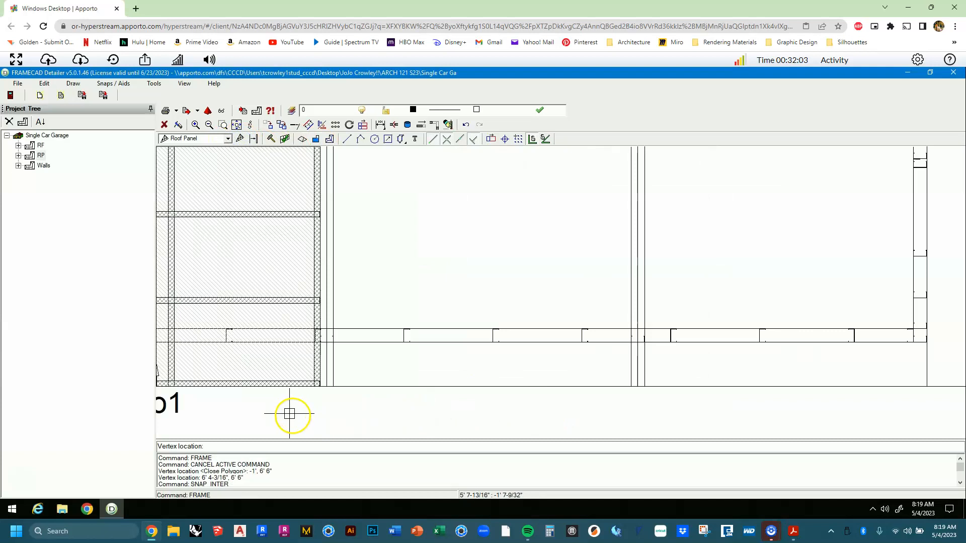
{"action": "left_click", "coordinate": [332, 387]}
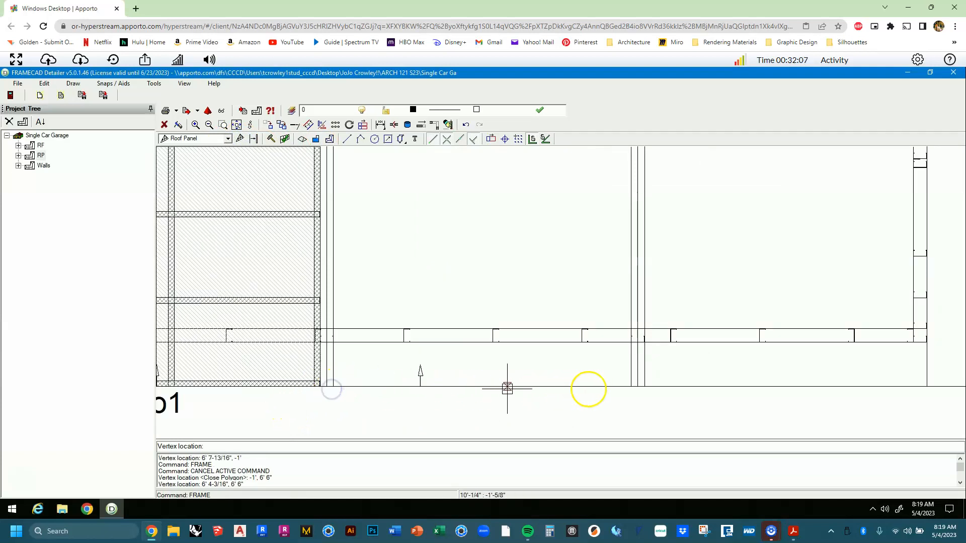
{"action": "left_click", "coordinate": [633, 388]}
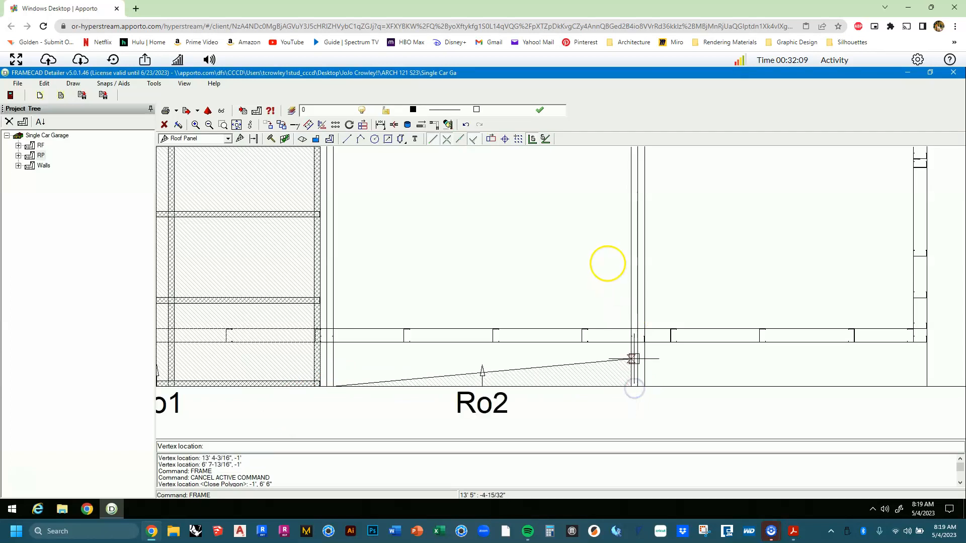
{"action": "middle_click_drag", "start_coordinate": [618, 210], "coordinate": [634, 356]}
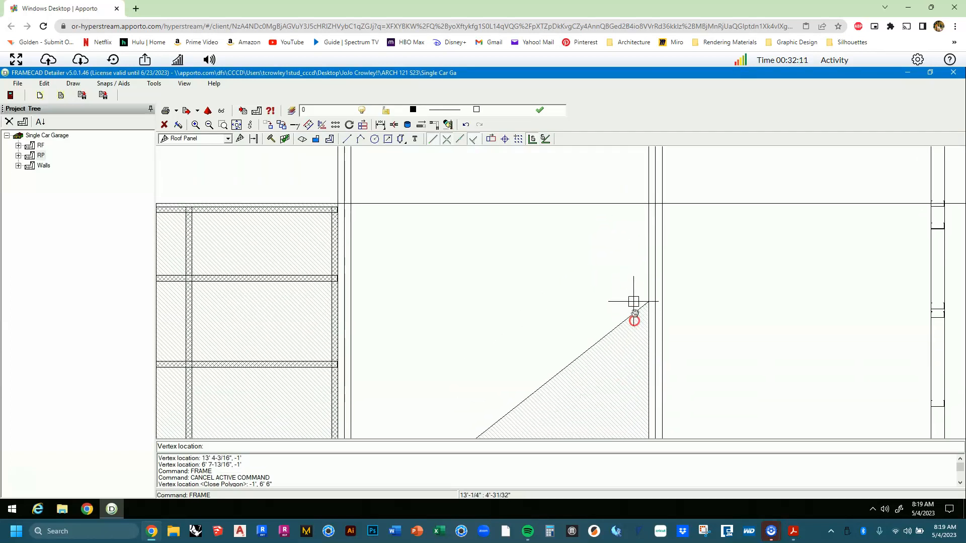
{"action": "left_click", "coordinate": [654, 234]}
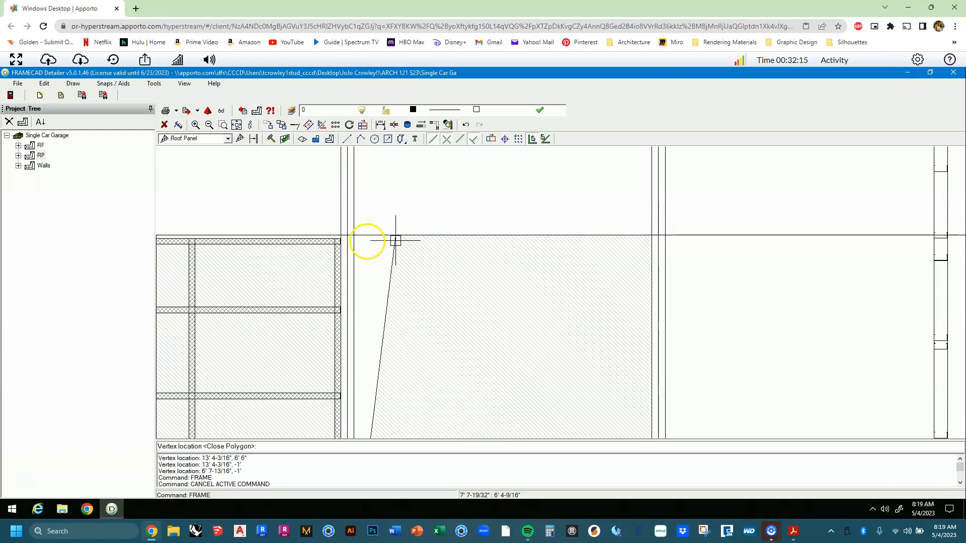
{"action": "left_click", "coordinate": [356, 235]}
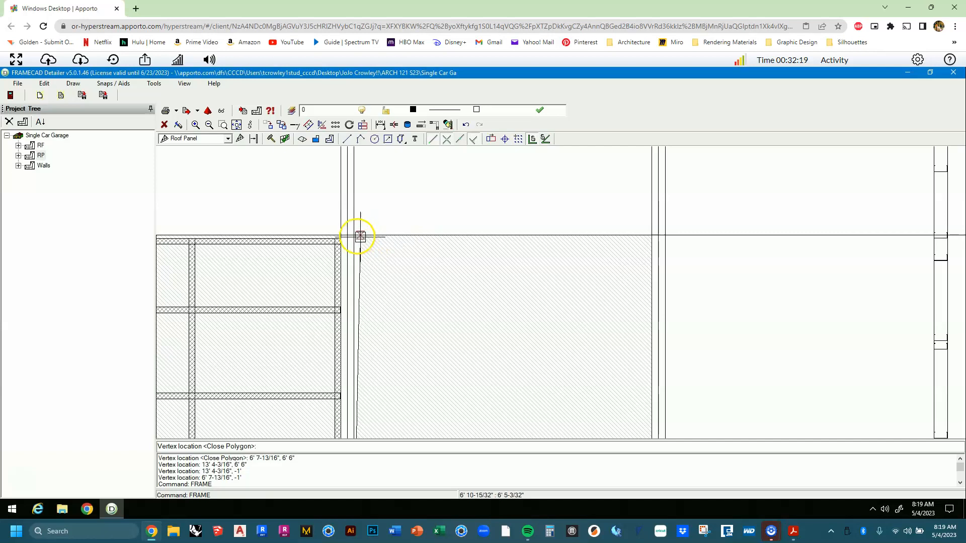
{"action": "left_click", "coordinate": [353, 236]}
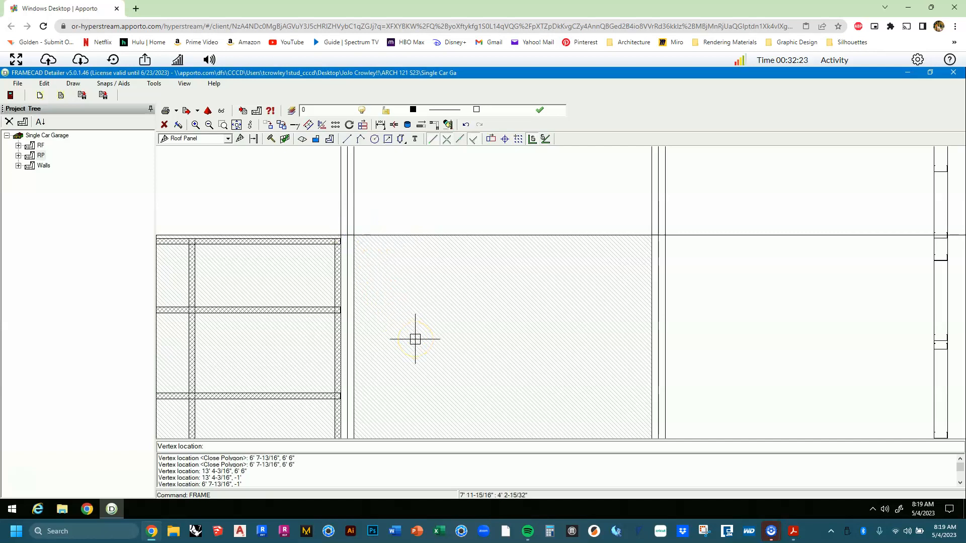
{"action": "scroll", "coordinate": [438, 337], "scroll_direction": "down", "scroll_amount": 3}
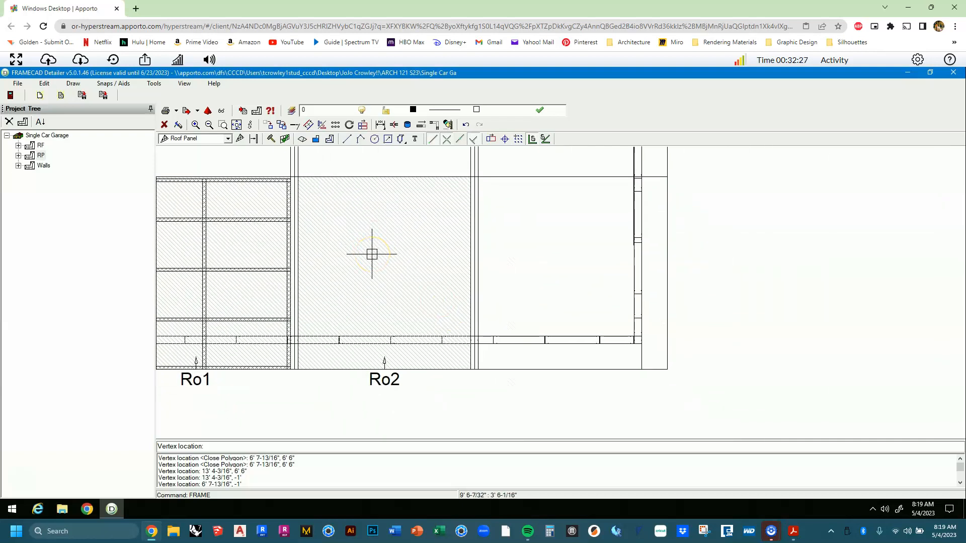
{"action": "key", "text": "Escape"}
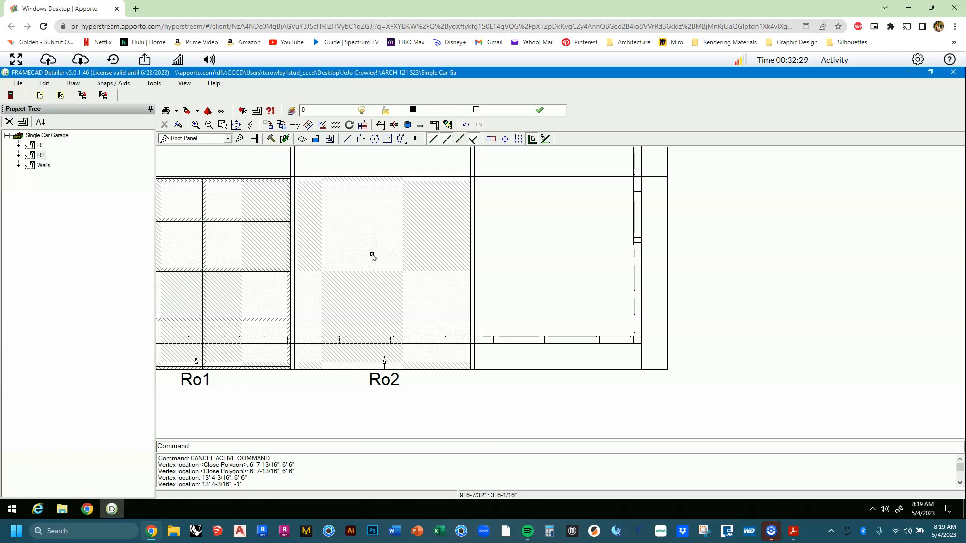
{"action": "right_click", "coordinate": [372, 255]}
{"action": "left_click", "coordinate": [438, 246]}
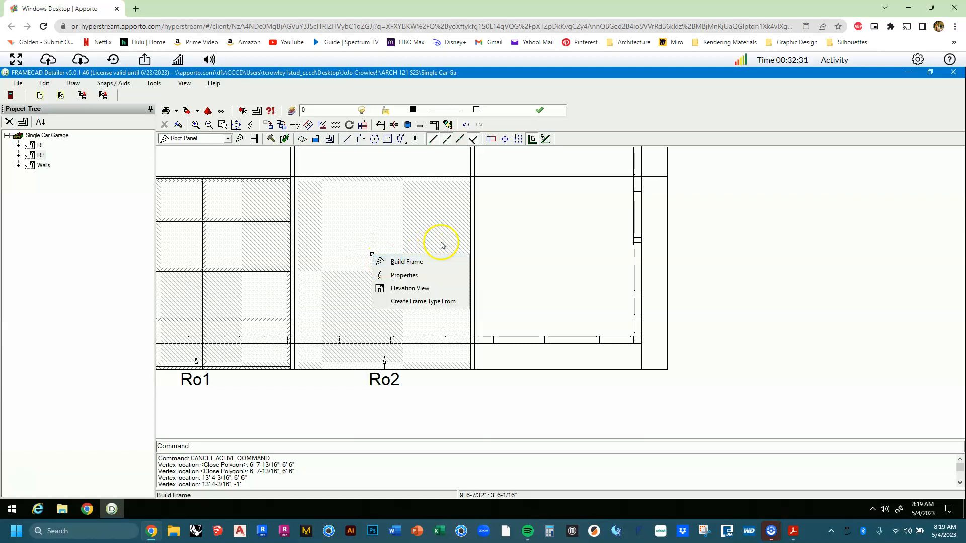
{"action": "left_click", "coordinate": [312, 182]}
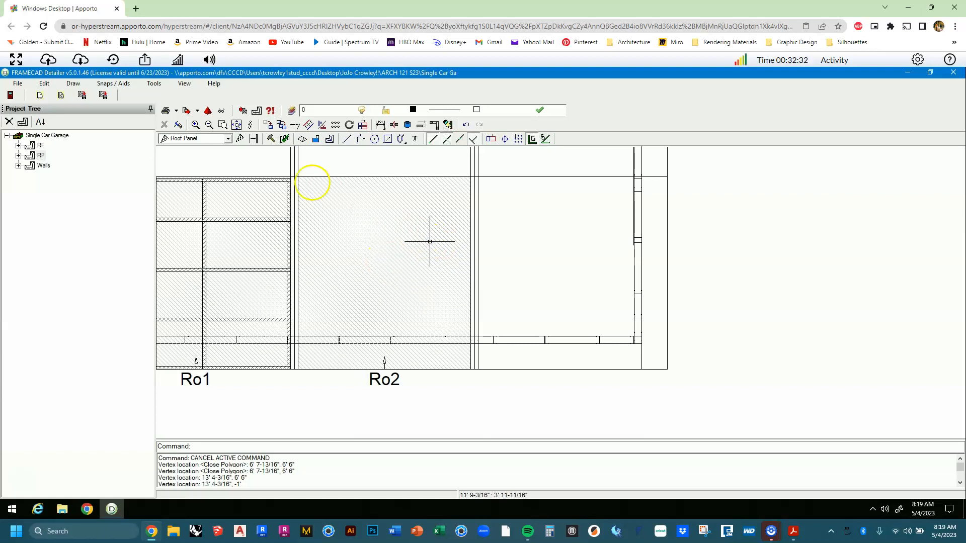
Outline Ro3 from the Ro2 divider to 21', between -1' and 6' 6", then fit the plan.
{"action": "left_click", "coordinate": [239, 139]}
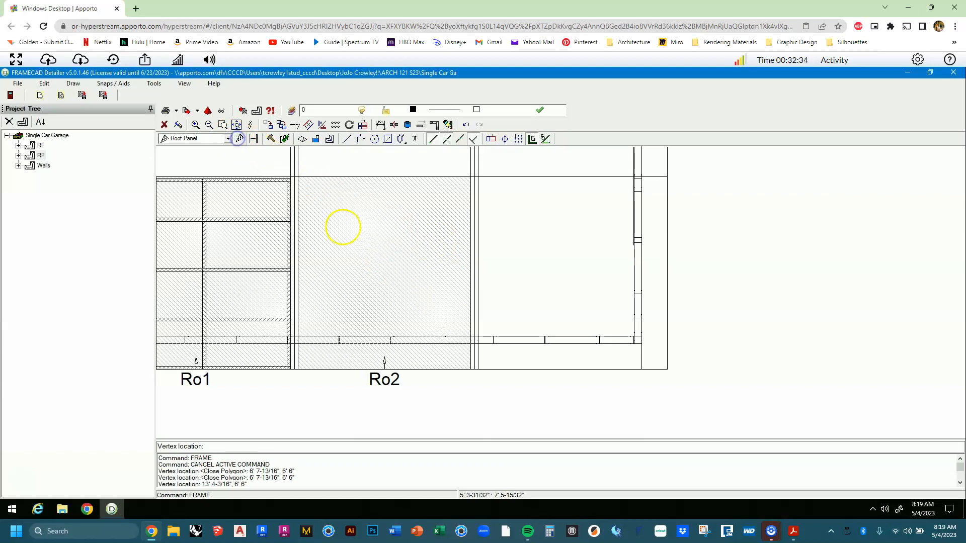
{"action": "left_click", "coordinate": [481, 368]}
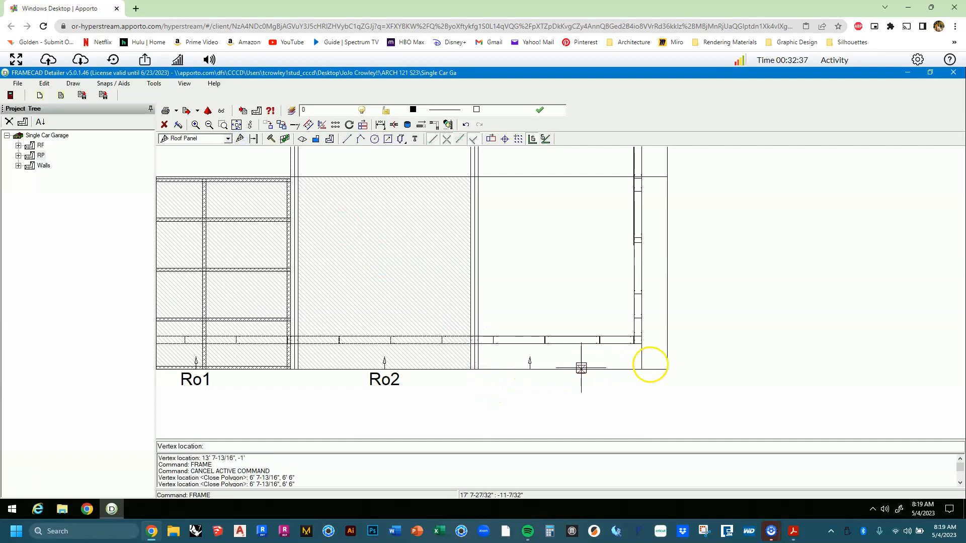
{"action": "left_click", "coordinate": [670, 366]}
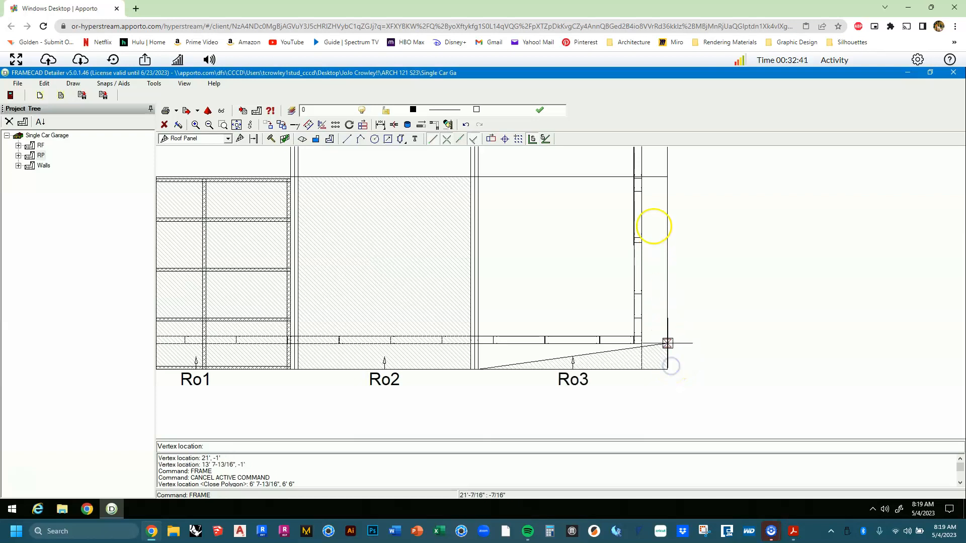
{"action": "left_click", "coordinate": [668, 174]}
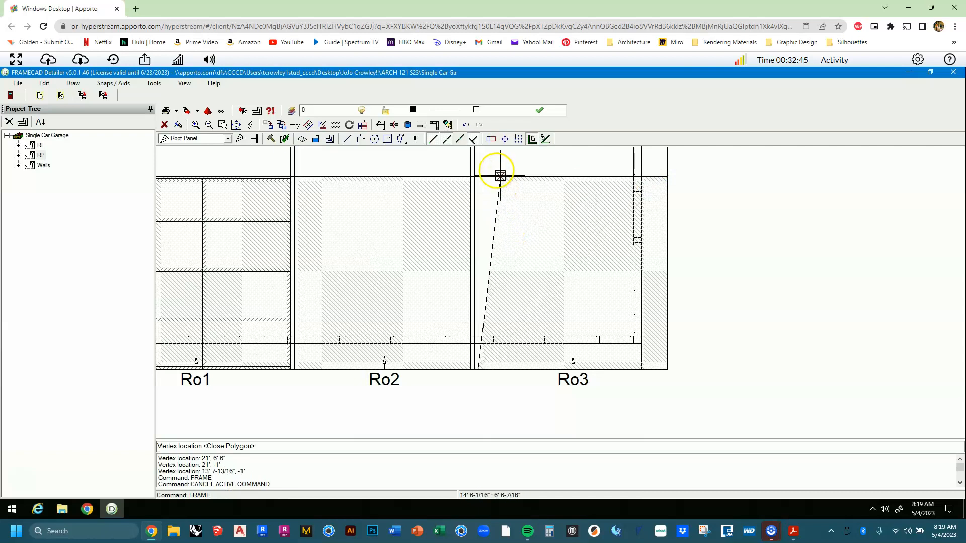
{"action": "left_click", "coordinate": [482, 175]}
{"action": "scroll", "coordinate": [530, 269], "scroll_direction": "down", "scroll_amount": 1}
{"action": "middle_click_drag", "start_coordinate": [530, 270], "coordinate": [539, 330]}
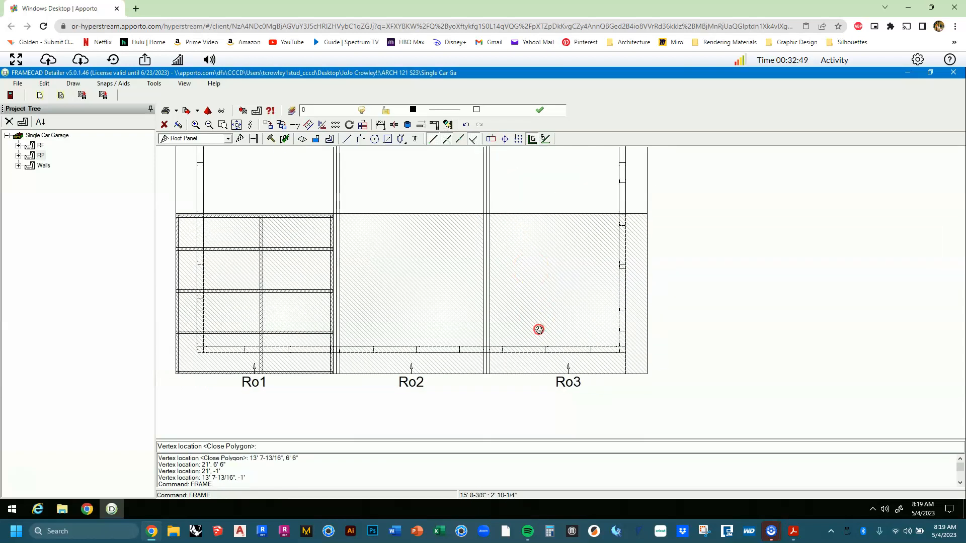
{"action": "middle_click", "coordinate": [539, 330]}
{"action": "middle_click", "coordinate": [539, 330]}
{"action": "left_click", "coordinate": [544, 324]}
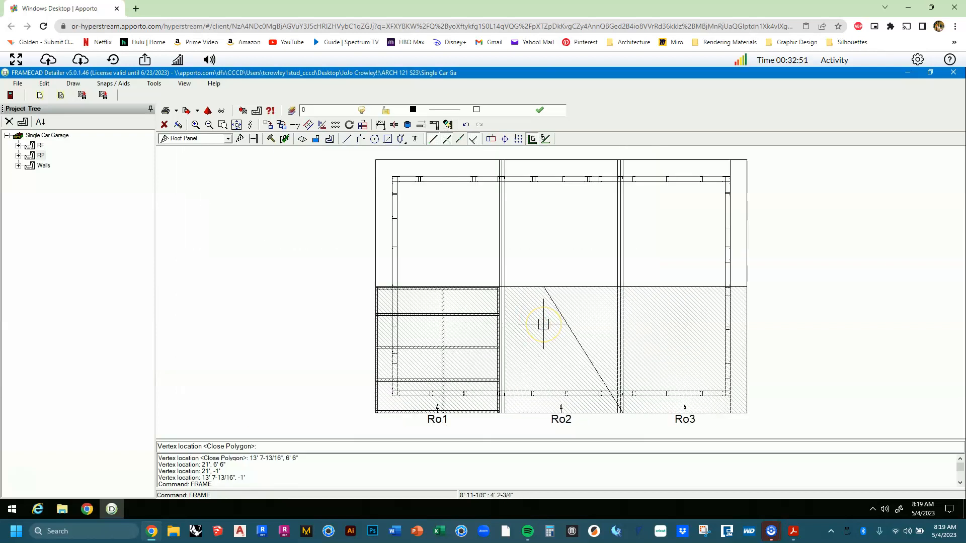
Outline Ro4 in the upper-right bay from 21', 14' across to 13' 7-13/16".
{"action": "middle_click_drag", "start_coordinate": [604, 255], "coordinate": [545, 293]}
{"action": "scroll", "coordinate": [610, 273], "scroll_direction": "up", "scroll_amount": 3}
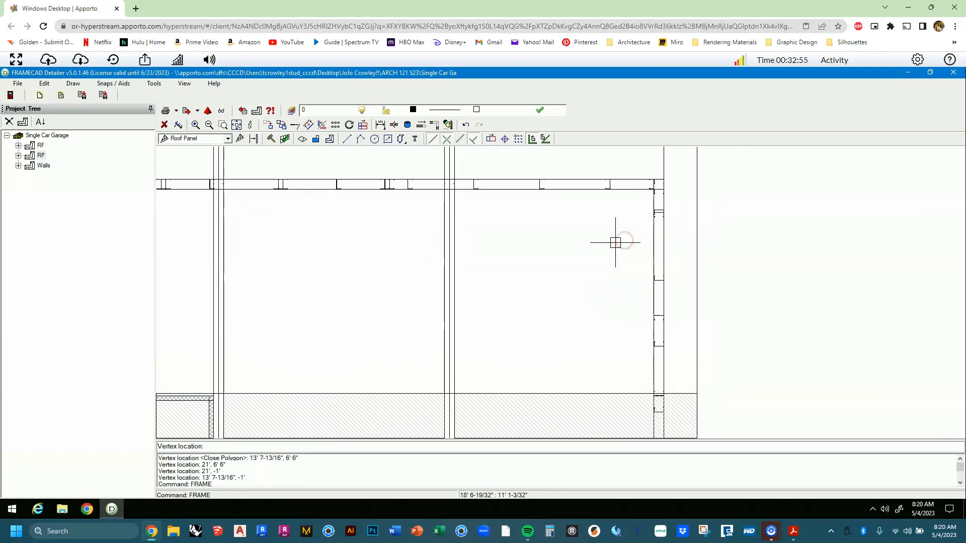
{"action": "middle_click_drag", "start_coordinate": [595, 253], "coordinate": [578, 285]}
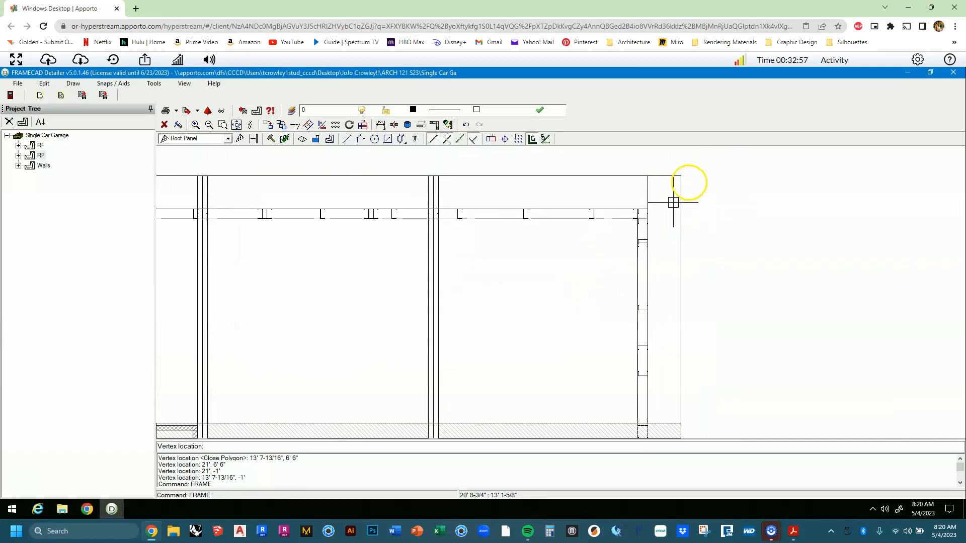
{"action": "left_click", "coordinate": [682, 177]}
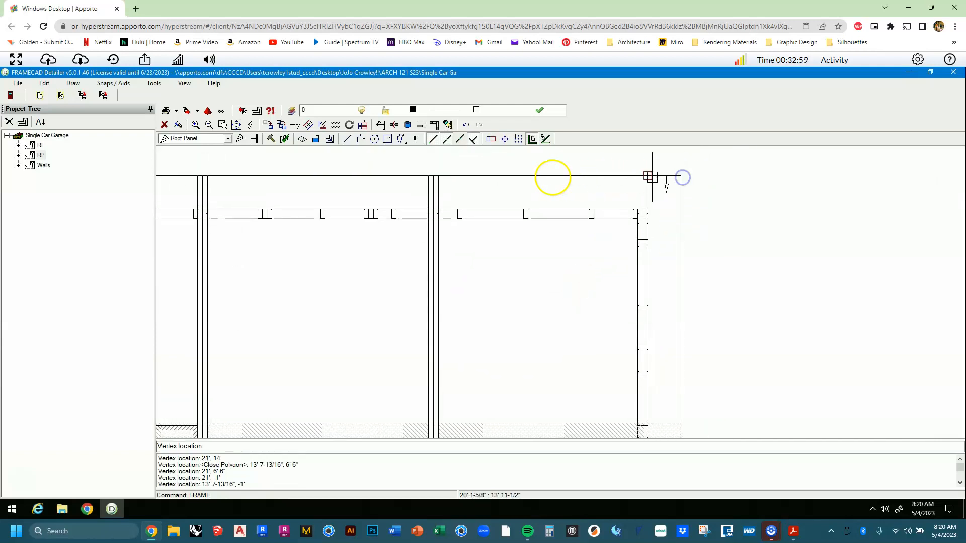
{"action": "left_click", "coordinate": [437, 179]}
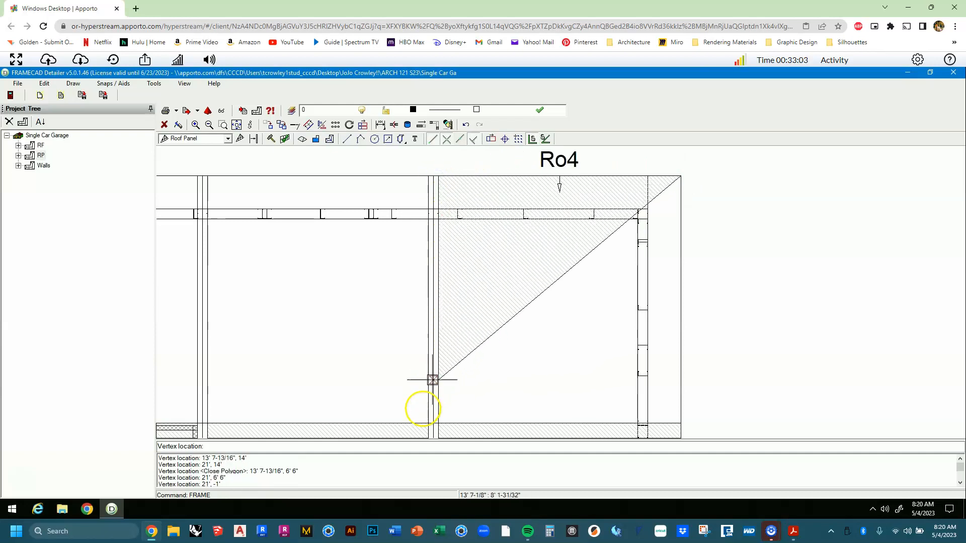
{"action": "left_click", "coordinate": [443, 426]}
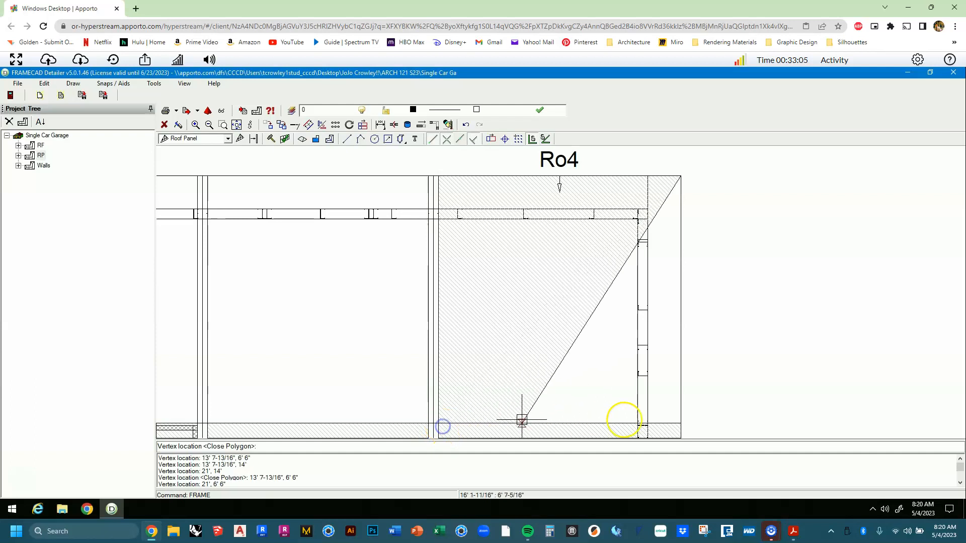
{"action": "left_click", "coordinate": [681, 423]}
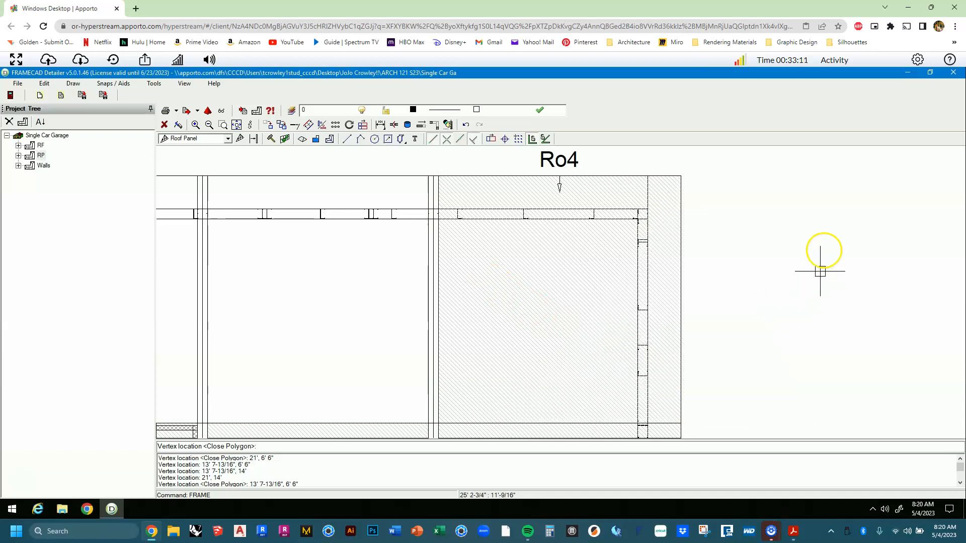
{"action": "middle_click_drag", "start_coordinate": [659, 269], "coordinate": [687, 269]}
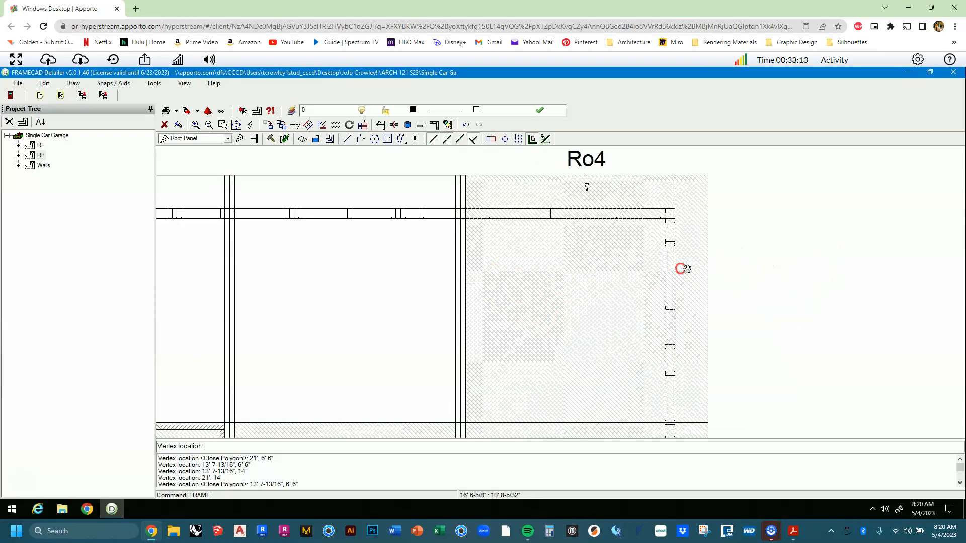
{"action": "middle_click_drag", "start_coordinate": [555, 287], "coordinate": [686, 269]}
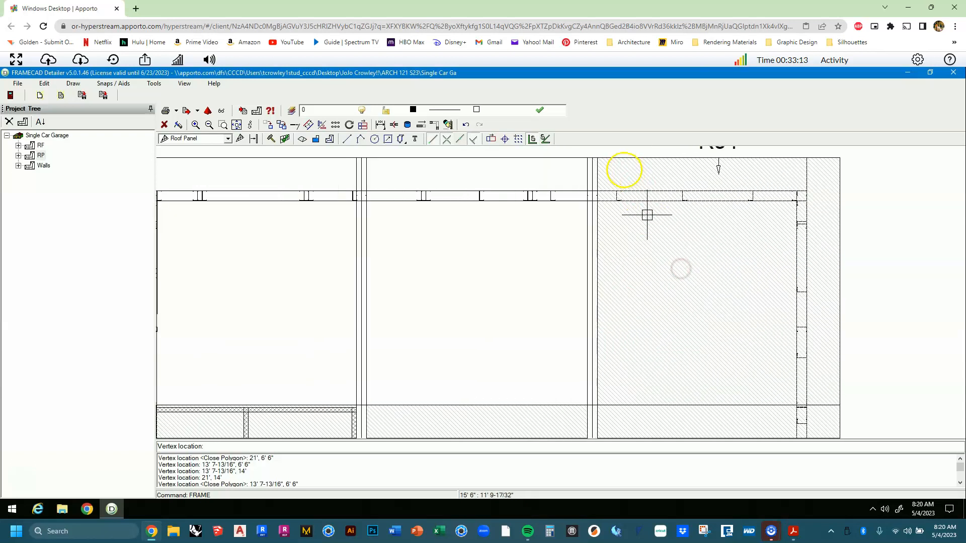
Outline roof panel Ro5 to the left of Ro4.
{"action": "left_click", "coordinate": [583, 160]}
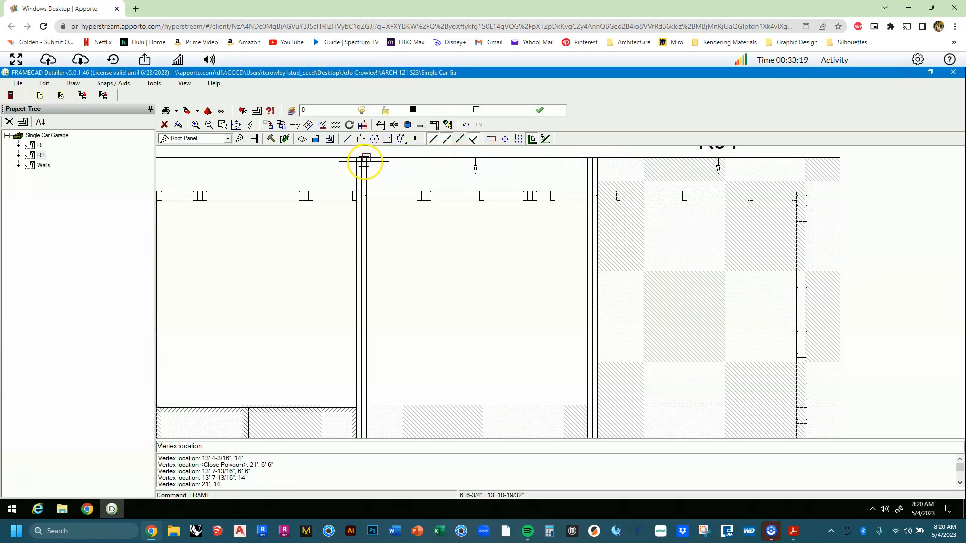
{"action": "left_click", "coordinate": [367, 160]}
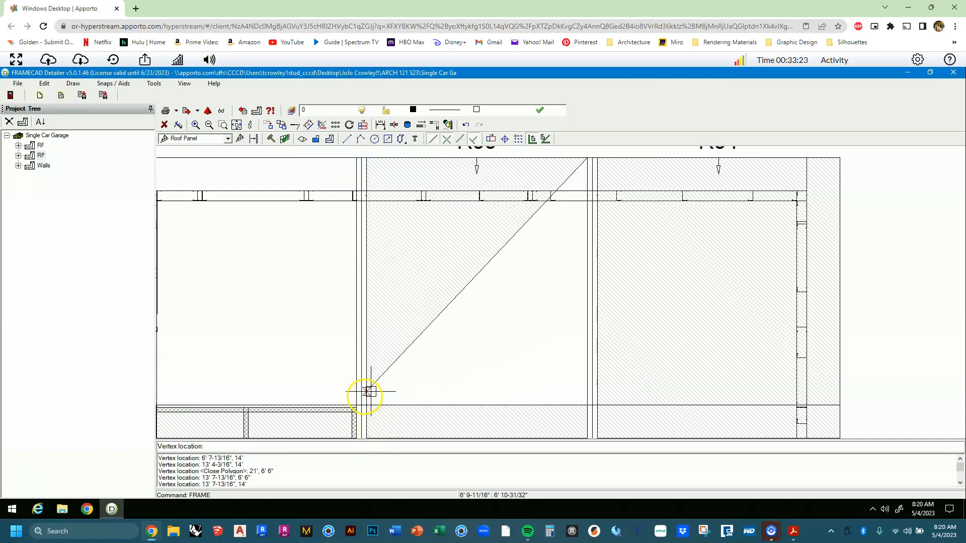
{"action": "left_click", "coordinate": [366, 404]}
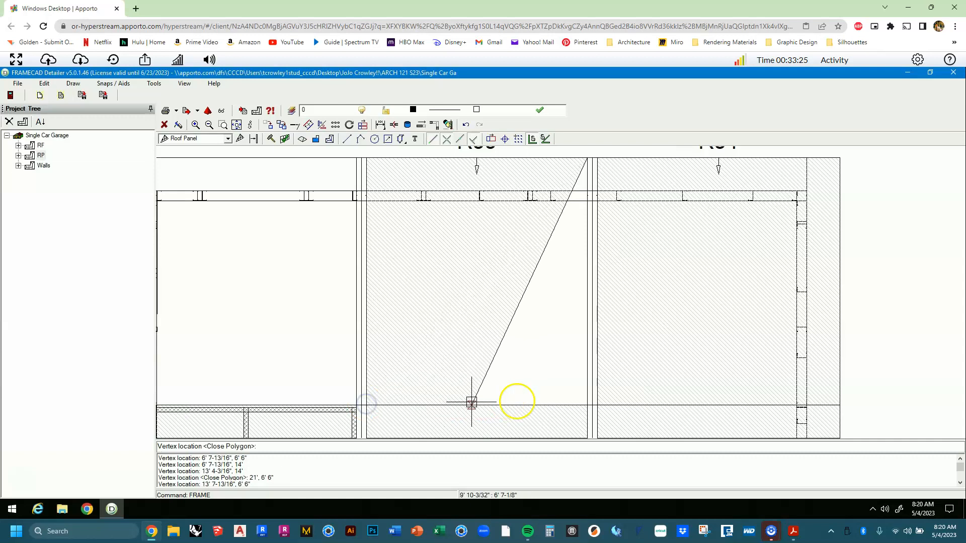
{"action": "left_click", "coordinate": [589, 401]}
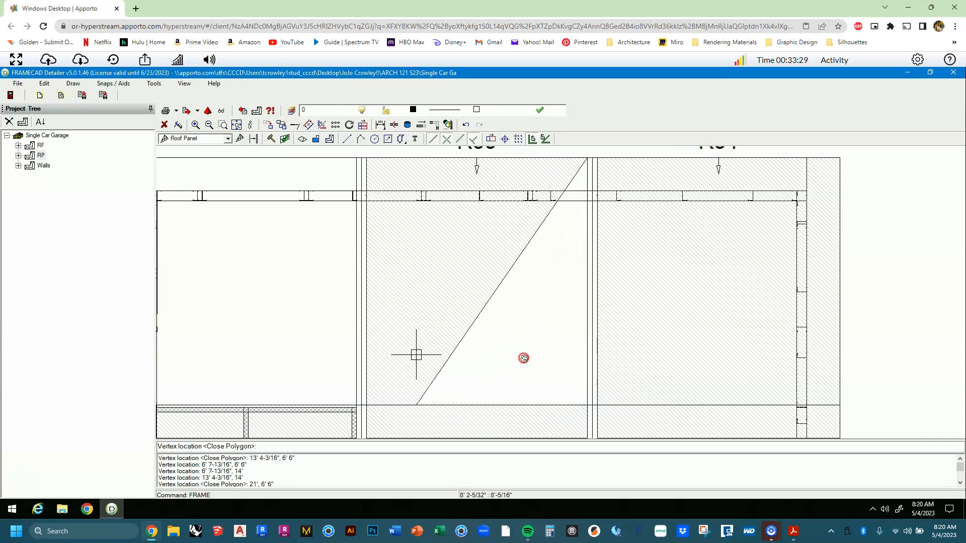
{"action": "middle_click_drag", "start_coordinate": [417, 355], "coordinate": [536, 358]}
{"action": "right_click", "coordinate": [535, 358]}
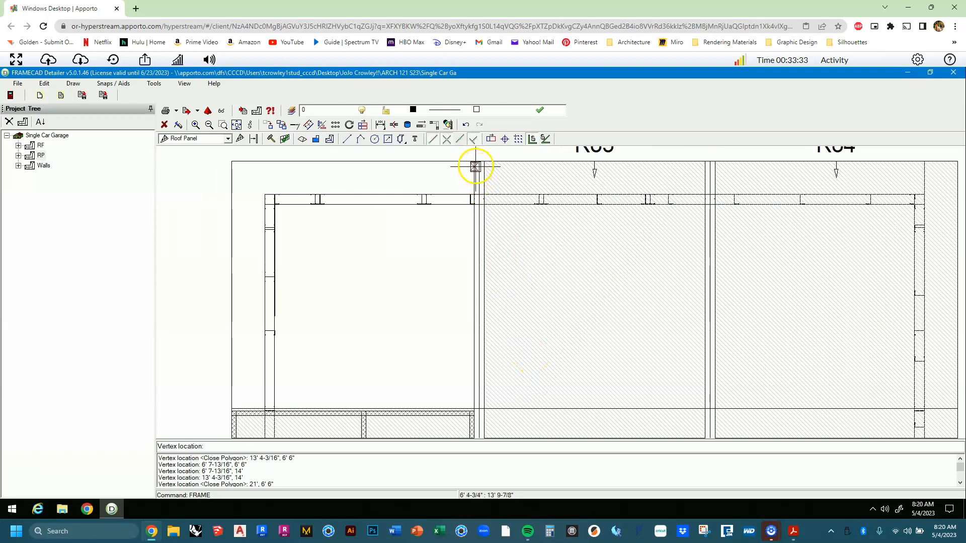
Outline roof panel Ro6 to the left of Ro5 and fit the whole roof plan in view.
{"action": "left_click", "coordinate": [471, 162]}
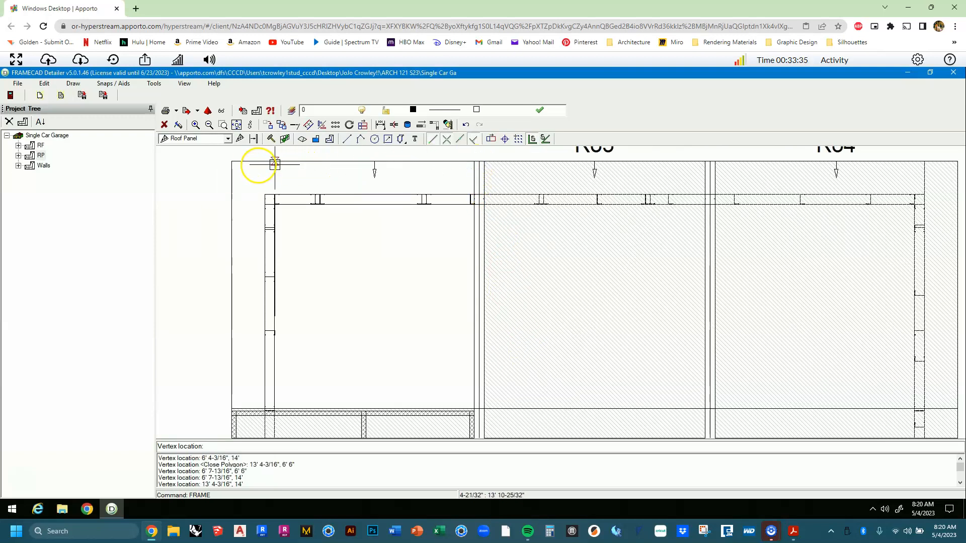
{"action": "left_click", "coordinate": [233, 164]}
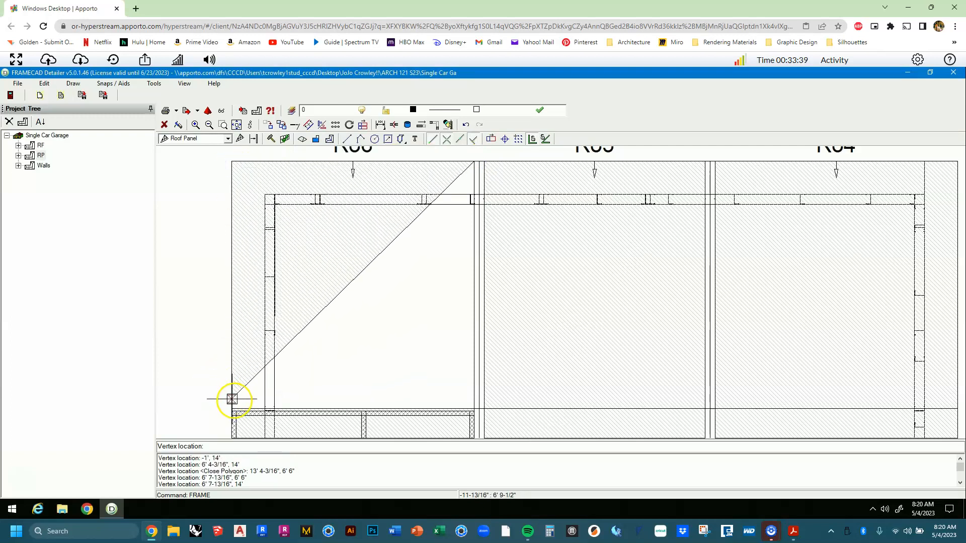
{"action": "left_click", "coordinate": [233, 404]}
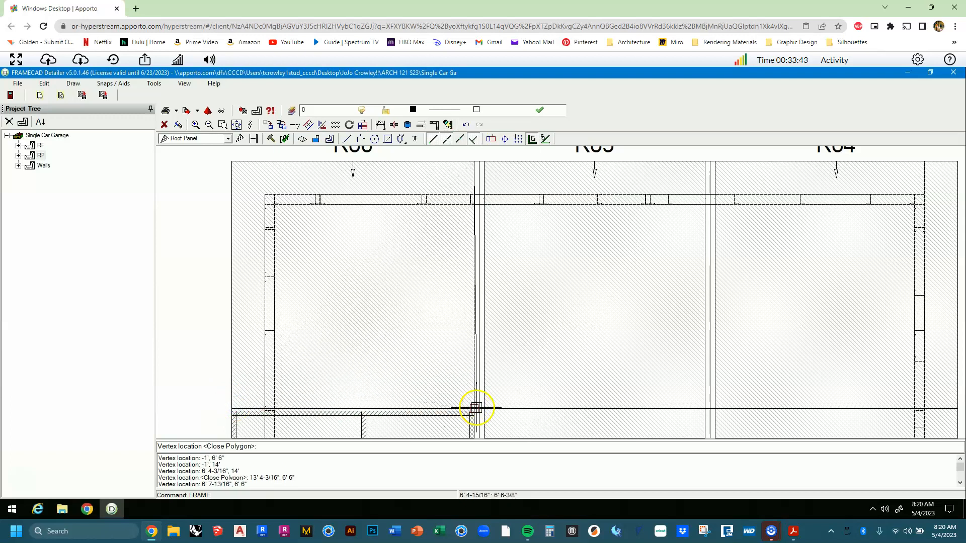
{"action": "left_click", "coordinate": [474, 406]}
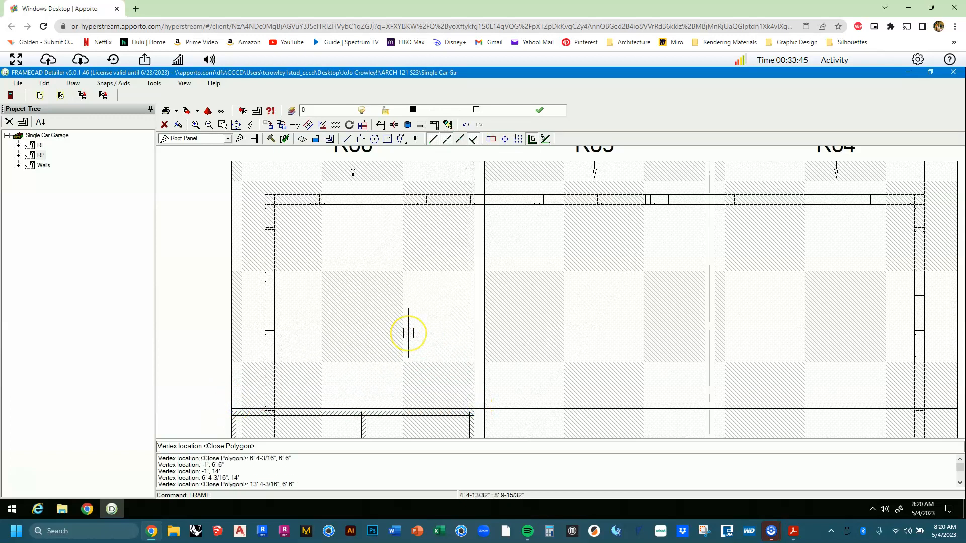
{"action": "scroll", "coordinate": [408, 333], "scroll_direction": "down", "scroll_amount": 5}
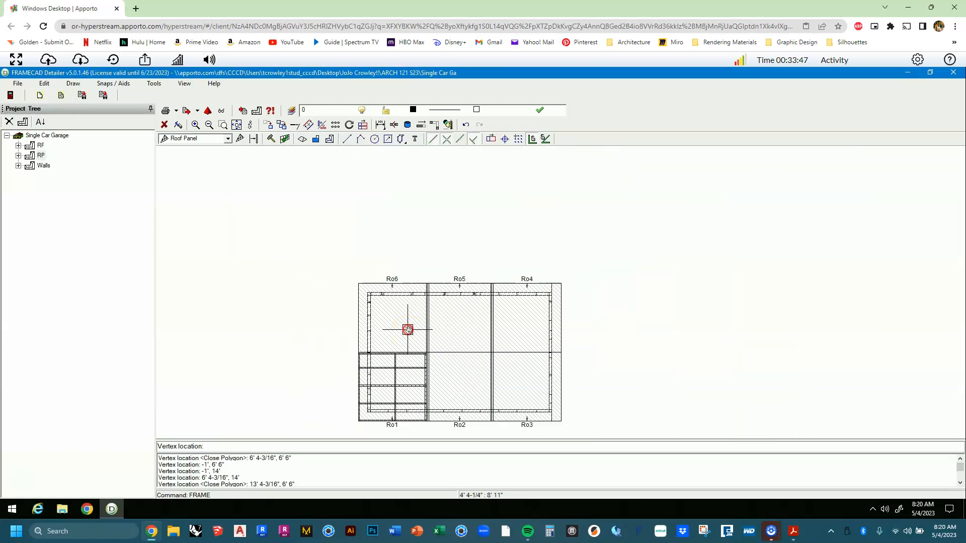
{"action": "middle_click", "coordinate": [408, 330]}
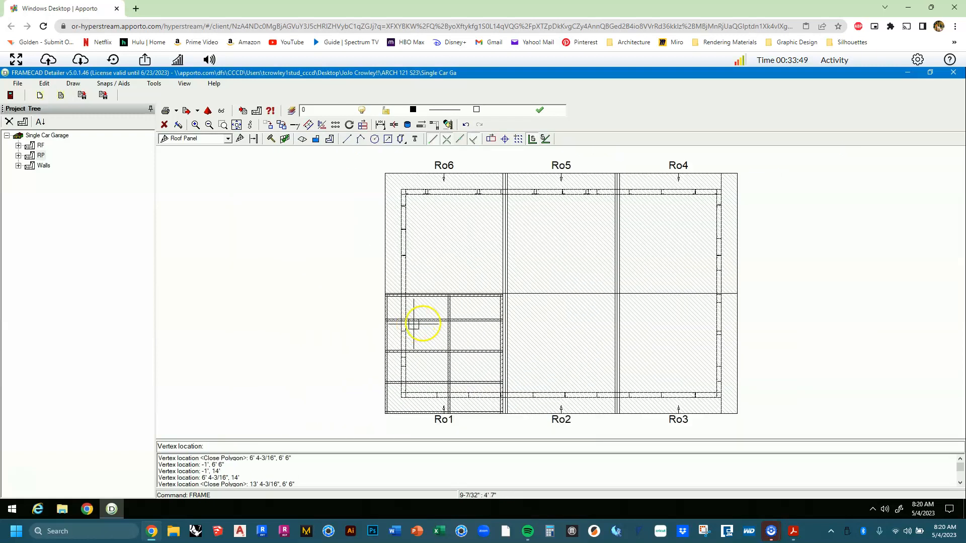
End the frame outlining command now that panels Ro1–Ro6 are drawn.
{"action": "right_click", "coordinate": [201, 287]}
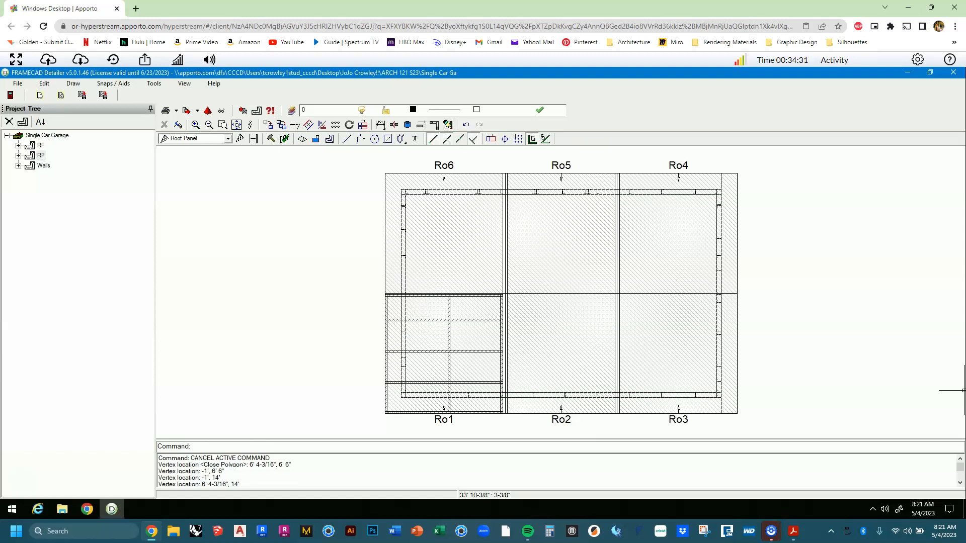
Auto-build framing for roof panels Ro6, Ro5, Ro4, Ro3 and Ro2, dismissing the Autodesk updates popup.
{"action": "left_click", "coordinate": [271, 139]}
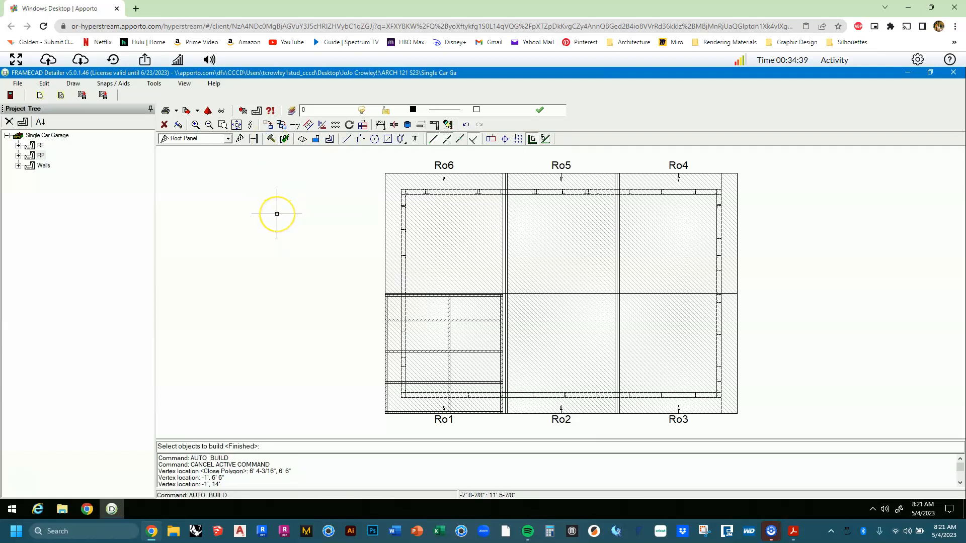
{"action": "left_click", "coordinate": [448, 237]}
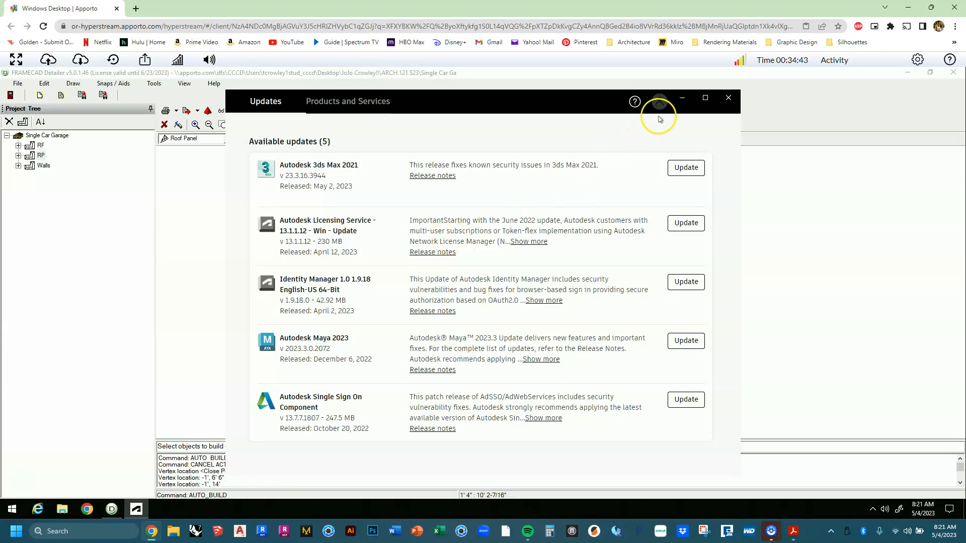
{"action": "left_click", "coordinate": [682, 98]}
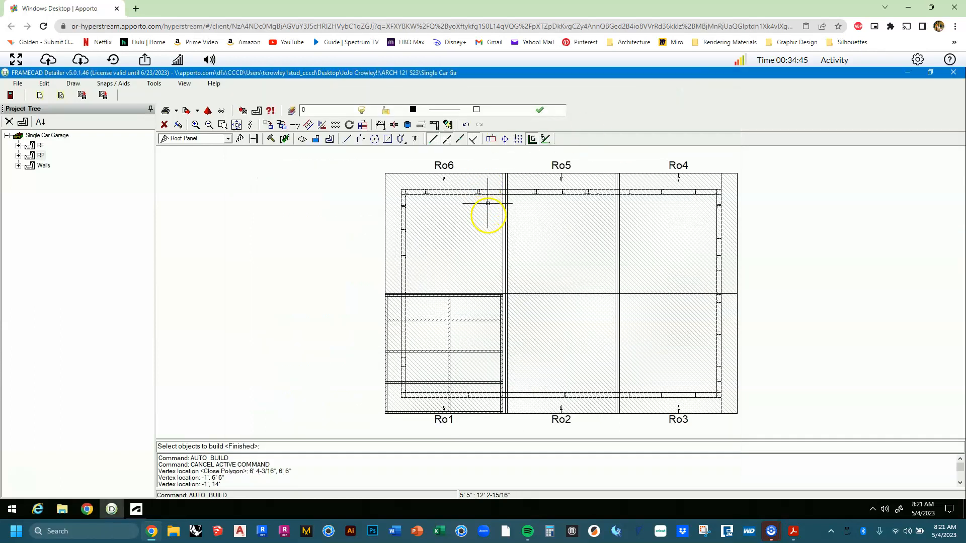
{"action": "left_click", "coordinate": [476, 235]}
{"action": "left_click", "coordinate": [541, 236]}
{"action": "left_click", "coordinate": [644, 225]}
{"action": "left_click", "coordinate": [651, 329]}
{"action": "left_click", "coordinate": [565, 326]}
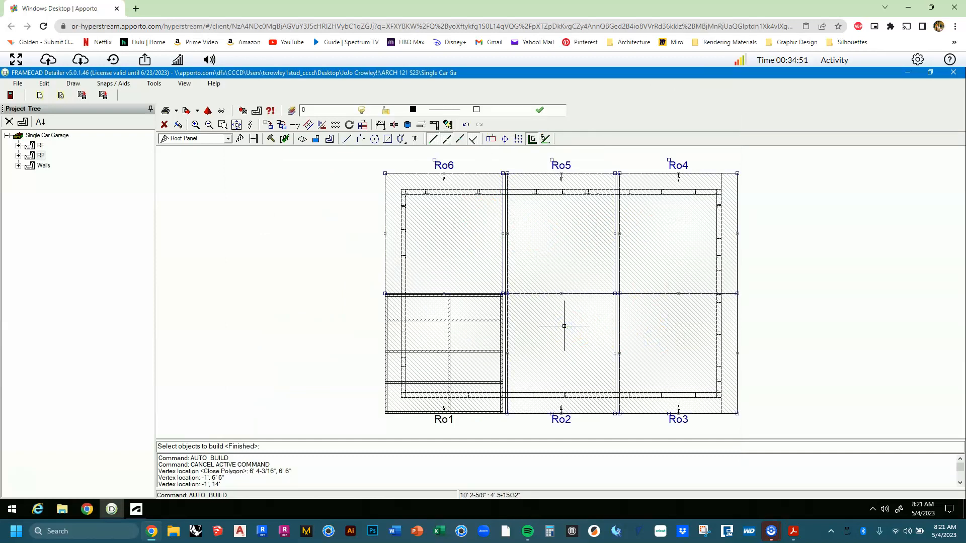
{"action": "key", "text": "Return"}
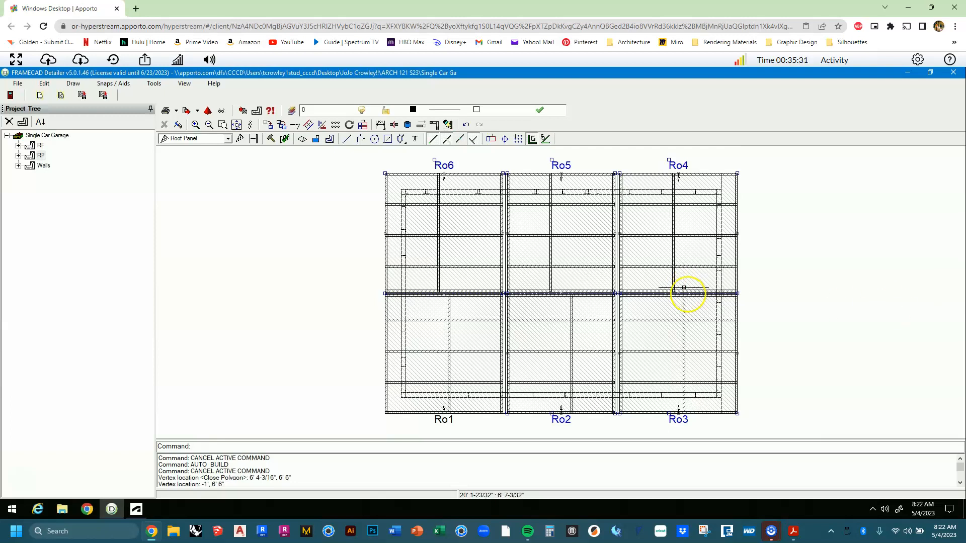
{"action": "left_click", "coordinate": [291, 113]}
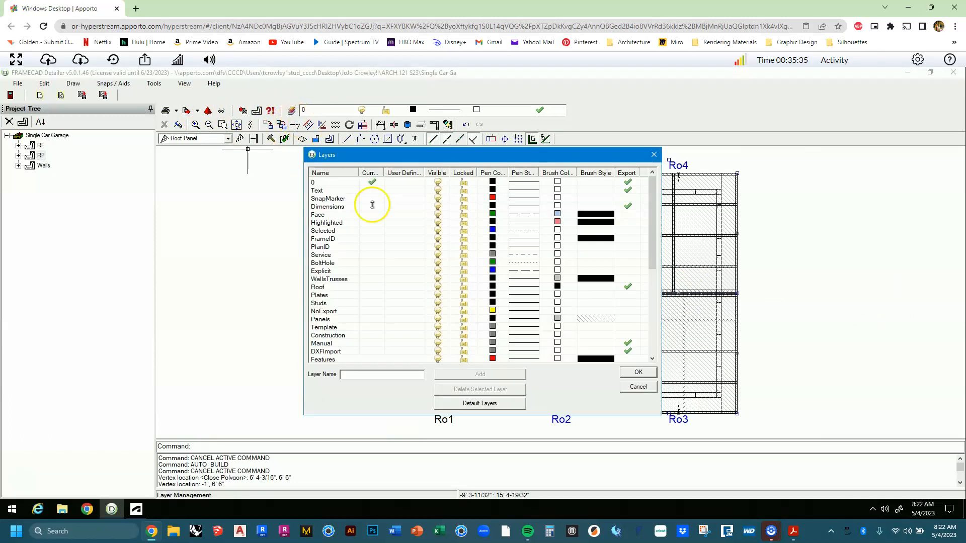
{"action": "scroll", "coordinate": [402, 264], "scroll_direction": "down", "scroll_amount": 2}
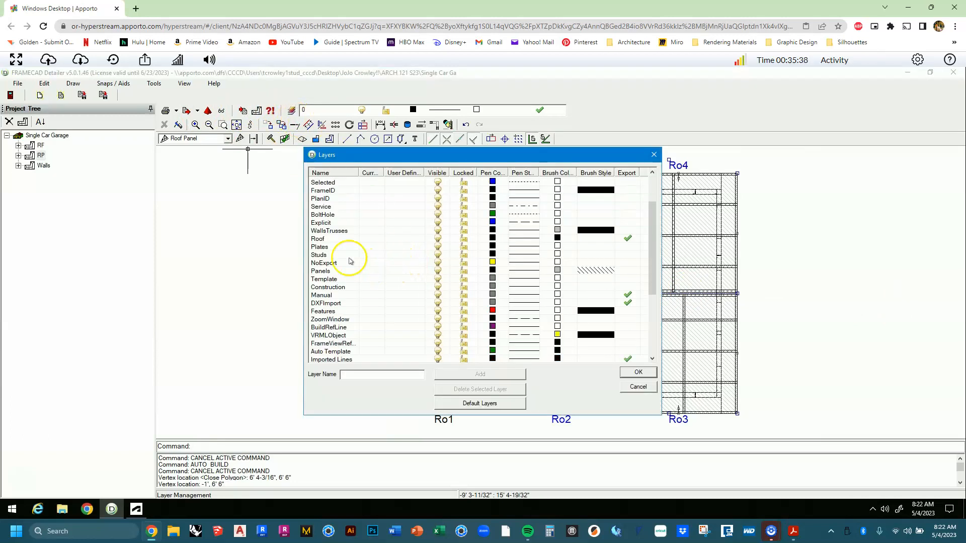
{"action": "left_click", "coordinate": [326, 273]}
{"action": "left_click", "coordinate": [341, 275]}
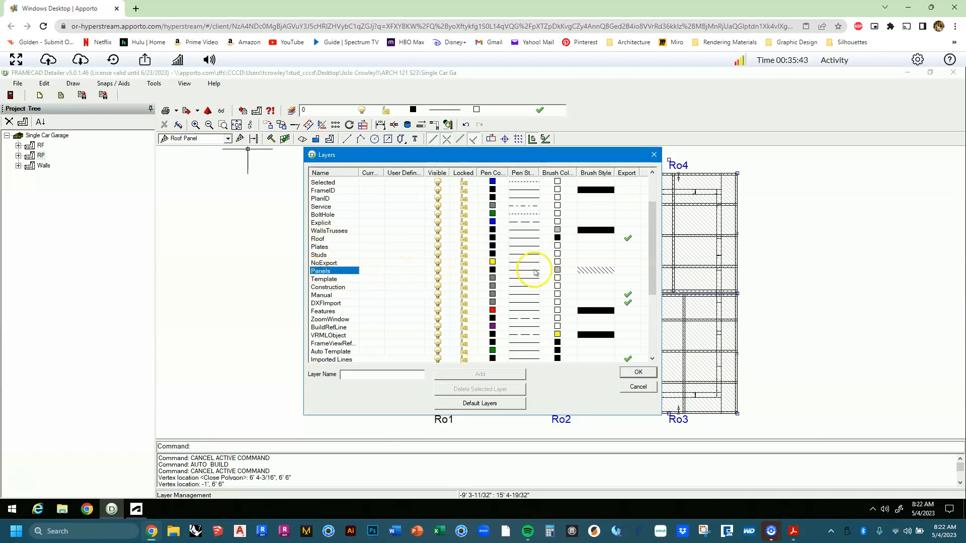
{"action": "left_click", "coordinate": [601, 276]}
{"action": "left_click", "coordinate": [602, 275]}
{"action": "left_click", "coordinate": [602, 275]}
{"action": "left_click", "coordinate": [602, 275]}
{"action": "left_click", "coordinate": [602, 275]}
{"action": "left_click", "coordinate": [603, 275]}
{"action": "left_click", "coordinate": [603, 275]}
{"action": "left_click", "coordinate": [603, 274]}
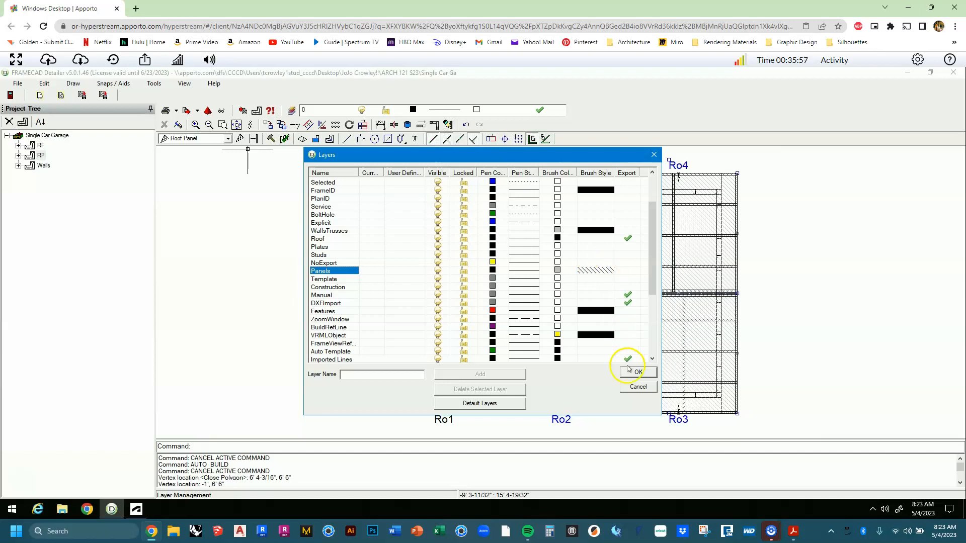
{"action": "left_click", "coordinate": [630, 389]}
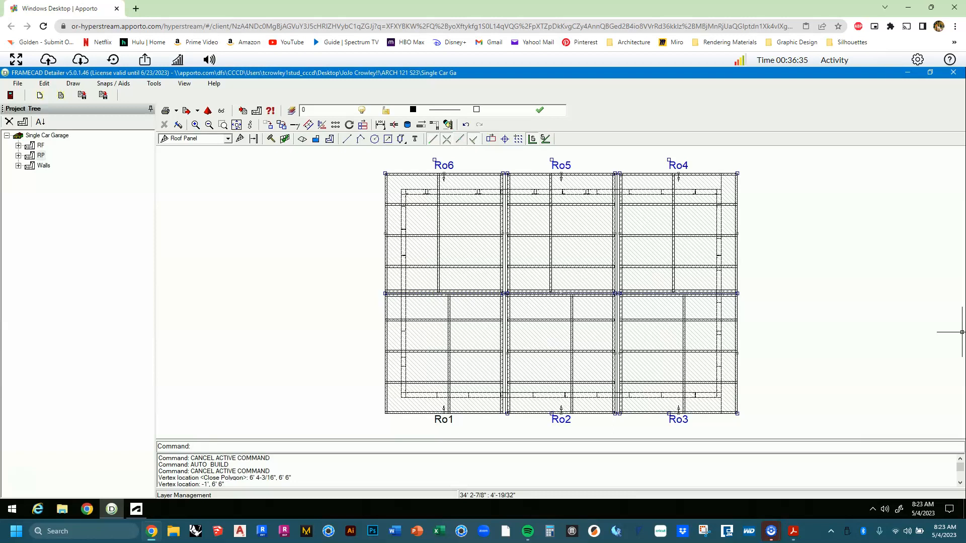
Draw a vertical construction line from the Ro6 wall corner down below the roof panels.
{"action": "type", "text": "l"}
{"action": "key", "text": "Return"}
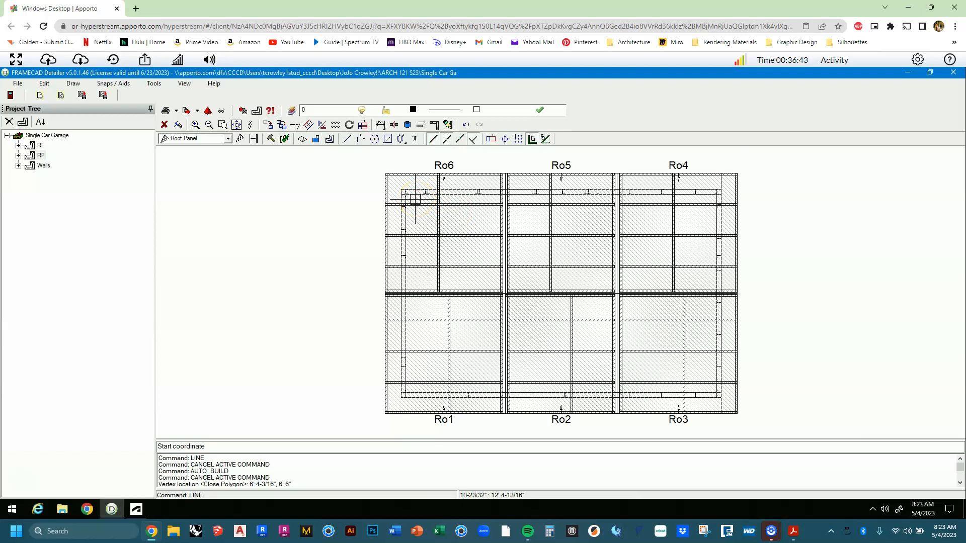
{"action": "scroll", "coordinate": [415, 199], "scroll_direction": "up", "scroll_amount": 5}
{"action": "middle_click_drag", "start_coordinate": [377, 177], "coordinate": [386, 239]}
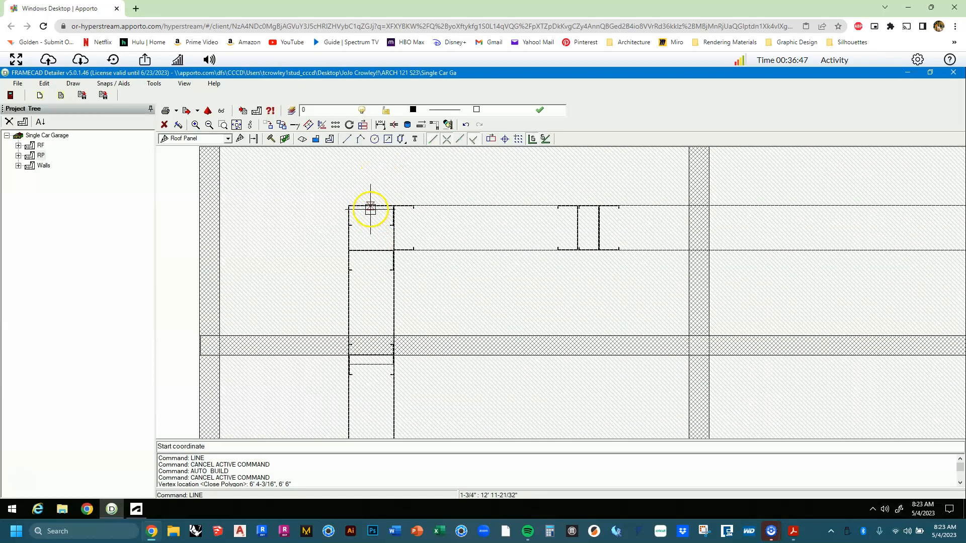
{"action": "left_click", "coordinate": [462, 138]}
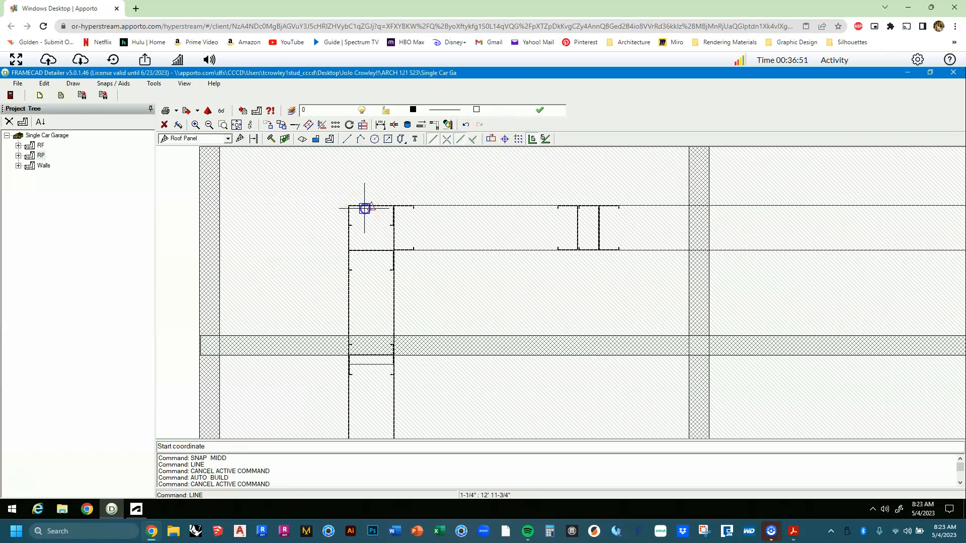
{"action": "left_click", "coordinate": [364, 208]}
{"action": "scroll", "coordinate": [366, 210], "scroll_direction": "down", "scroll_amount": 5}
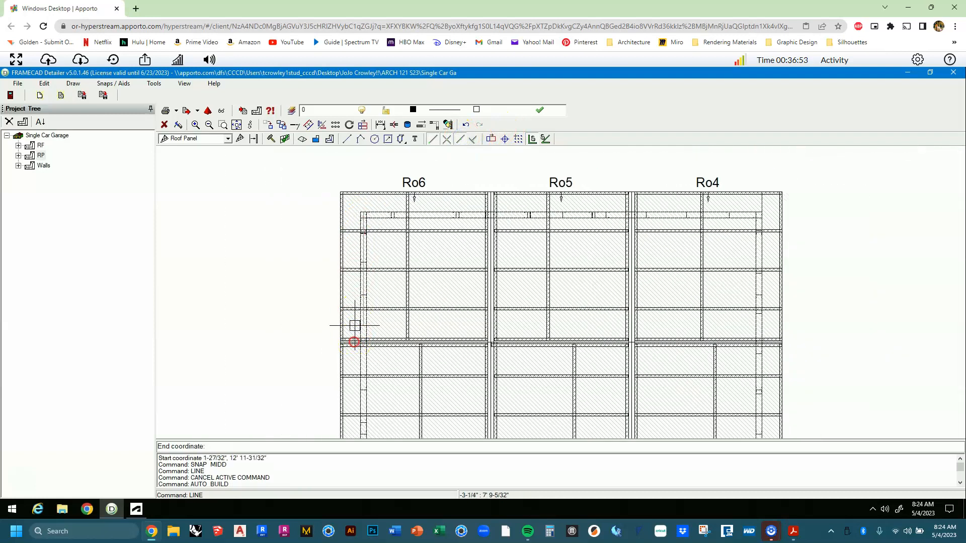
{"action": "scroll", "coordinate": [355, 326], "scroll_direction": "down", "scroll_amount": 5}
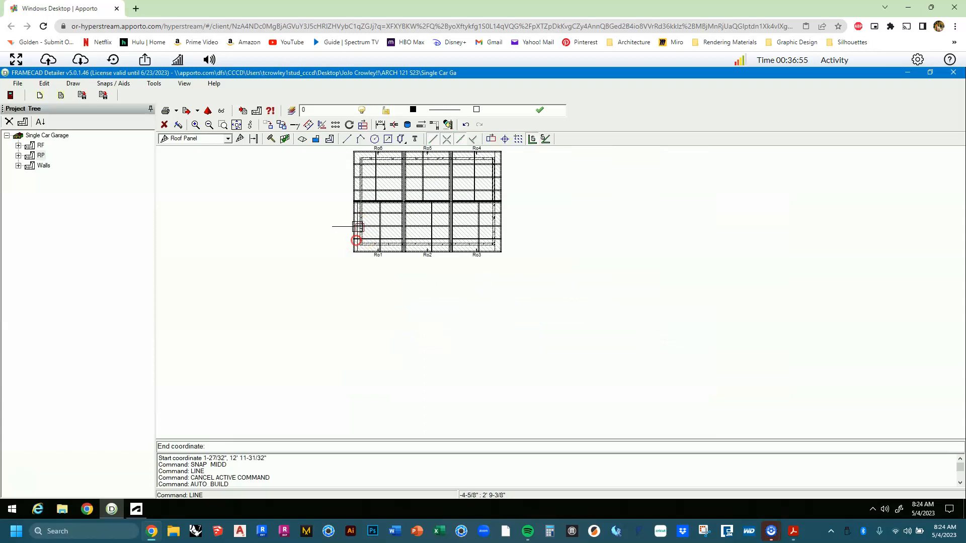
{"action": "scroll", "coordinate": [357, 276], "scroll_direction": "up", "scroll_amount": 3}
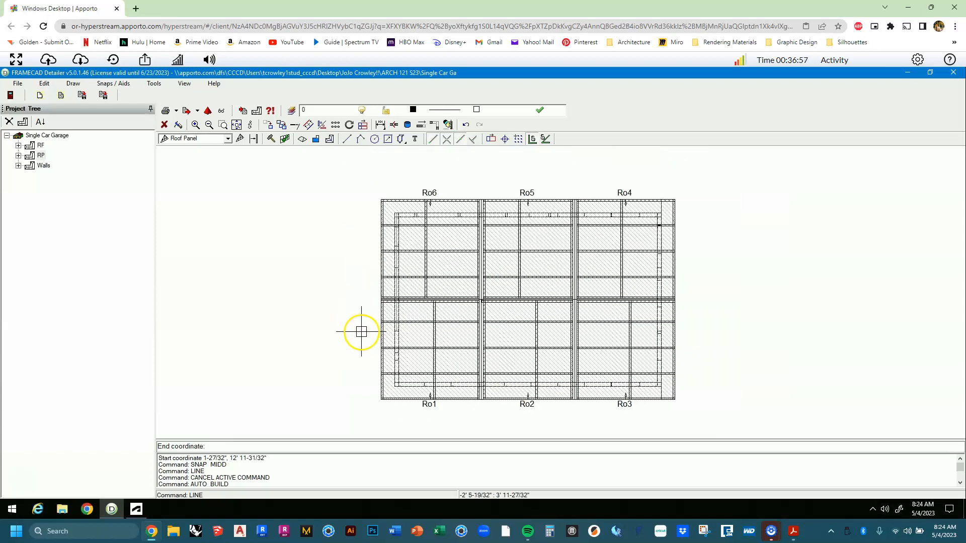
{"action": "scroll", "coordinate": [359, 329], "scroll_direction": "down", "scroll_amount": 1}
{"action": "middle_click_drag", "start_coordinate": [362, 372], "coordinate": [358, 306]}
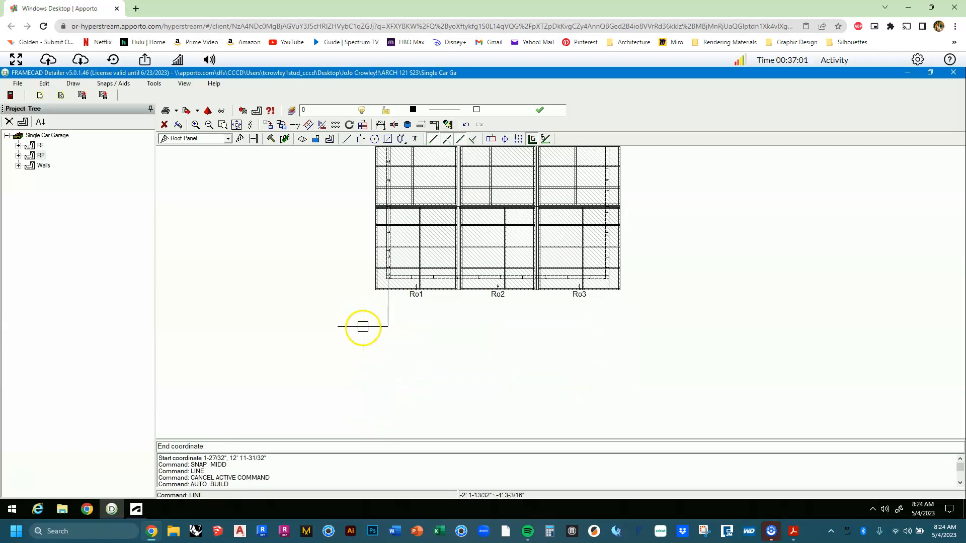
{"action": "left_click", "coordinate": [363, 361]}
{"action": "key", "text": "Escape"}
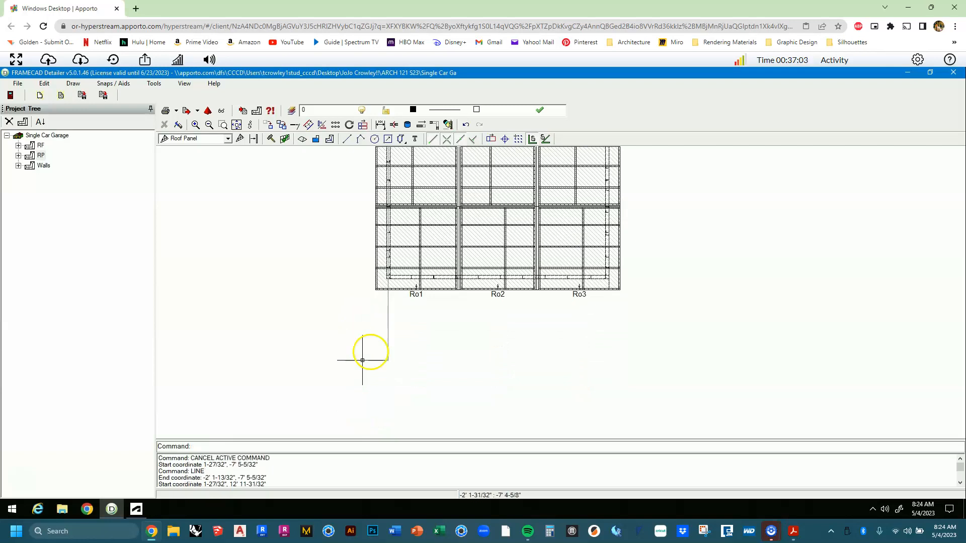
Select the vertical line left of Ro1 and start the COPY command.
{"action": "left_click", "coordinate": [399, 330]}
{"action": "left_click", "coordinate": [357, 322]}
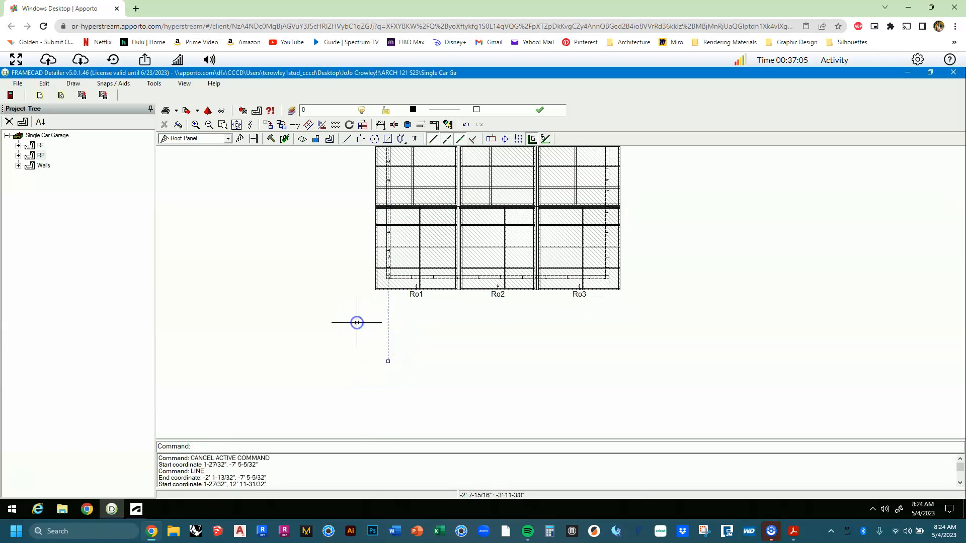
{"action": "middle_click_drag", "start_coordinate": [363, 297], "coordinate": [366, 378]}
{"action": "scroll", "coordinate": [394, 223], "scroll_direction": "up", "scroll_amount": 3}
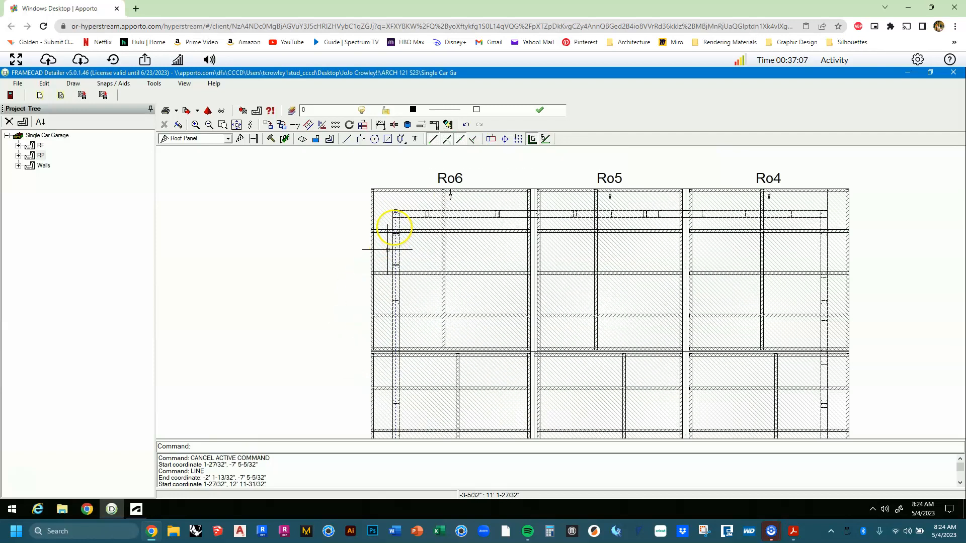
{"action": "scroll", "coordinate": [397, 201], "scroll_direction": "up", "scroll_amount": 2}
{"action": "middle_click_drag", "start_coordinate": [394, 209], "coordinate": [379, 367]}
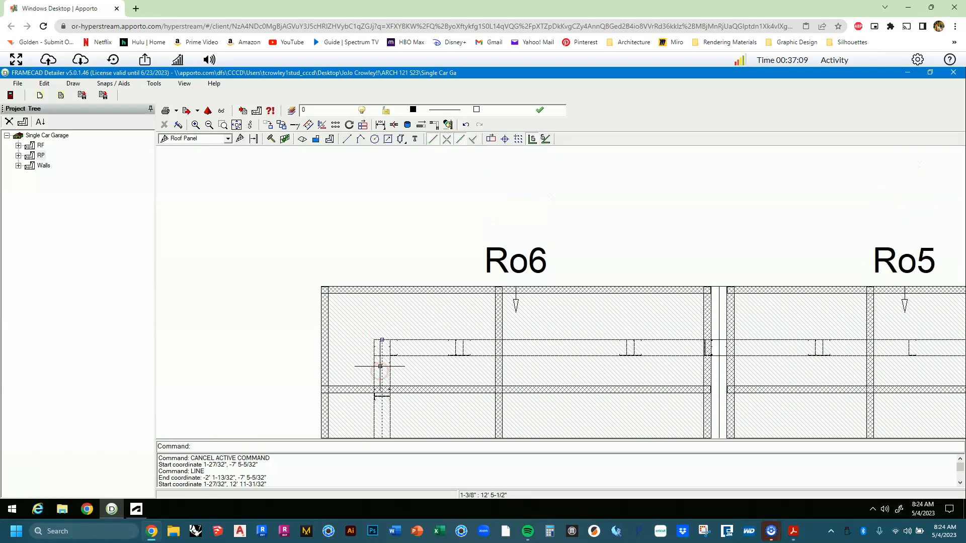
{"action": "scroll", "coordinate": [379, 334], "scroll_direction": "down", "scroll_amount": 5}
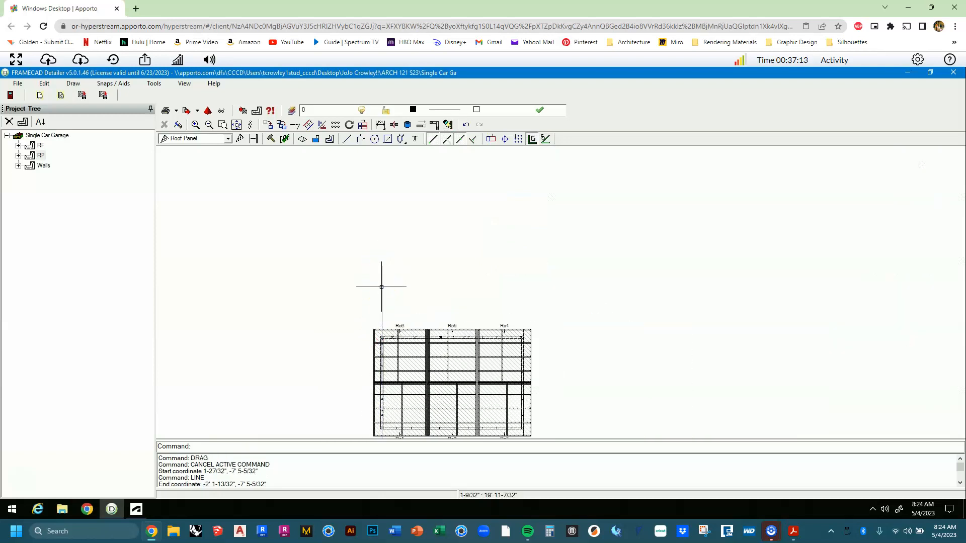
{"action": "scroll", "coordinate": [378, 331], "scroll_direction": "up", "scroll_amount": 2}
{"action": "left_click_drag", "start_coordinate": [381, 358], "coordinate": [361, 231]}
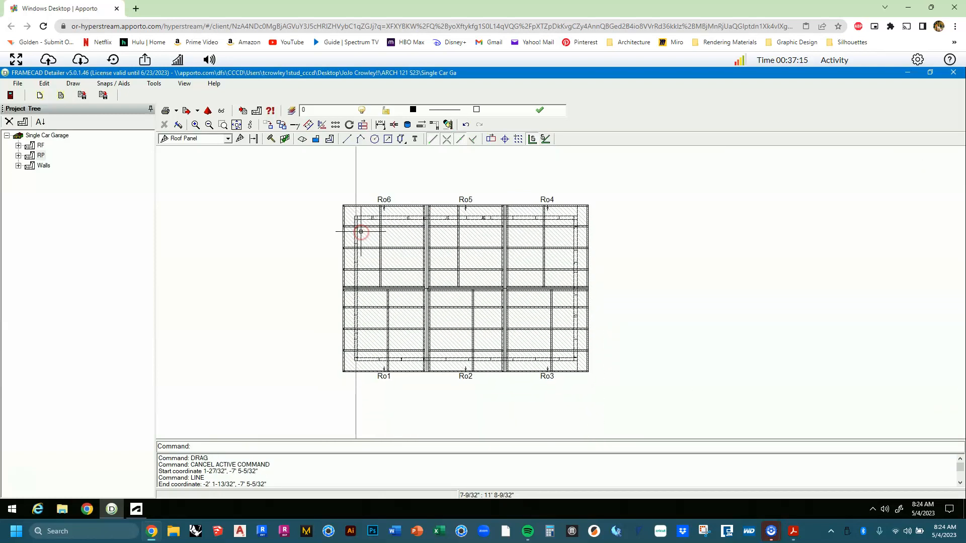
{"action": "scroll", "coordinate": [361, 232], "scroll_direction": "down", "scroll_amount": 2}
{"action": "middle_click_drag", "start_coordinate": [365, 342], "coordinate": [367, 366]}
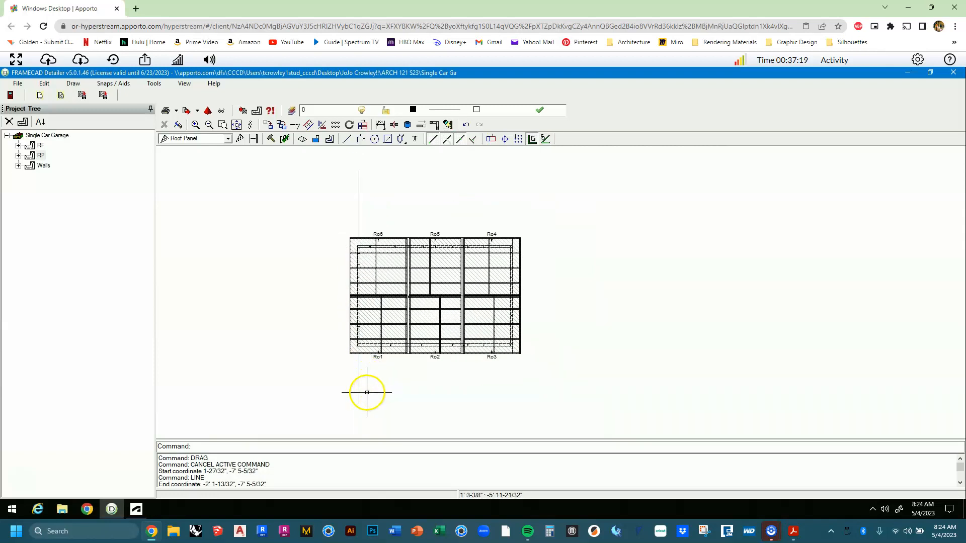
{"action": "scroll", "coordinate": [368, 390], "scroll_direction": "up", "scroll_amount": 3}
{"action": "middle_click_drag", "start_coordinate": [389, 378], "coordinate": [368, 404]}
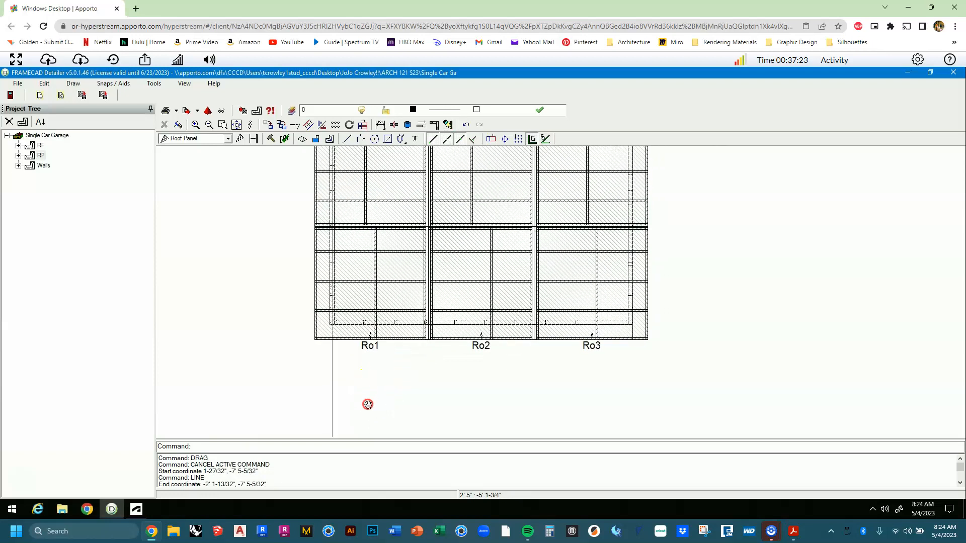
{"action": "left_click", "coordinate": [331, 405]}
{"action": "left_click", "coordinate": [274, 389]}
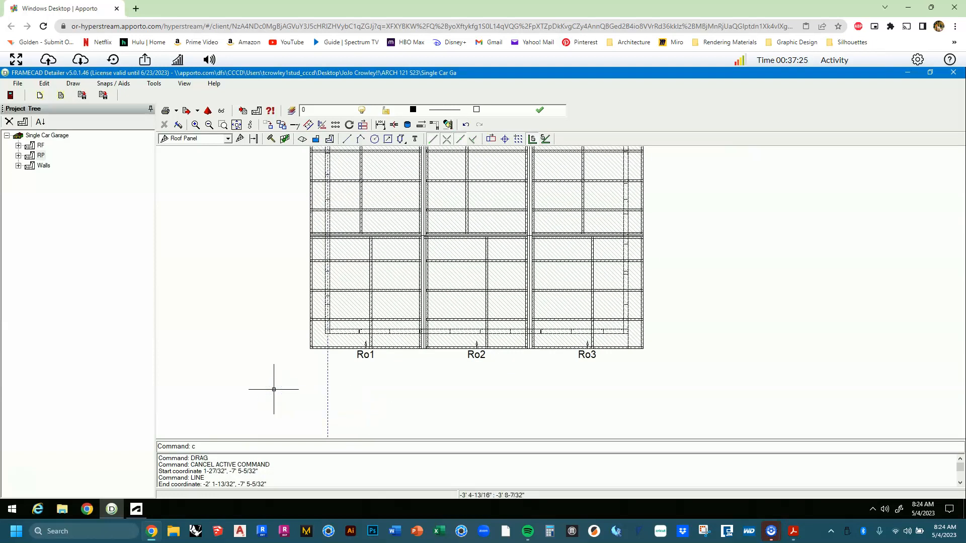
{"action": "type", "text": "copy"}
{"action": "key", "text": "Return"}
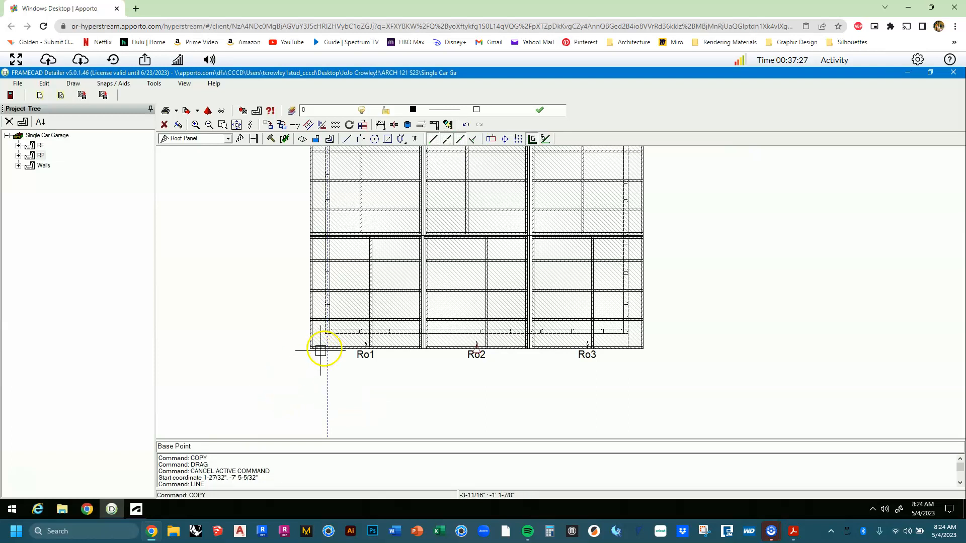
Copy the line from its end to below Ro3 and Ro2, at 19' 10-3/16" and 10' offsets.
{"action": "scroll", "coordinate": [319, 345], "scroll_direction": "up", "scroll_amount": 5}
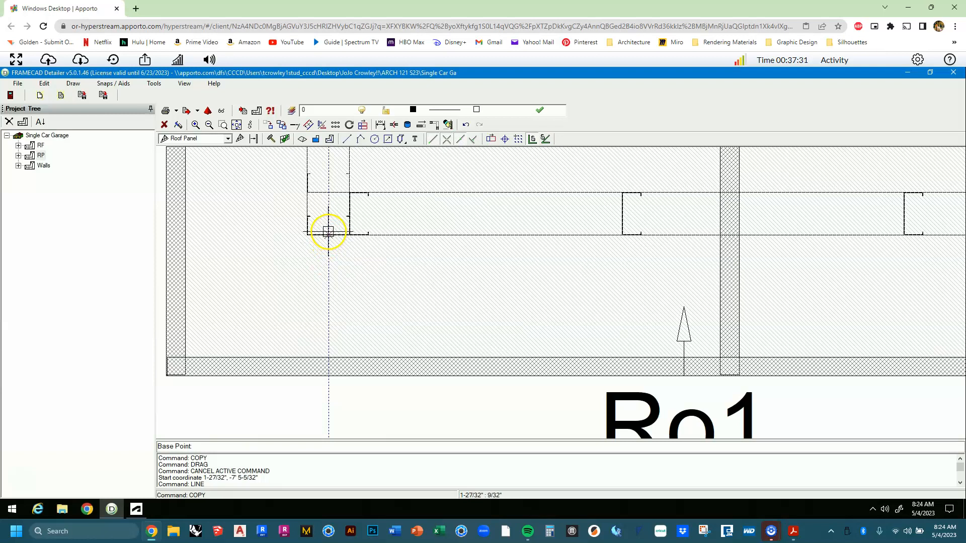
{"action": "left_click", "coordinate": [328, 232]}
{"action": "scroll", "coordinate": [328, 228], "scroll_direction": "down", "scroll_amount": 4}
{"action": "middle_click_drag", "start_coordinate": [614, 222], "coordinate": [226, 264]}
{"action": "scroll", "coordinate": [455, 282], "scroll_direction": "down", "scroll_amount": 4}
{"action": "middle_click_drag", "start_coordinate": [677, 272], "coordinate": [550, 271]}
{"action": "scroll", "coordinate": [550, 271], "scroll_direction": "up", "scroll_amount": 4}
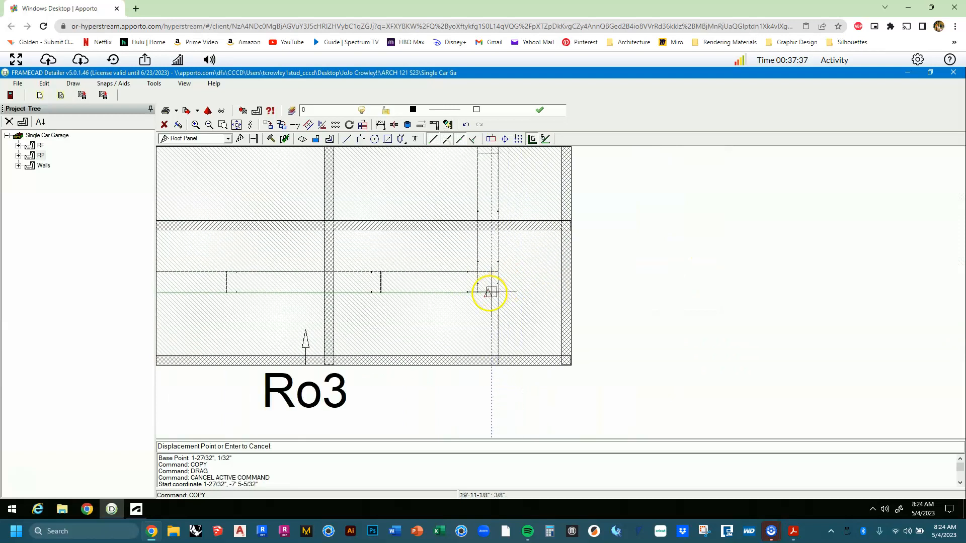
{"action": "left_click", "coordinate": [487, 293]}
{"action": "scroll", "coordinate": [487, 290], "scroll_direction": "down", "scroll_amount": 5}
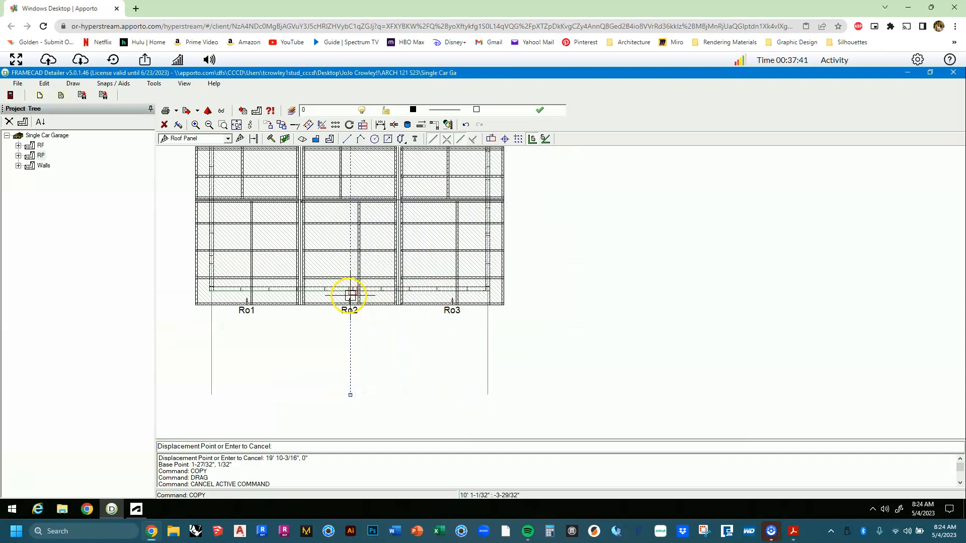
{"action": "left_click", "coordinate": [347, 294]}
{"action": "key", "text": "Escape"}
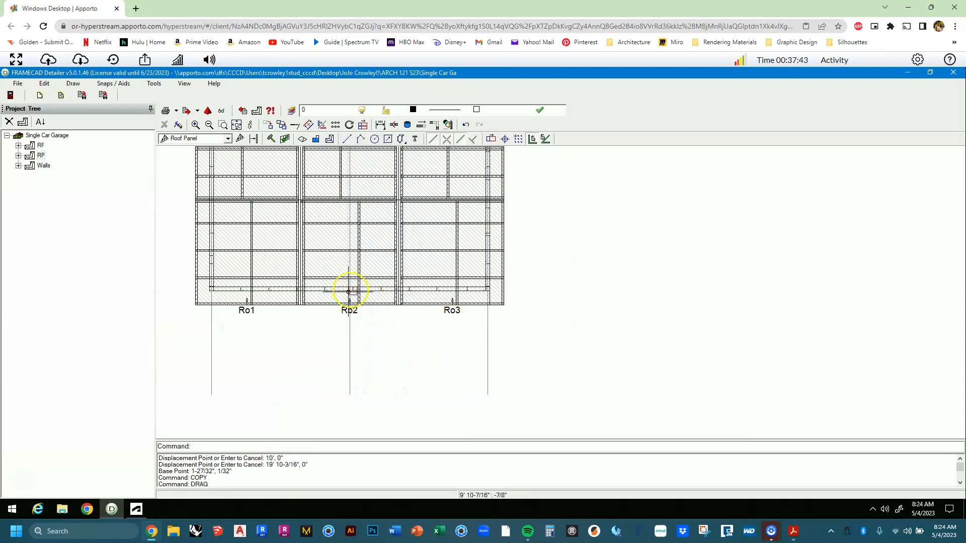
{"action": "scroll", "coordinate": [593, 287], "scroll_direction": "down", "scroll_amount": 1}
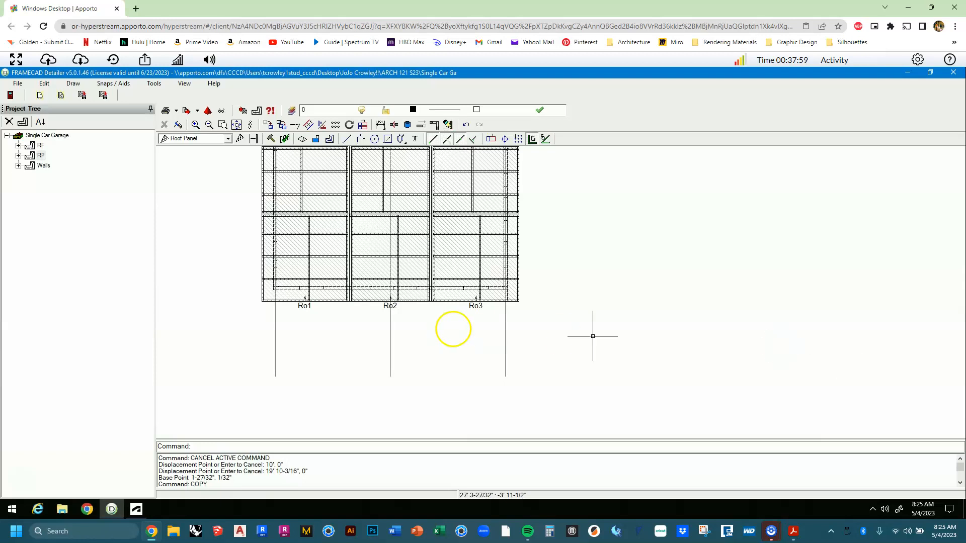
Add a 1' 1-27/32" vertical reference to Ro1, picked from the line end below it.
{"action": "left_click", "coordinate": [308, 285]}
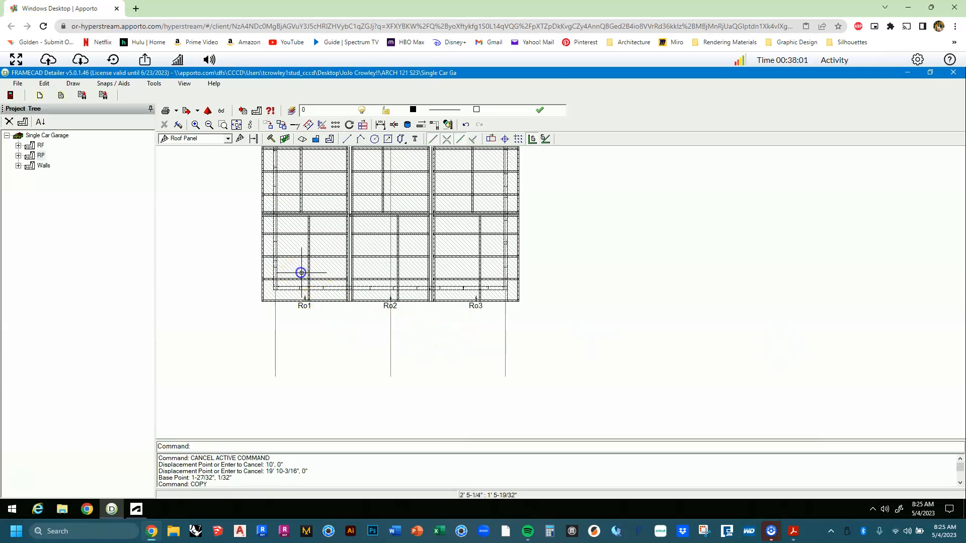
{"action": "right_click", "coordinate": [301, 272]}
{"action": "left_click", "coordinate": [318, 293]}
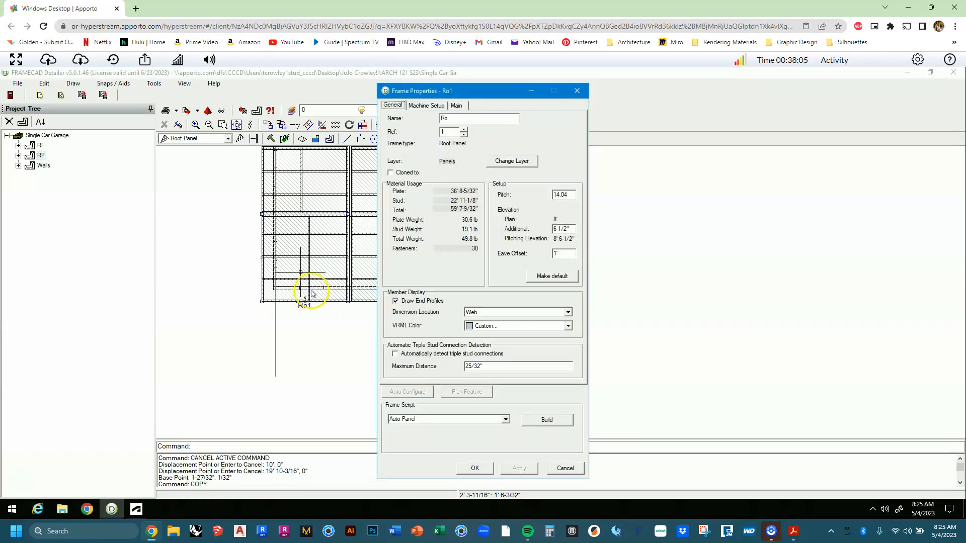
{"action": "left_click", "coordinate": [456, 105]}
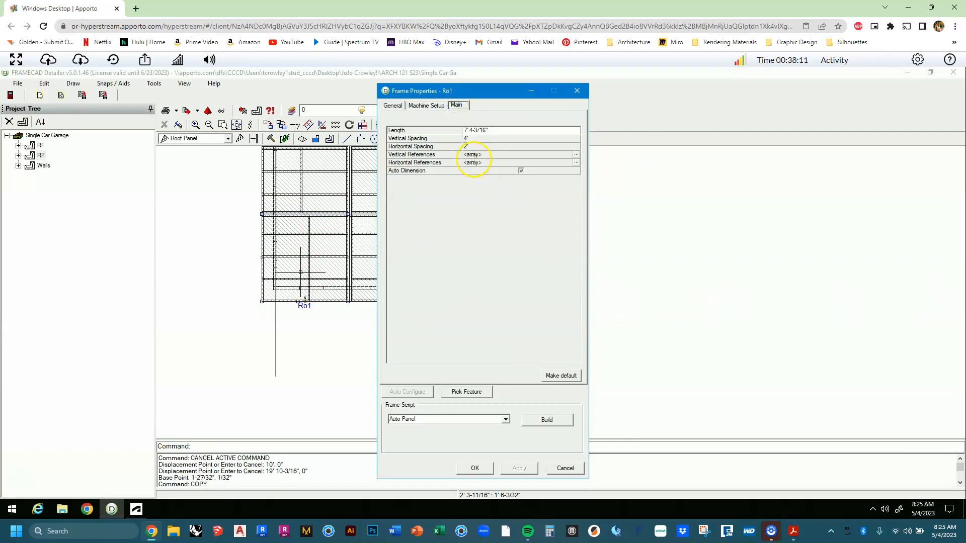
{"action": "left_click", "coordinate": [576, 155]}
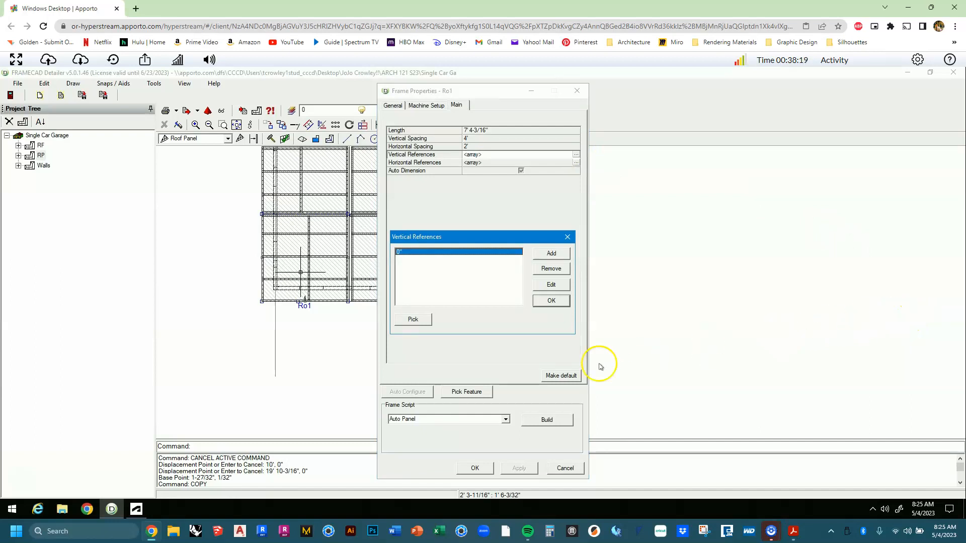
{"action": "left_click", "coordinate": [420, 322]}
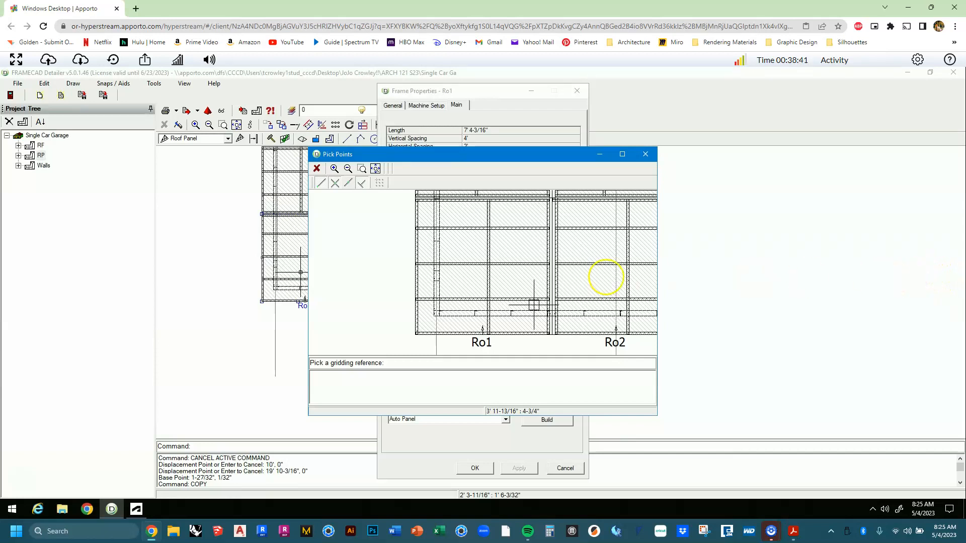
{"action": "scroll", "coordinate": [460, 298], "scroll_direction": "down", "scroll_amount": 2}
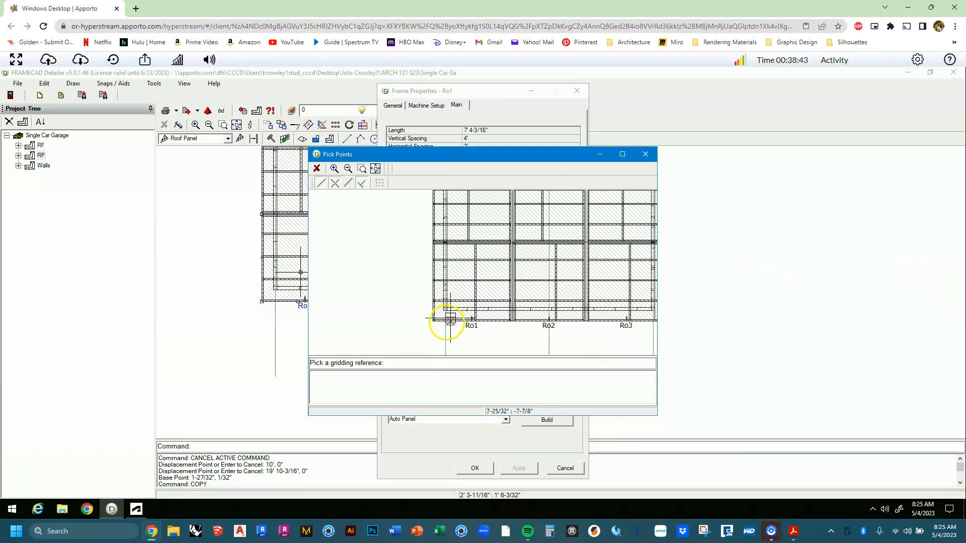
{"action": "left_click", "coordinate": [442, 327]}
{"action": "middle_click_drag", "start_coordinate": [438, 325], "coordinate": [433, 283]}
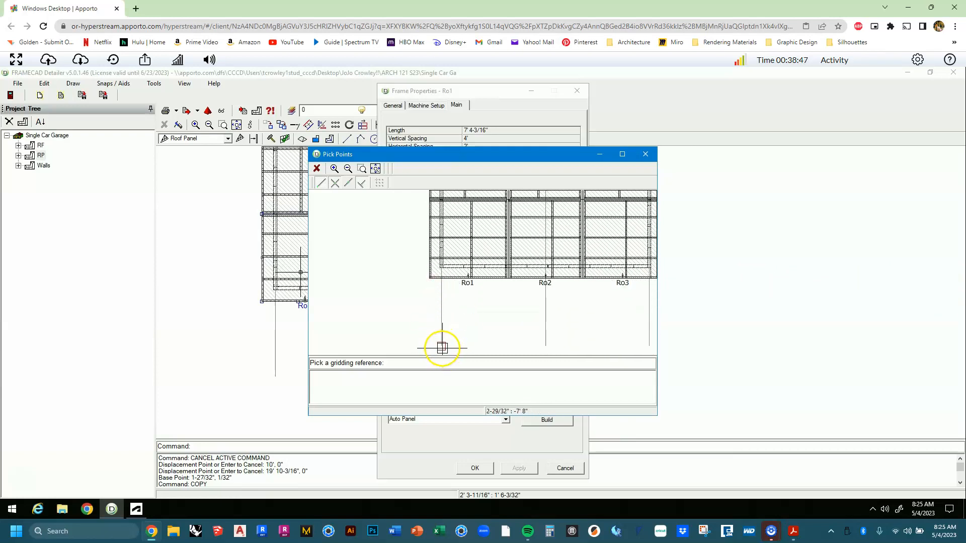
{"action": "left_click", "coordinate": [442, 351]}
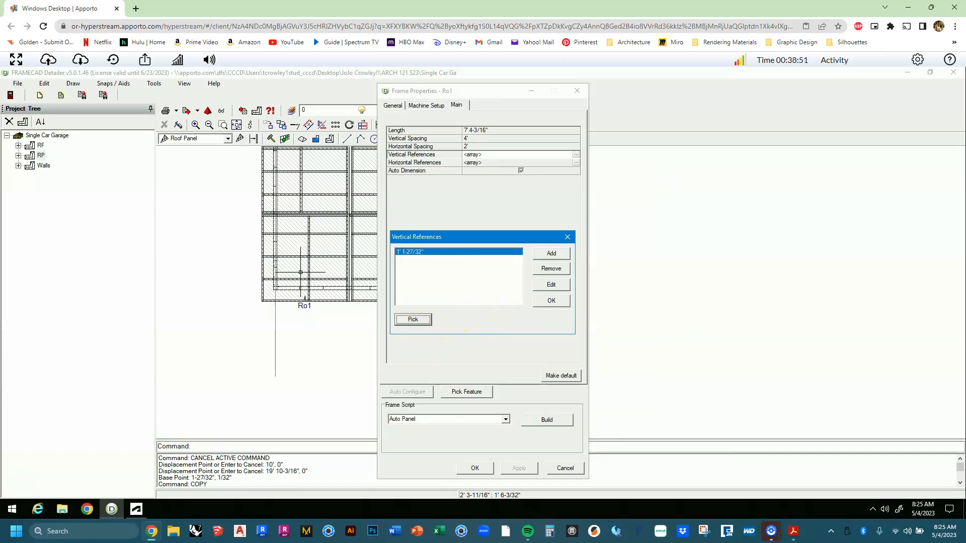
{"action": "left_click", "coordinate": [551, 300]}
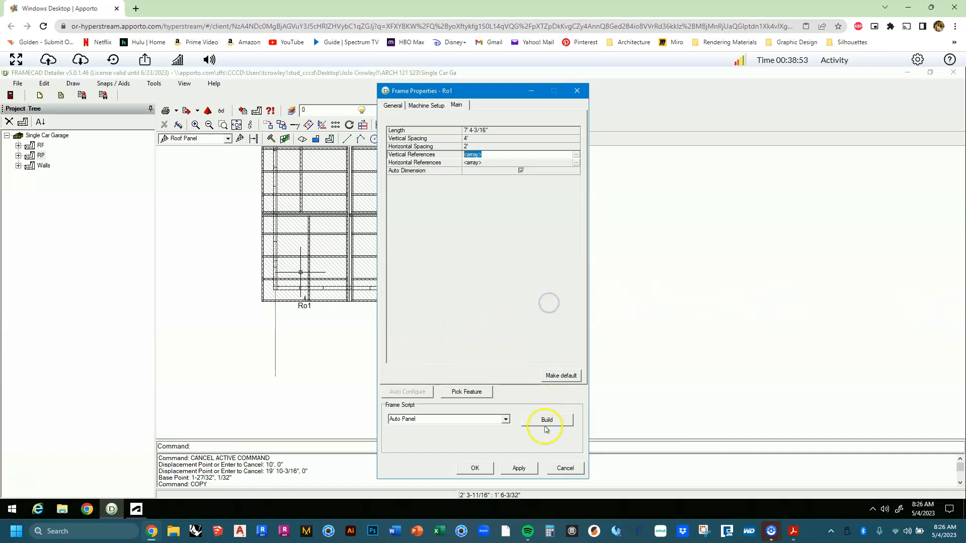
Rebuild Ro1 with the new vertical reference and close its elevation back to the roof plan.
{"action": "left_click", "coordinate": [543, 424]}
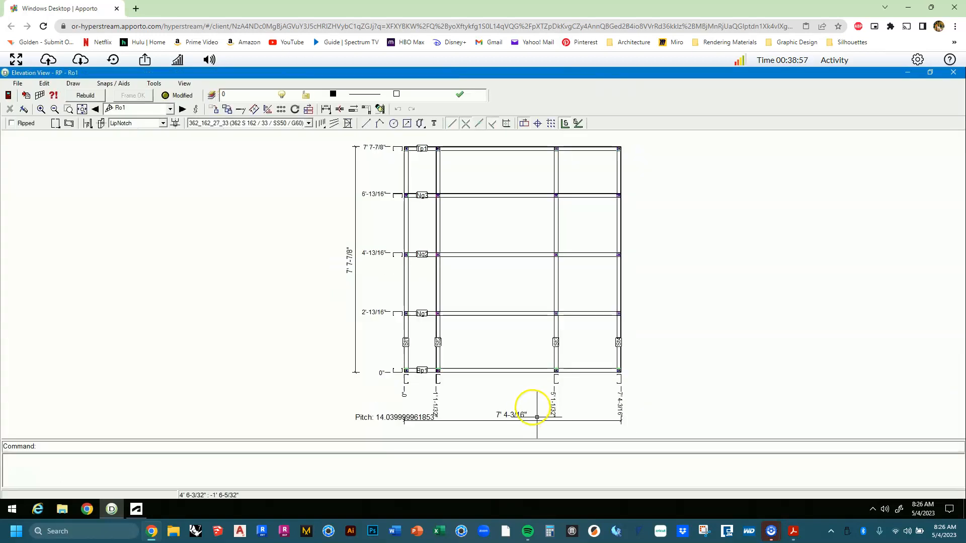
{"action": "left_click", "coordinate": [953, 72]}
{"action": "scroll", "coordinate": [196, 231], "scroll_direction": "up", "scroll_amount": 4}
{"action": "scroll", "coordinate": [395, 425], "scroll_direction": "up", "scroll_amount": 3}
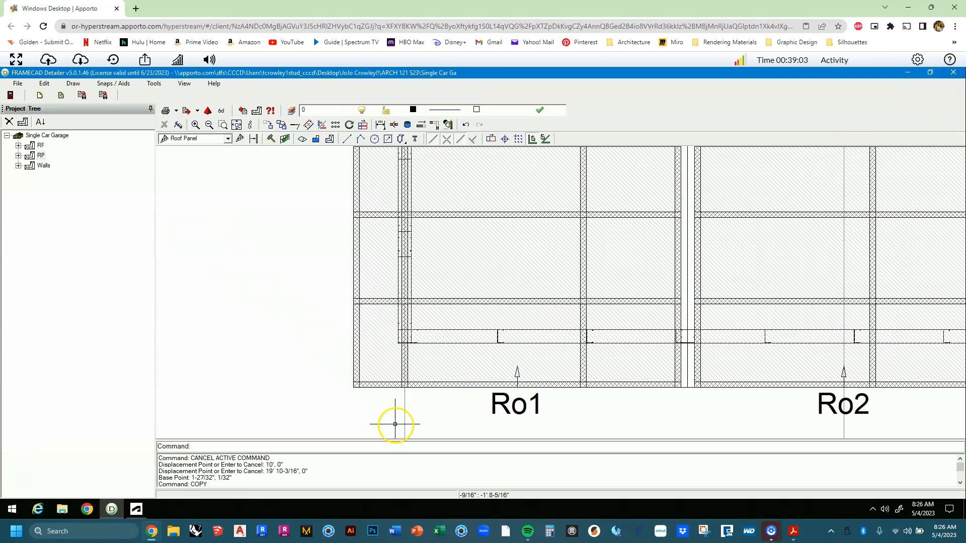
{"action": "scroll", "coordinate": [395, 411], "scroll_direction": "down", "scroll_amount": 3}
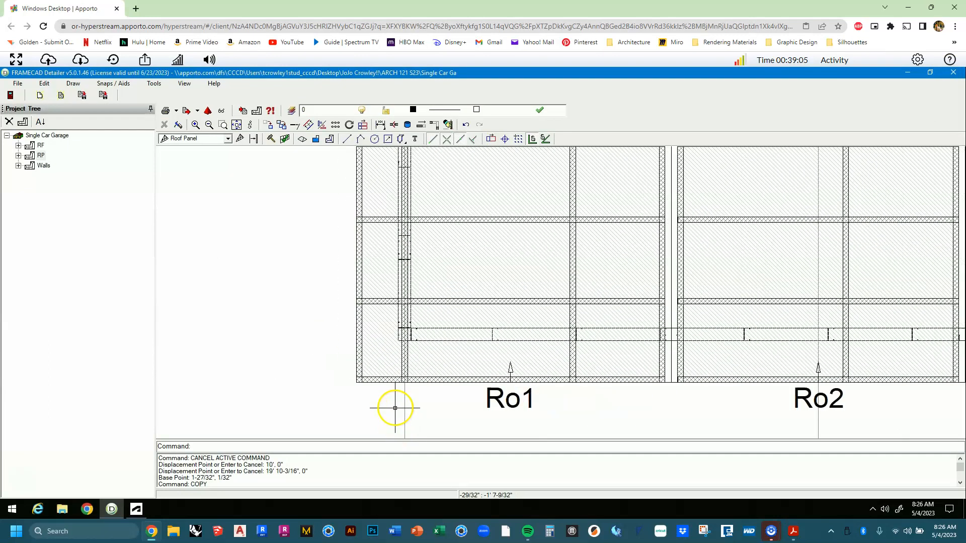
{"action": "scroll", "coordinate": [390, 403], "scroll_direction": "down", "scroll_amount": 2}
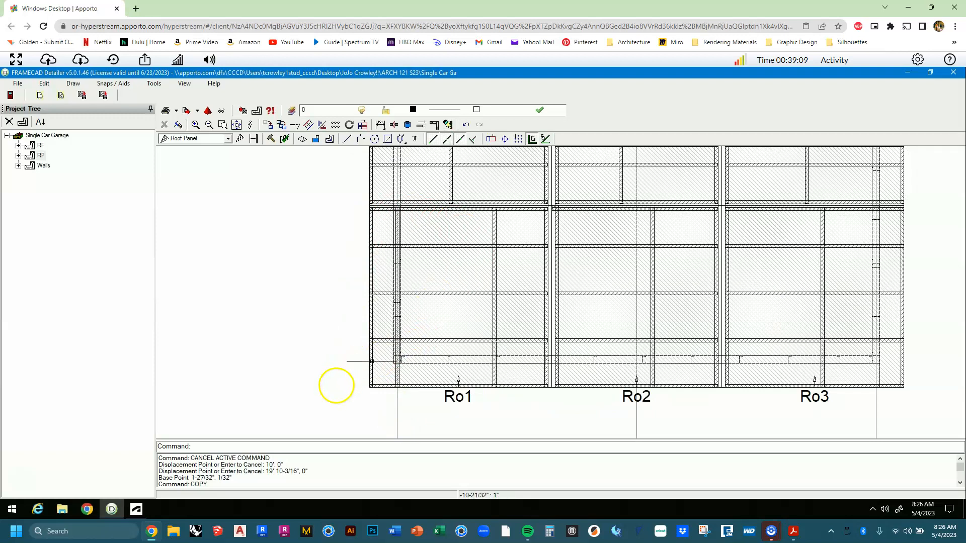
{"action": "scroll", "coordinate": [387, 373], "scroll_direction": "up", "scroll_amount": 2}
{"action": "scroll", "coordinate": [387, 374], "scroll_direction": "up", "scroll_amount": 1}
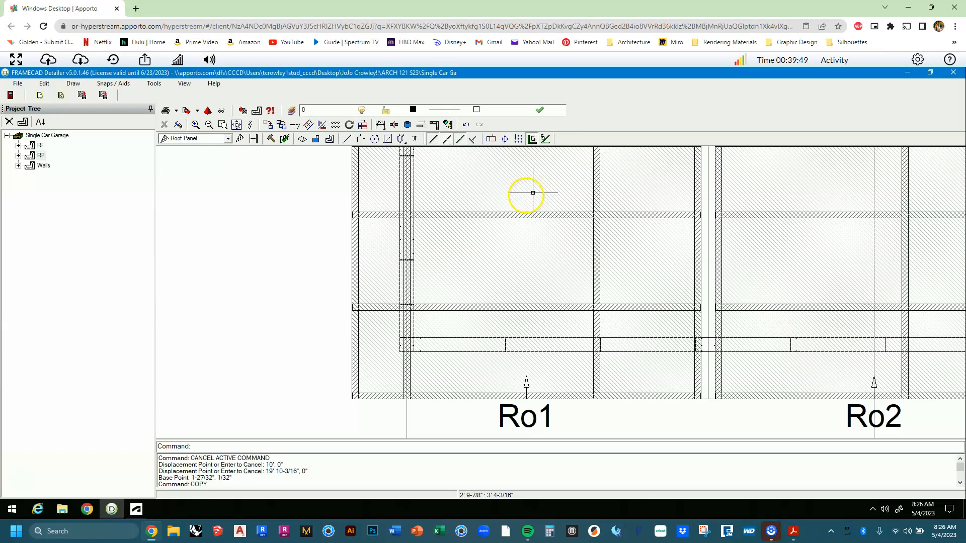
{"action": "scroll", "coordinate": [427, 220], "scroll_direction": "down", "scroll_amount": 3}
{"action": "middle_click_drag", "start_coordinate": [427, 219], "coordinate": [372, 309]}
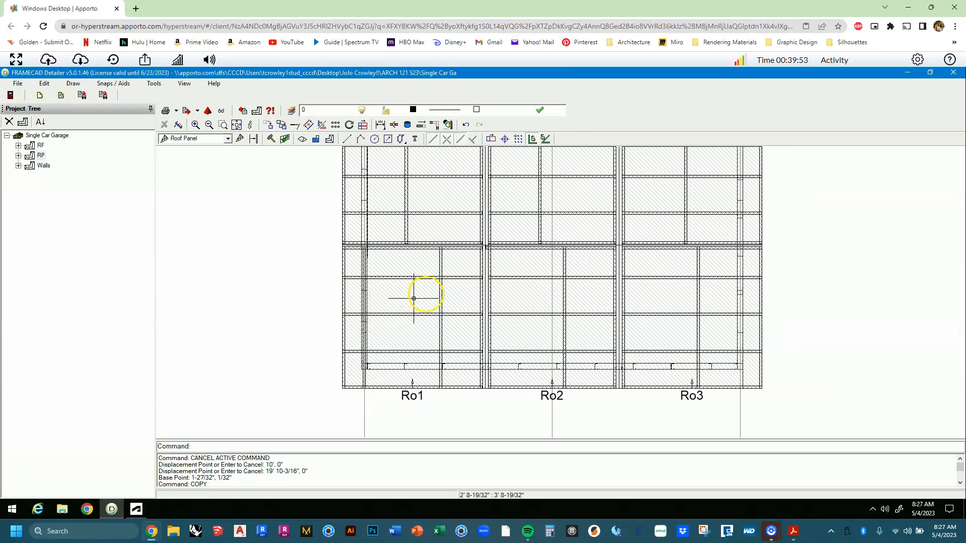
{"action": "left_click", "coordinate": [431, 292]}
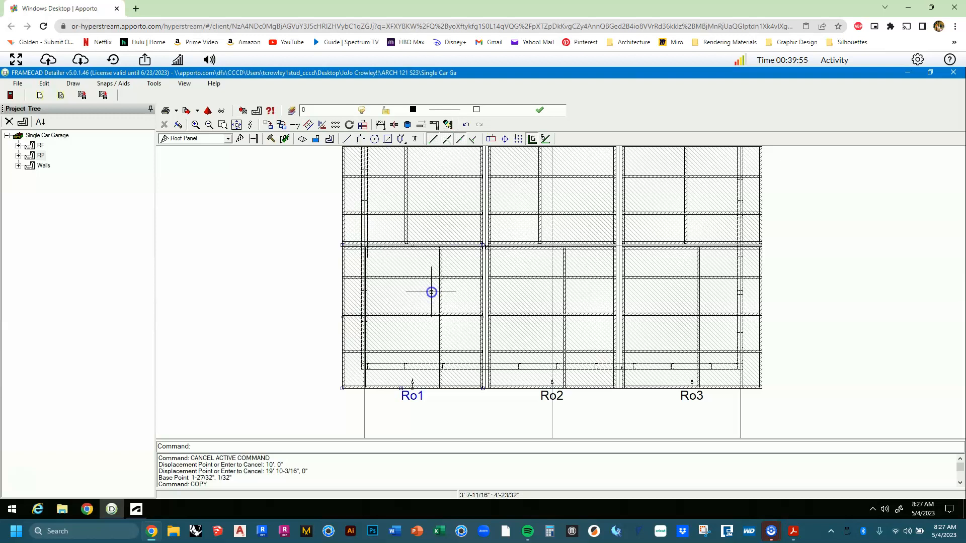
{"action": "double_click", "coordinate": [431, 292]}
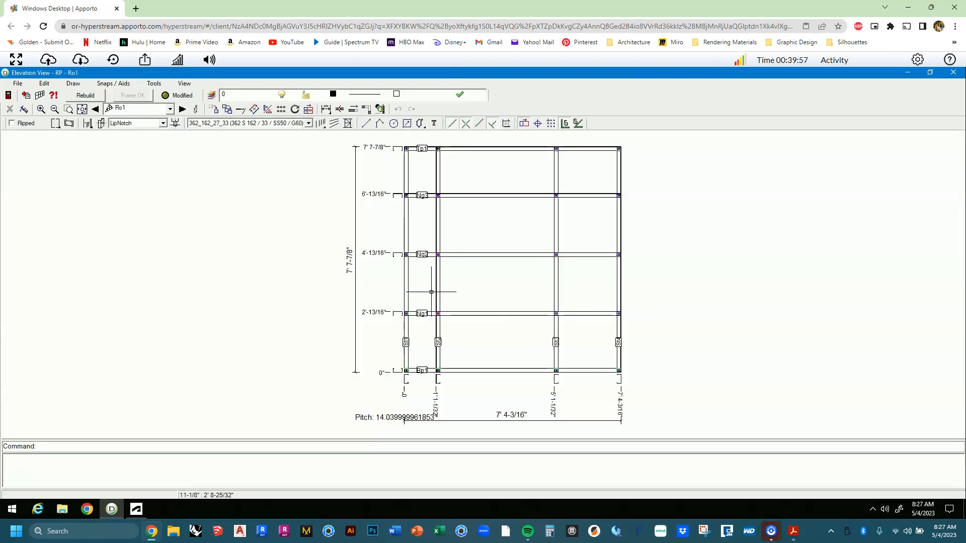
{"action": "left_click", "coordinate": [952, 73]}
{"action": "left_click", "coordinate": [400, 307]}
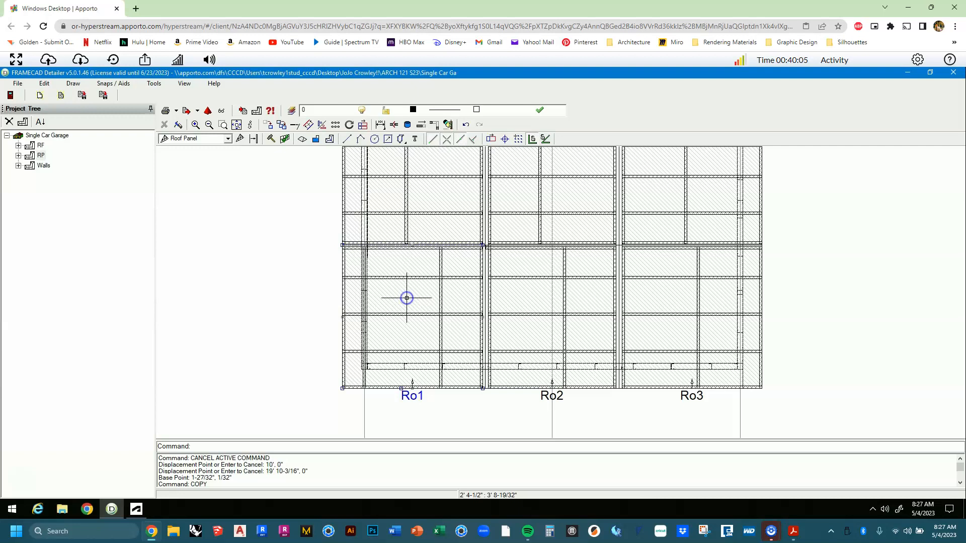
{"action": "double_click", "coordinate": [406, 298]}
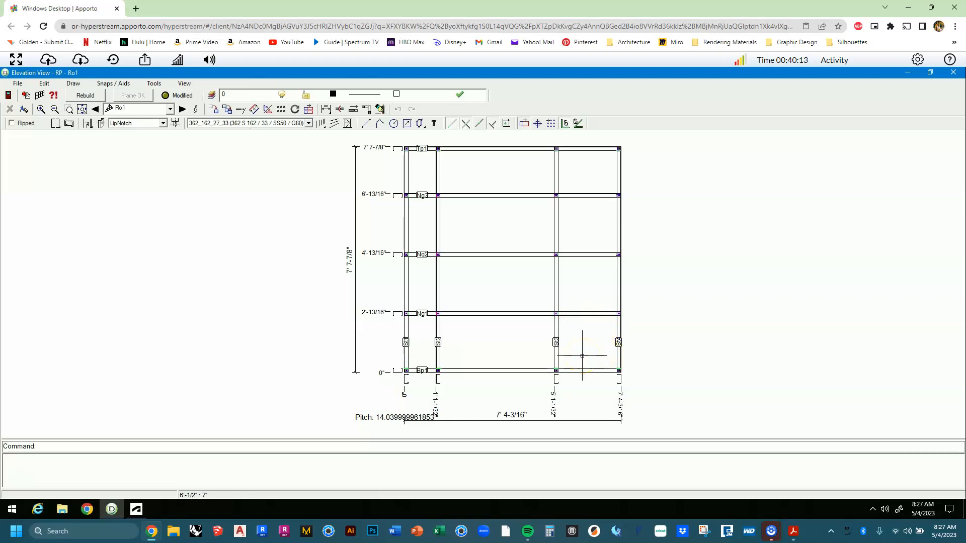
{"action": "scroll", "coordinate": [557, 375], "scroll_direction": "up", "scroll_amount": 3}
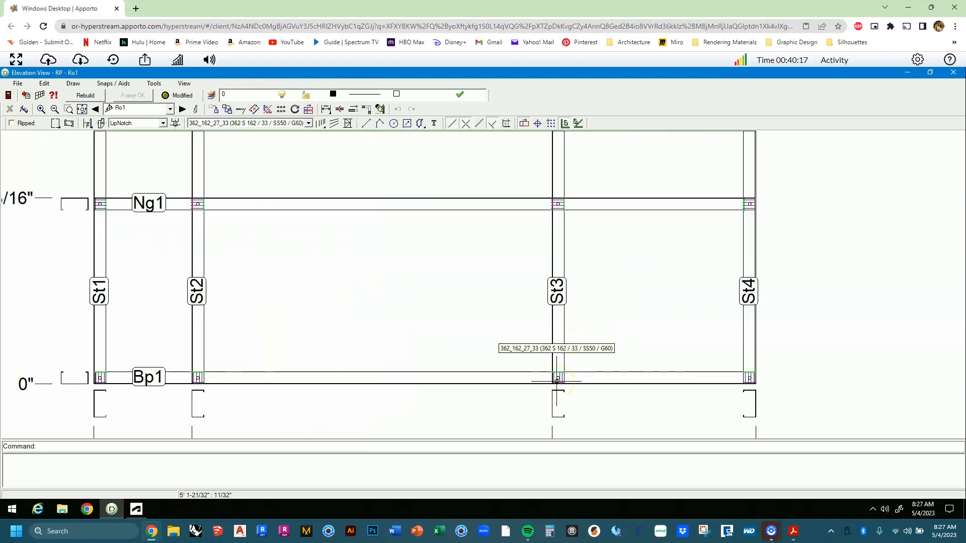
{"action": "scroll", "coordinate": [557, 379], "scroll_direction": "up", "scroll_amount": 3}
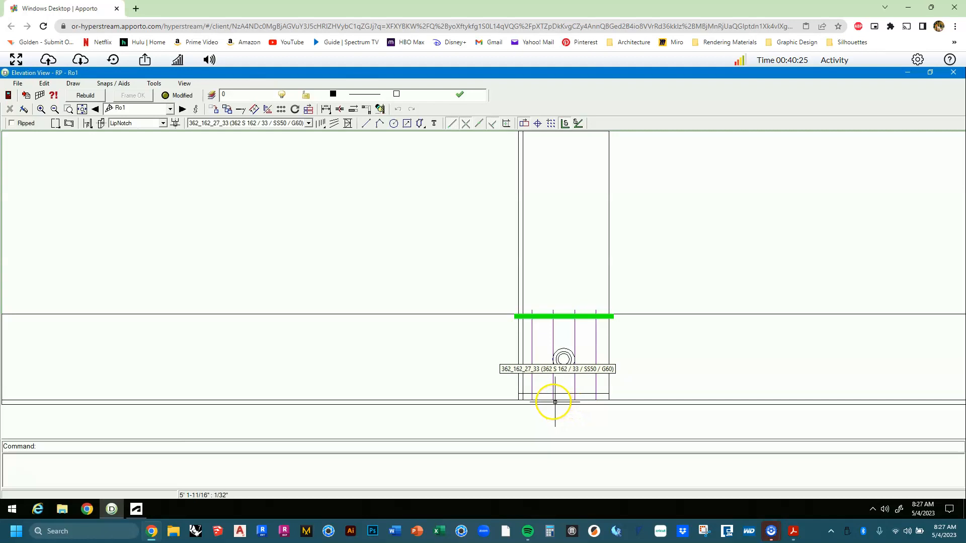
{"action": "left_click", "coordinate": [564, 400]}
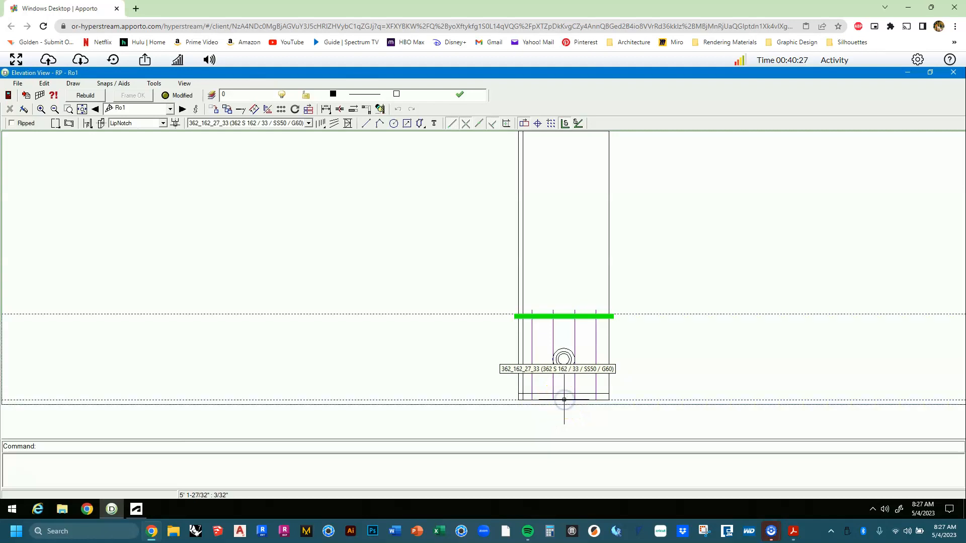
{"action": "key", "text": "Escape"}
{"action": "left_click", "coordinate": [564, 397]}
{"action": "key", "text": "Escape"}
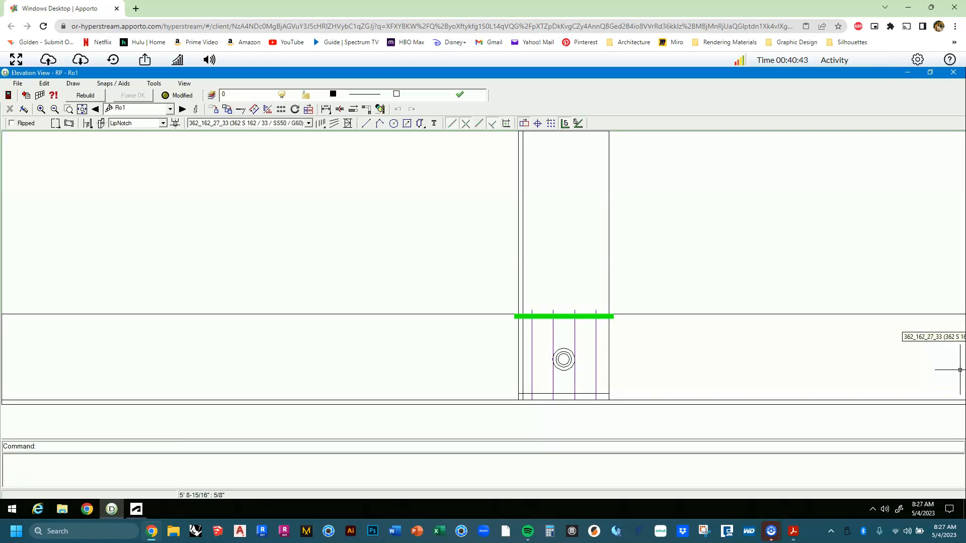
{"action": "scroll", "coordinate": [522, 400], "scroll_direction": "down", "scroll_amount": 4}
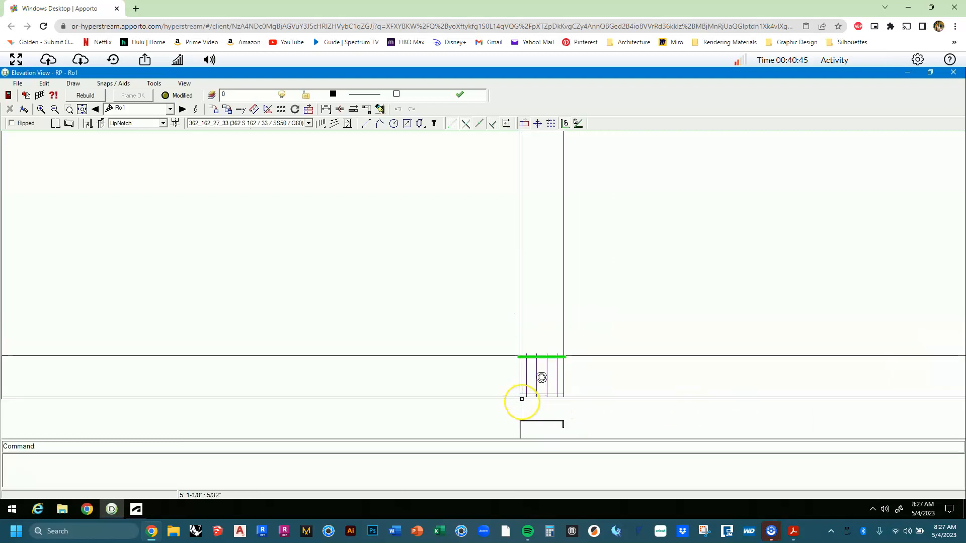
{"action": "scroll", "coordinate": [521, 401], "scroll_direction": "down", "scroll_amount": 3}
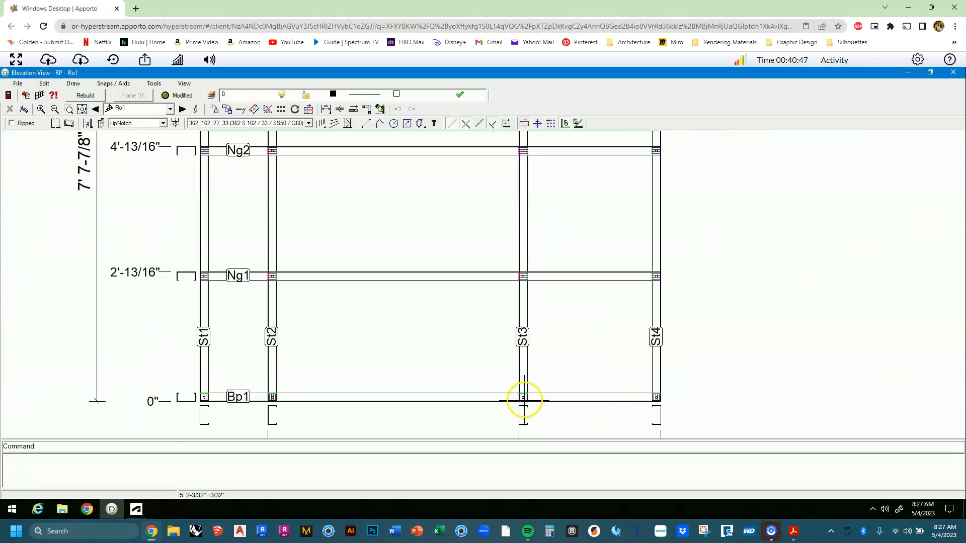
{"action": "scroll", "coordinate": [523, 400], "scroll_direction": "down", "scroll_amount": 2}
{"action": "scroll", "coordinate": [523, 399], "scroll_direction": "down", "scroll_amount": 1}
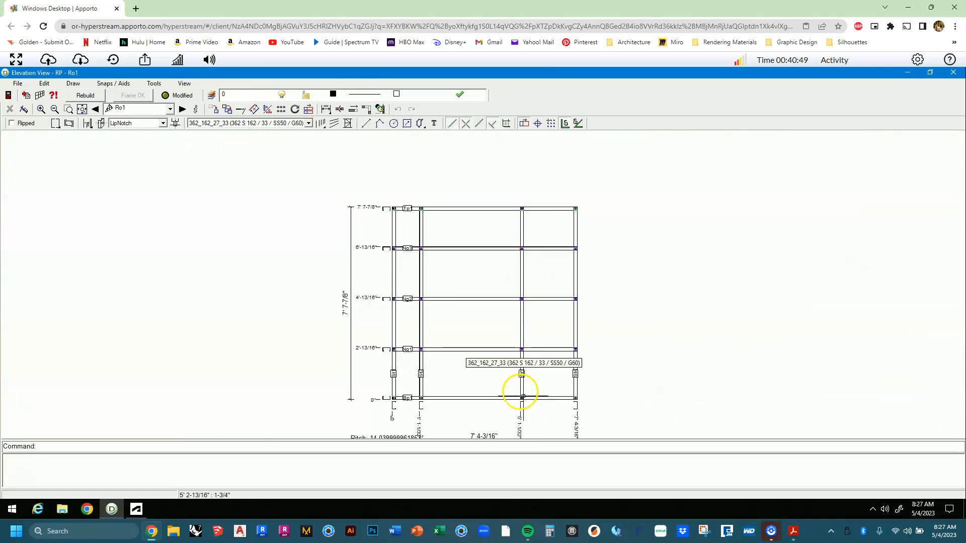
{"action": "scroll", "coordinate": [523, 396], "scroll_direction": "up", "scroll_amount": 4}
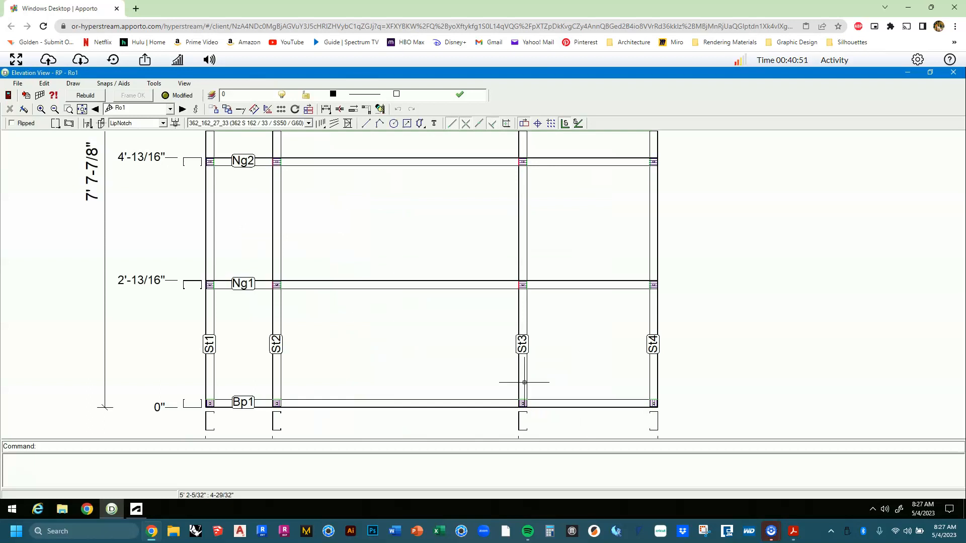
{"action": "scroll", "coordinate": [525, 384], "scroll_direction": "up", "scroll_amount": 5}
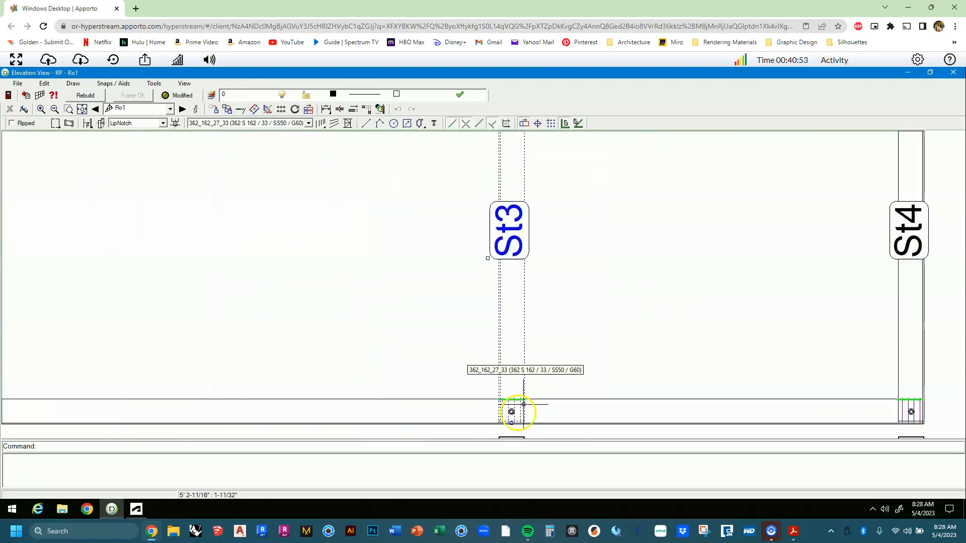
Drag stud St3 left along bottom plate Bp1 toward the 3' mark.
{"action": "middle_click_drag", "start_coordinate": [567, 320], "coordinate": [583, 304]}
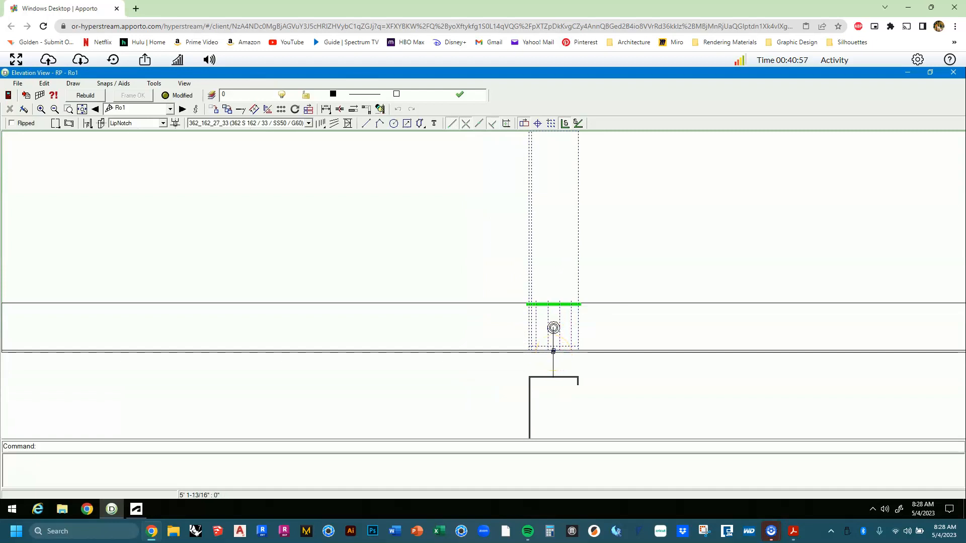
{"action": "left_click_drag", "start_coordinate": [554, 351], "coordinate": [293, 404]}
{"action": "scroll", "coordinate": [293, 404], "scroll_direction": "down", "scroll_amount": 3}
{"action": "middle_click_drag", "start_coordinate": [338, 403], "coordinate": [570, 385]}
{"action": "scroll", "coordinate": [569, 385], "scroll_direction": "down", "scroll_amount": 4}
{"action": "scroll", "coordinate": [569, 385], "scroll_direction": "up", "scroll_amount": 2}
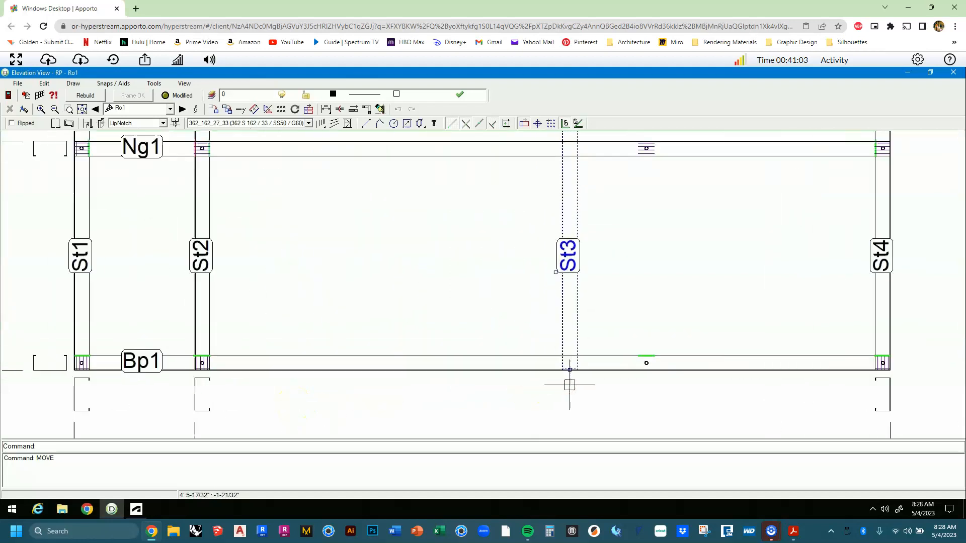
{"action": "left_click_drag", "start_coordinate": [569, 388], "coordinate": [465, 72]}
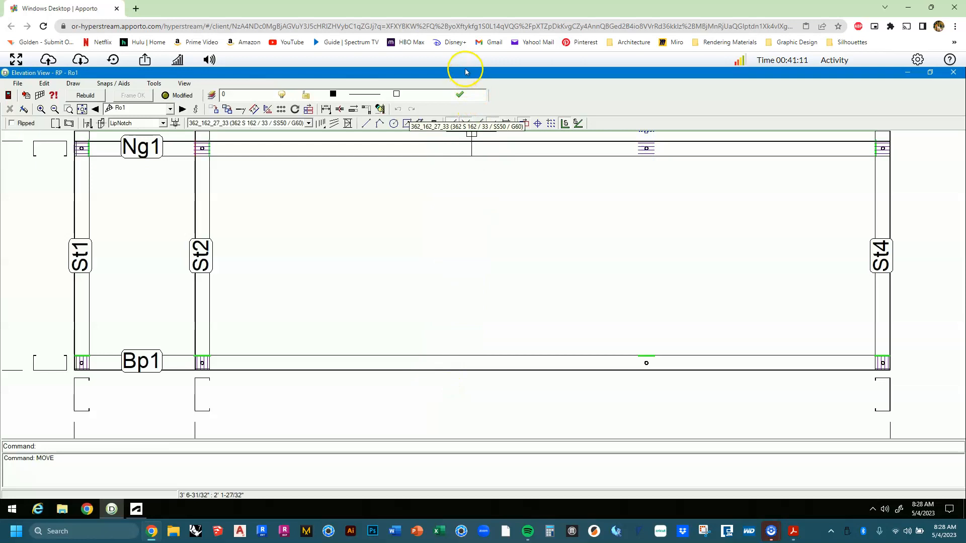
Turn on Snap Middle and drop St3 near the 3' position on Bp1.
{"action": "left_click", "coordinate": [478, 124]}
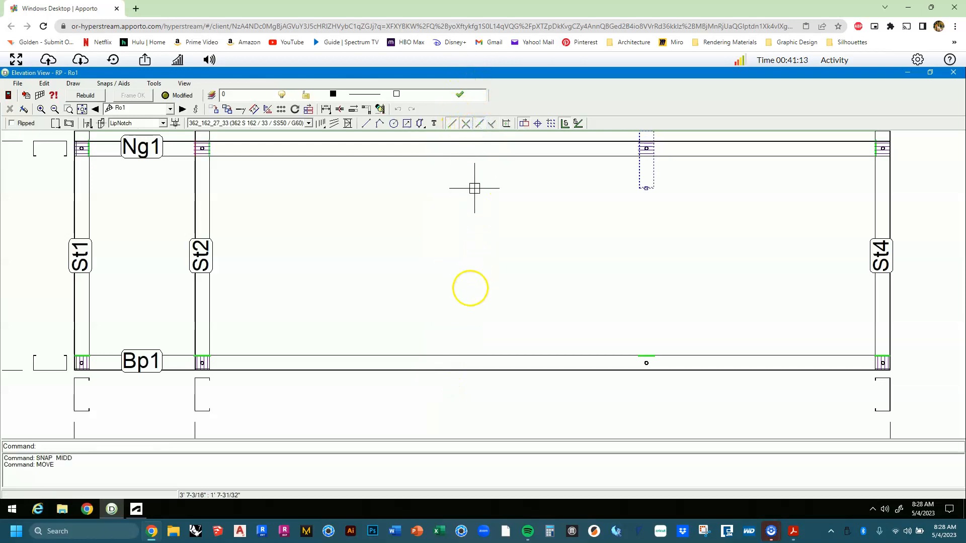
{"action": "left_click_drag", "start_coordinate": [447, 370], "coordinate": [466, 365]}
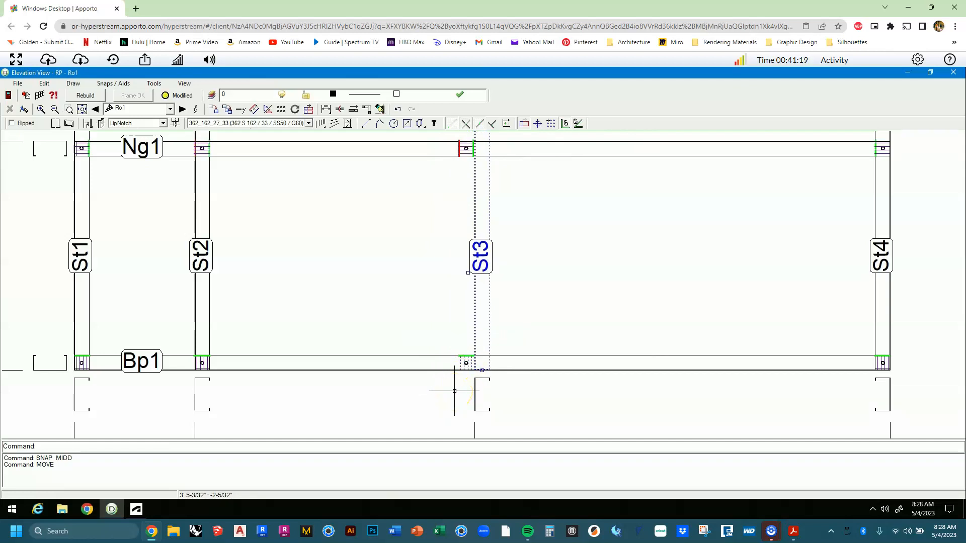
{"action": "scroll", "coordinate": [454, 391], "scroll_direction": "down", "scroll_amount": 5}
{"action": "scroll", "coordinate": [453, 391], "scroll_direction": "down", "scroll_amount": 3}
{"action": "scroll", "coordinate": [456, 381], "scroll_direction": "up", "scroll_amount": 8}
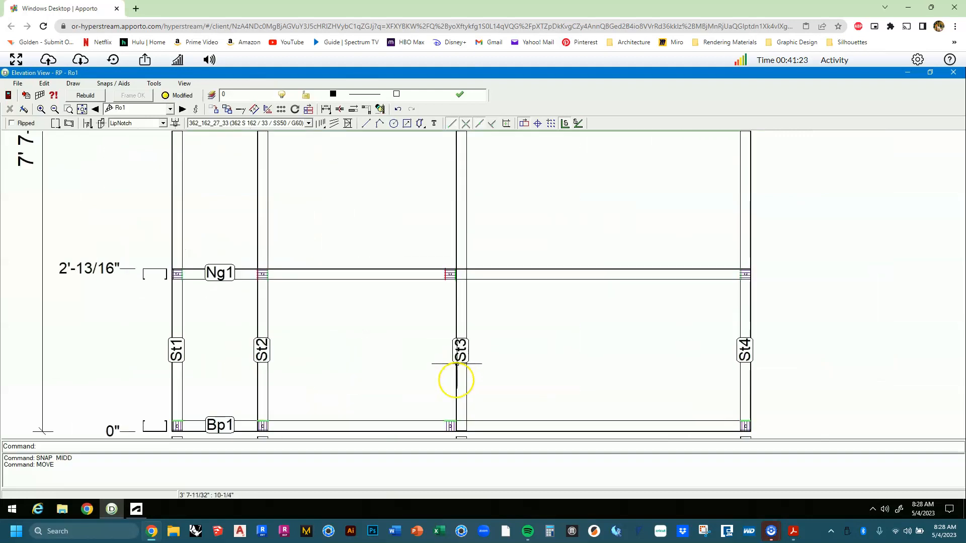
{"action": "scroll", "coordinate": [454, 380], "scroll_direction": "down", "scroll_amount": 3}
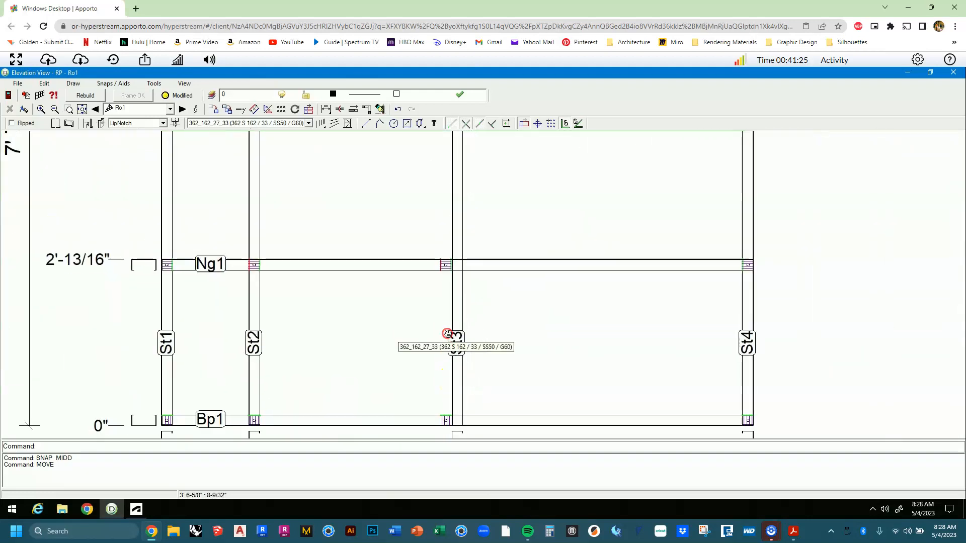
{"action": "scroll", "coordinate": [456, 420], "scroll_direction": "up", "scroll_amount": 8}
{"action": "scroll", "coordinate": [440, 384], "scroll_direction": "down", "scroll_amount": 4}
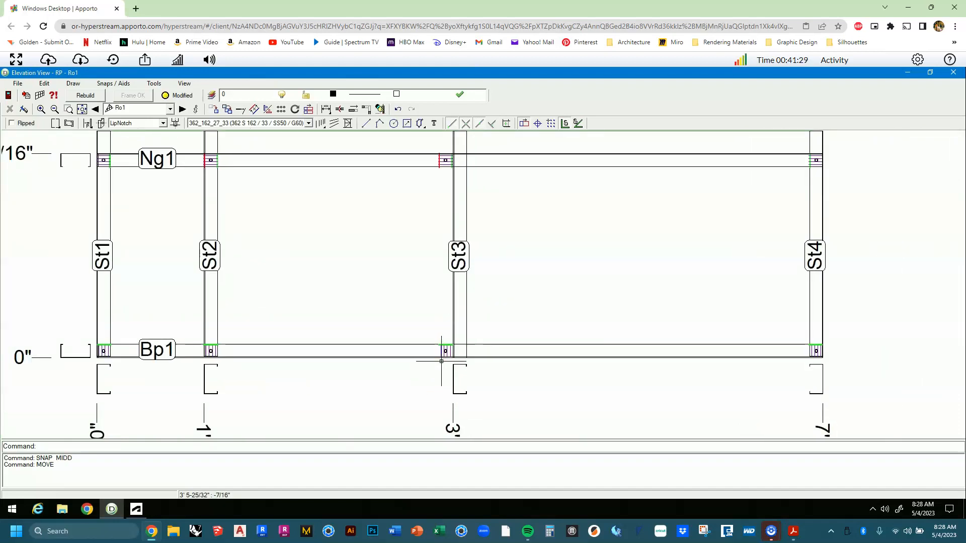
Undo the rough St3 move and select stud St3 again.
{"action": "left_click", "coordinate": [43, 84]}
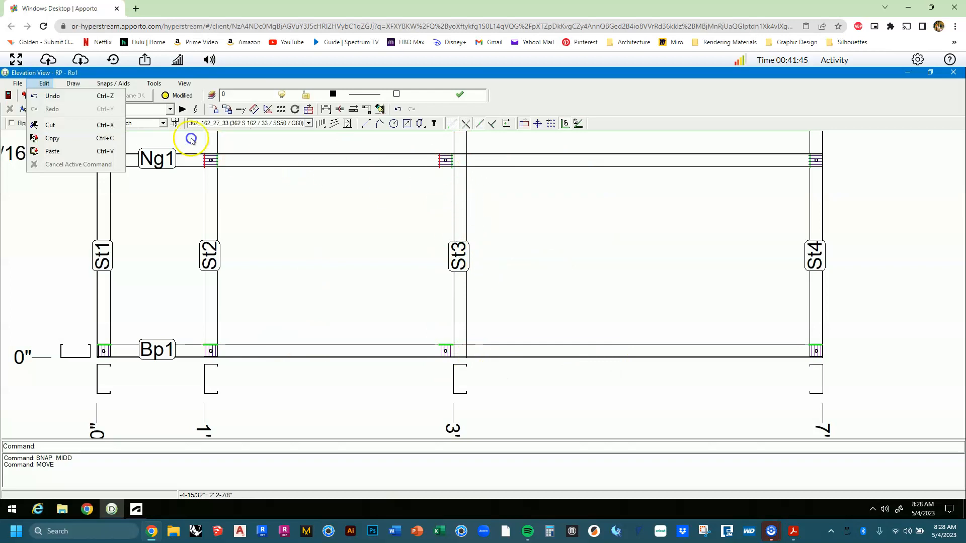
{"action": "left_click", "coordinate": [88, 98]}
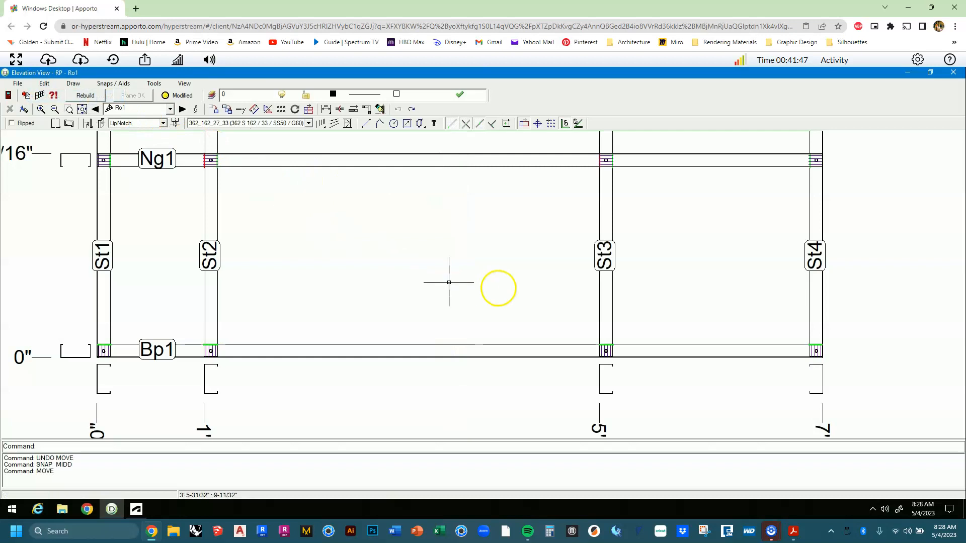
{"action": "left_click", "coordinate": [607, 305]}
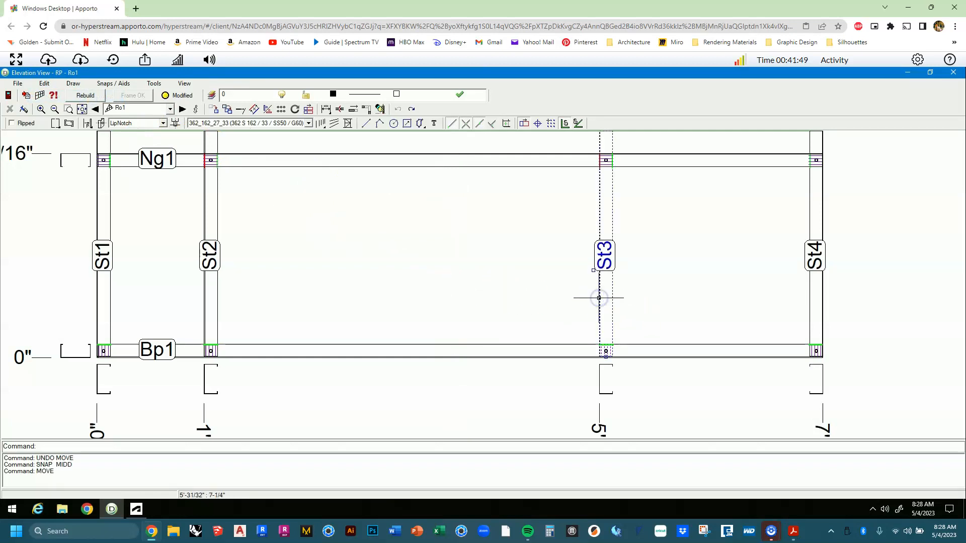
Move St3 with the m command from its bottom base point to the 3' position.
{"action": "type", "text": "m"}
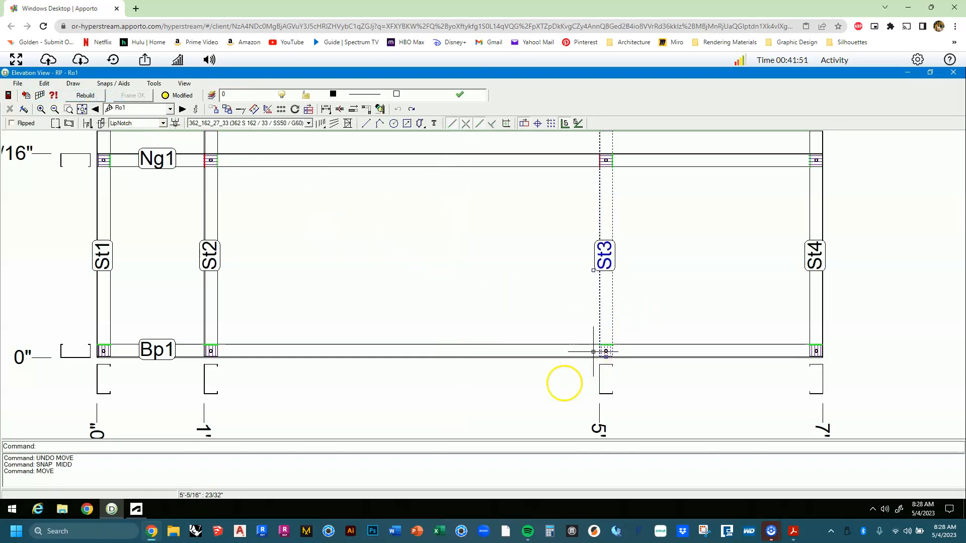
{"action": "key", "text": "Return"}
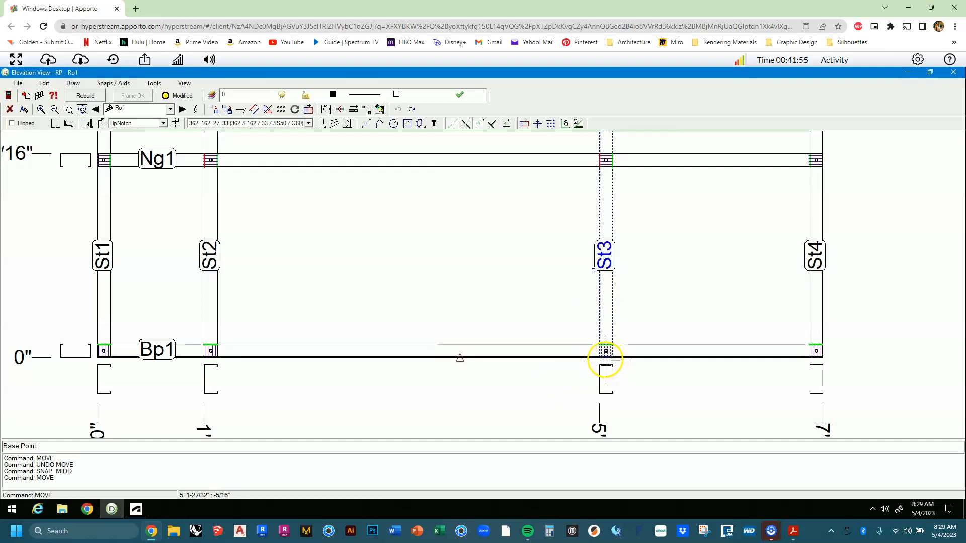
{"action": "scroll", "coordinate": [607, 358], "scroll_direction": "up", "scroll_amount": 2}
{"action": "scroll", "coordinate": [607, 358], "scroll_direction": "up", "scroll_amount": 2}
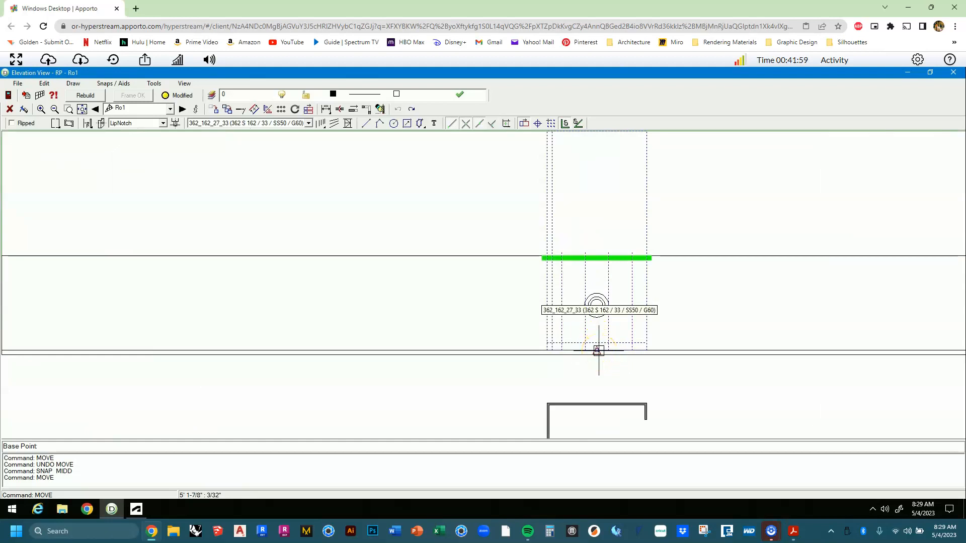
{"action": "left_click", "coordinate": [598, 350]}
{"action": "scroll", "coordinate": [597, 351], "scroll_direction": "down", "scroll_amount": 4}
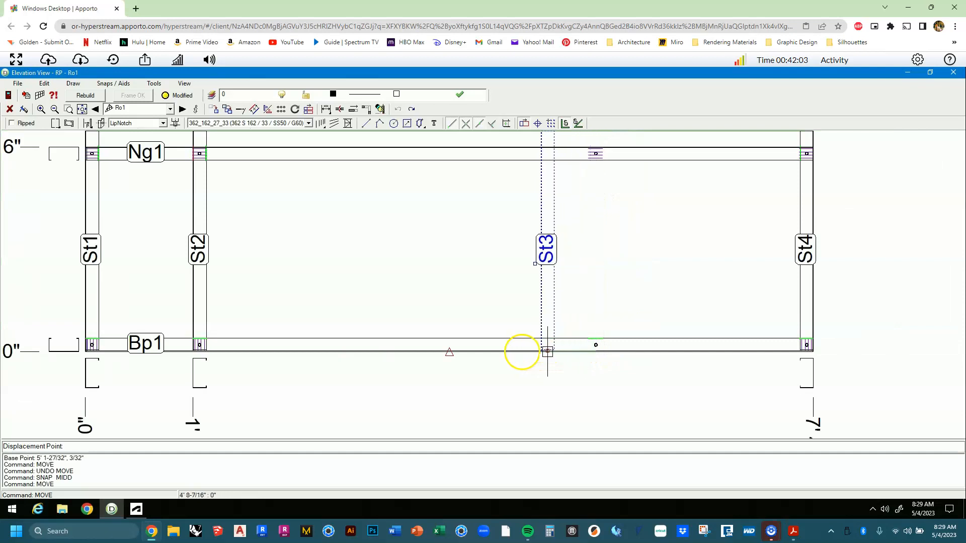
{"action": "left_click", "coordinate": [505, 351]}
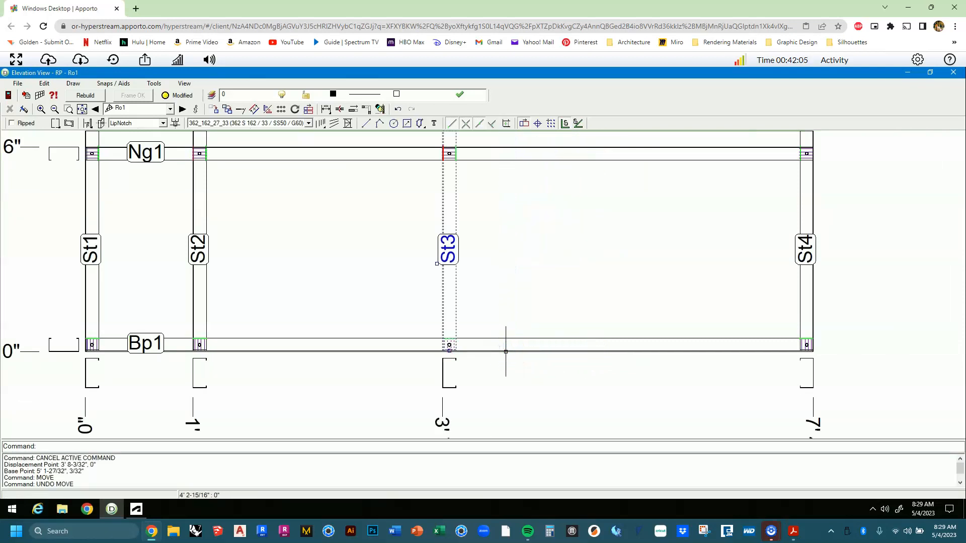
{"action": "key", "text": "Escape"}
Select stud St3 and stretch its bottom grip down past the bottom plate.
{"action": "scroll", "coordinate": [505, 345], "scroll_direction": "down", "scroll_amount": 3}
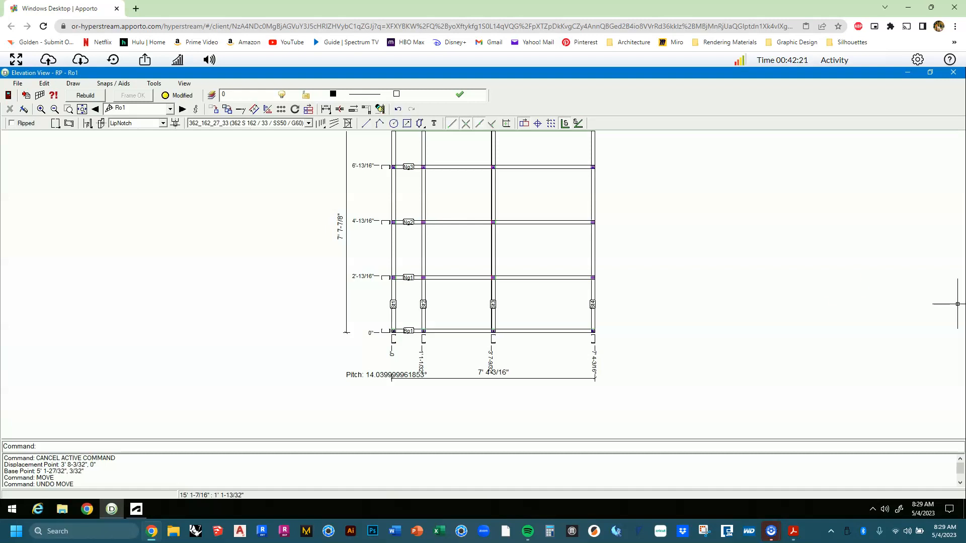
{"action": "scroll", "coordinate": [496, 327], "scroll_direction": "up", "scroll_amount": 5}
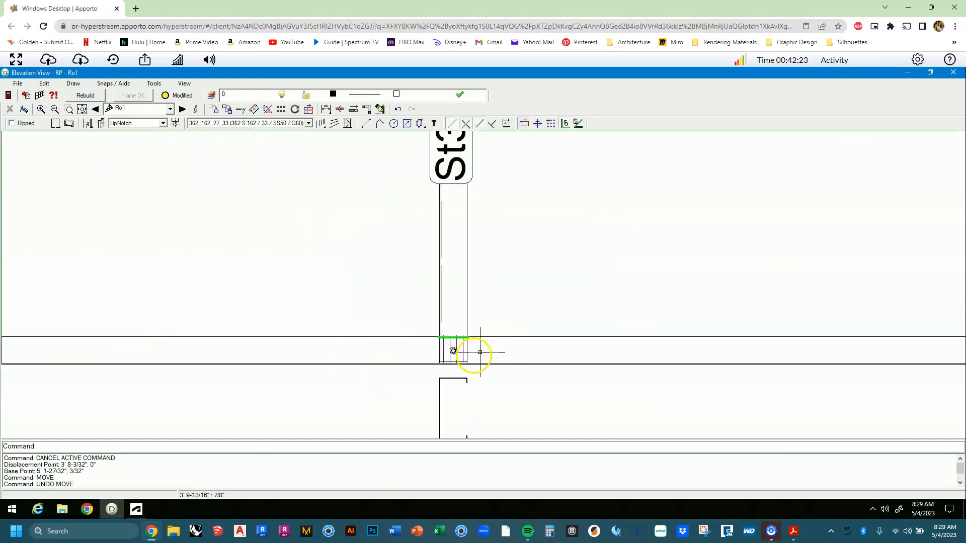
{"action": "scroll", "coordinate": [480, 352], "scroll_direction": "up", "scroll_amount": 2}
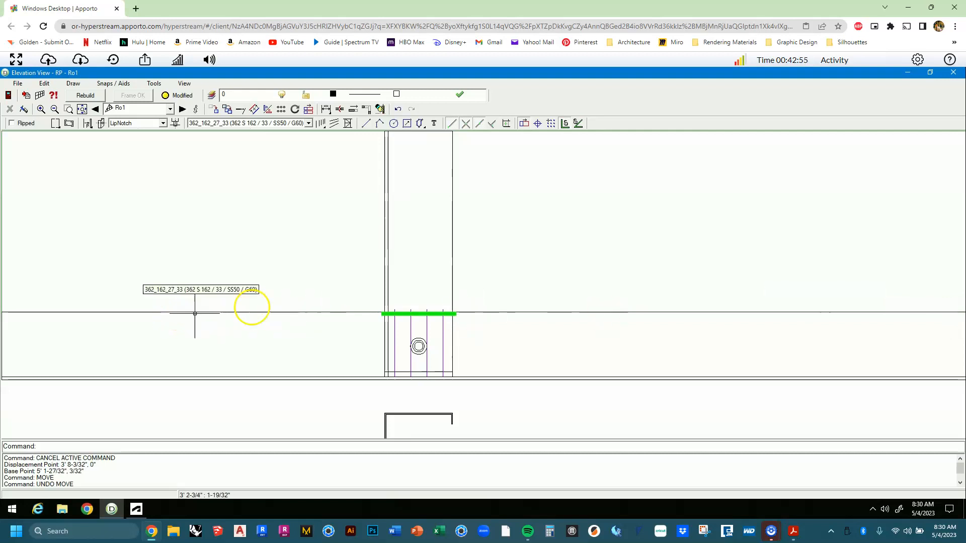
{"action": "left_click", "coordinate": [384, 290]}
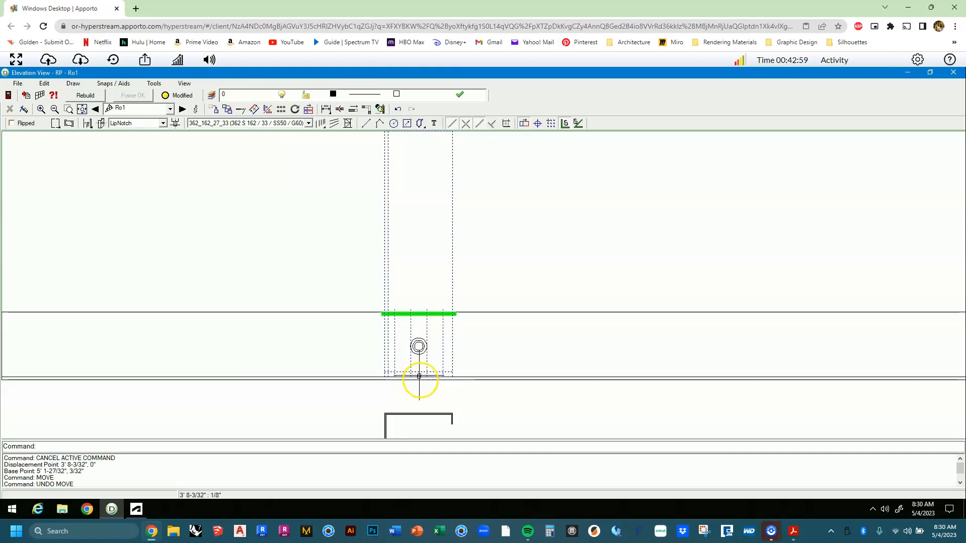
{"action": "left_click_drag", "start_coordinate": [418, 378], "coordinate": [418, 400]}
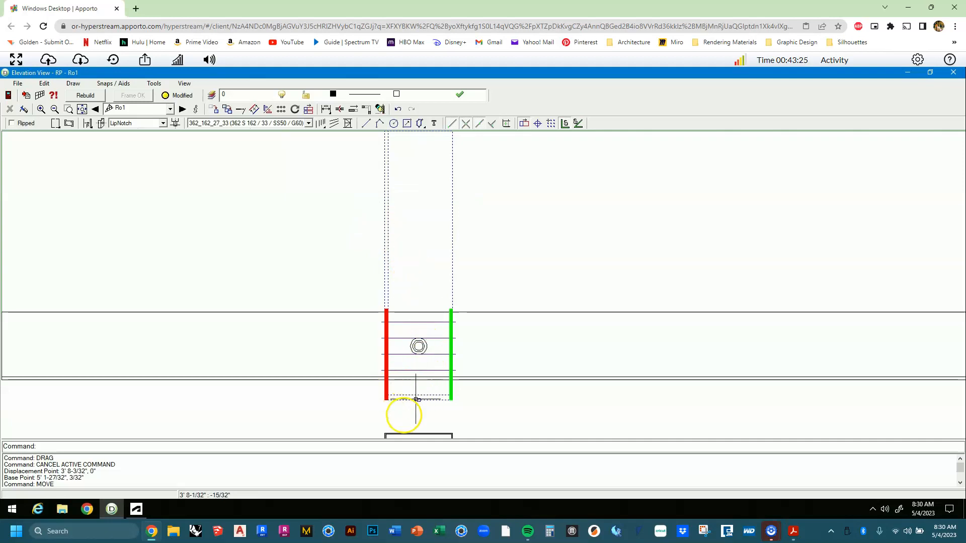
{"action": "left_click", "coordinate": [399, 406]}
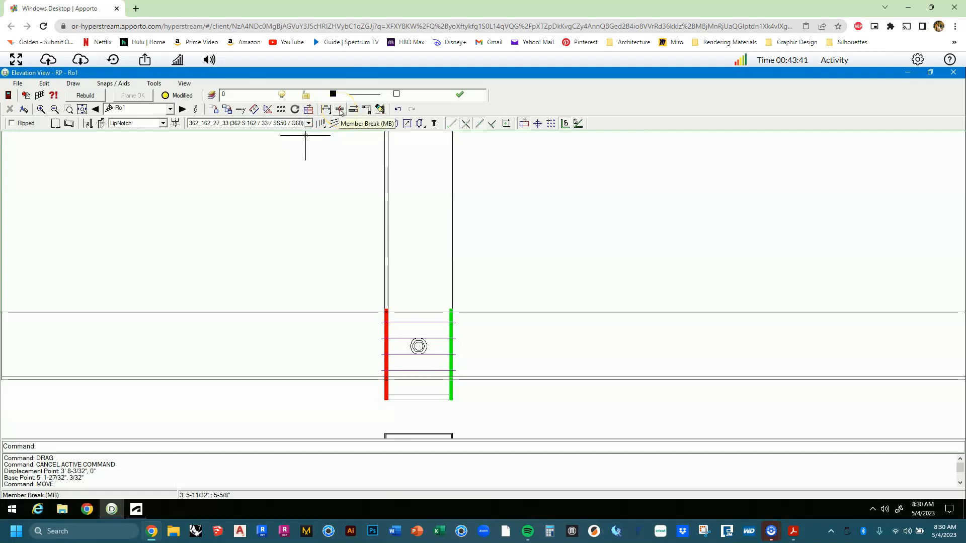
Try a Trim/Extend of the plate lines against the stud, then cancel it.
{"action": "left_click", "coordinate": [246, 109]}
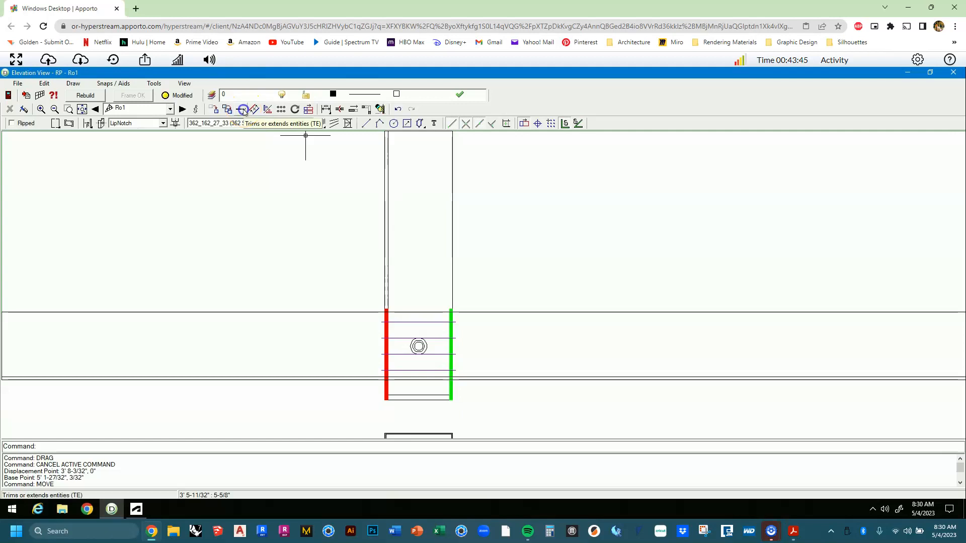
{"action": "left_click", "coordinate": [243, 110]}
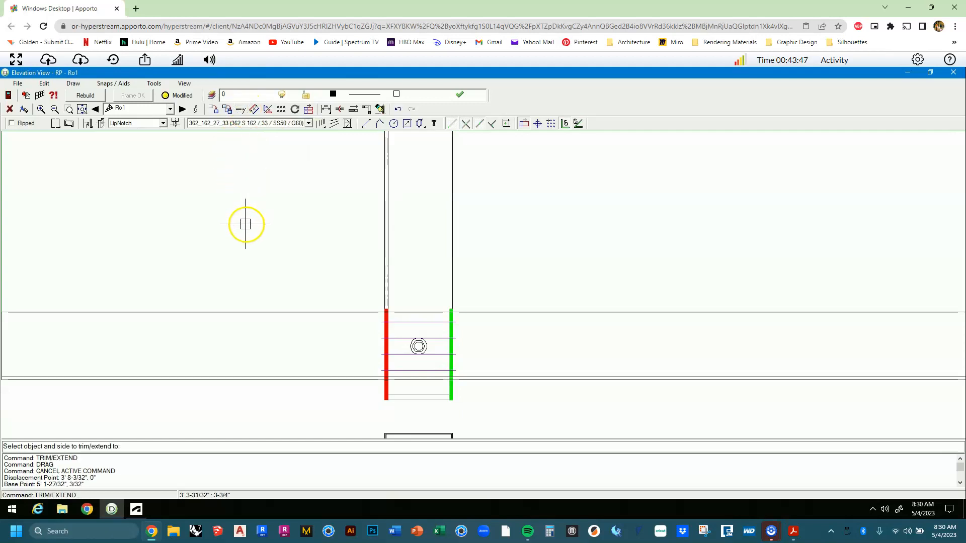
{"action": "left_click", "coordinate": [386, 284]}
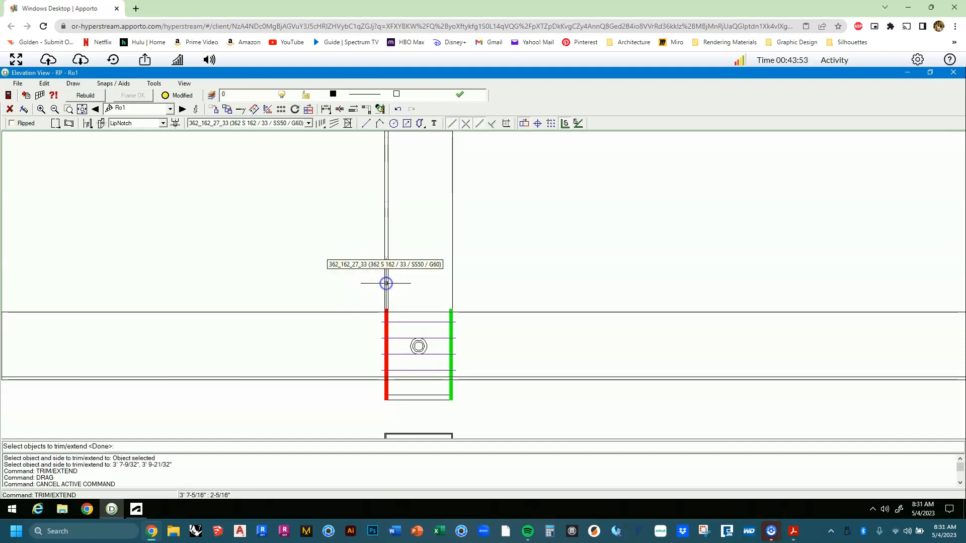
{"action": "left_click", "coordinate": [353, 334]}
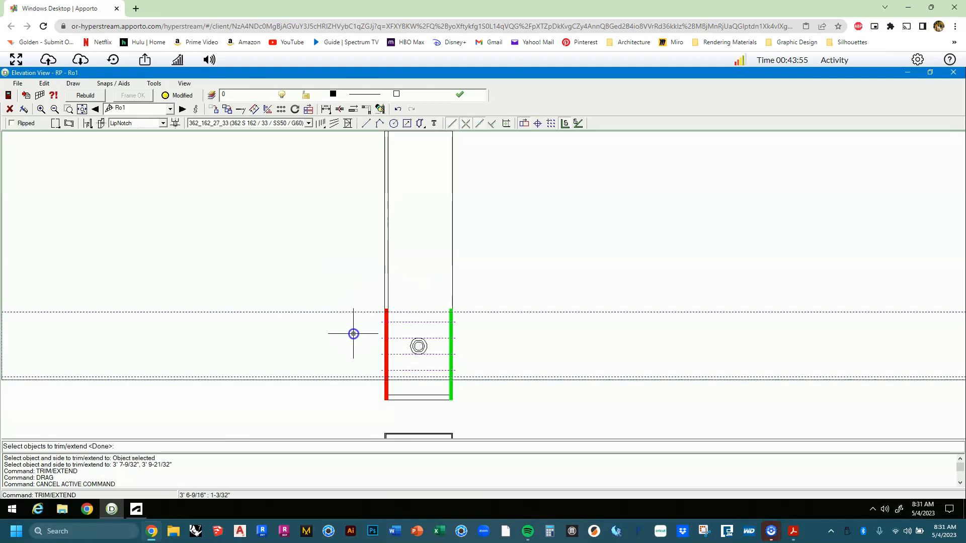
{"action": "left_click", "coordinate": [398, 282]}
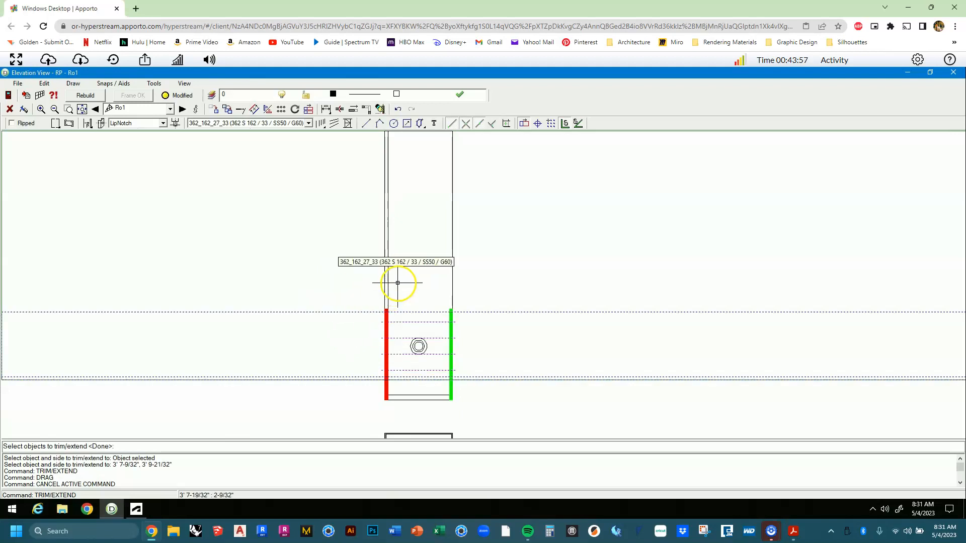
{"action": "key", "text": "Escape"}
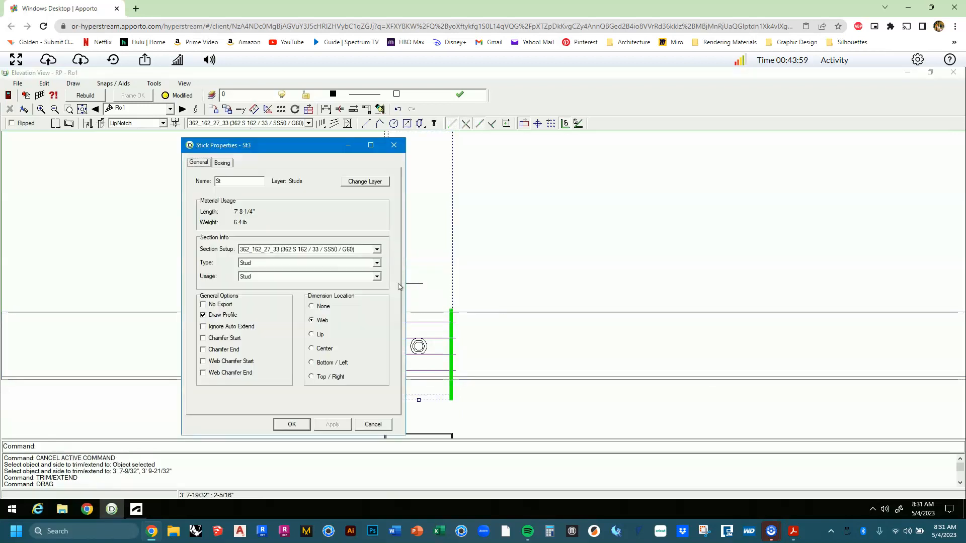
{"action": "key", "text": "Escape"}
Trim the short horizontal members back to their stud boundaries with Trim/Extend.
{"action": "left_click", "coordinate": [240, 112]}
{"action": "left_click", "coordinate": [380, 251]}
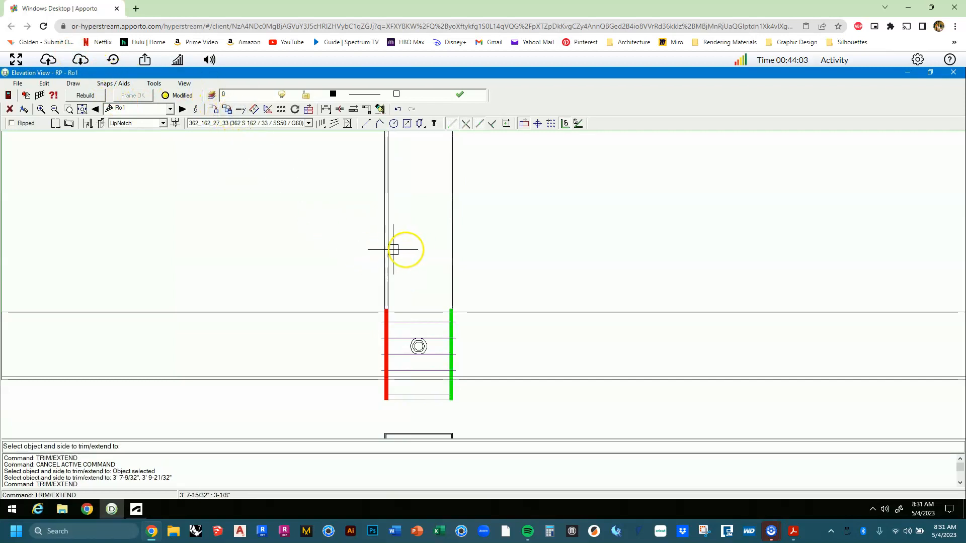
{"action": "left_click", "coordinate": [404, 287]}
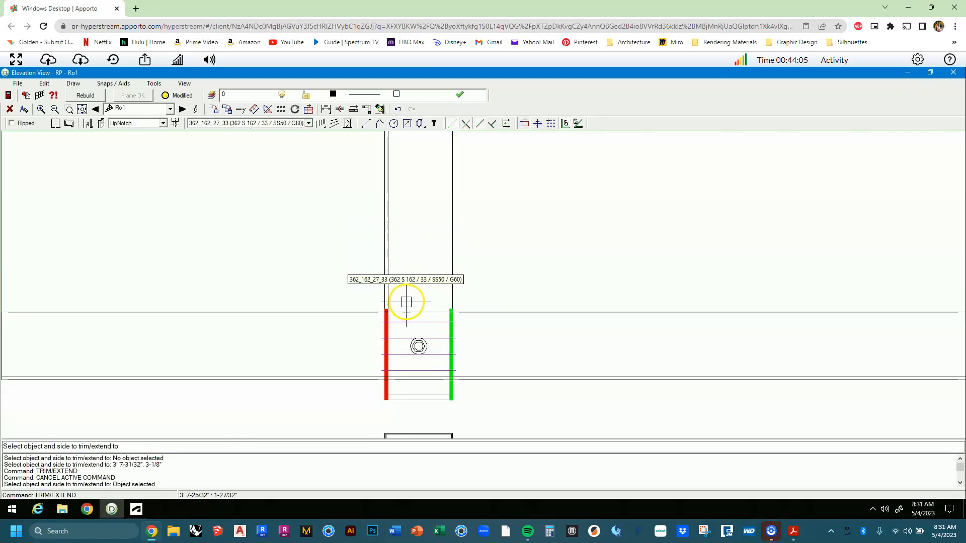
{"action": "left_click", "coordinate": [386, 275]}
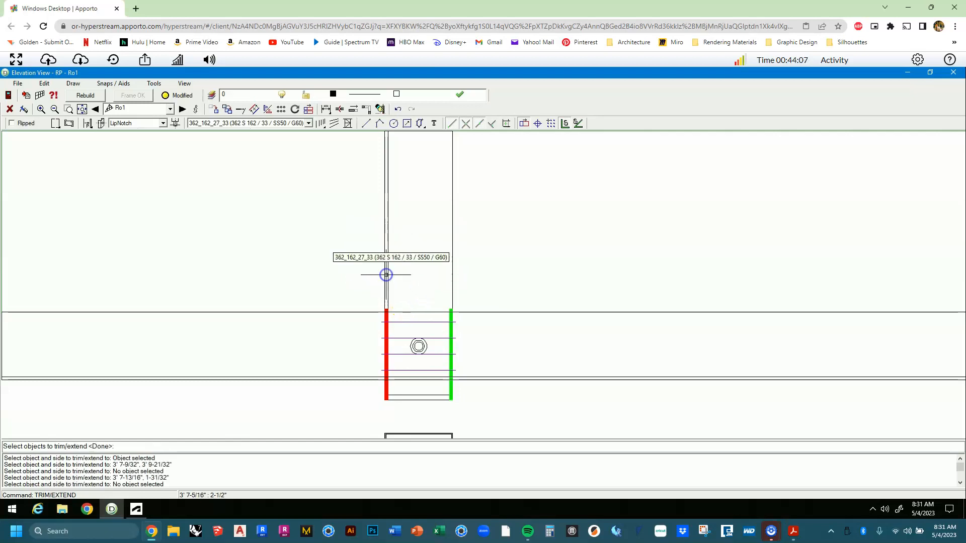
{"action": "left_click", "coordinate": [442, 273]}
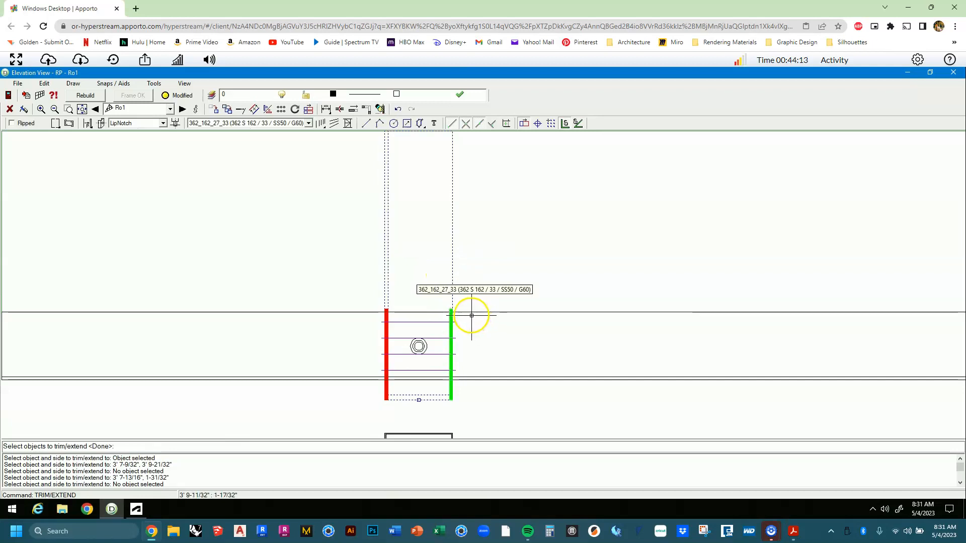
{"action": "key", "text": "Return"}
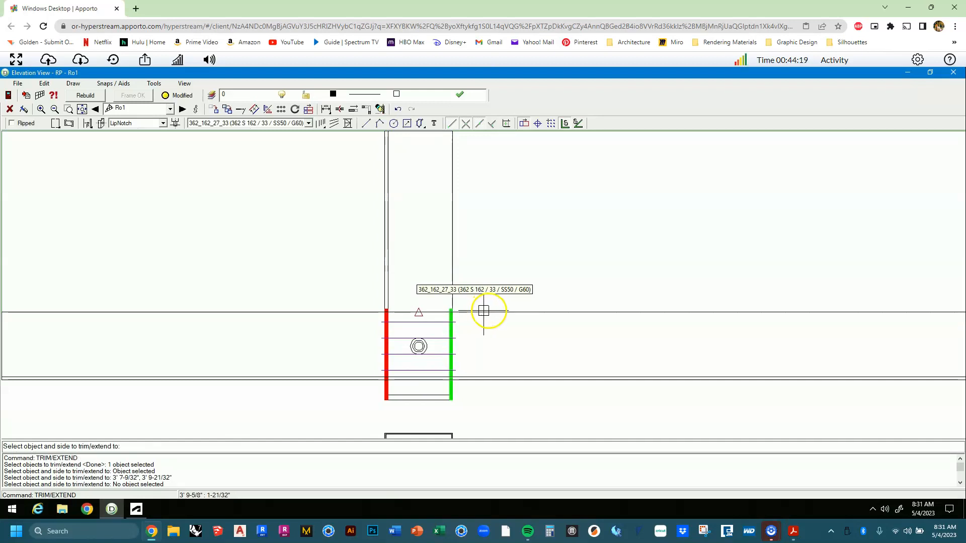
{"action": "left_click", "coordinate": [492, 310]}
{"action": "left_click", "coordinate": [481, 327]}
{"action": "left_click", "coordinate": [474, 349]}
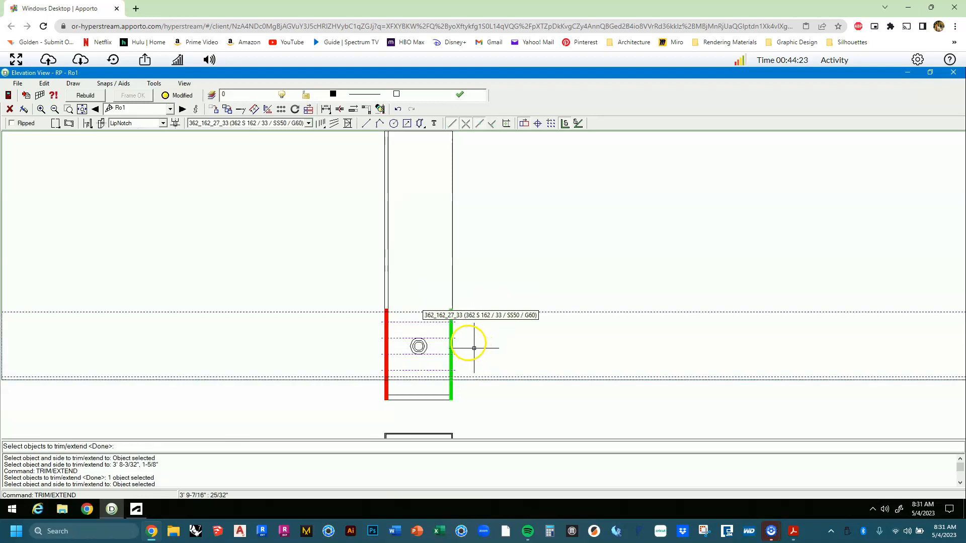
{"action": "key", "text": "Escape"}
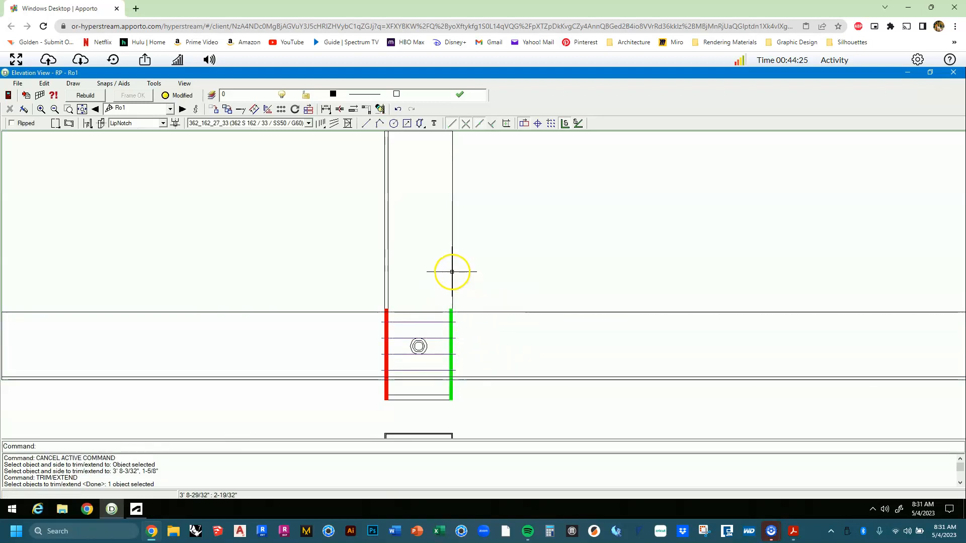
Trim the stud to the bottom plate line and extend members to the top plate.
{"action": "left_click", "coordinate": [217, 111]}
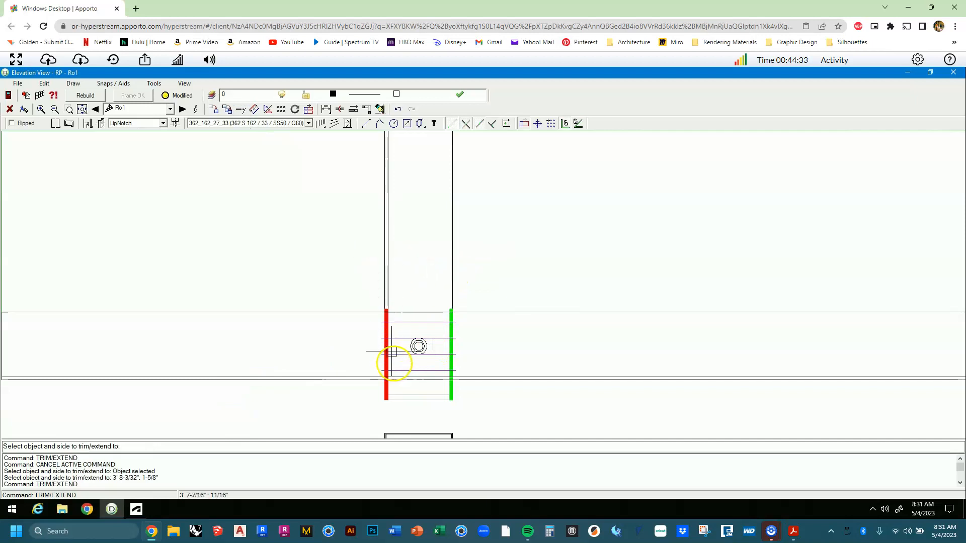
{"action": "left_click", "coordinate": [414, 400]}
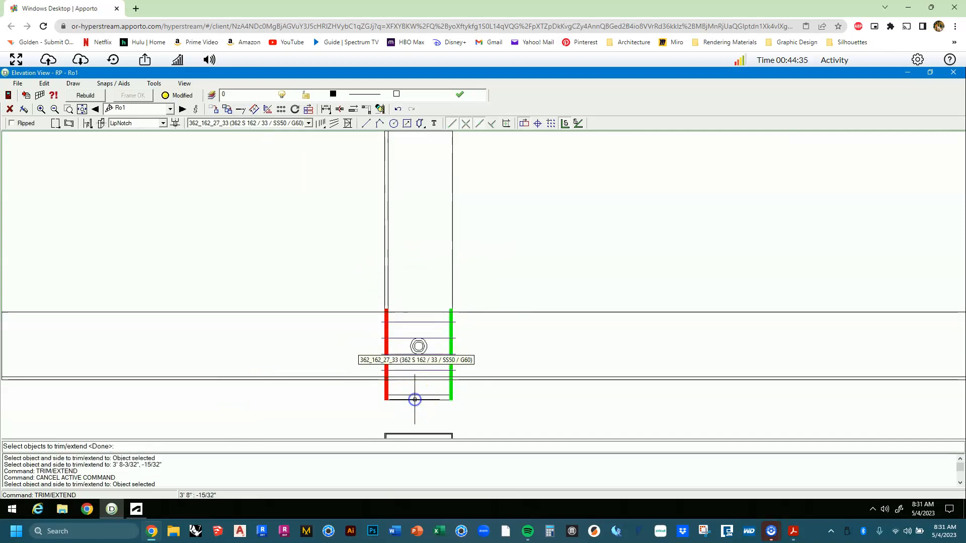
{"action": "left_click", "coordinate": [415, 395]}
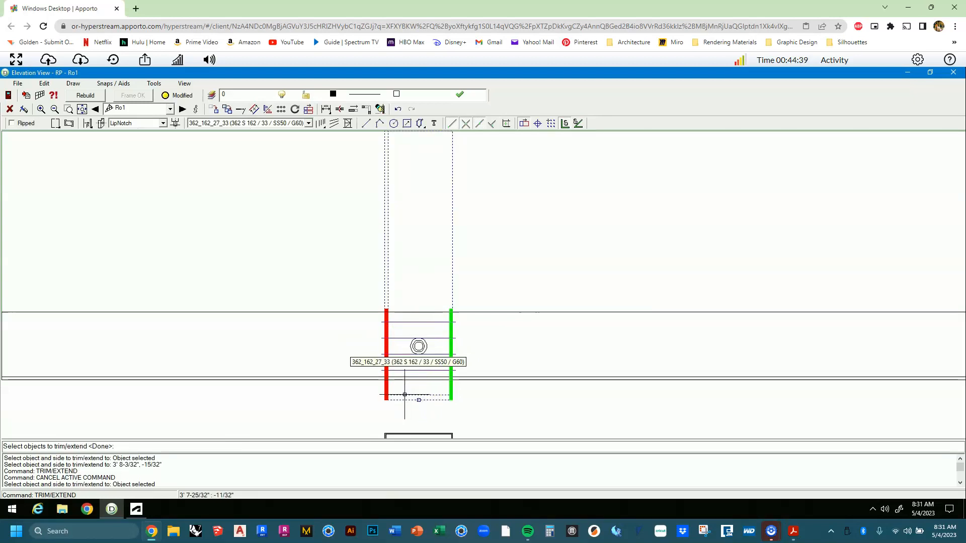
{"action": "right_click", "coordinate": [404, 394]}
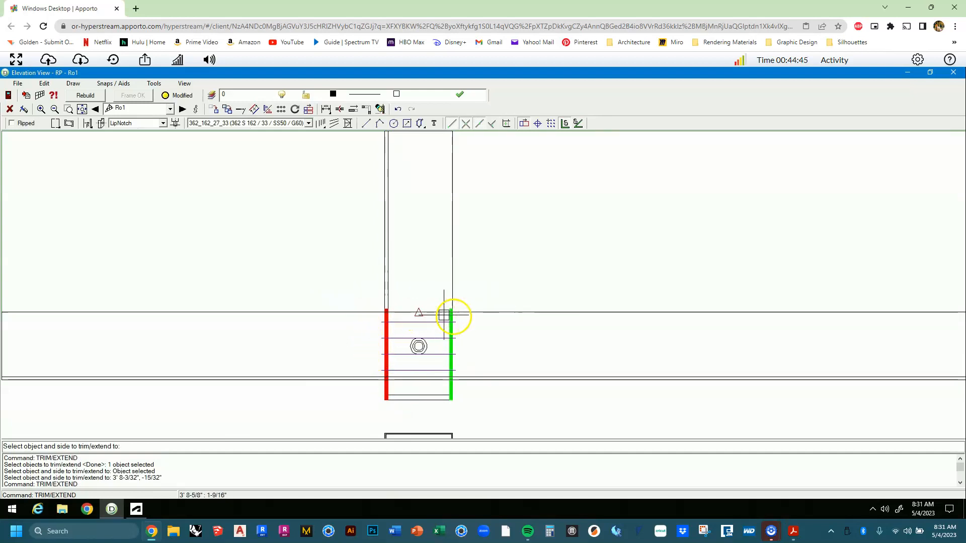
{"action": "left_click", "coordinate": [476, 332]}
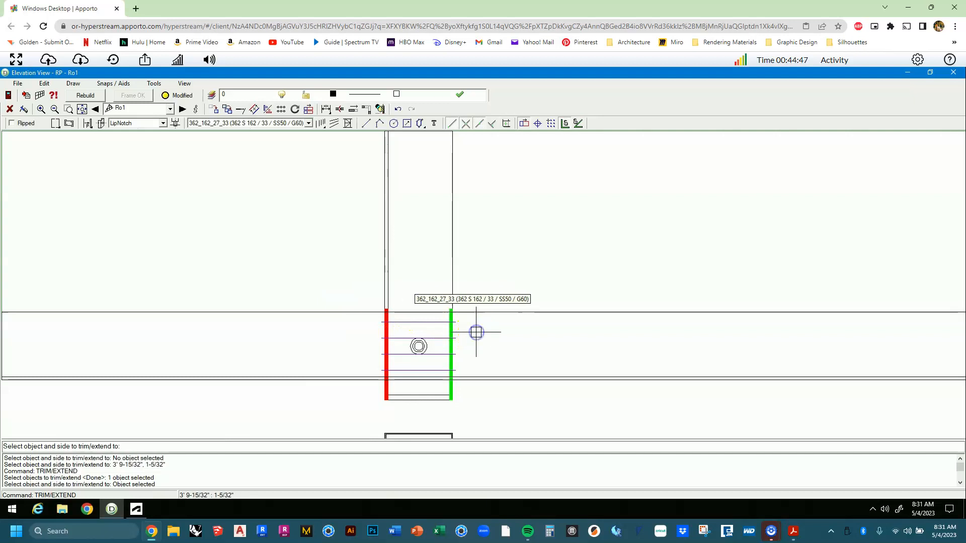
{"action": "left_click", "coordinate": [476, 312]}
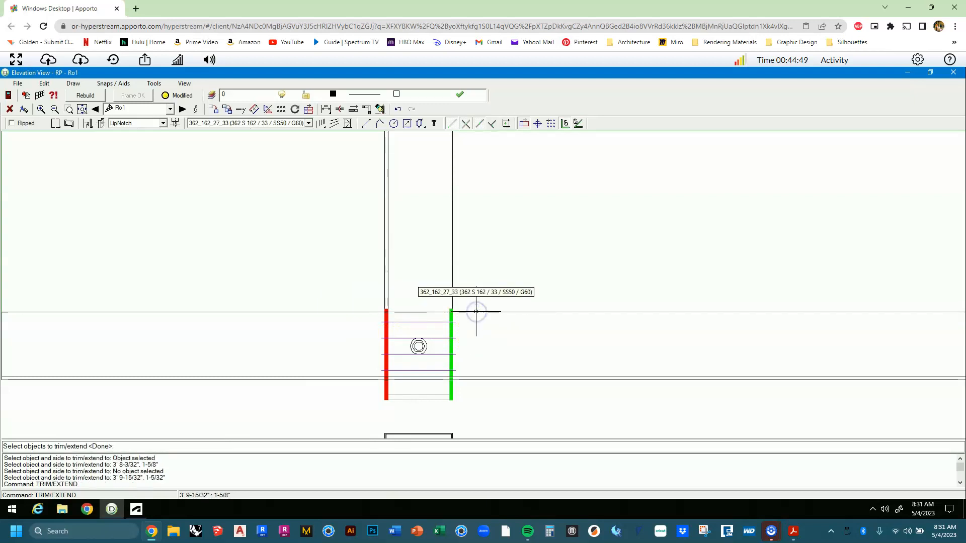
{"action": "mouse_move", "coordinate": [474, 297]}
{"action": "left_mouse_down"}
{"action": "mouse_move", "coordinate": [477, 425]}
{"action": "mouse_move", "coordinate": [470, 413]}
{"action": "left_mouse_up"}
{"action": "right_click", "coordinate": [470, 412]}
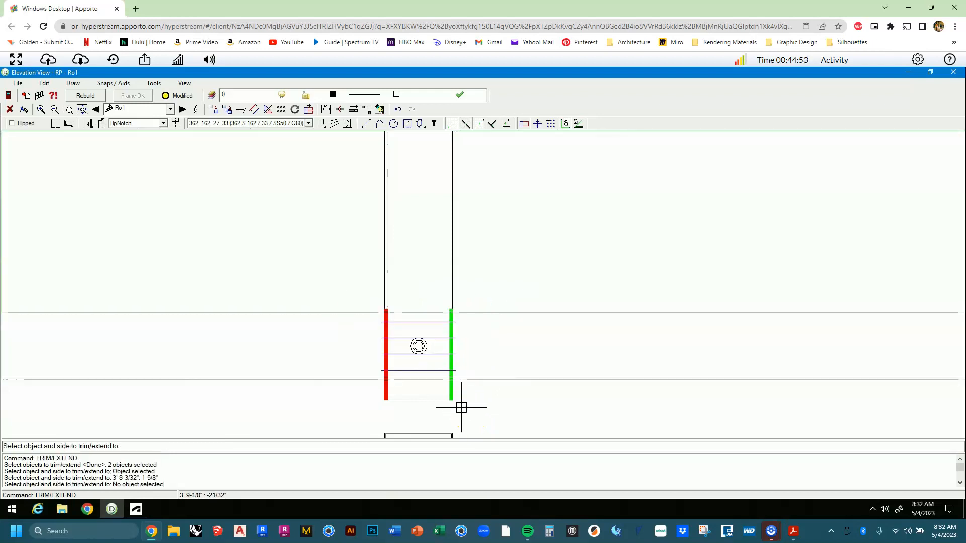
{"action": "key", "text": "Escape"}
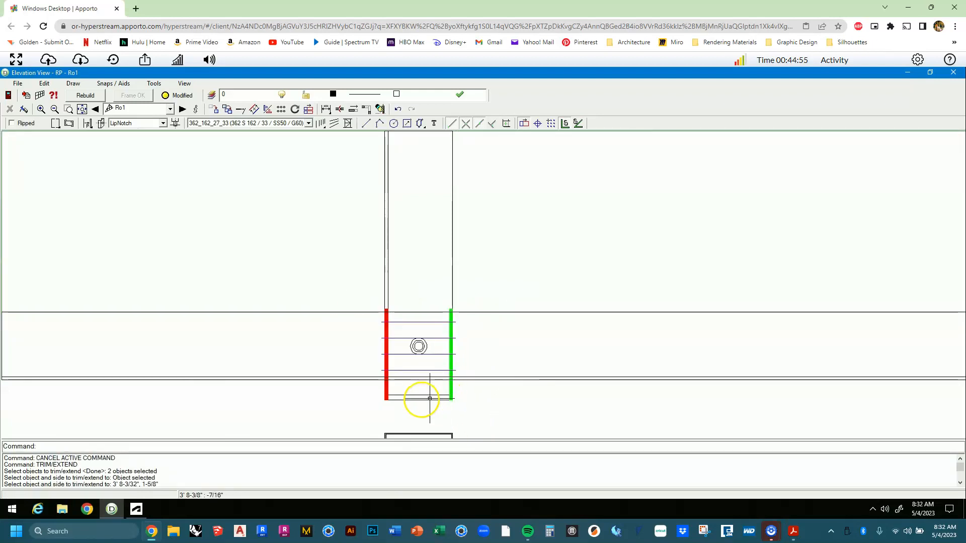
Pull the stud's bottom end back up to meet the bottom plate.
{"action": "left_click", "coordinate": [418, 400]}
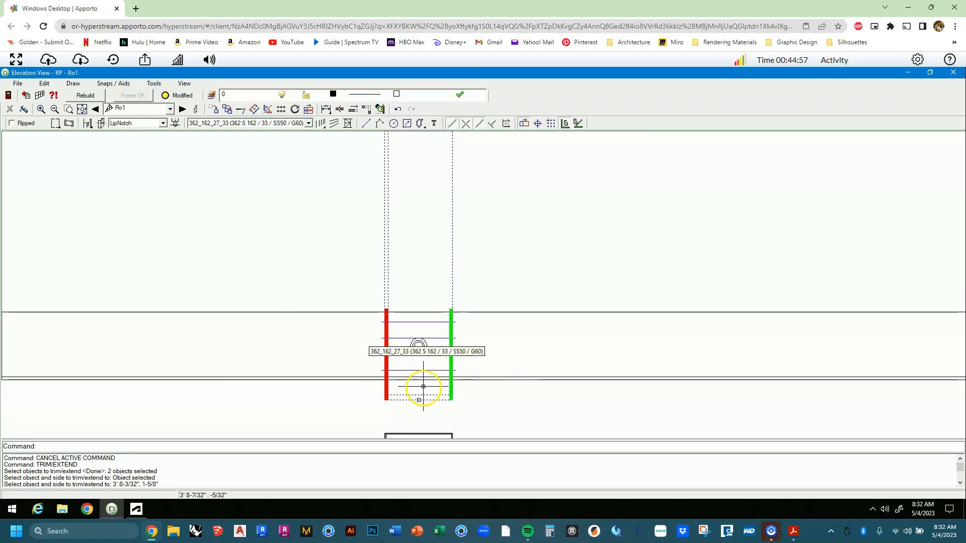
{"action": "left_click_drag", "start_coordinate": [417, 400], "coordinate": [418, 380]}
{"action": "scroll", "coordinate": [428, 394], "scroll_direction": "down", "scroll_amount": 5}
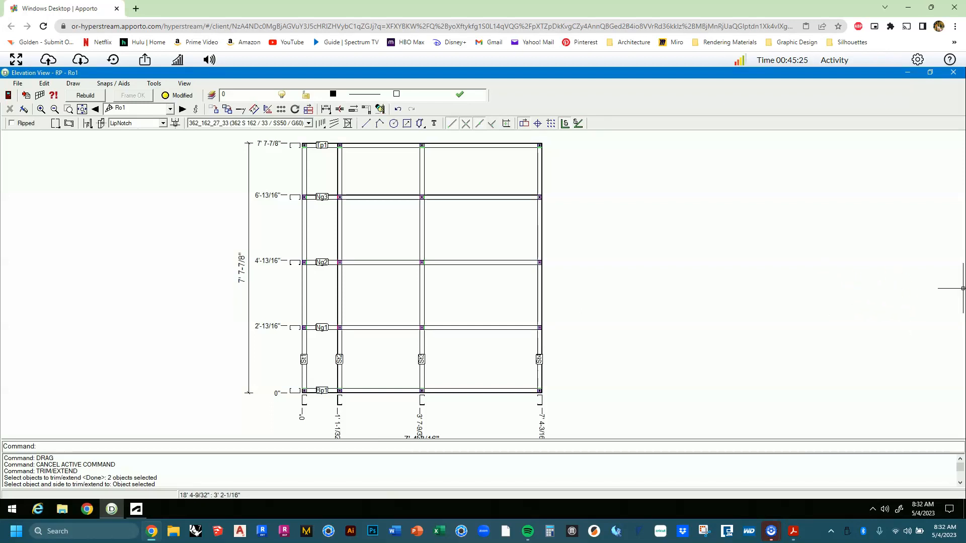
Place braces from St1 up to St3 at Ng2 and from Ng2 down to St4, then close Ro1's elevation.
{"action": "left_click", "coordinate": [349, 124]}
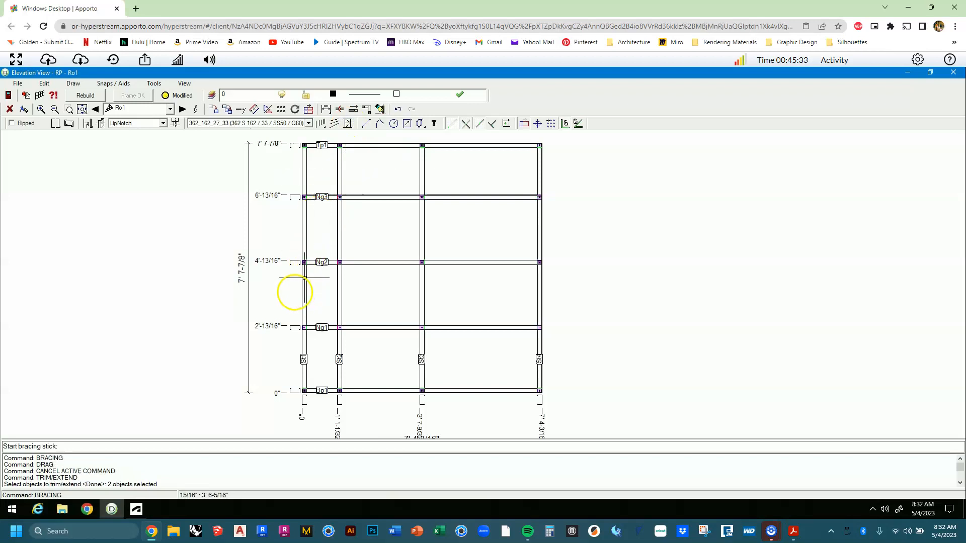
{"action": "scroll", "coordinate": [298, 322], "scroll_direction": "up", "scroll_amount": 2}
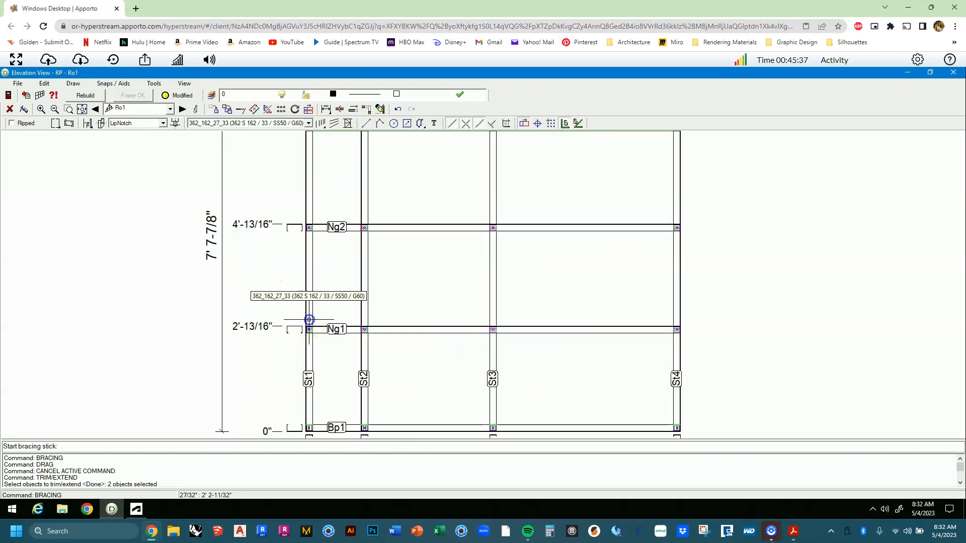
{"action": "left_click", "coordinate": [309, 320]}
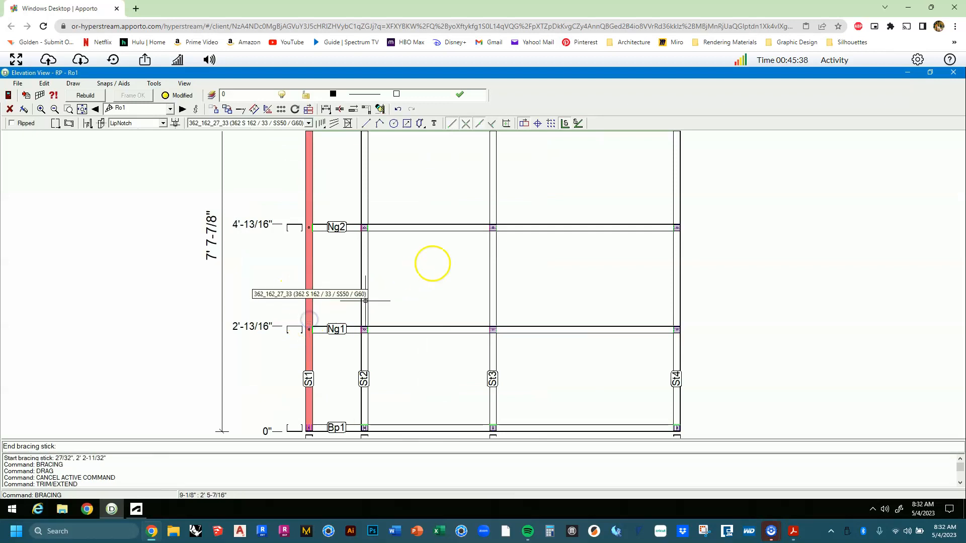
{"action": "left_click", "coordinate": [485, 228]}
{"action": "left_click", "coordinate": [514, 227]}
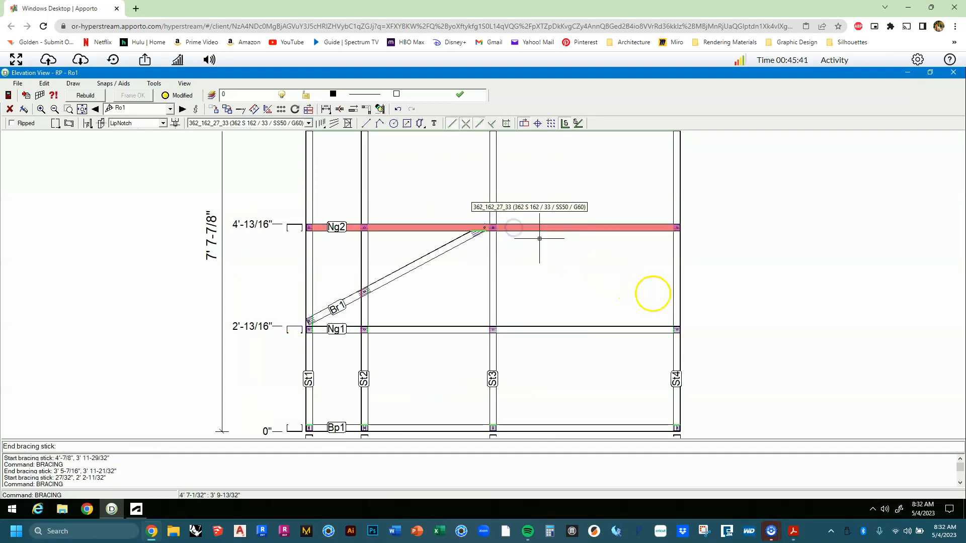
{"action": "left_click", "coordinate": [676, 313]}
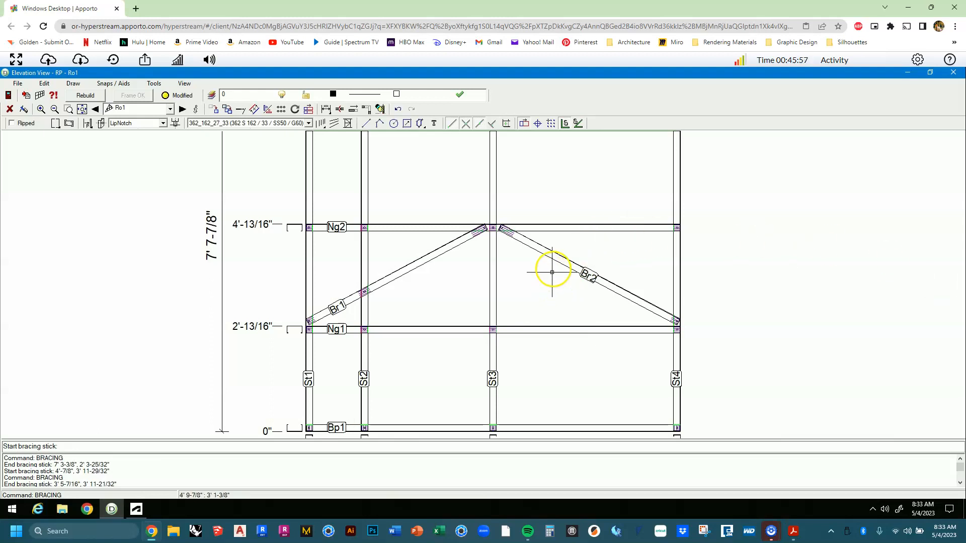
{"action": "key", "text": "Escape"}
{"action": "left_click", "coordinate": [954, 72]}
{"action": "left_click", "coordinate": [691, 205]}
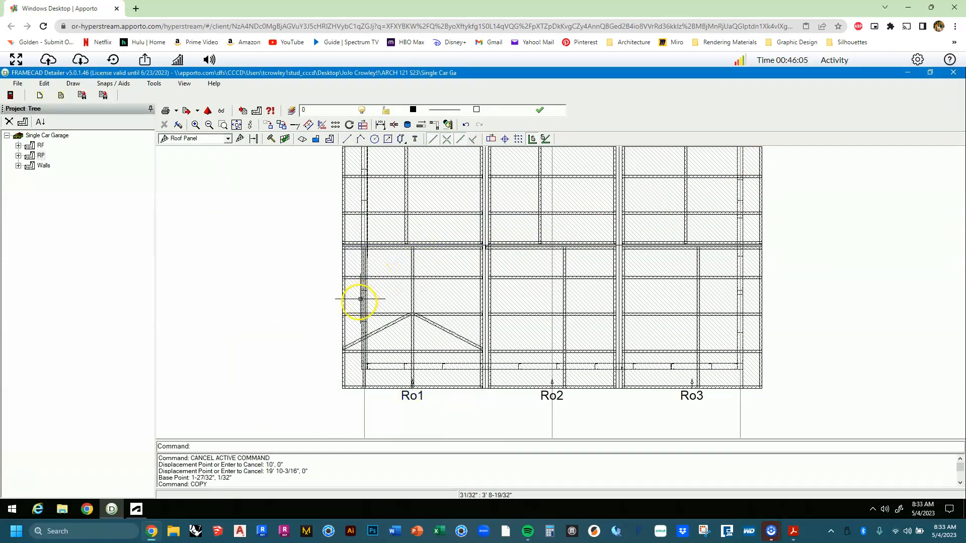
Open roof panel Ro2's elevation to inspect it, then close it.
{"action": "scroll", "coordinate": [366, 354], "scroll_direction": "up", "scroll_amount": 4}
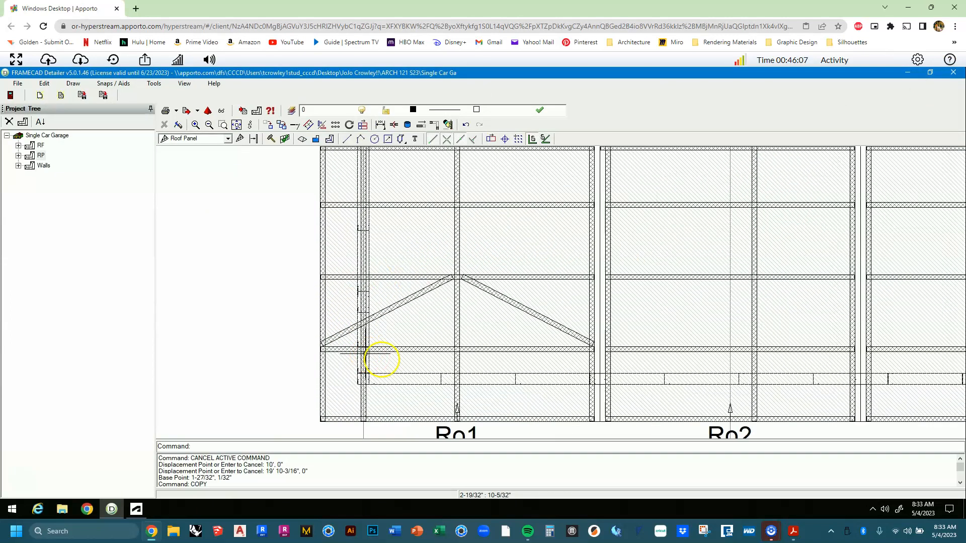
{"action": "scroll", "coordinate": [390, 357], "scroll_direction": "down", "scroll_amount": 3}
{"action": "middle_click_drag", "start_coordinate": [541, 345], "coordinate": [462, 342]}
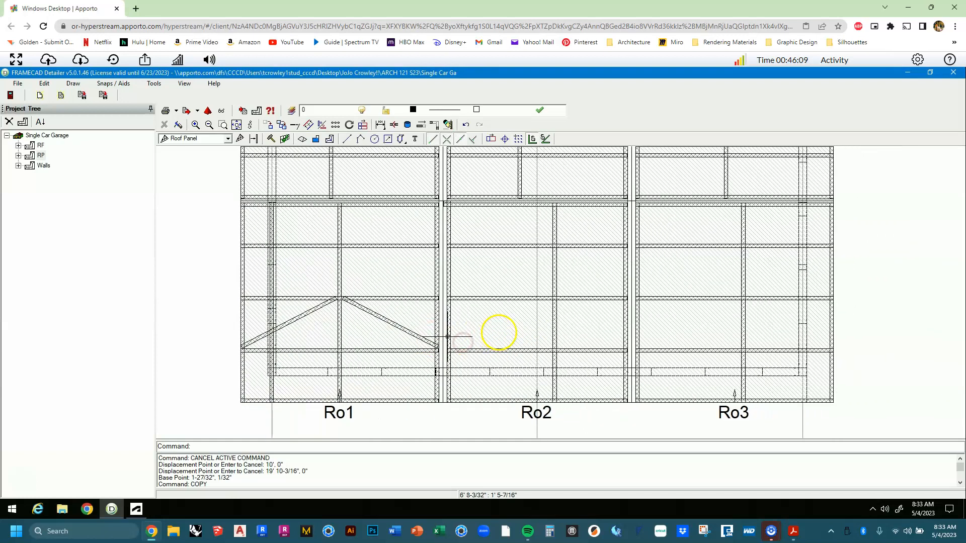
{"action": "double_click", "coordinate": [498, 330]}
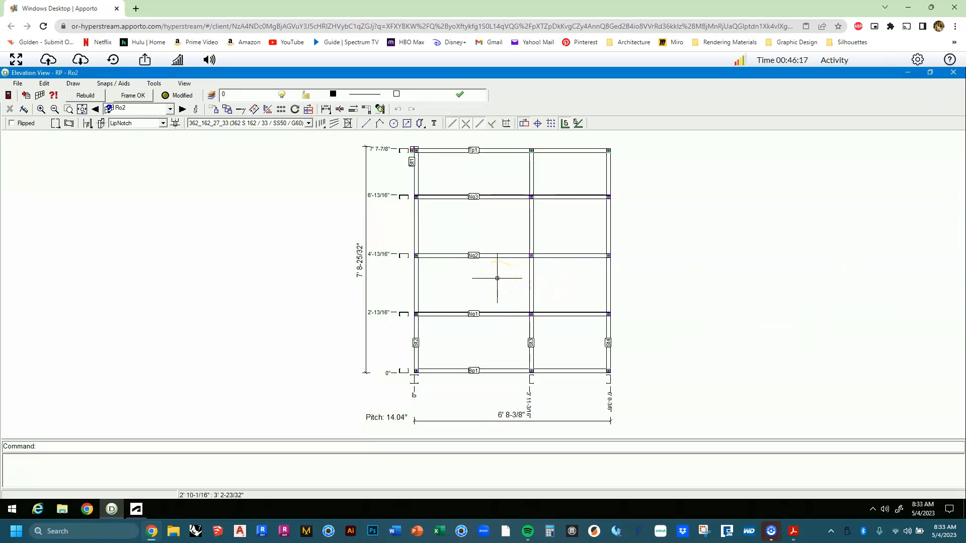
{"action": "left_click", "coordinate": [950, 75]}
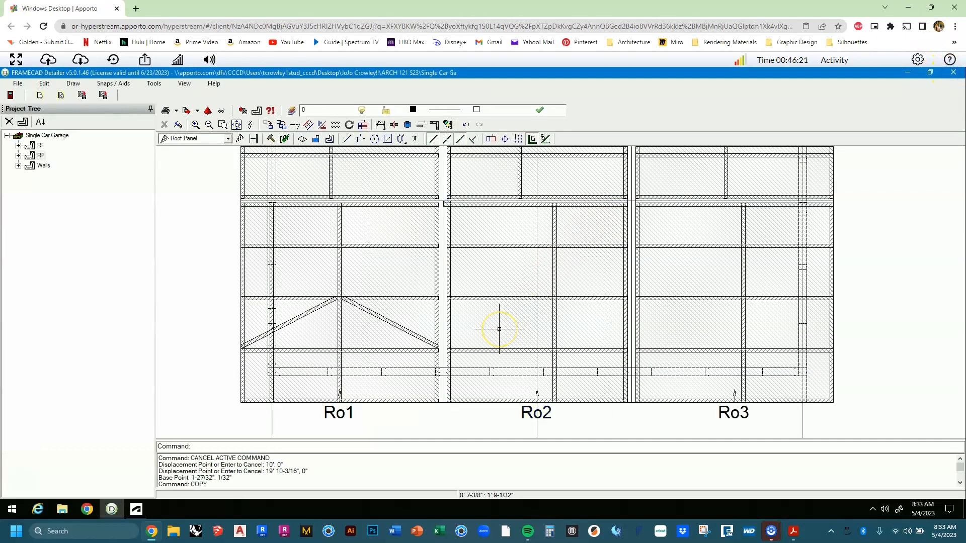
Open Ro2's Frame Properties from its right-click menu.
{"action": "left_click", "coordinate": [499, 329]}
{"action": "right_click", "coordinate": [500, 329]}
{"action": "left_click", "coordinate": [530, 352]}
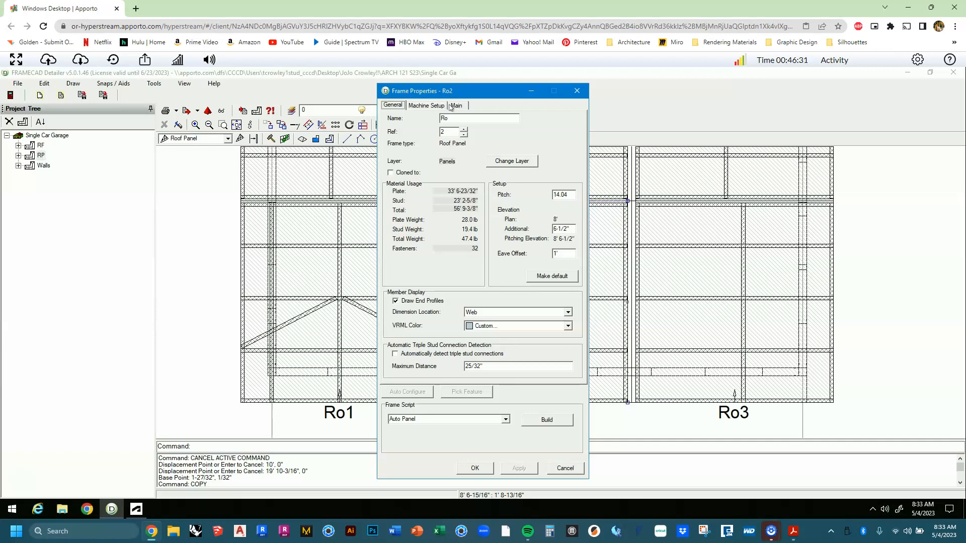
Pick a vertical reference at 3' 4-3/16" for Ro2 and apply the settings.
{"action": "left_click", "coordinate": [456, 105]}
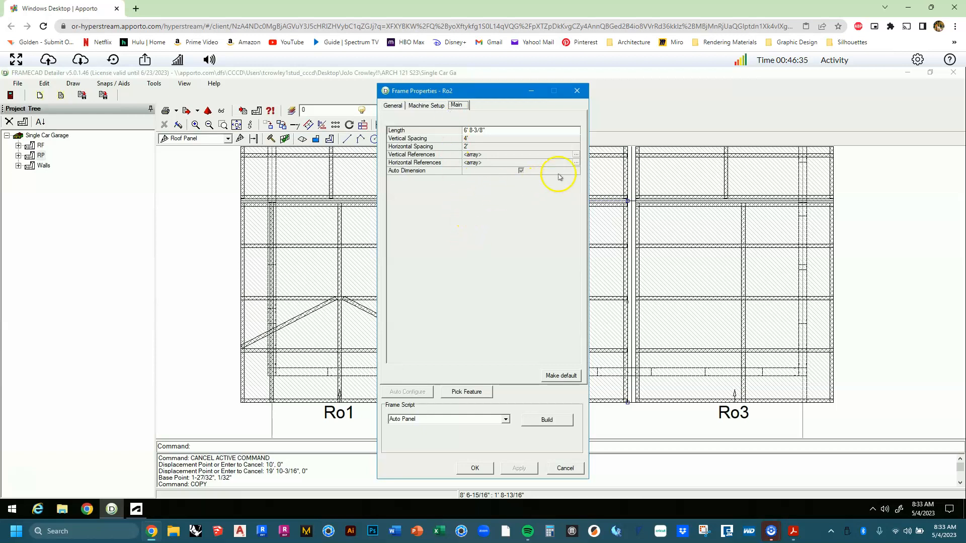
{"action": "left_click", "coordinate": [576, 156]}
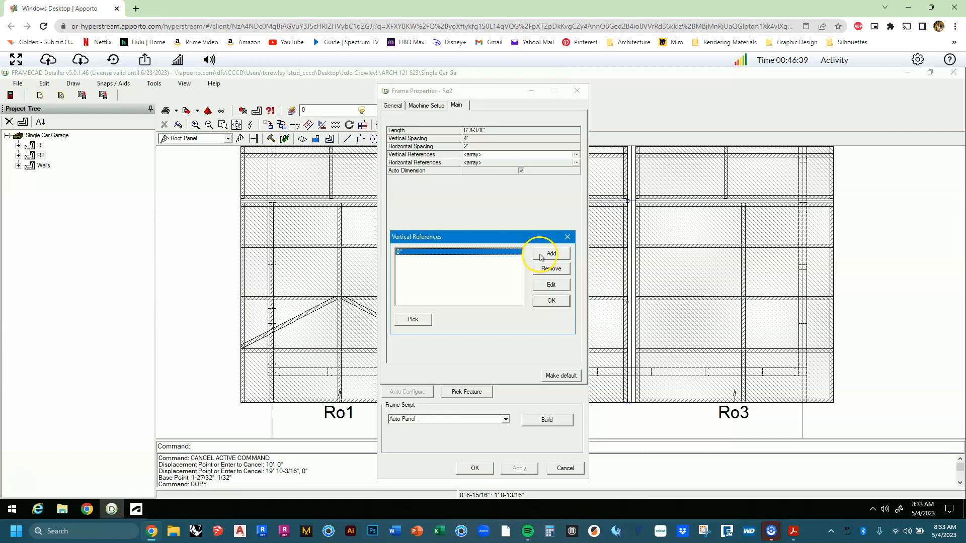
{"action": "left_click", "coordinate": [567, 237]}
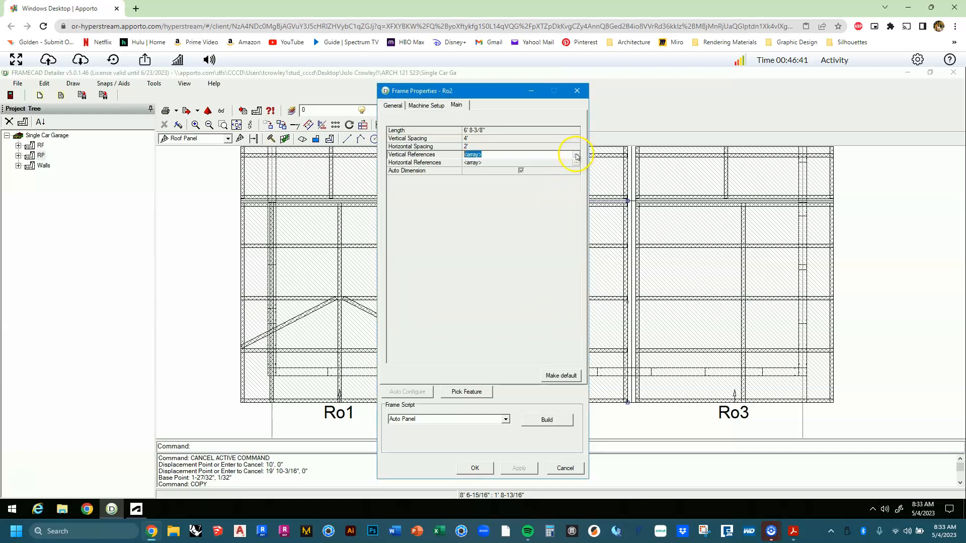
{"action": "left_click", "coordinate": [576, 156]}
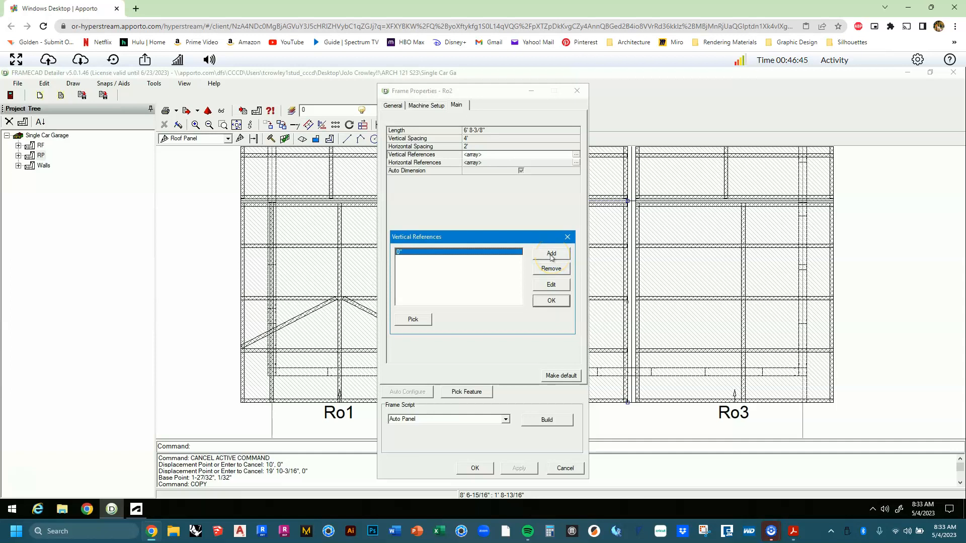
{"action": "left_click", "coordinate": [413, 319]}
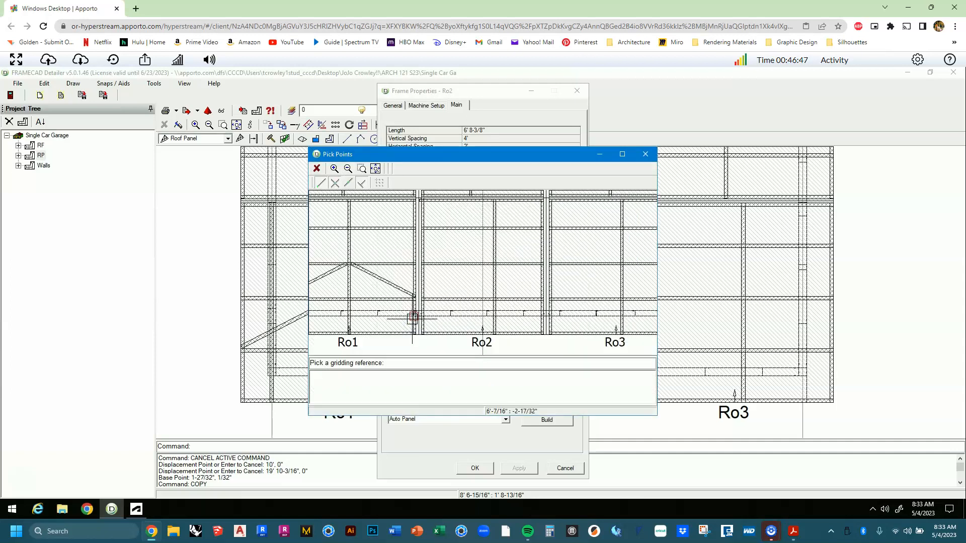
{"action": "scroll", "coordinate": [449, 324], "scroll_direction": "down", "scroll_amount": 2}
{"action": "middle_click_drag", "start_coordinate": [449, 322], "coordinate": [455, 279]}
{"action": "middle_click_drag", "start_coordinate": [470, 330], "coordinate": [467, 286]}
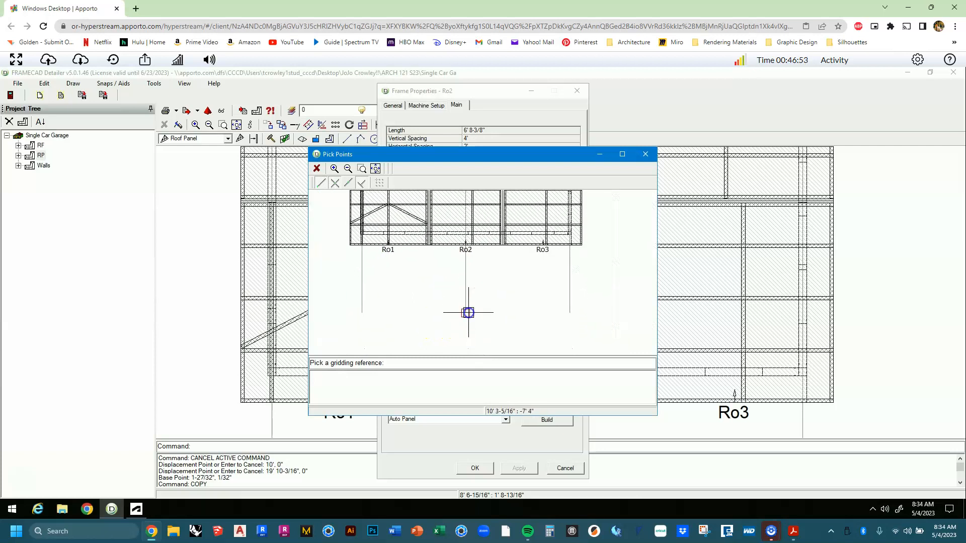
{"action": "left_click", "coordinate": [469, 312]}
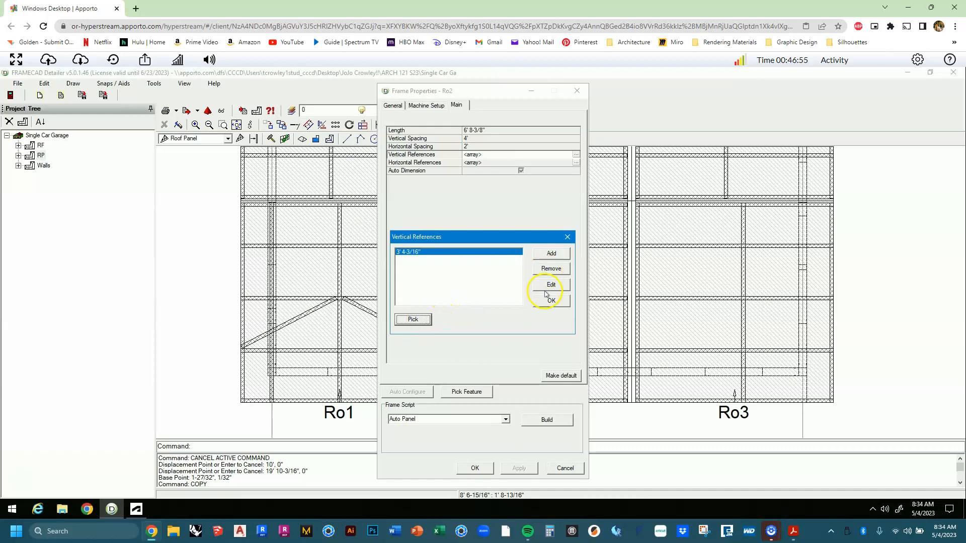
{"action": "left_click", "coordinate": [552, 301]}
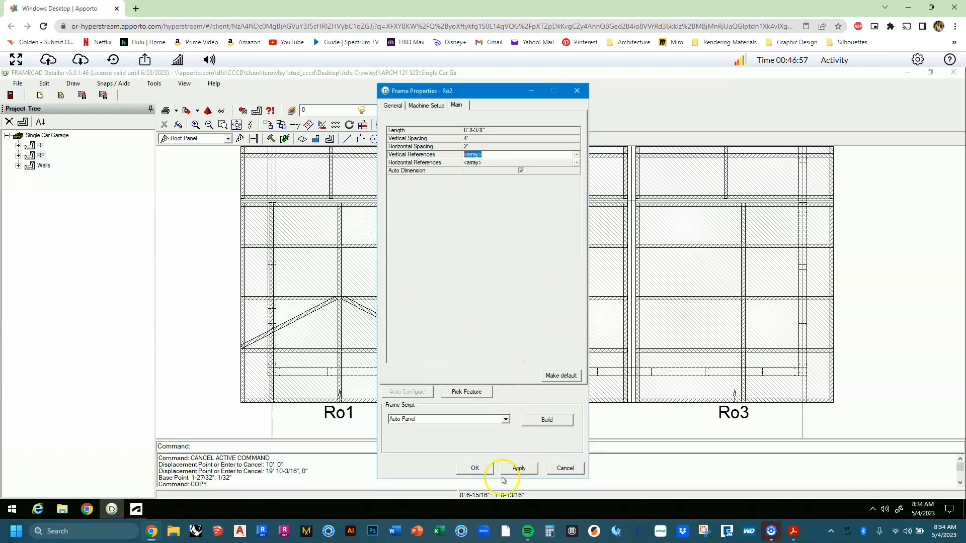
{"action": "left_click", "coordinate": [475, 469]}
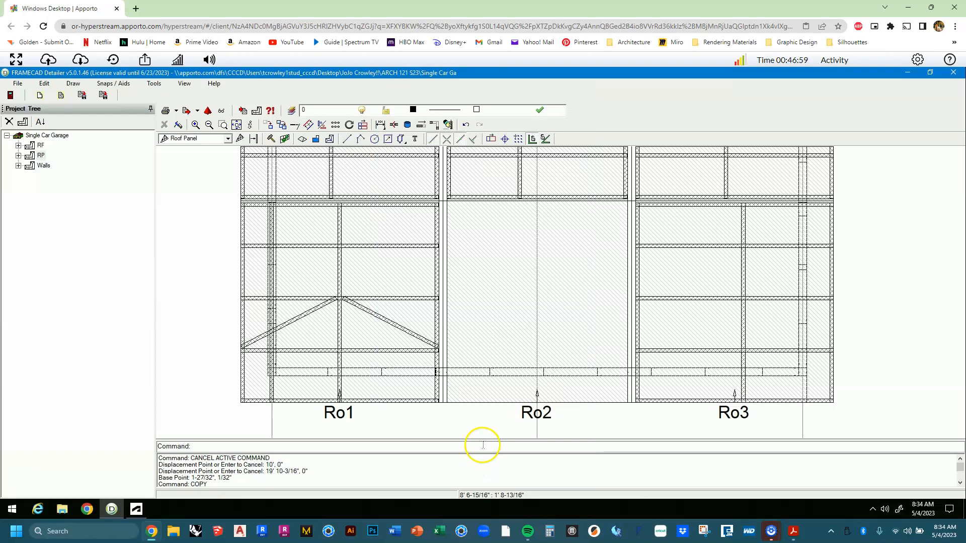
Check Ro2's elevation, then reopen its properties and Build the frame.
{"action": "double_click", "coordinate": [486, 335]}
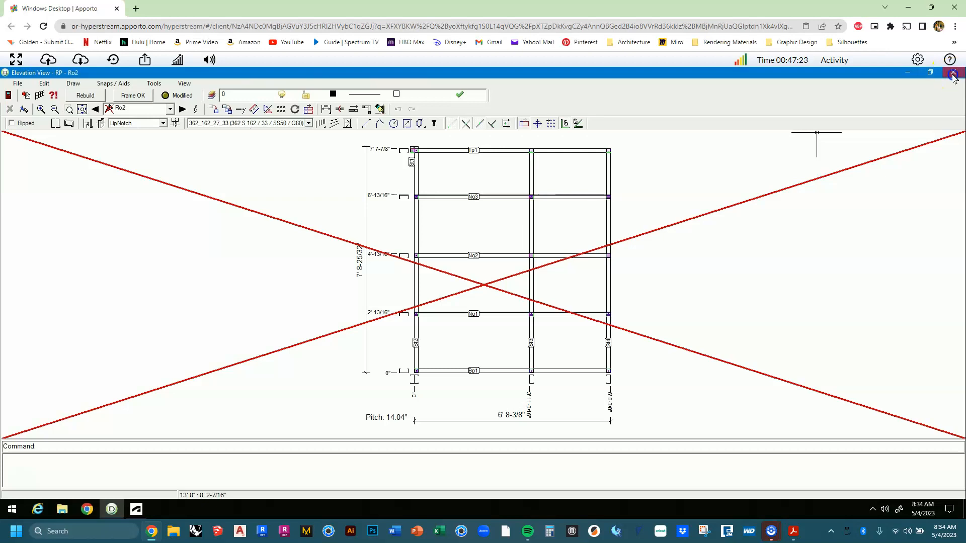
{"action": "left_click", "coordinate": [952, 73]}
{"action": "key", "text": "Escape"}
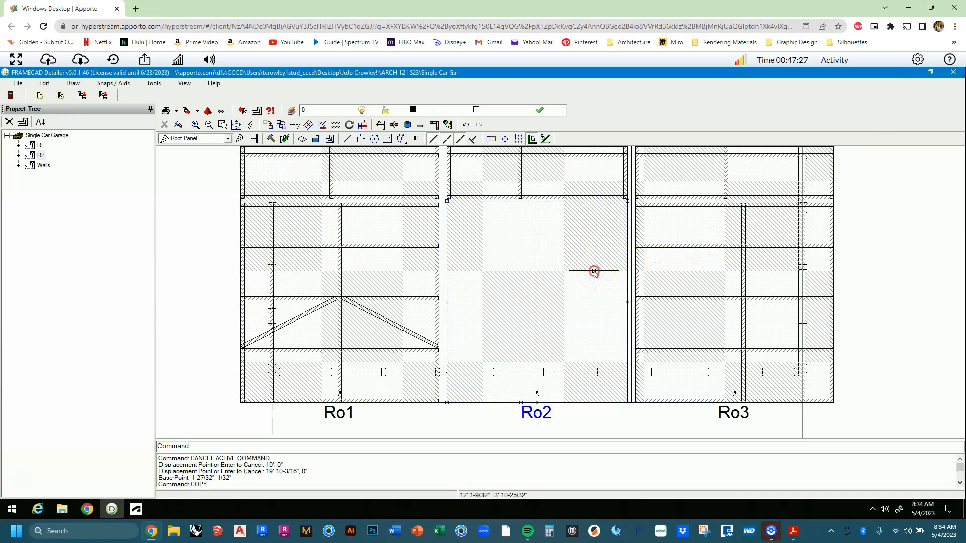
{"action": "right_click", "coordinate": [595, 272]}
{"action": "left_click", "coordinate": [614, 292]}
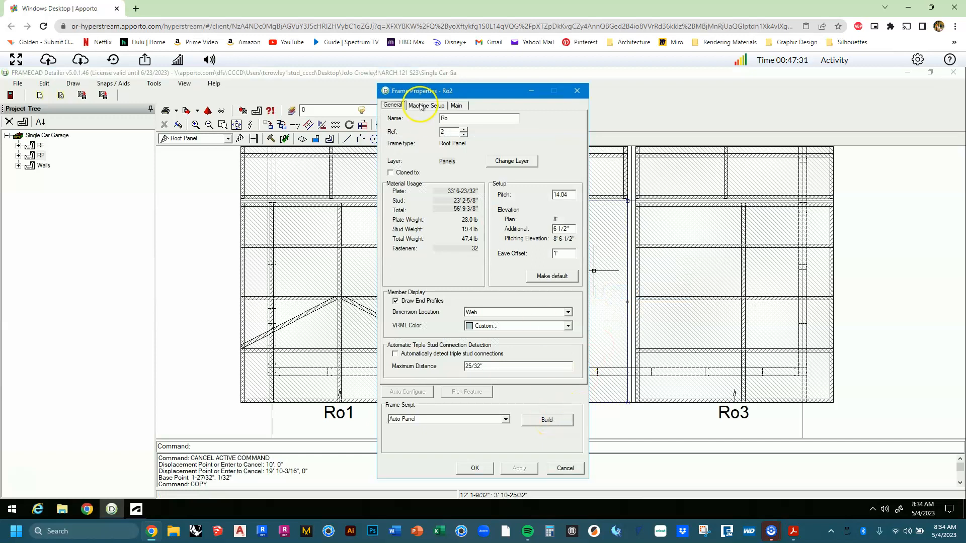
{"action": "left_click", "coordinate": [456, 105]}
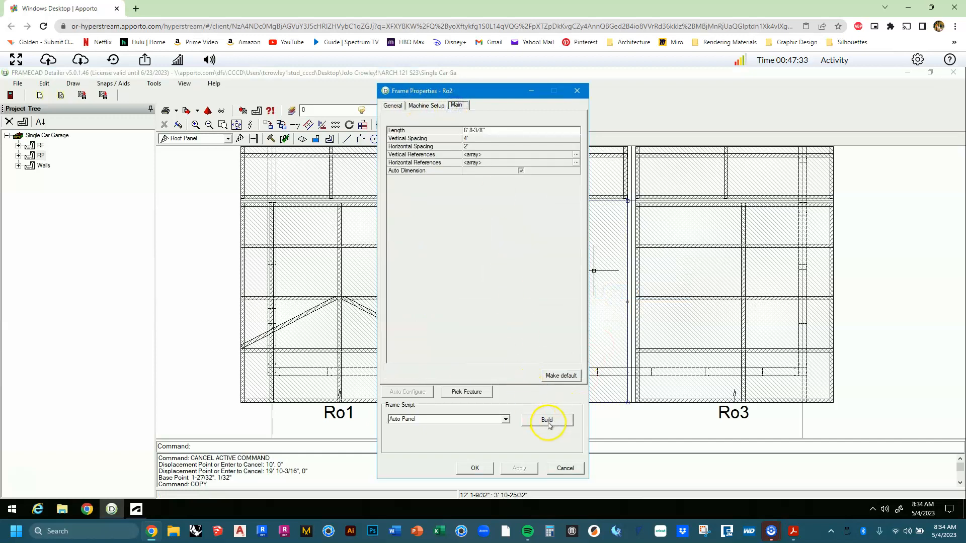
{"action": "left_click", "coordinate": [563, 421]}
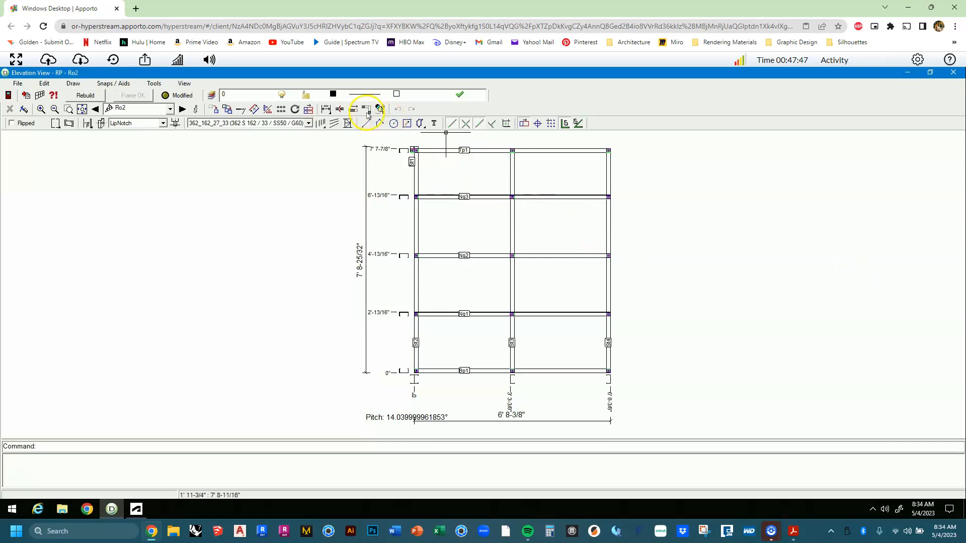
Brace Ro2 from the left stud up to Ng2 and from Ng2 down to St4, then close the elevation.
{"action": "left_click", "coordinate": [349, 124]}
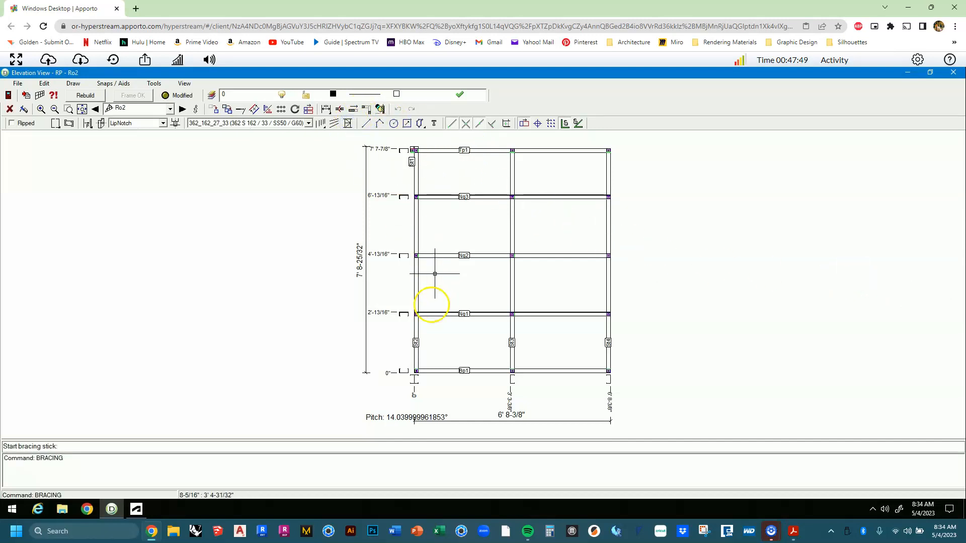
{"action": "left_click", "coordinate": [415, 303]}
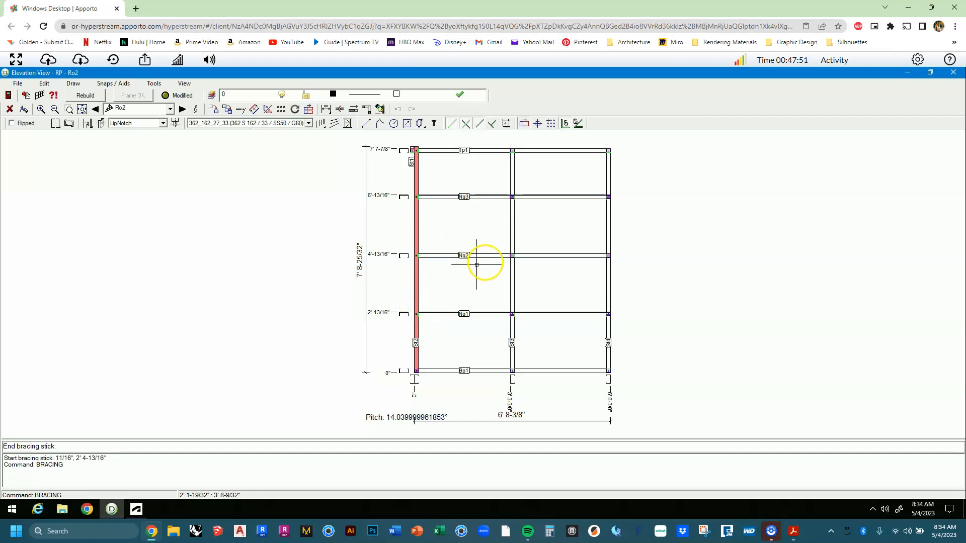
{"action": "left_click", "coordinate": [494, 255]}
{"action": "left_click", "coordinate": [521, 255]}
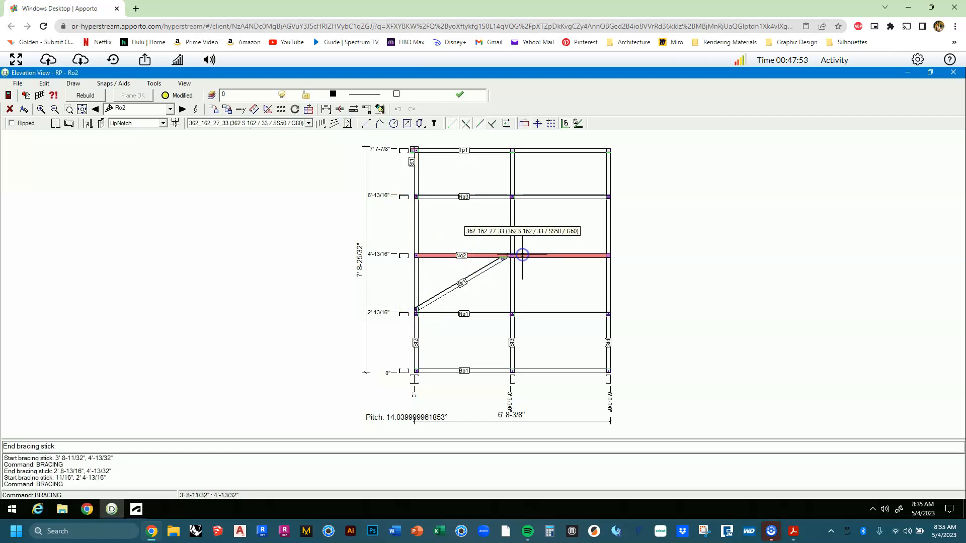
{"action": "left_click", "coordinate": [614, 300]}
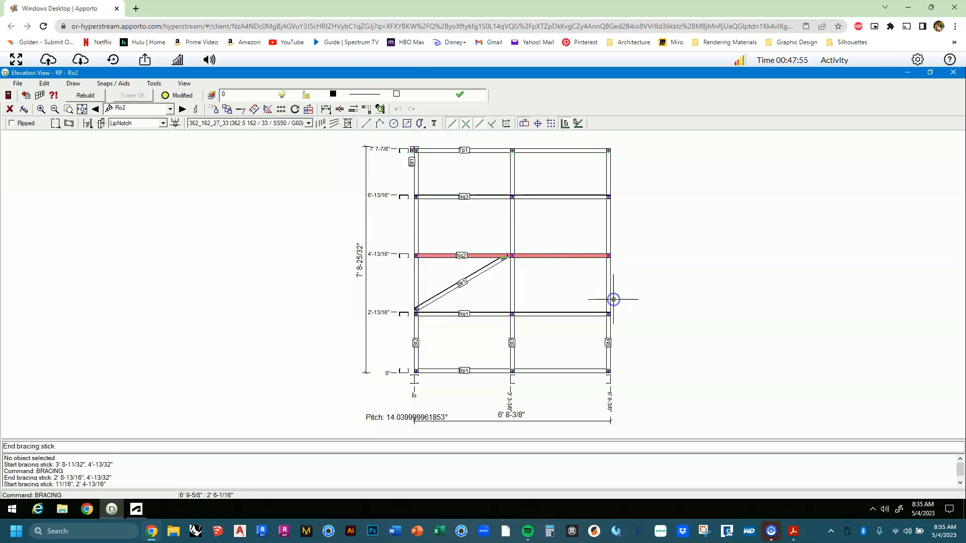
{"action": "left_click", "coordinate": [609, 299]}
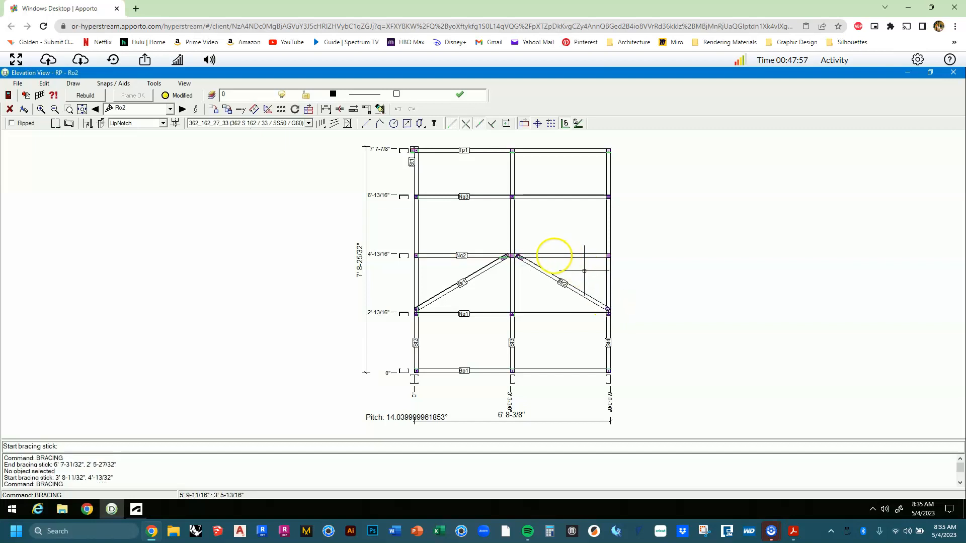
{"action": "key", "text": "Escape"}
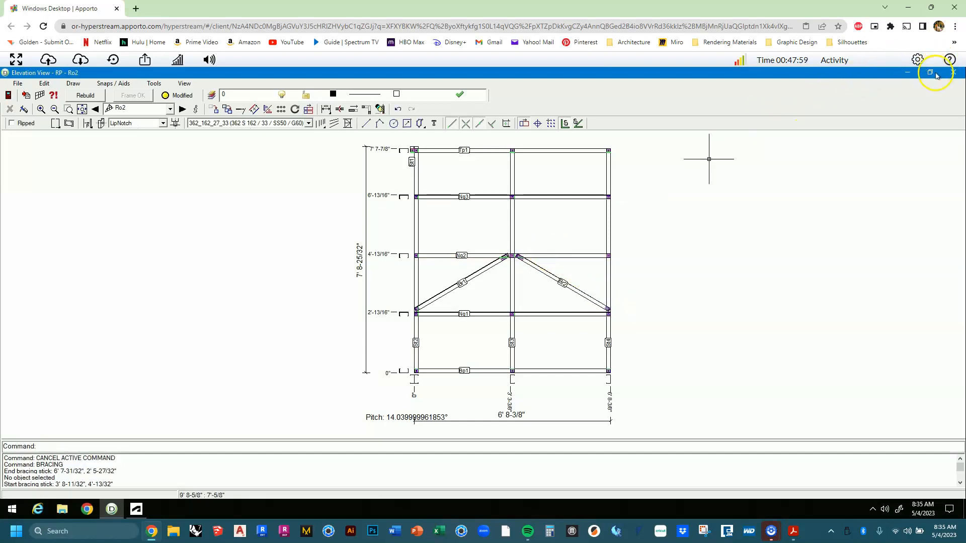
{"action": "left_click", "coordinate": [952, 74]}
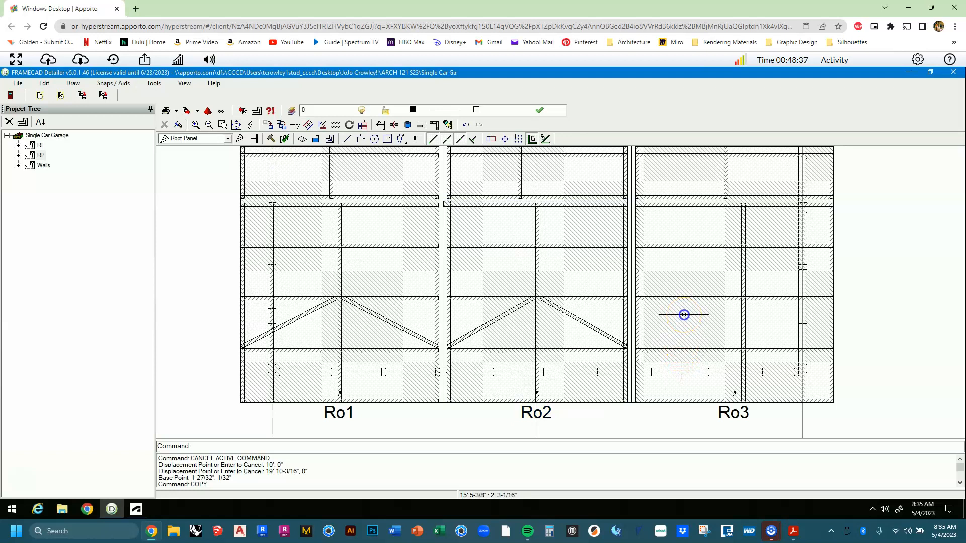
Open Ro3's Frame Properties at its vertical references list.
{"action": "right_click", "coordinate": [685, 315]}
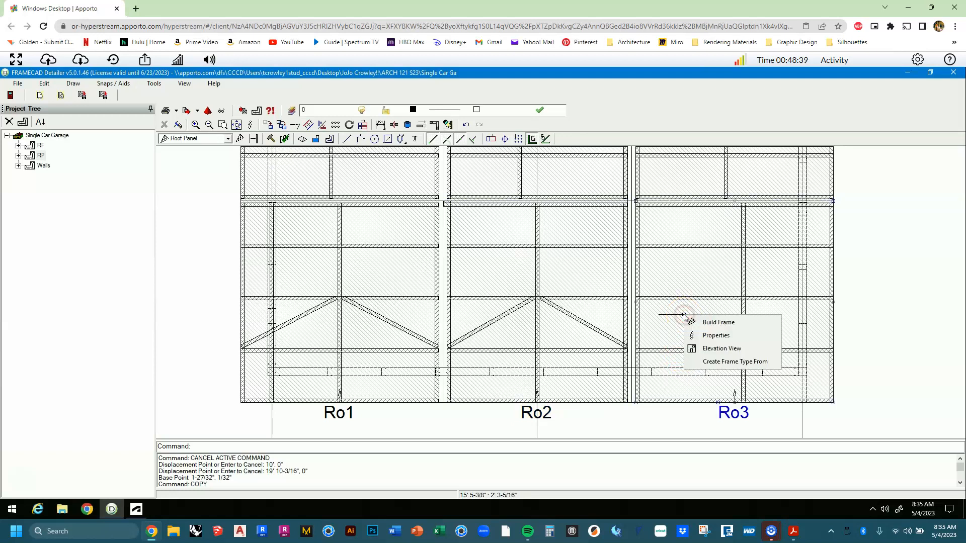
{"action": "left_click", "coordinate": [702, 336]}
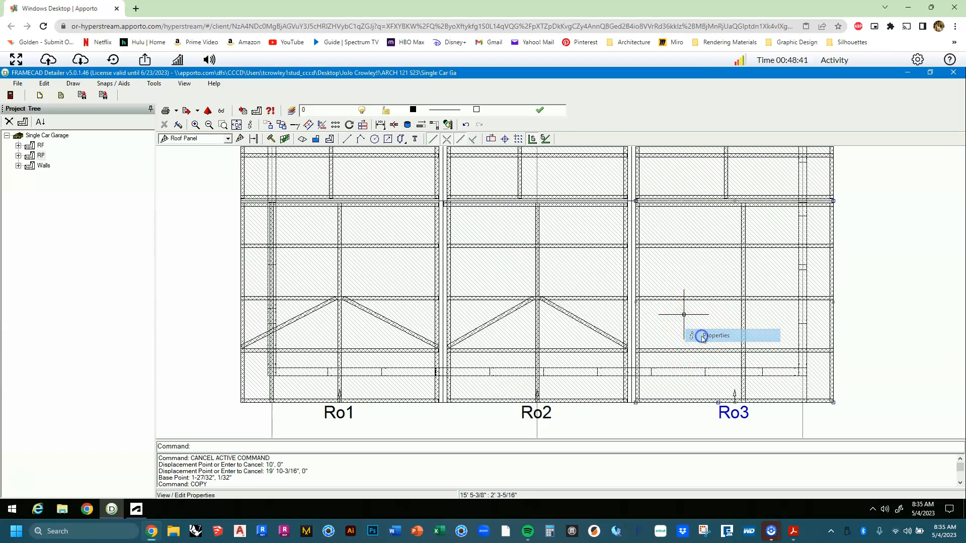
{"action": "left_click", "coordinate": [455, 105]}
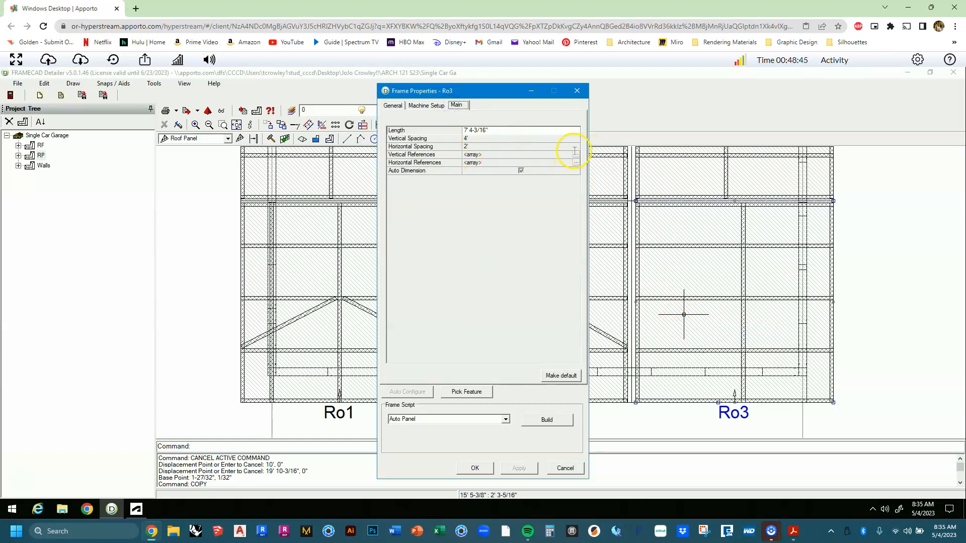
{"action": "left_click", "coordinate": [576, 154]}
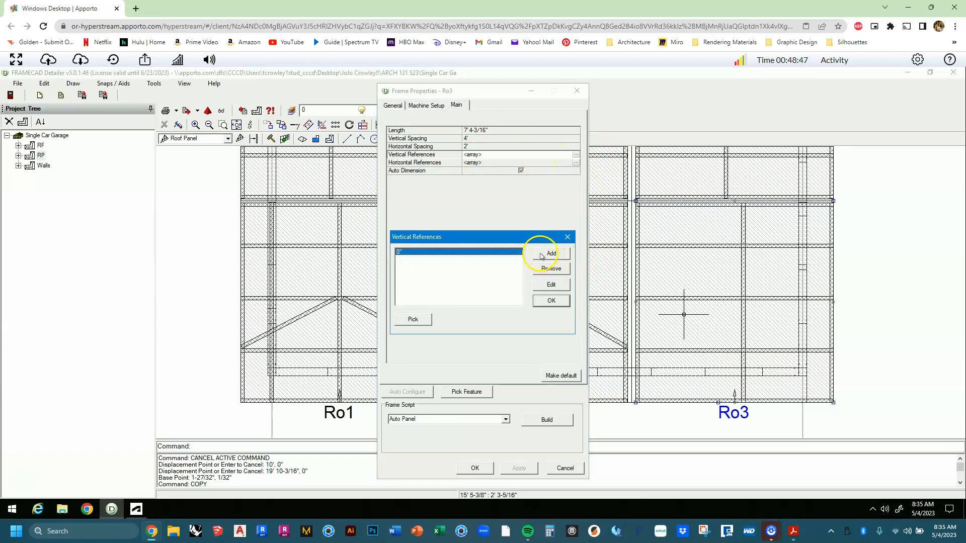
Pick the vertical reference at 6' 2-3/8" and build Ro3's frame.
{"action": "left_click", "coordinate": [411, 321]}
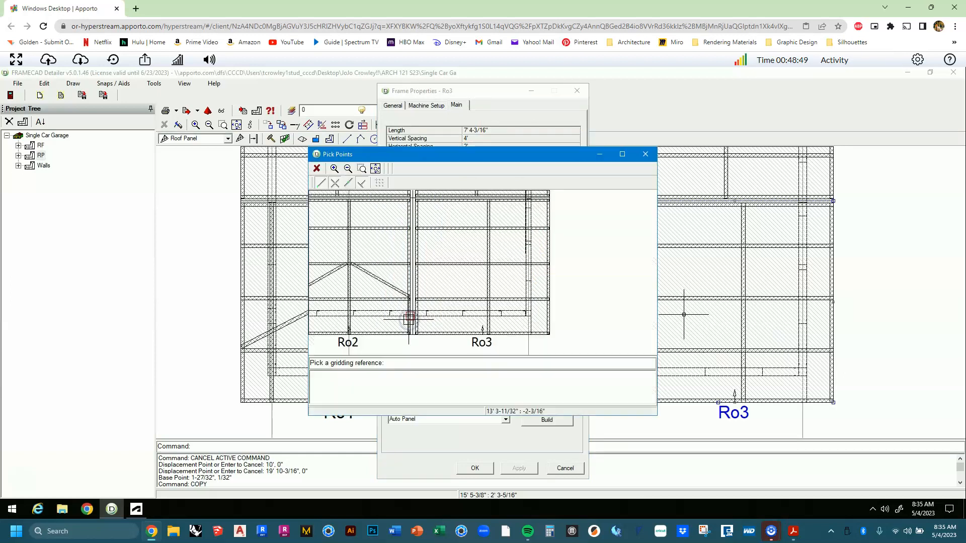
{"action": "scroll", "coordinate": [498, 330], "scroll_direction": "down", "scroll_amount": 2}
{"action": "middle_click_drag", "start_coordinate": [498, 331], "coordinate": [480, 272]}
{"action": "middle_click_drag", "start_coordinate": [492, 322], "coordinate": [477, 272]}
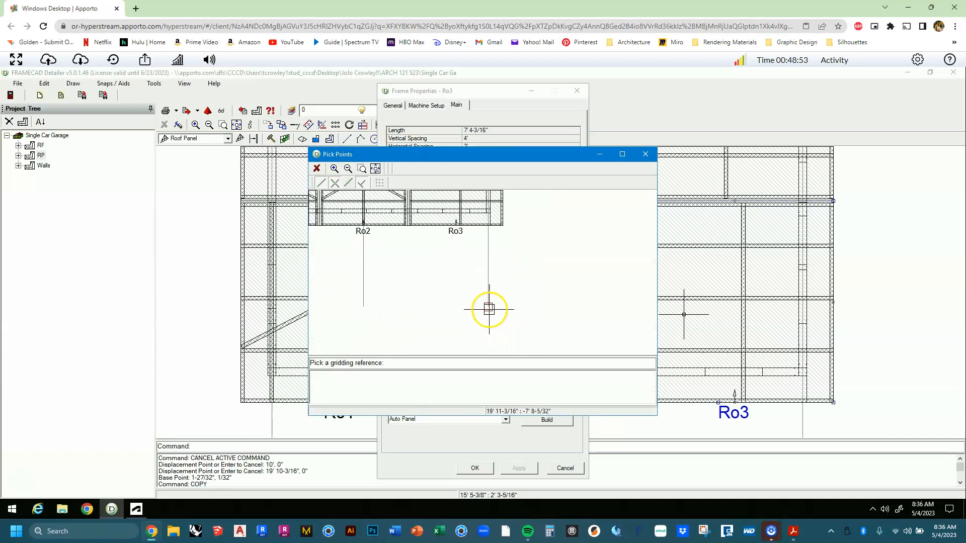
{"action": "left_click", "coordinate": [491, 312]}
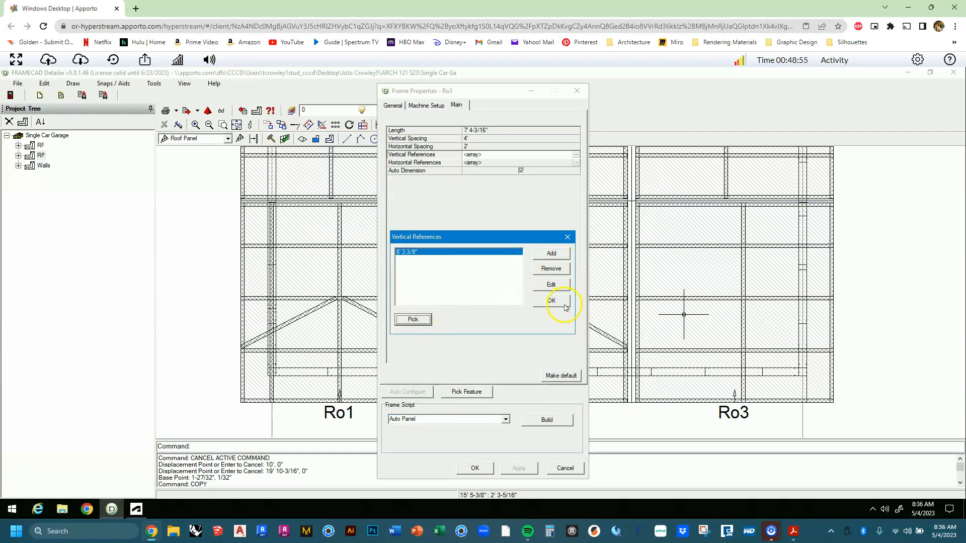
{"action": "left_click", "coordinate": [556, 301]}
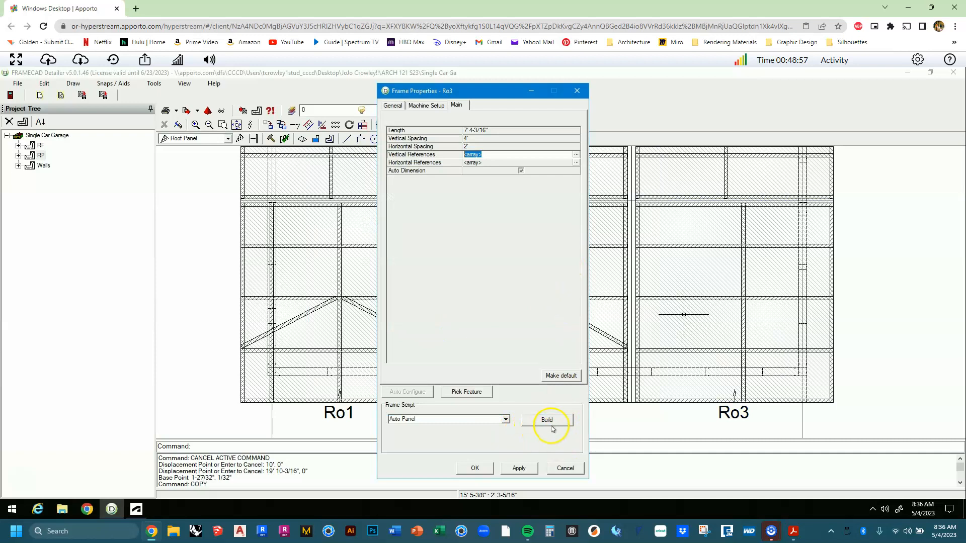
{"action": "left_click", "coordinate": [556, 426]}
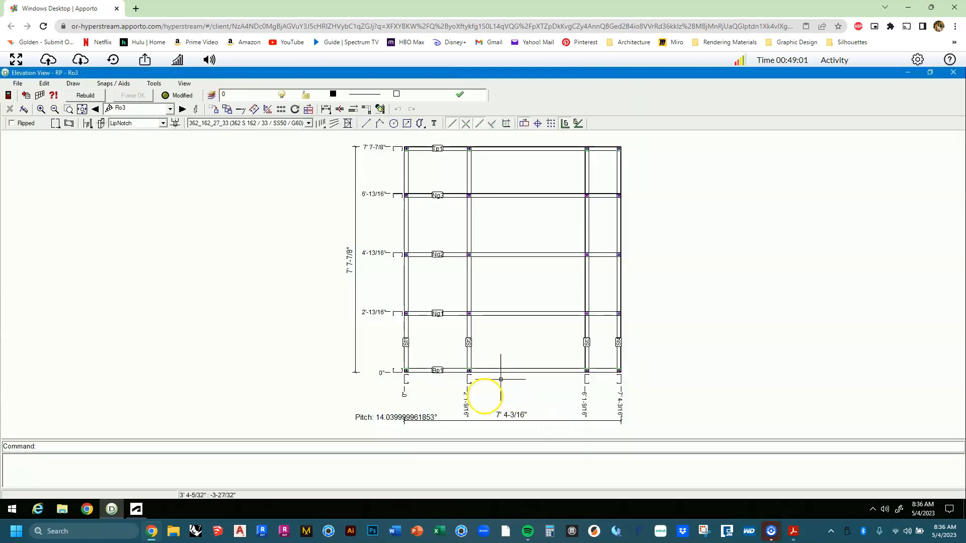
{"action": "scroll", "coordinate": [488, 395], "scroll_direction": "up", "scroll_amount": 1}
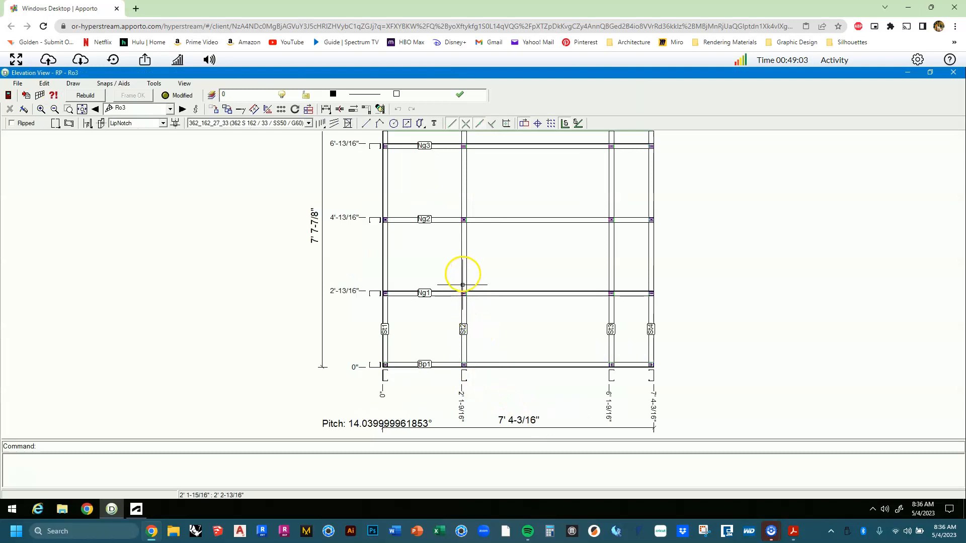
Move stud St2 right from its bottom base point to 3' 7-9/32" along Bp1.
{"action": "scroll", "coordinate": [455, 383], "scroll_direction": "up", "scroll_amount": 8}
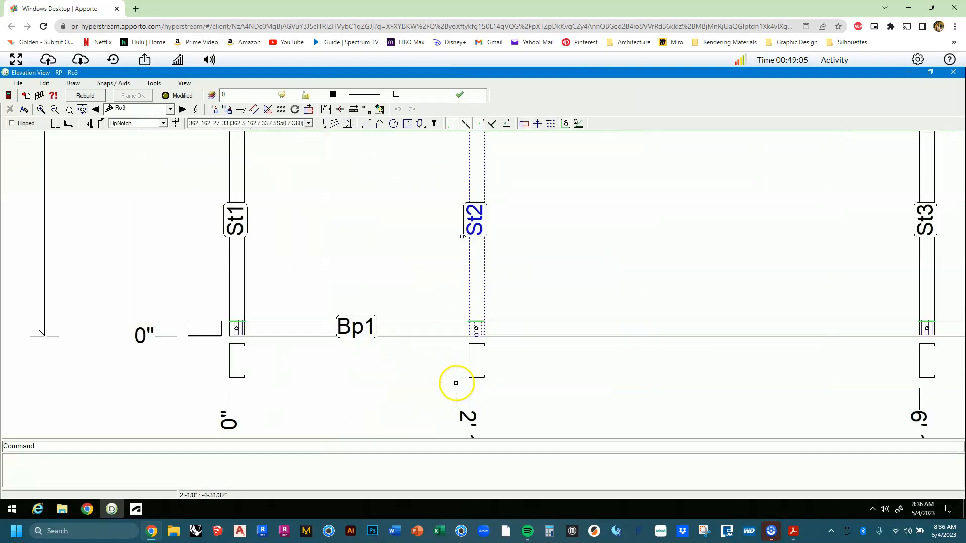
{"action": "key", "text": "Return"}
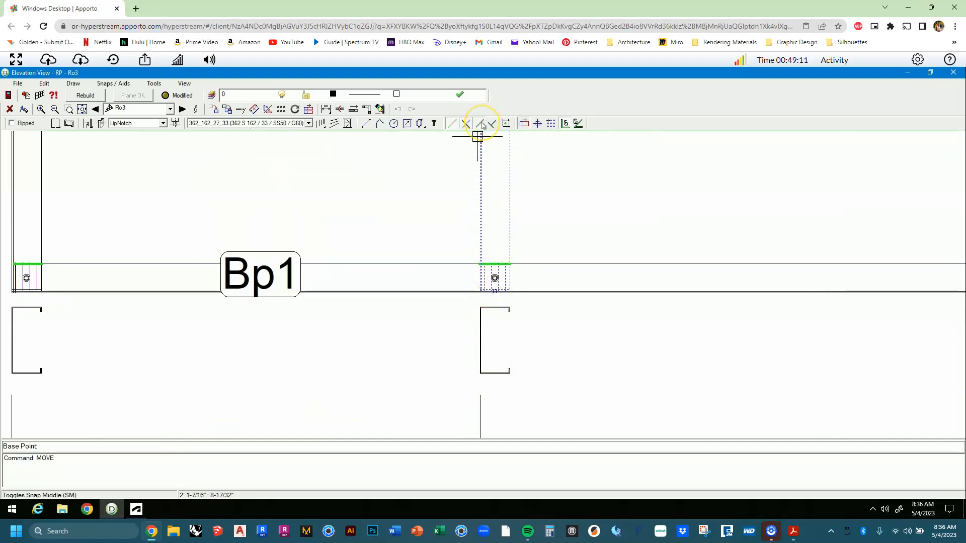
{"action": "scroll", "coordinate": [504, 310], "scroll_direction": "up", "scroll_amount": 4}
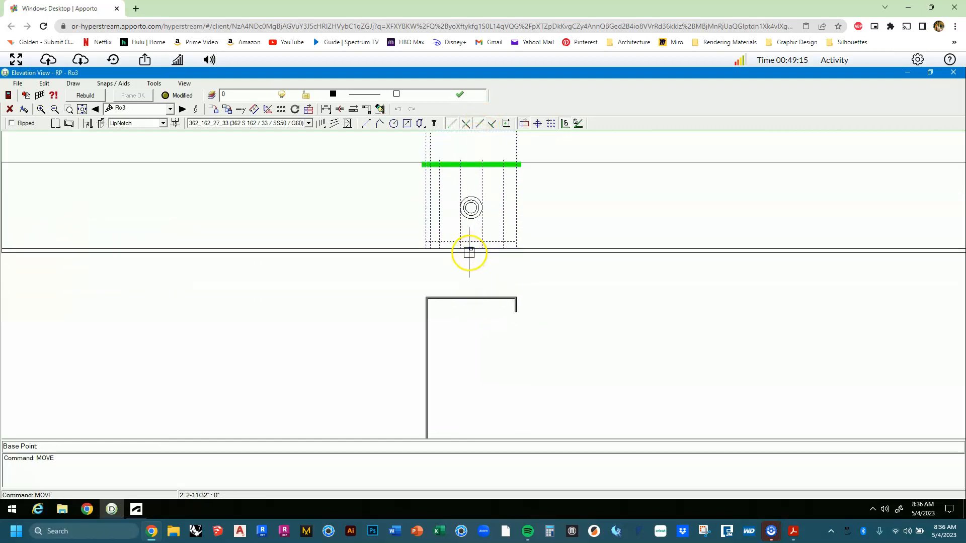
{"action": "left_click", "coordinate": [471, 249]}
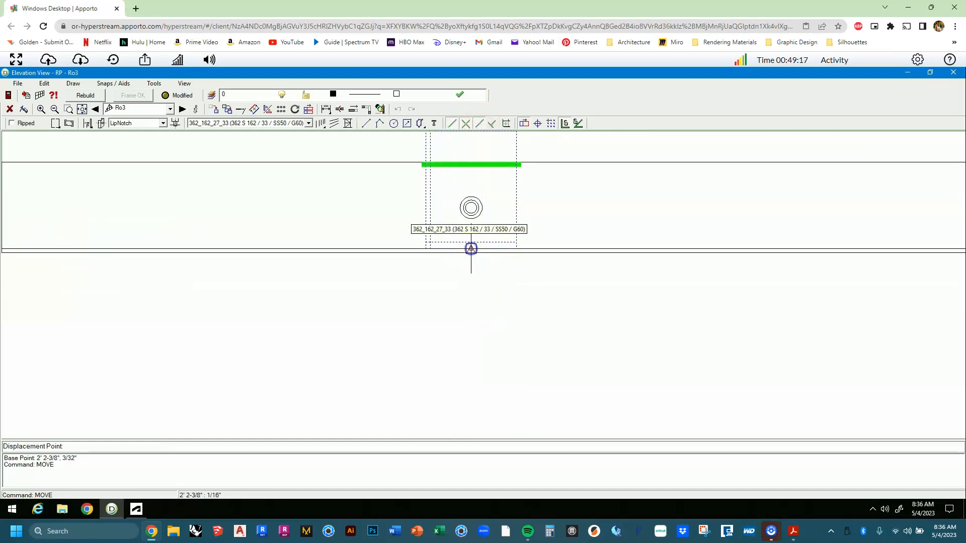
{"action": "scroll", "coordinate": [448, 275], "scroll_direction": "down", "scroll_amount": 3}
{"action": "scroll", "coordinate": [449, 275], "scroll_direction": "down", "scroll_amount": 1}
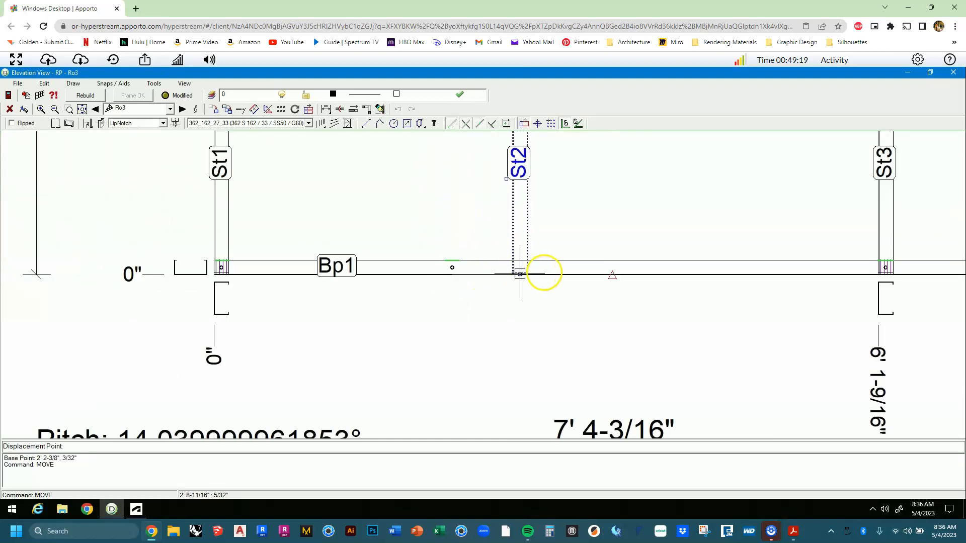
{"action": "left_click", "coordinate": [564, 272]}
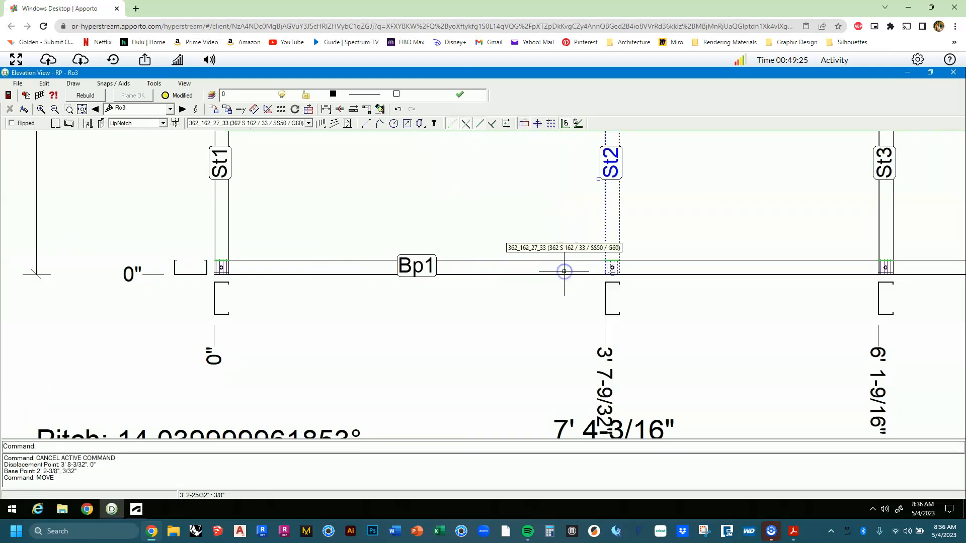
{"action": "scroll", "coordinate": [563, 272], "scroll_direction": "down", "scroll_amount": 5}
{"action": "middle_click_drag", "start_coordinate": [523, 361], "coordinate": [522, 361]}
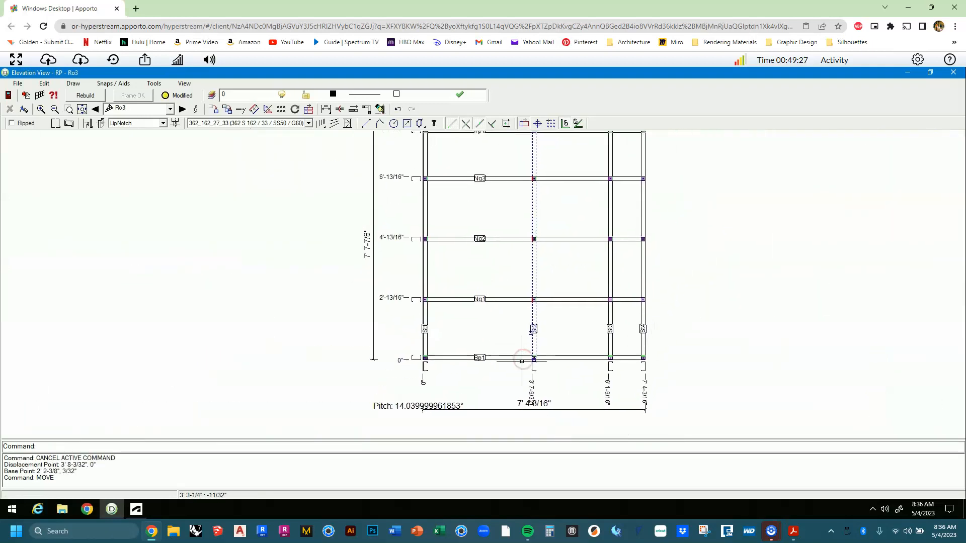
{"action": "key", "text": "Escape"}
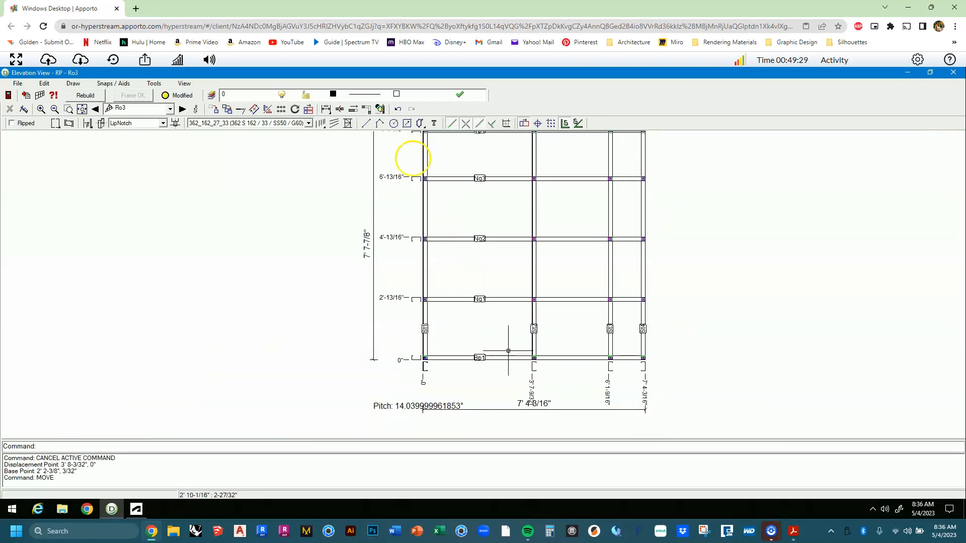
Brace Ro3 with Br1 from St1 and Br2 to St4, peaking at the Ng2/St2 junction, then close its elevation.
{"action": "left_click", "coordinate": [349, 122]}
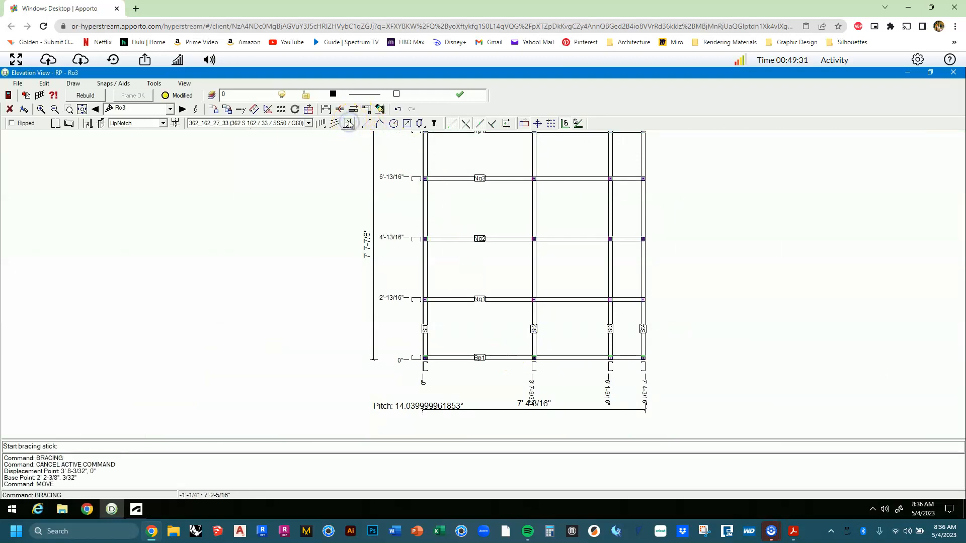
{"action": "scroll", "coordinate": [444, 281], "scroll_direction": "up", "scroll_amount": 2}
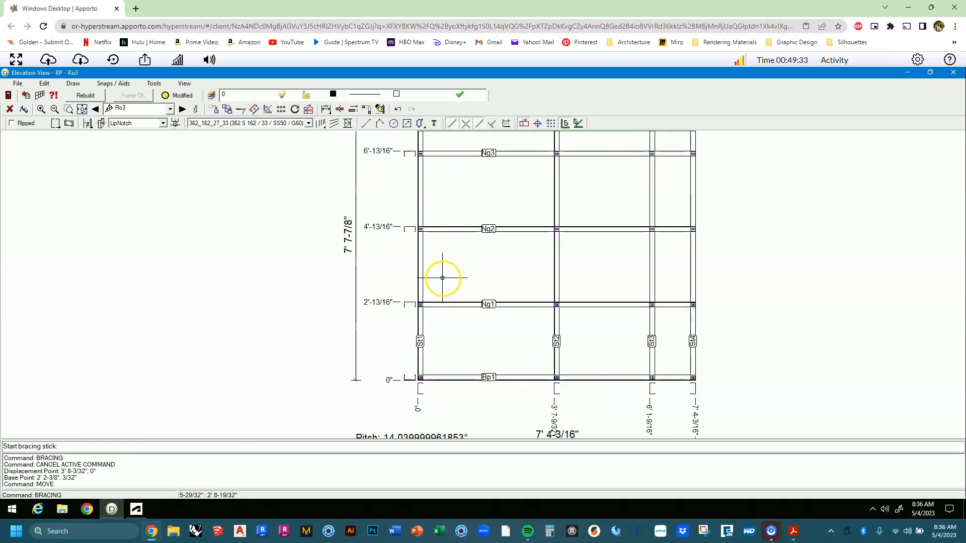
{"action": "left_click", "coordinate": [415, 295]}
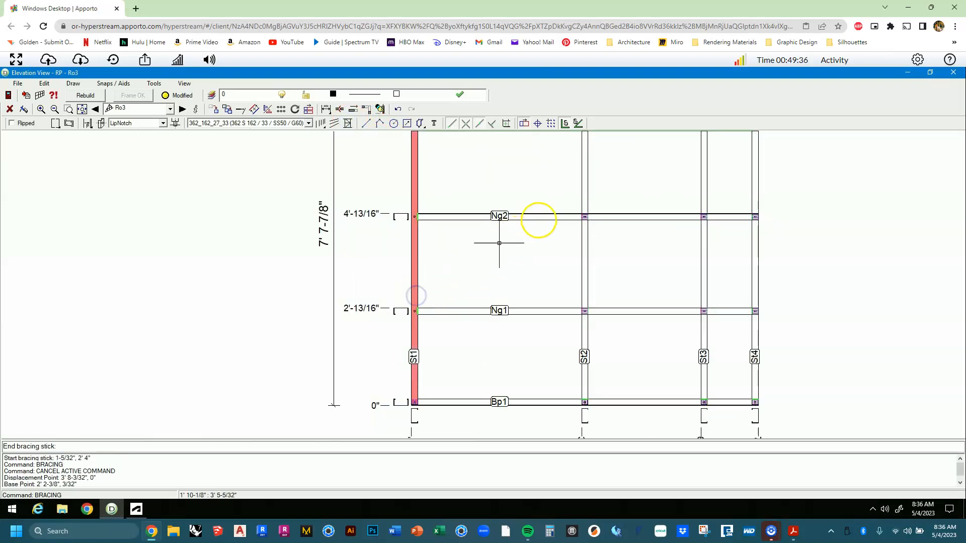
{"action": "left_click", "coordinate": [561, 217]}
{"action": "left_click", "coordinate": [598, 215]}
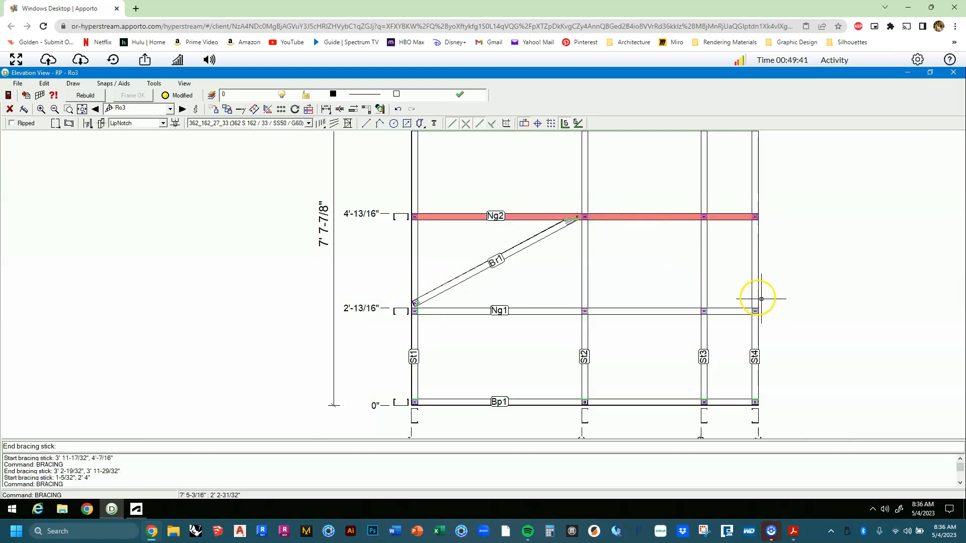
{"action": "left_click", "coordinate": [755, 300]}
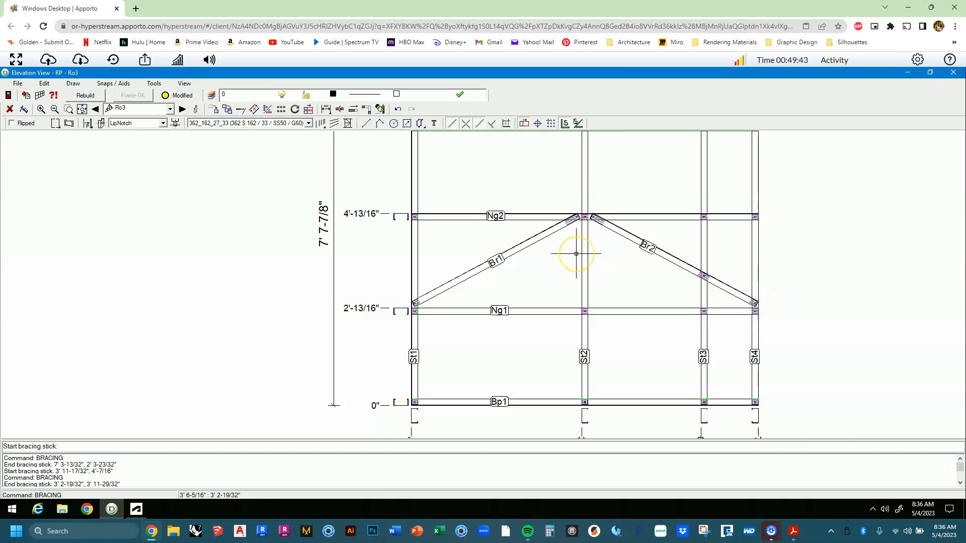
{"action": "key", "text": "Escape"}
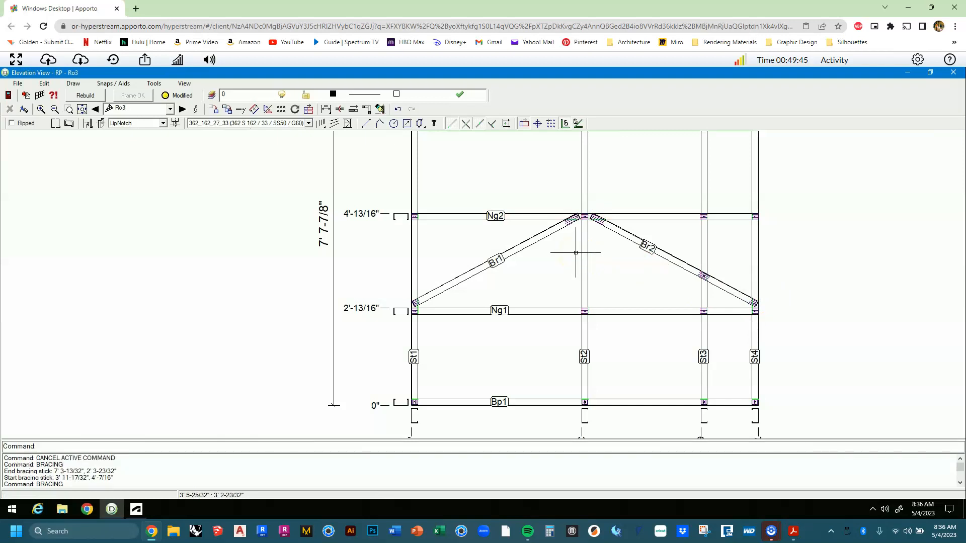
{"action": "left_click", "coordinate": [571, 247]}
{"action": "left_click", "coordinate": [949, 74]}
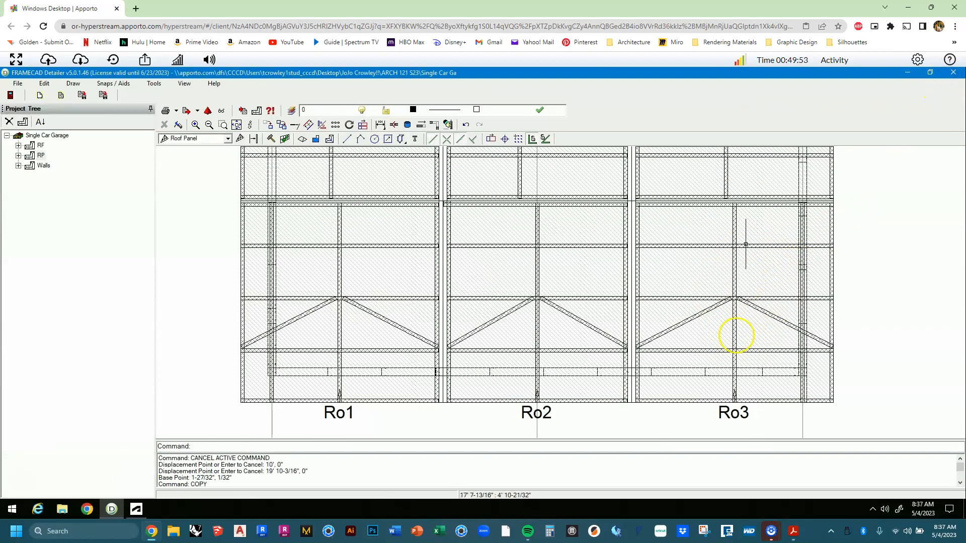
Bring Ro4–Ro6 into view and open Ro4's vertical references list in Frame Properties.
{"action": "scroll", "coordinate": [611, 341], "scroll_direction": "down", "scroll_amount": 2}
{"action": "middle_click_drag", "start_coordinate": [610, 342], "coordinate": [564, 418]}
{"action": "scroll", "coordinate": [597, 297], "scroll_direction": "down", "scroll_amount": 3}
{"action": "left_click_drag", "start_coordinate": [597, 303], "coordinate": [563, 312]}
{"action": "middle_click_drag", "start_coordinate": [563, 312], "coordinate": [561, 309]}
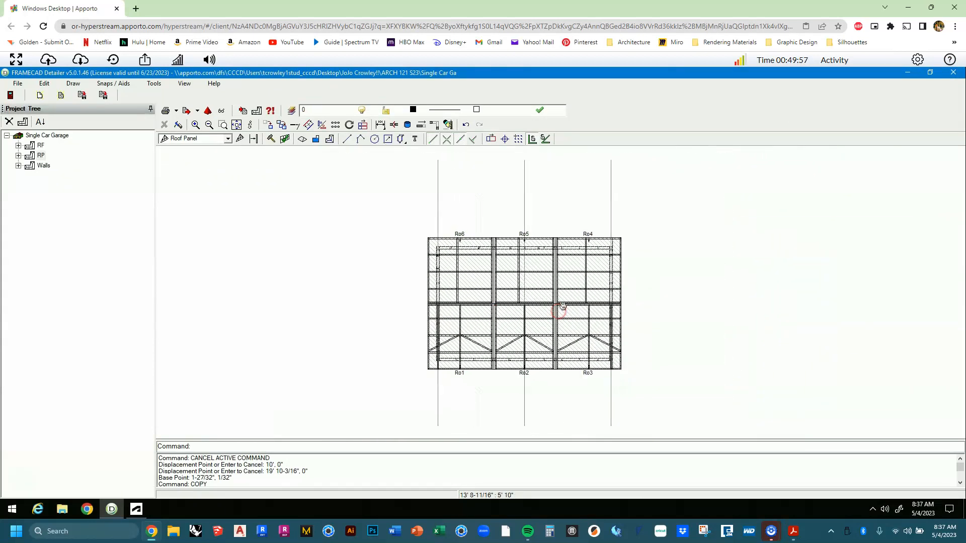
{"action": "scroll", "coordinate": [583, 285], "scroll_direction": "up", "scroll_amount": 3}
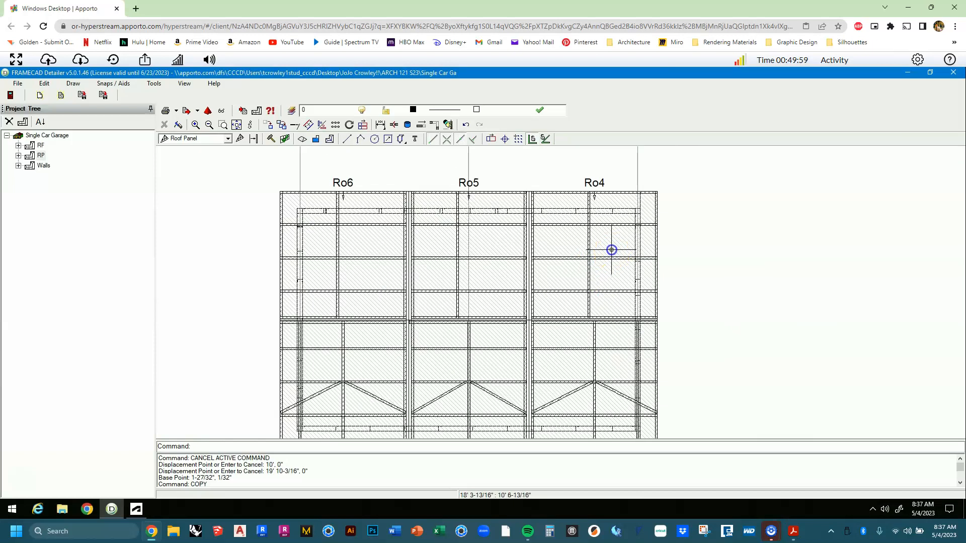
{"action": "right_click", "coordinate": [612, 250]}
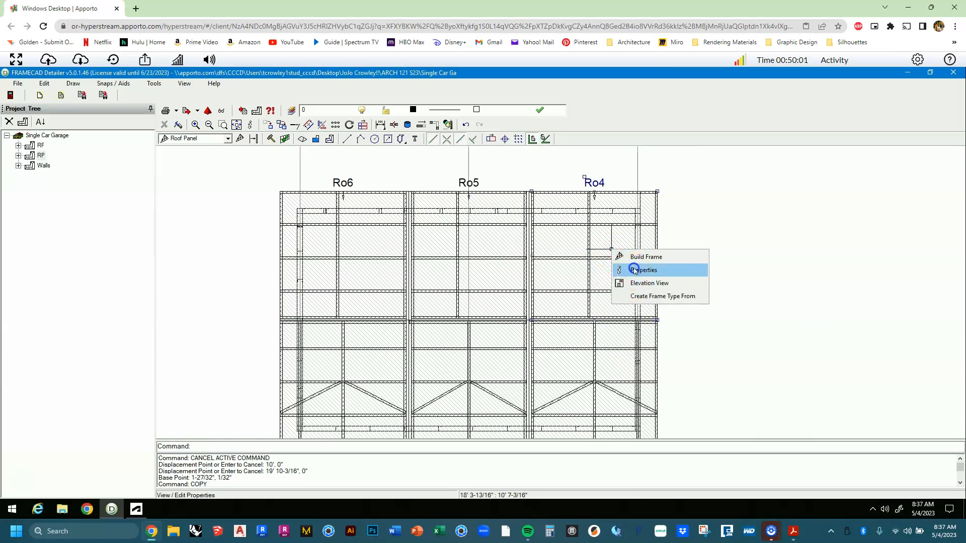
{"action": "left_click", "coordinate": [635, 271]}
{"action": "left_click", "coordinate": [458, 105]}
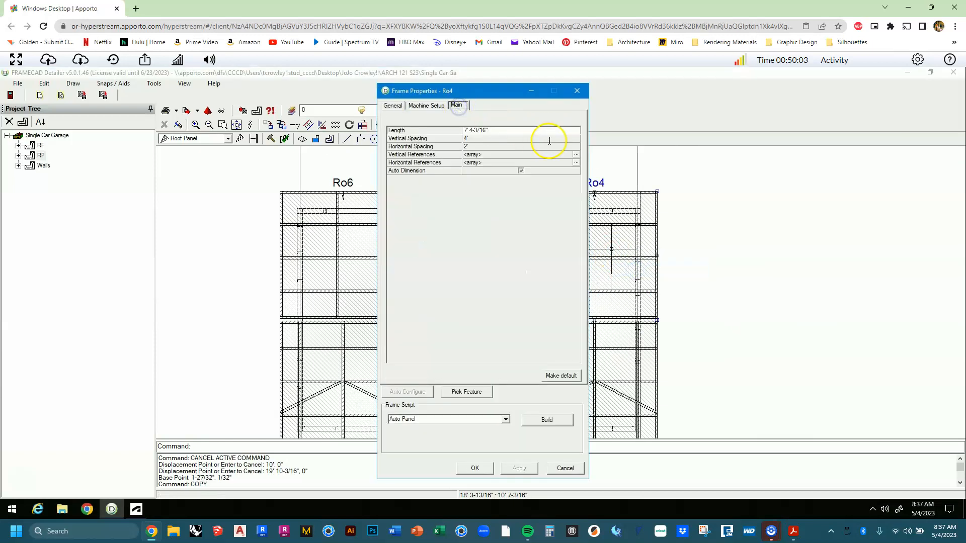
{"action": "left_click", "coordinate": [577, 157]}
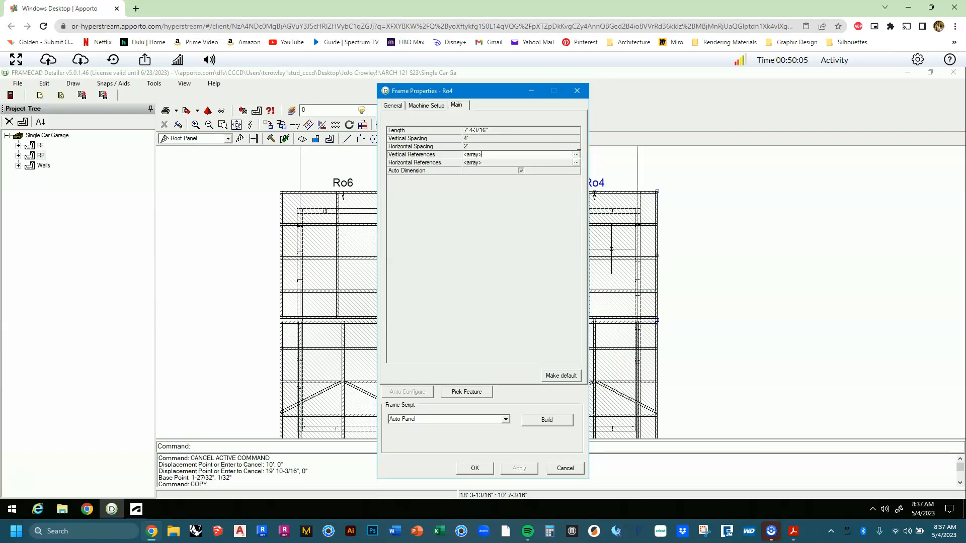
{"action": "left_click", "coordinate": [576, 154]}
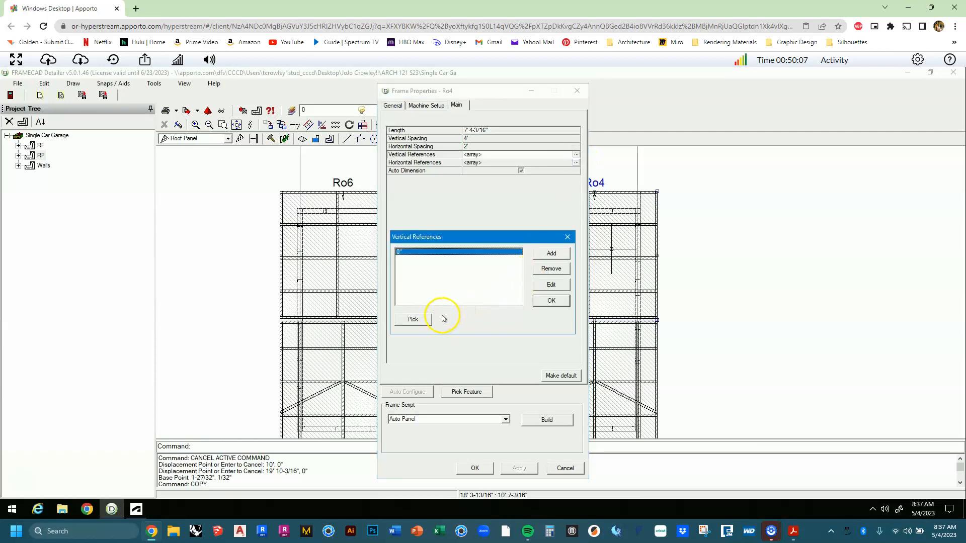
Pick the Ro4 grid line as vertical reference at 2' 1-13/16" and rebuild the panel.
{"action": "left_click", "coordinate": [411, 320]}
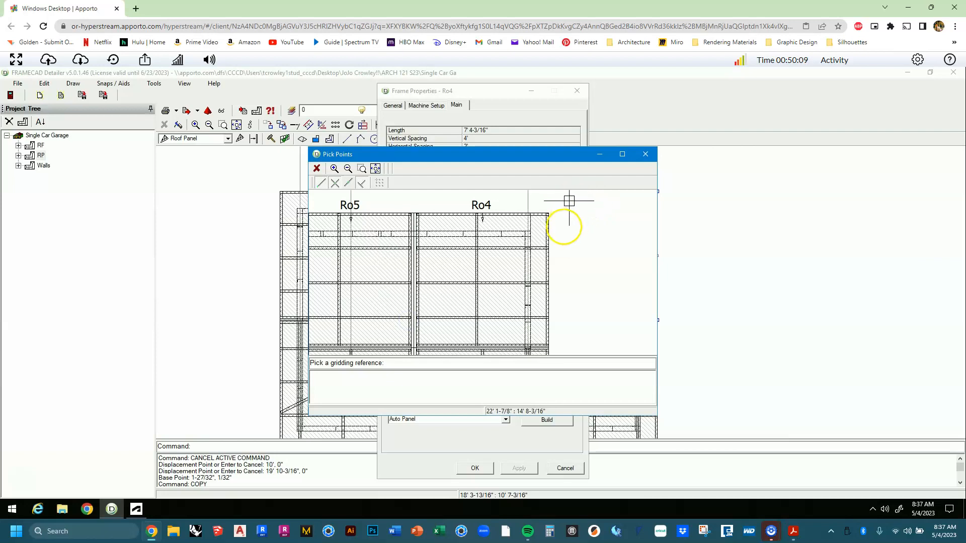
{"action": "middle_click_drag", "start_coordinate": [556, 307], "coordinate": [556, 308]}
{"action": "middle_click_drag", "start_coordinate": [538, 251], "coordinate": [532, 273]}
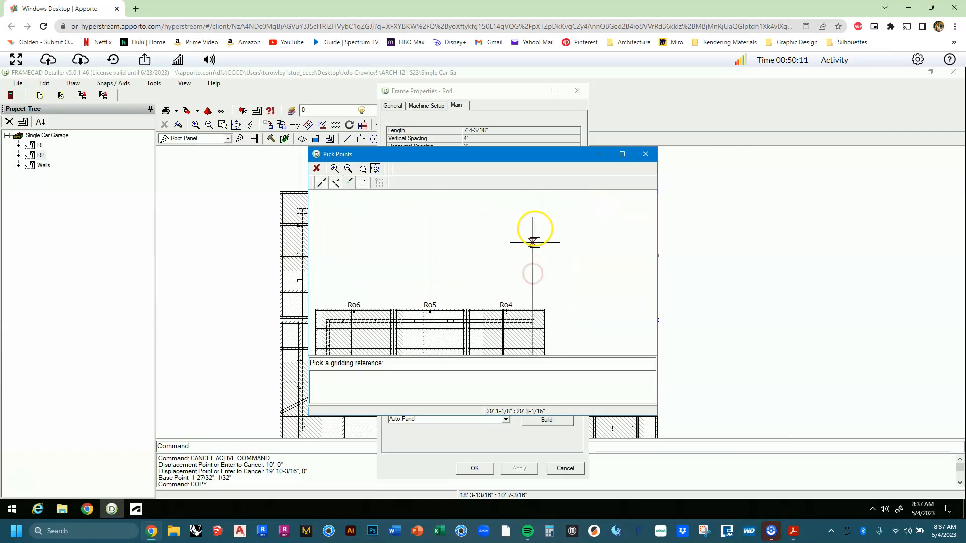
{"action": "left_click", "coordinate": [532, 219]}
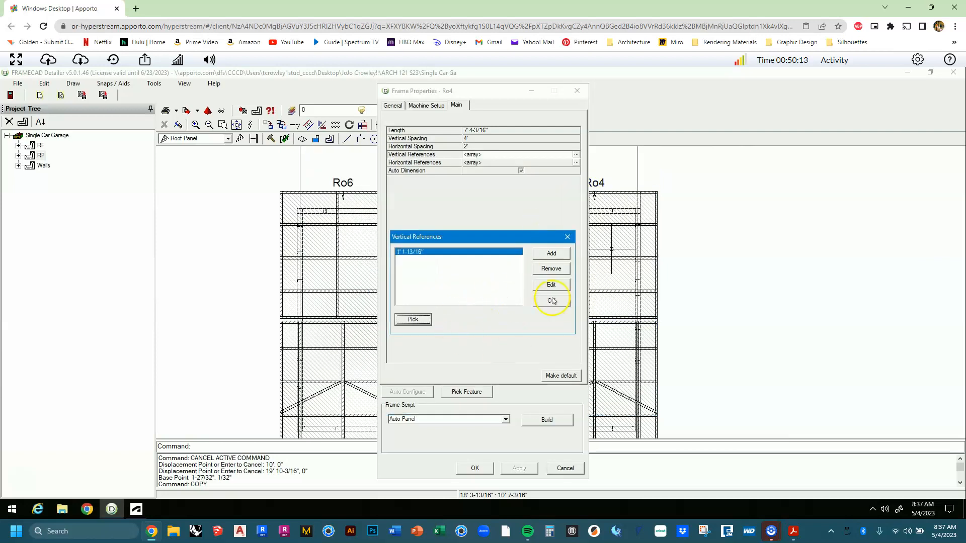
{"action": "left_click", "coordinate": [554, 301]}
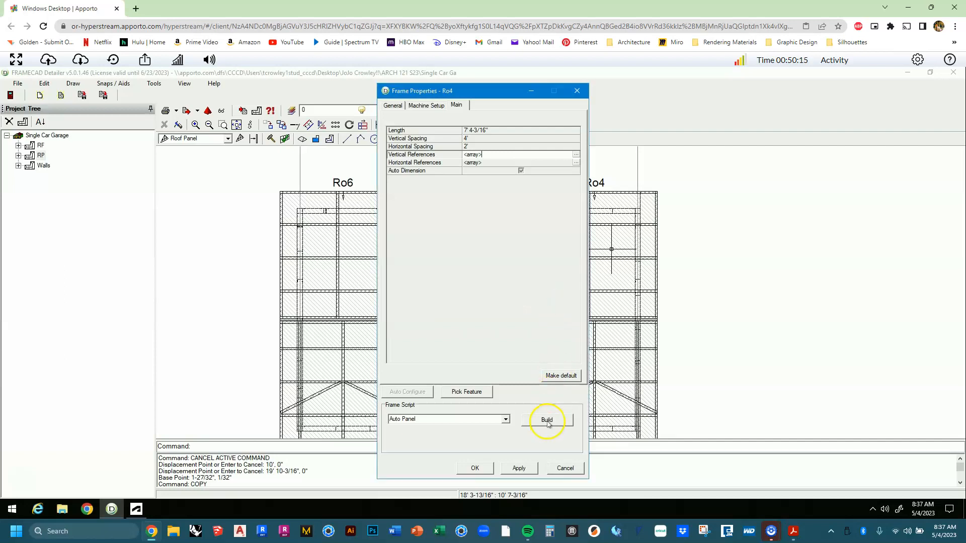
{"action": "left_click", "coordinate": [547, 420]}
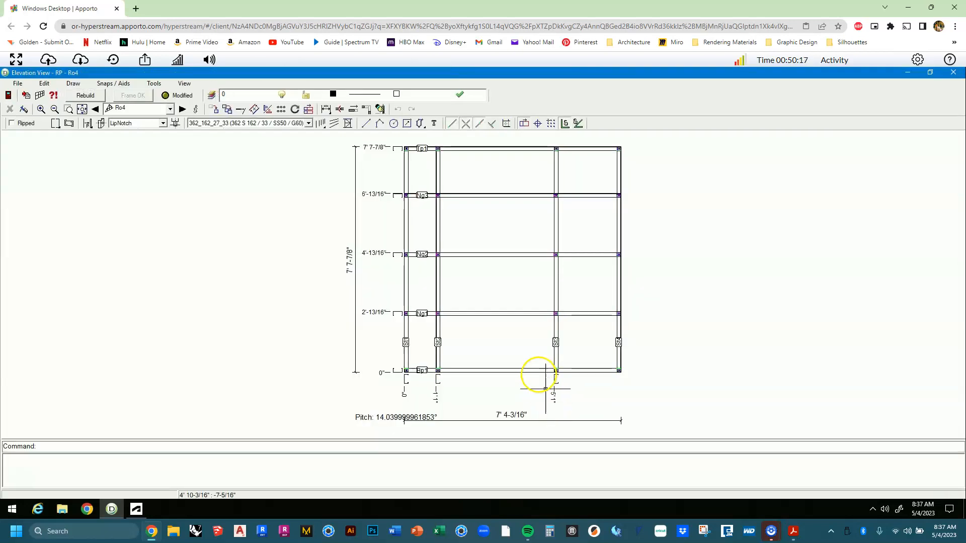
Move stud St3 to a new position along bottom plate Bp1 with the m command.
{"action": "left_click", "coordinate": [555, 282]}
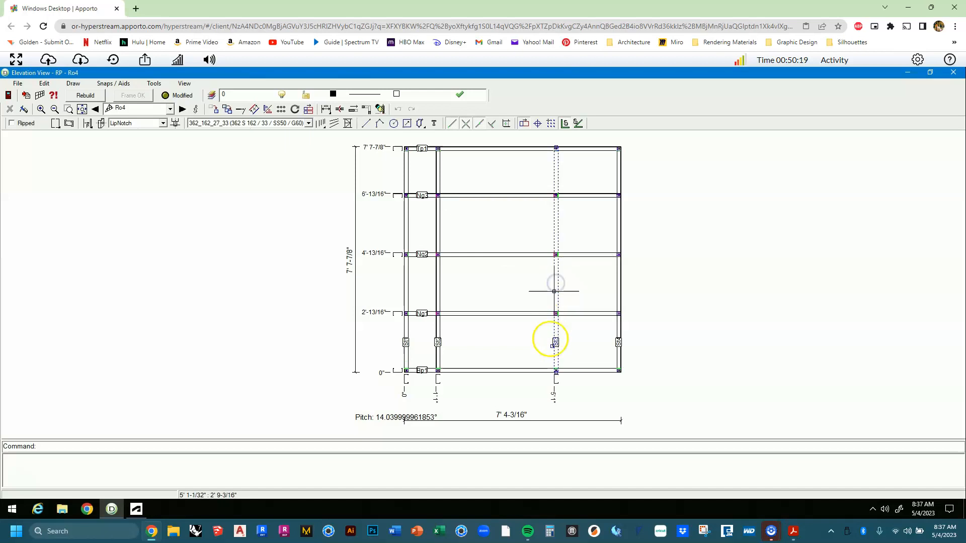
{"action": "type", "text": "m"}
{"action": "key", "text": "Return"}
{"action": "scroll", "coordinate": [542, 375], "scroll_direction": "up", "scroll_amount": 8}
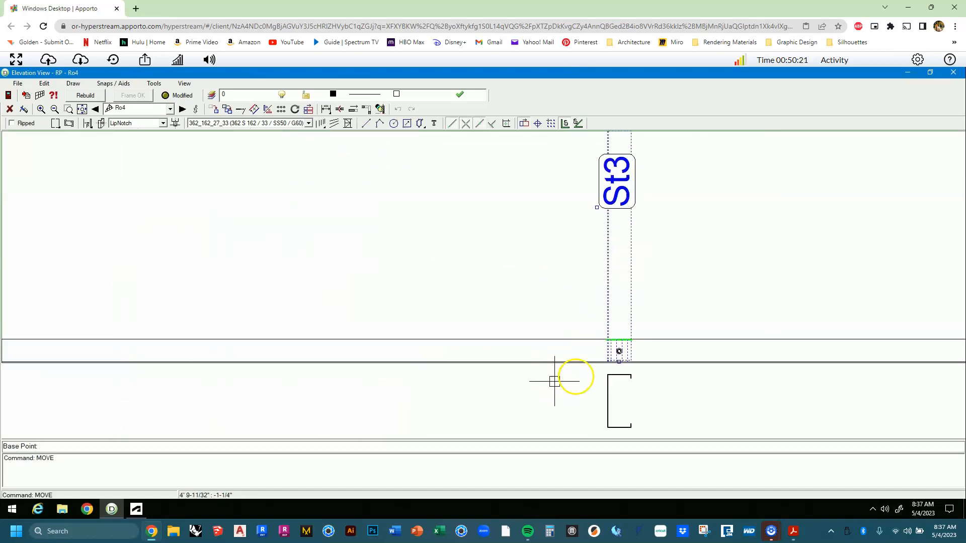
{"action": "left_click", "coordinate": [620, 361]}
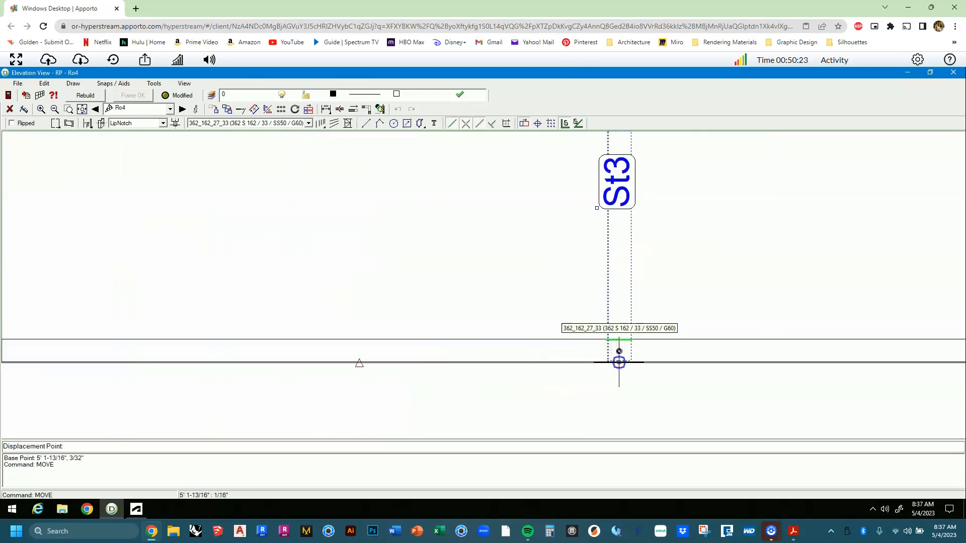
{"action": "scroll", "coordinate": [619, 362], "scroll_direction": "down", "scroll_amount": 8}
{"action": "left_click", "coordinate": [574, 363]}
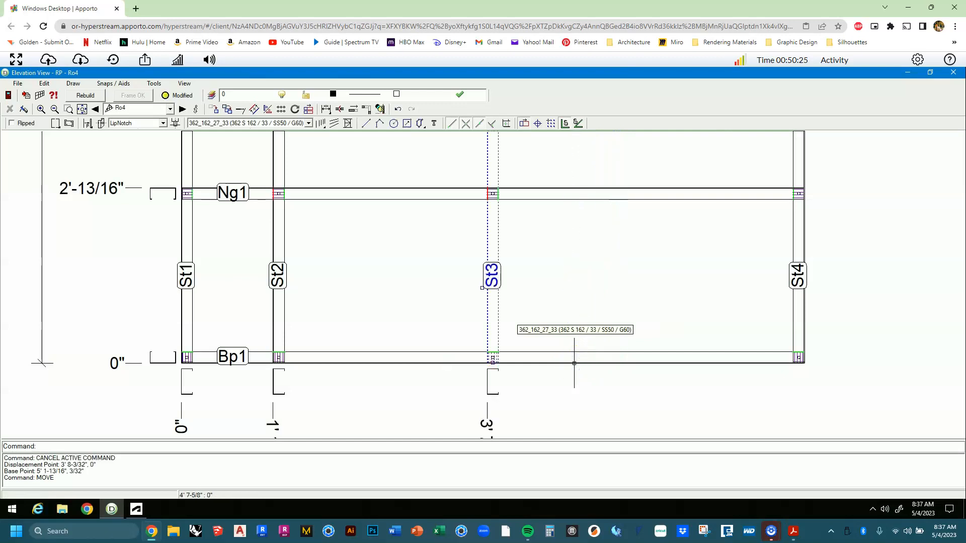
{"action": "scroll", "coordinate": [574, 363], "scroll_direction": "down", "scroll_amount": 2}
{"action": "scroll", "coordinate": [573, 352], "scroll_direction": "down", "scroll_amount": 2}
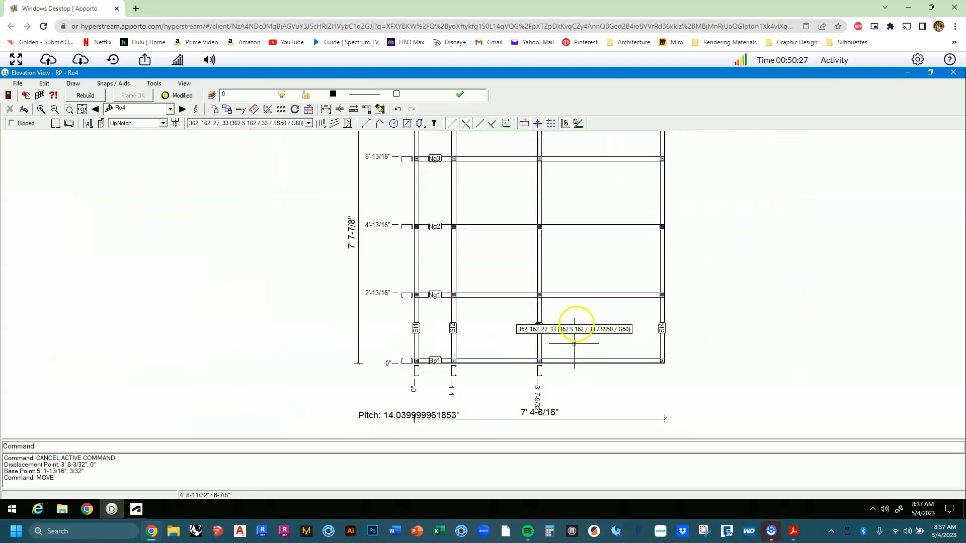
{"action": "scroll", "coordinate": [543, 334], "scroll_direction": "down", "scroll_amount": 2}
{"action": "scroll", "coordinate": [493, 333], "scroll_direction": "down", "scroll_amount": 2}
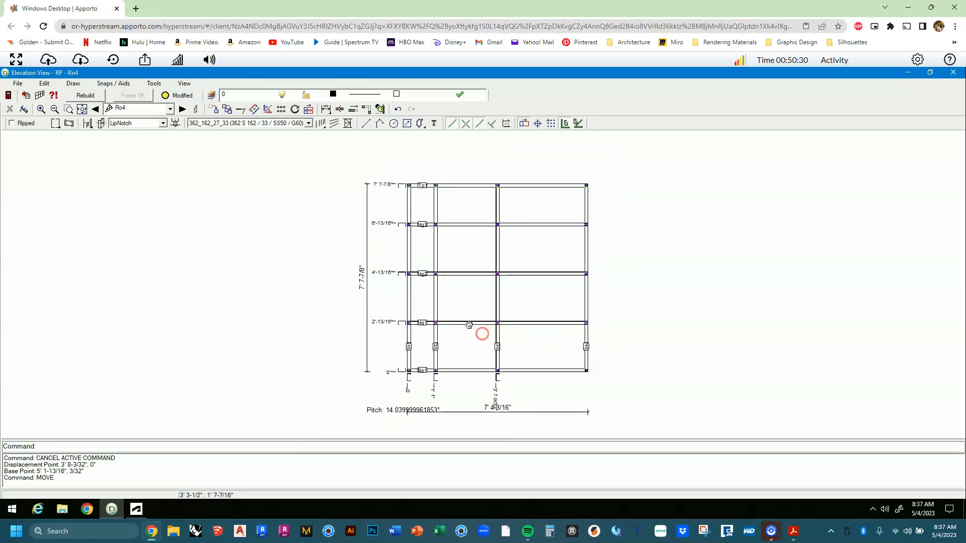
Draw a V of two braces from the side studs at 4'-13/16" to the middle of the 2'-13/16" nog.
{"action": "left_click", "coordinate": [347, 123]}
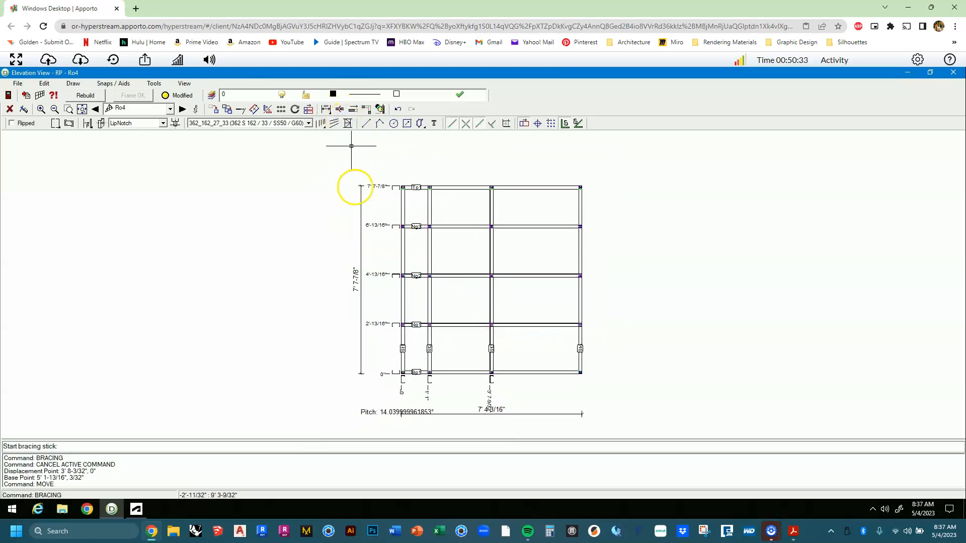
{"action": "left_click", "coordinate": [576, 284]}
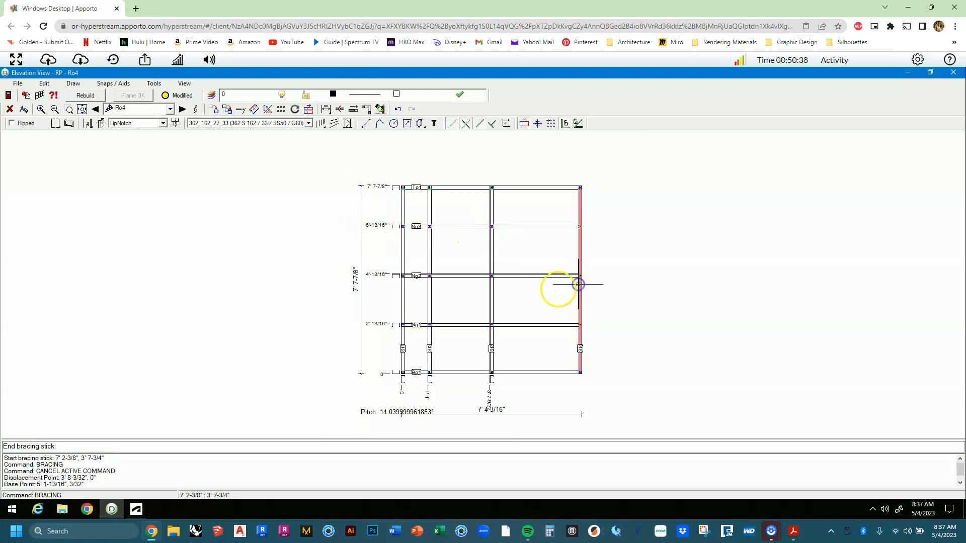
{"action": "left_click", "coordinate": [501, 325]}
{"action": "left_click", "coordinate": [476, 324]}
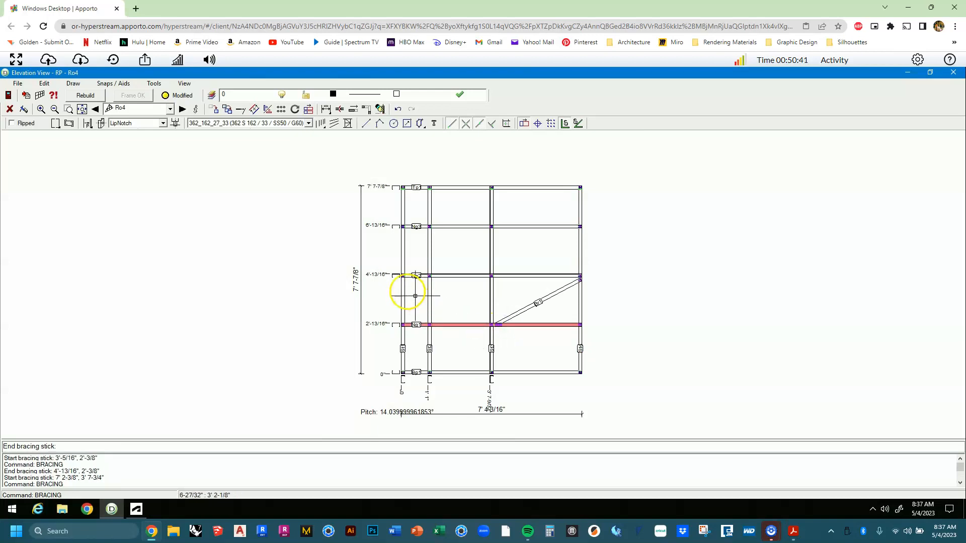
{"action": "left_click", "coordinate": [401, 282]}
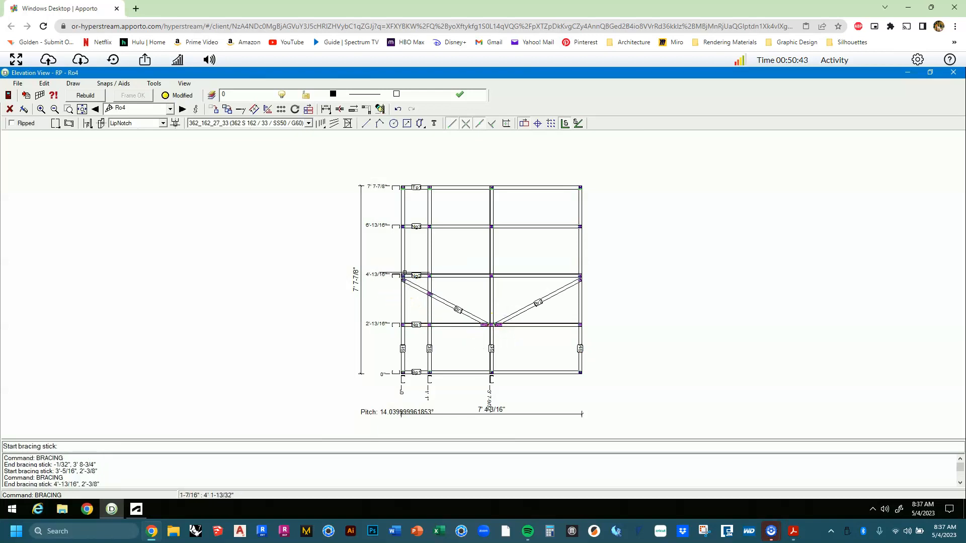
{"action": "key", "text": "Escape"}
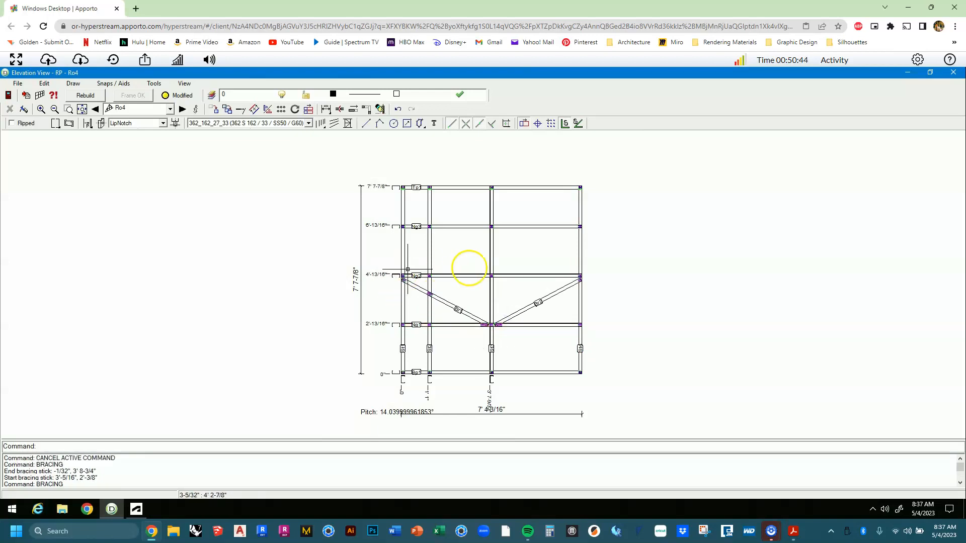
{"action": "left_click", "coordinate": [953, 73]}
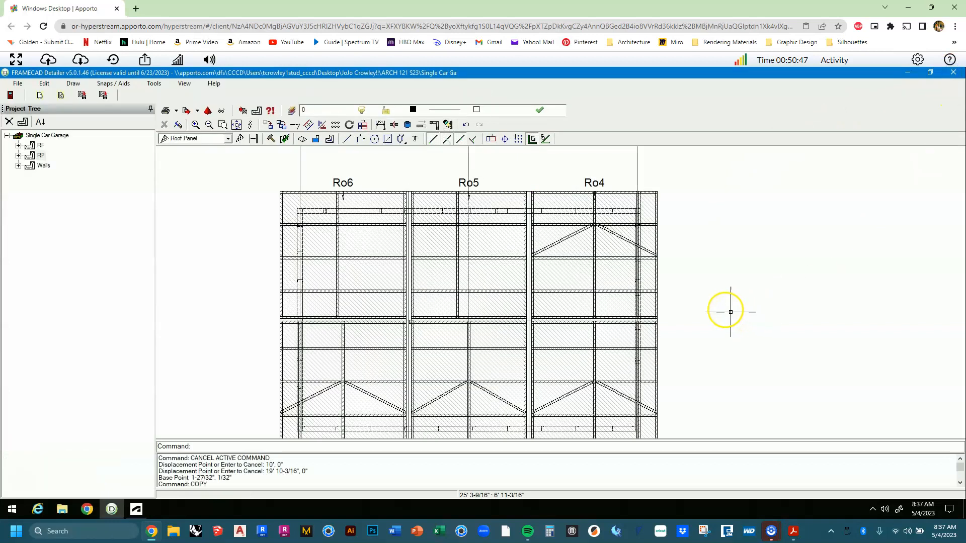
Pan the roof plan and reopen panel Ro4's elevation view.
{"action": "middle_click_drag", "start_coordinate": [717, 304], "coordinate": [687, 265]}
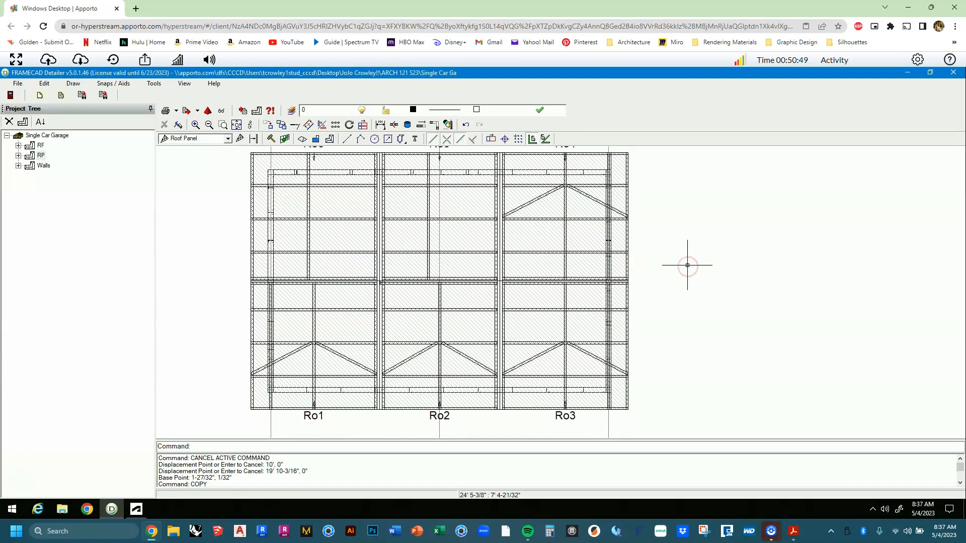
{"action": "scroll", "coordinate": [685, 266], "scroll_direction": "down", "scroll_amount": 2}
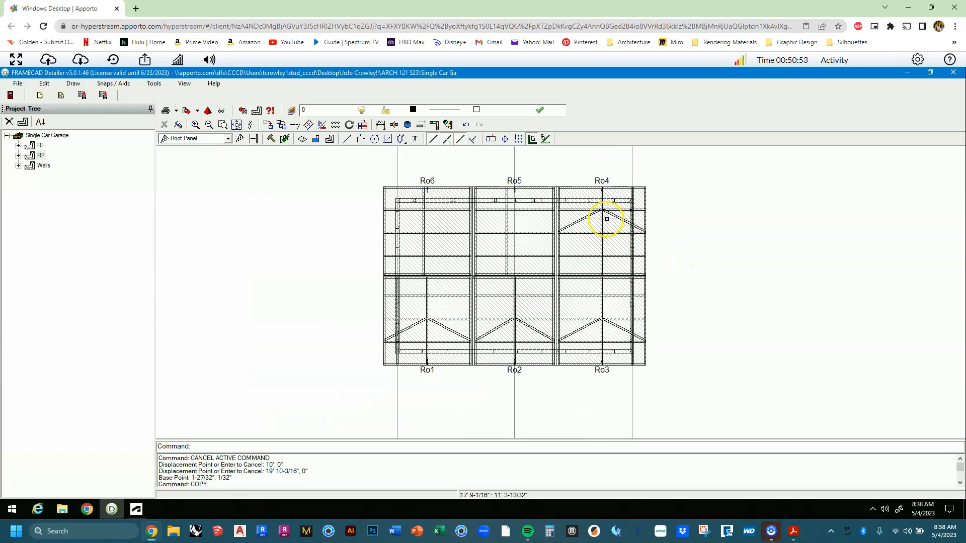
{"action": "double_click", "coordinate": [605, 219]}
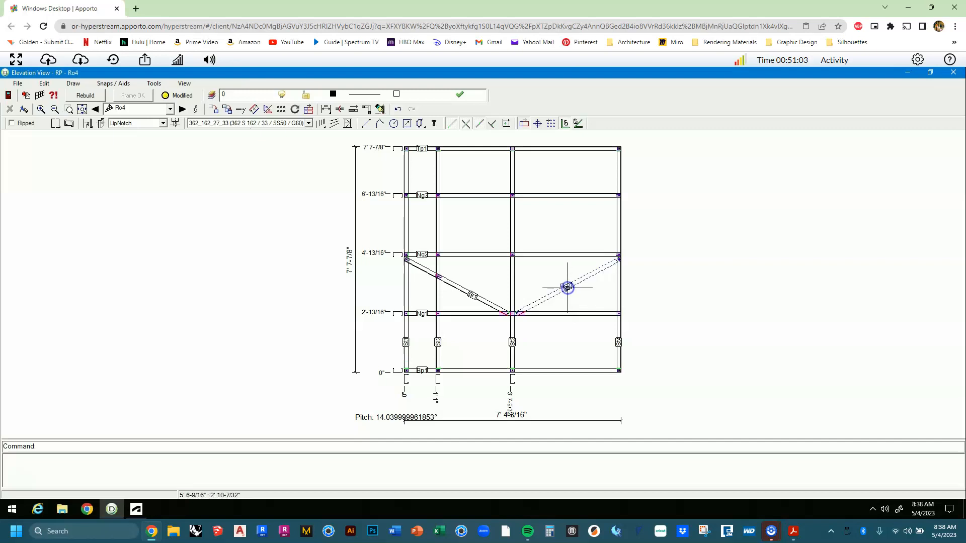
Delete both existing diagonal braces from Ro4.
{"action": "key", "text": "Delete"}
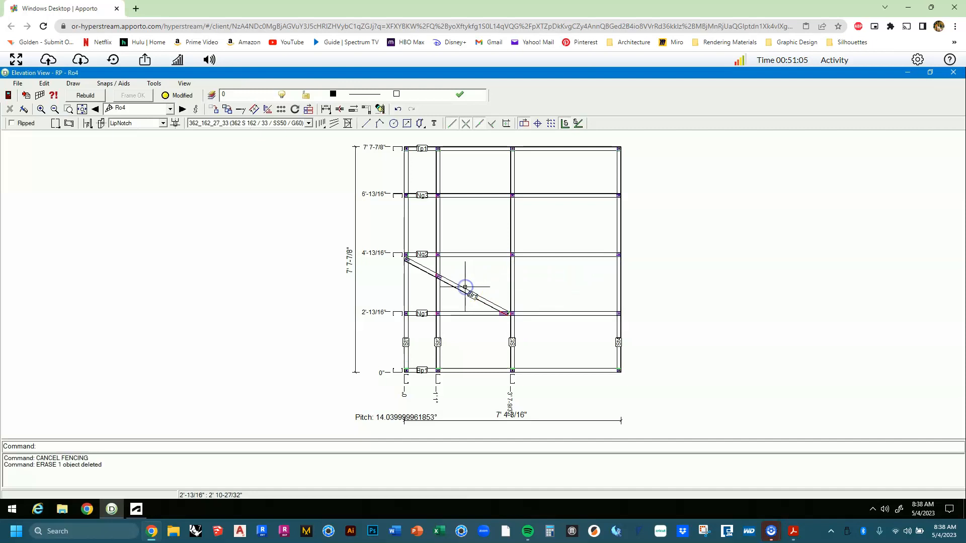
{"action": "left_click", "coordinate": [462, 291]}
{"action": "key", "text": "Delete"}
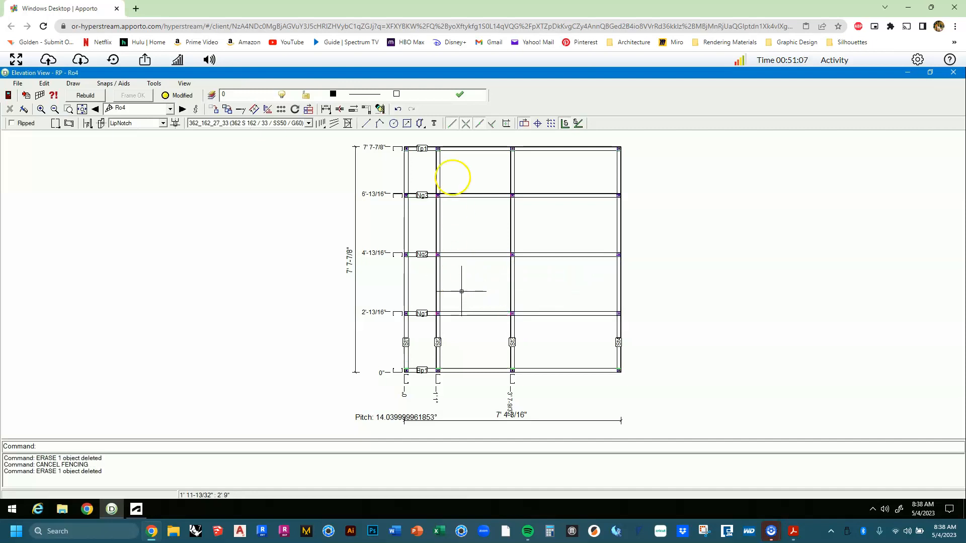
Draw braces from each side stud at 2'-13/16" up to the middle stud on the 4'-13/16" nog.
{"action": "left_click", "coordinate": [348, 124]}
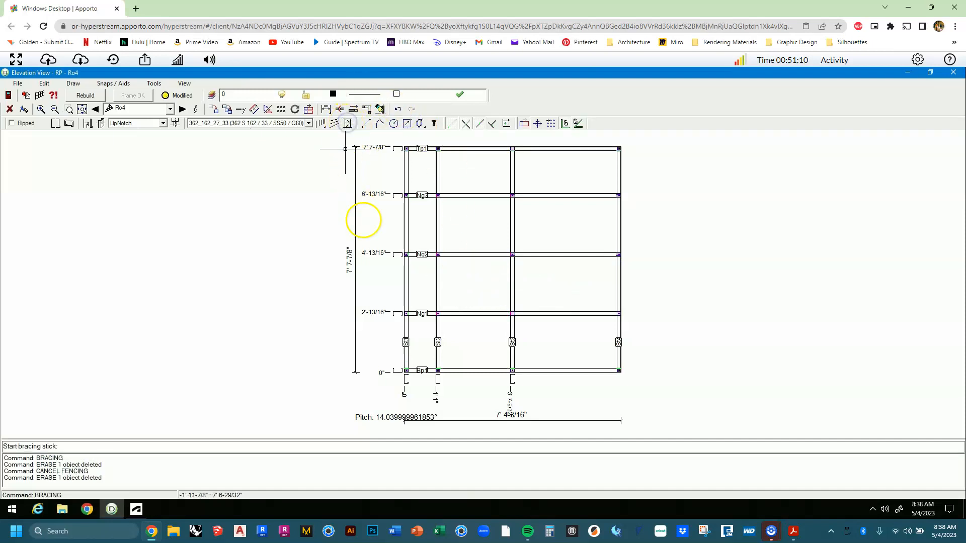
{"action": "left_click", "coordinate": [407, 302]}
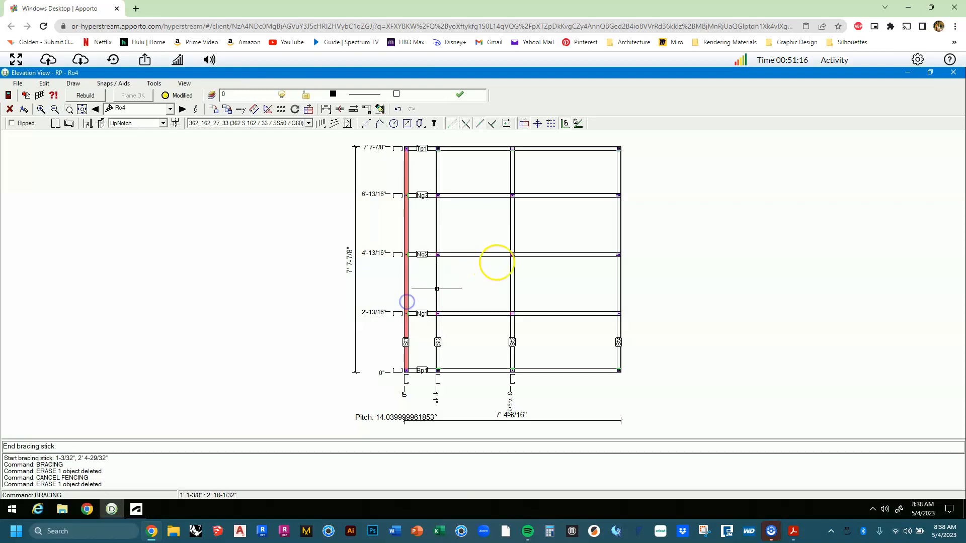
{"action": "left_click", "coordinate": [499, 254]}
{"action": "left_click", "coordinate": [521, 254]}
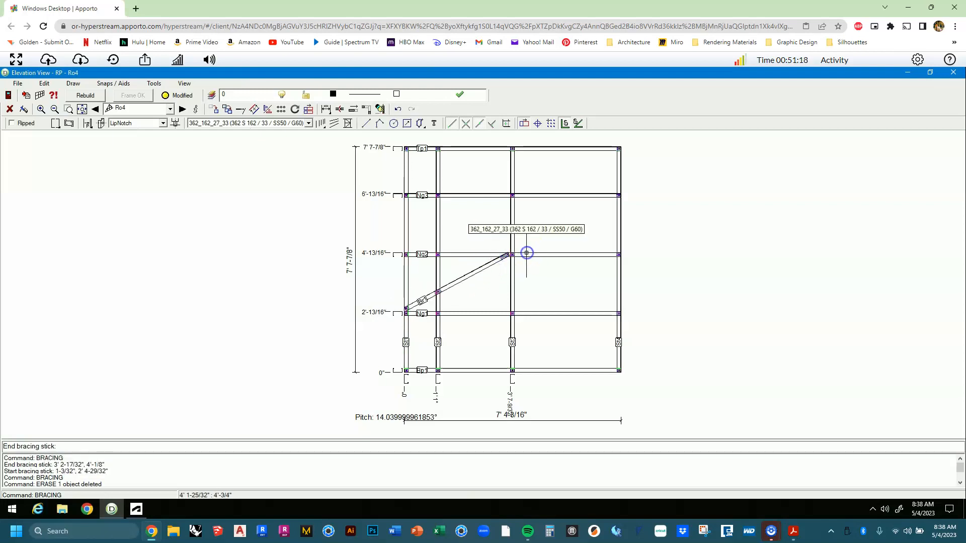
{"action": "left_click", "coordinate": [619, 302]}
{"action": "key", "text": "Escape"}
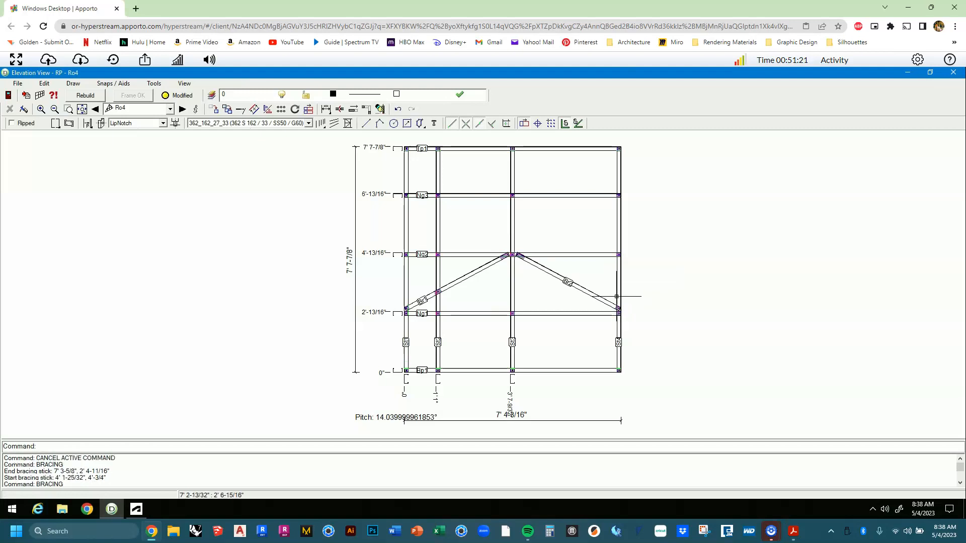
{"action": "left_click", "coordinate": [953, 73]}
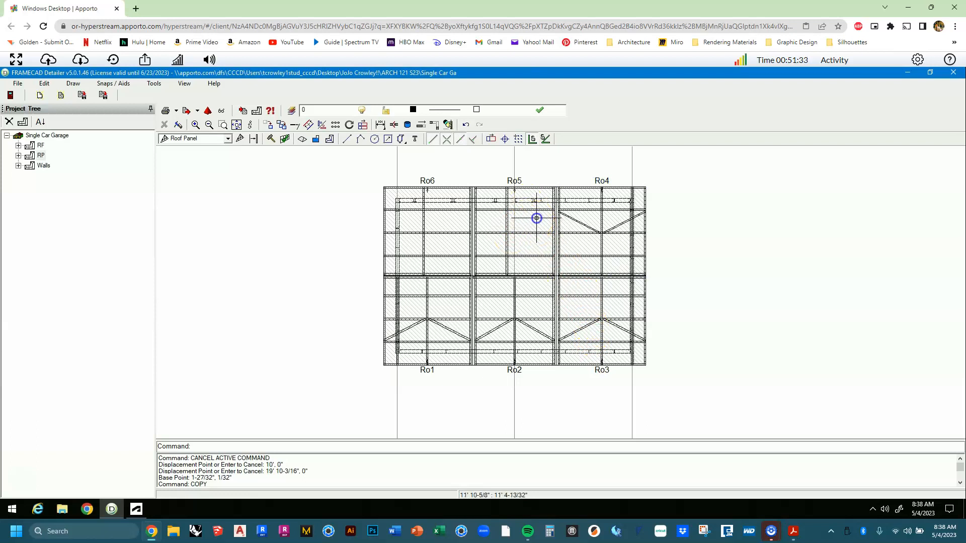
{"action": "right_click", "coordinate": [536, 219]}
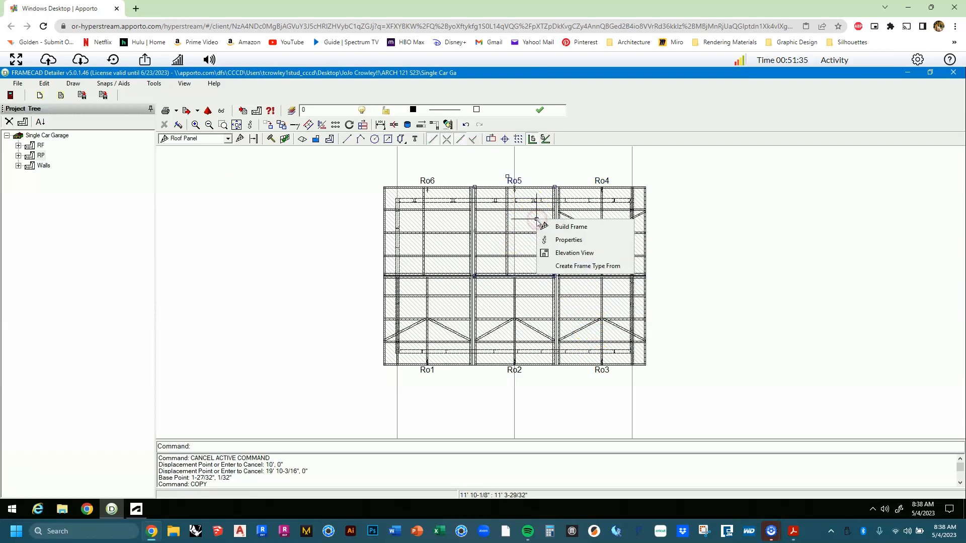
Set Ro5's vertical reference by picking its centre line at 3' 4-3/16" and rebuild the frame.
{"action": "left_click", "coordinate": [552, 239]}
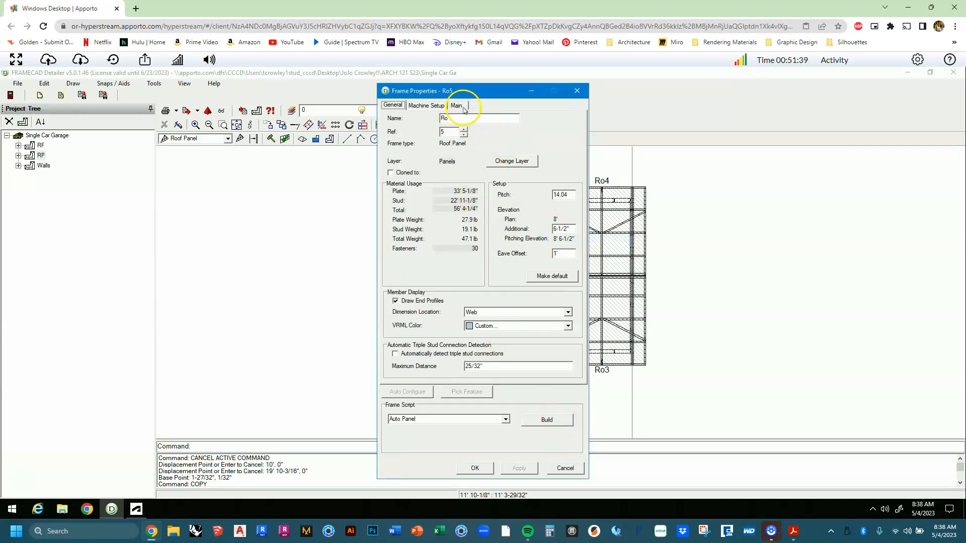
{"action": "left_click", "coordinate": [458, 105]}
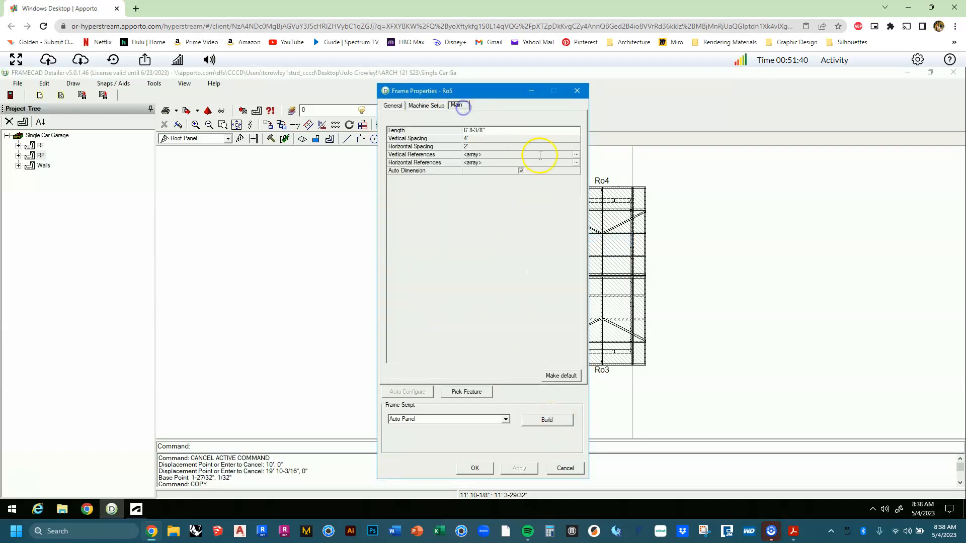
{"action": "left_click", "coordinate": [576, 158]}
{"action": "left_click", "coordinate": [413, 321]}
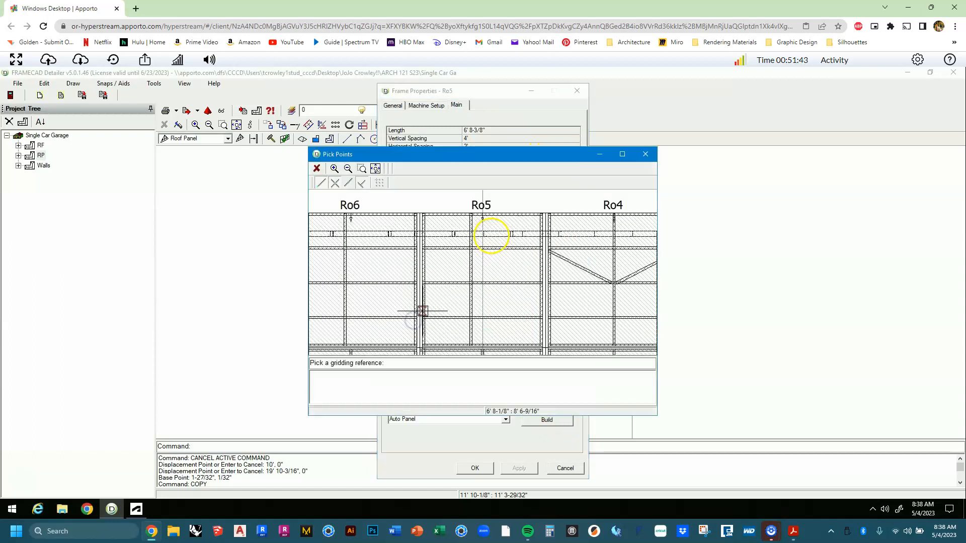
{"action": "scroll", "coordinate": [488, 233], "scroll_direction": "down", "scroll_amount": 2}
{"action": "scroll", "coordinate": [490, 232], "scroll_direction": "down", "scroll_amount": 2}
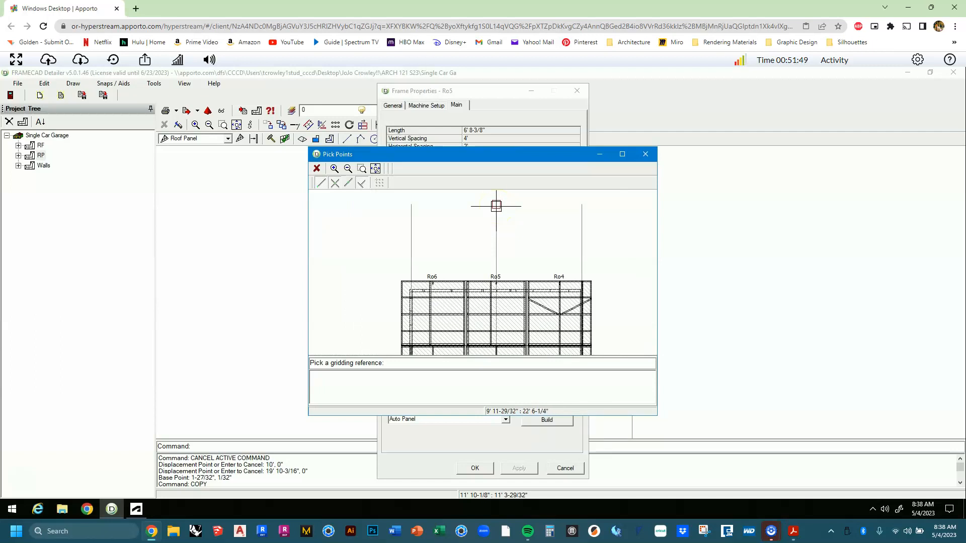
{"action": "left_click", "coordinate": [496, 206]}
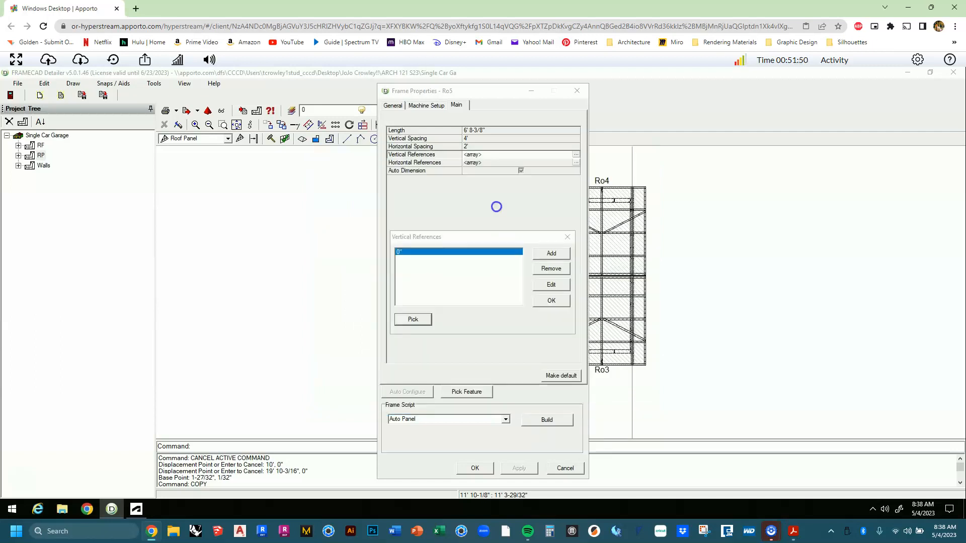
{"action": "left_click", "coordinate": [552, 301]}
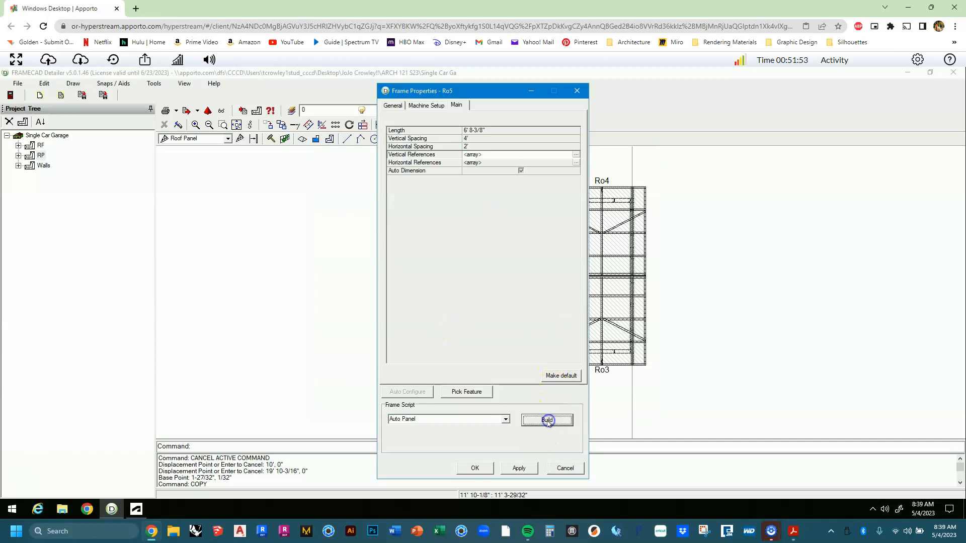
{"action": "left_click", "coordinate": [548, 421]}
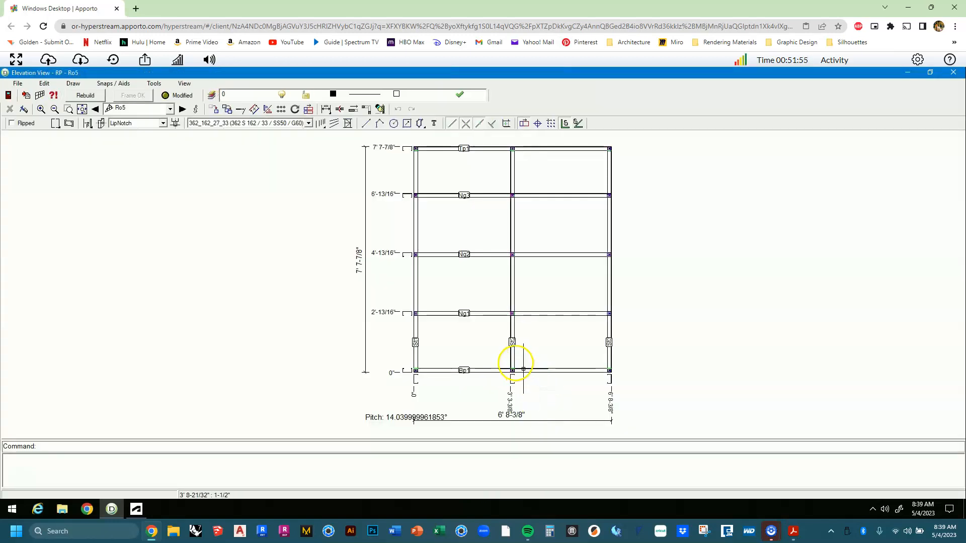
Start moving Ro5's middle stud St2, cancel so it stays at 3' 4-3/16", and close the elevation.
{"action": "scroll", "coordinate": [511, 360], "scroll_direction": "up", "scroll_amount": 3}
{"action": "middle_click_drag", "start_coordinate": [515, 356], "coordinate": [522, 278]}
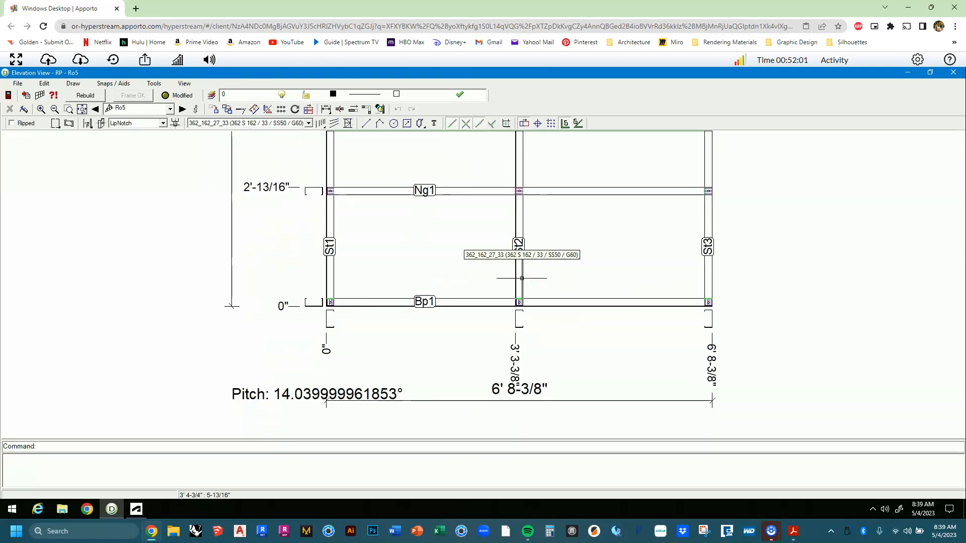
{"action": "left_click", "coordinate": [522, 279]}
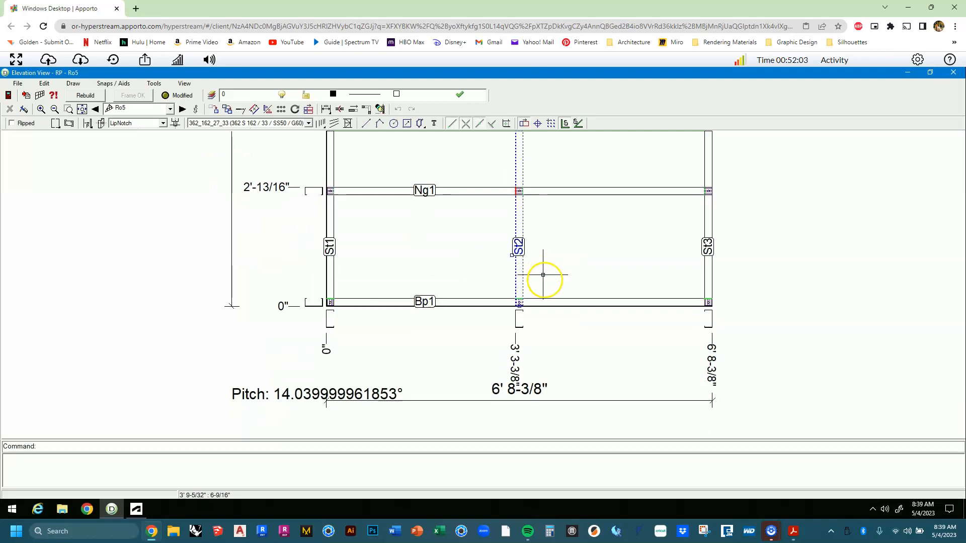
{"action": "key", "text": "Return"}
{"action": "scroll", "coordinate": [528, 289], "scroll_direction": "up", "scroll_amount": 5}
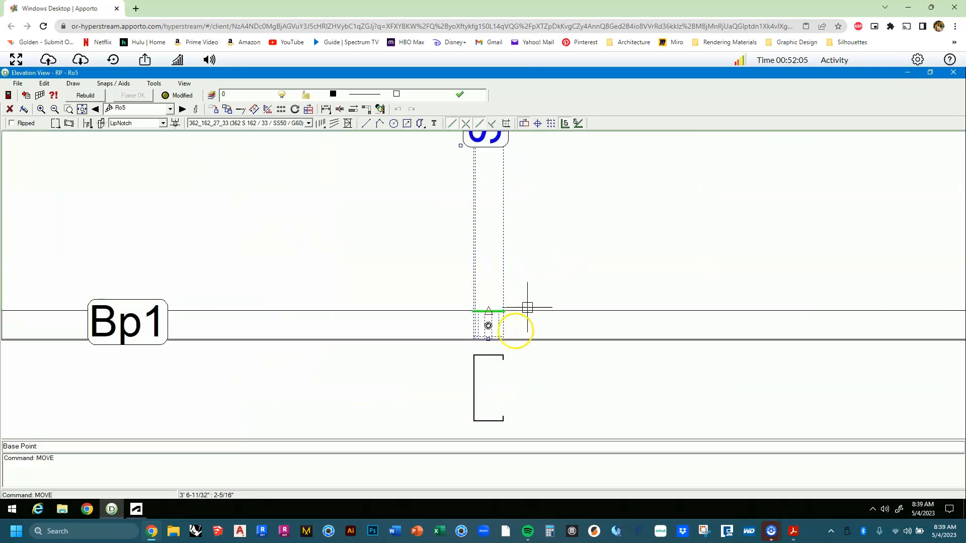
{"action": "left_click", "coordinate": [433, 381]}
{"action": "scroll", "coordinate": [434, 382], "scroll_direction": "down", "scroll_amount": 2}
{"action": "scroll", "coordinate": [435, 382], "scroll_direction": "down", "scroll_amount": 3}
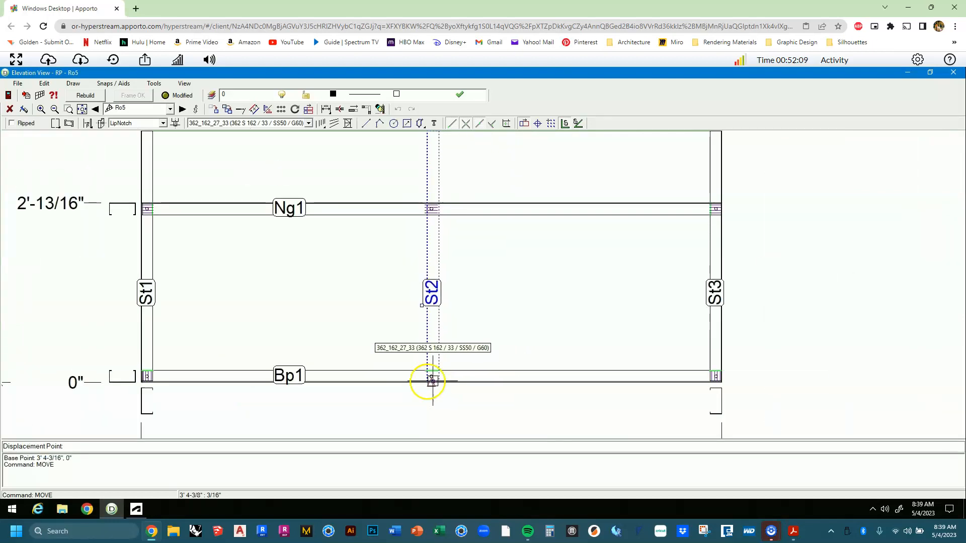
{"action": "right_click", "coordinate": [417, 382]}
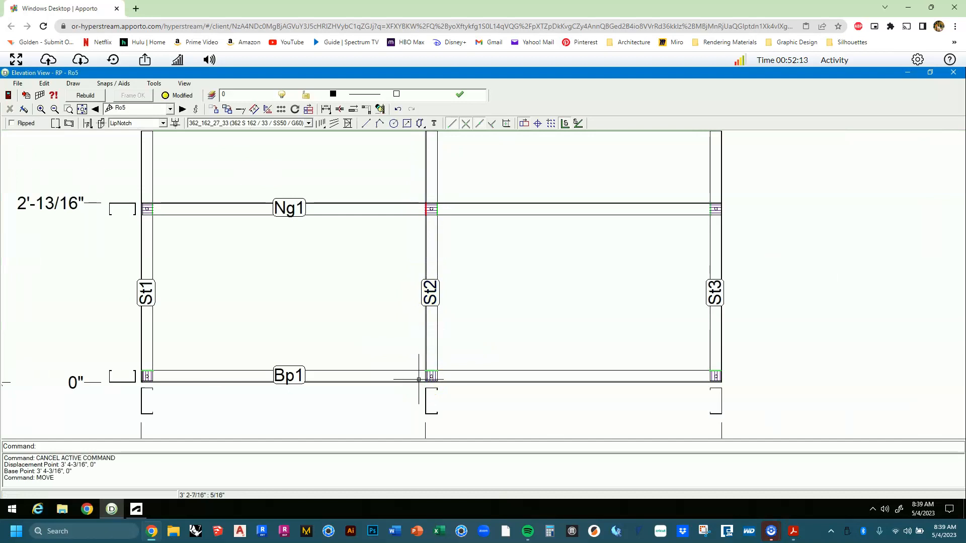
{"action": "left_click", "coordinate": [953, 73]}
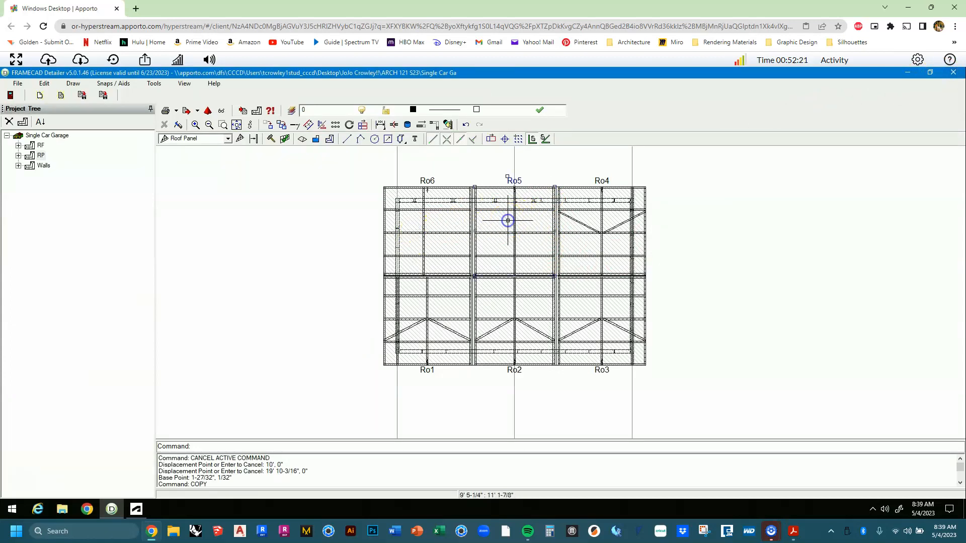
Reopen Ro5 and draw braces from both outer studs peaking at the middle stud on Ng2.
{"action": "double_click", "coordinate": [507, 221]}
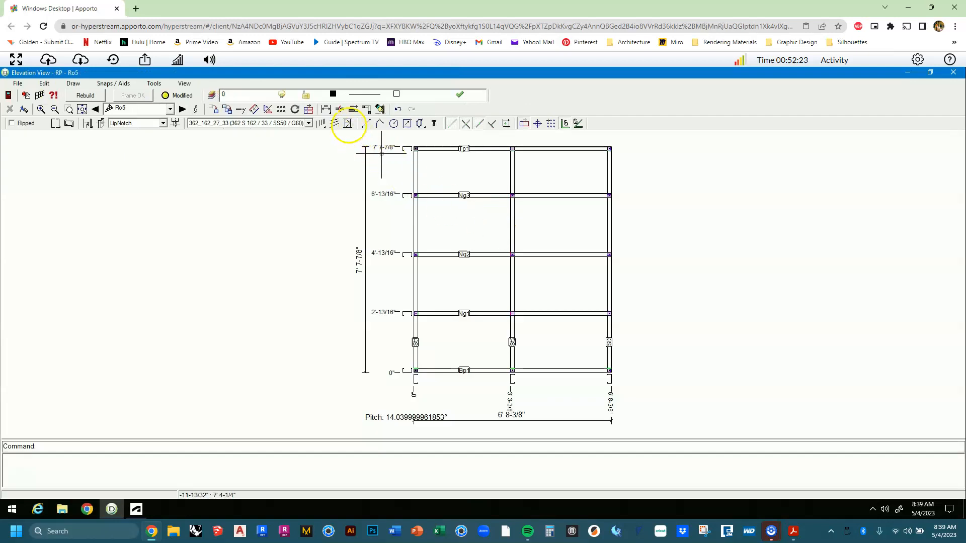
{"action": "left_click", "coordinate": [349, 124]}
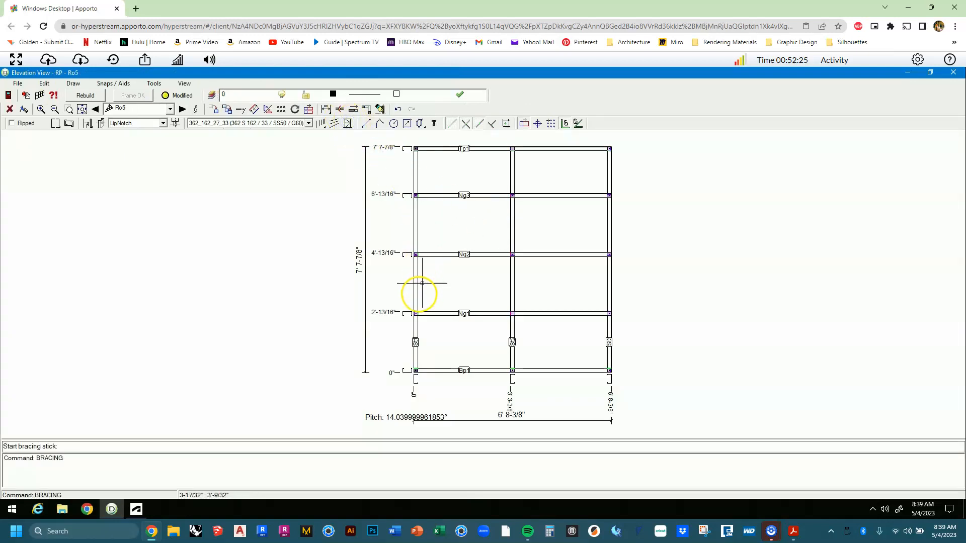
{"action": "left_click", "coordinate": [416, 301]}
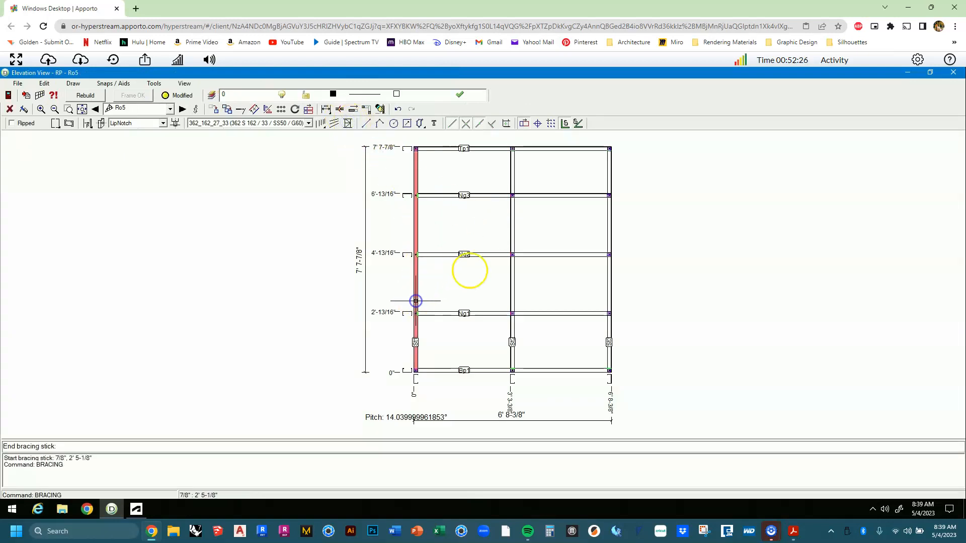
{"action": "left_click", "coordinate": [500, 254]}
{"action": "left_click", "coordinate": [526, 254]}
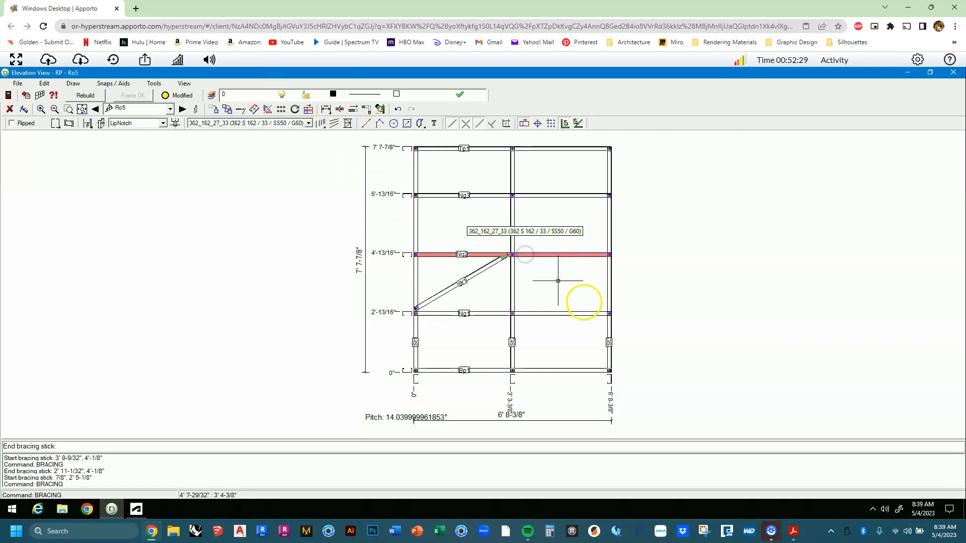
{"action": "left_click", "coordinate": [607, 306]}
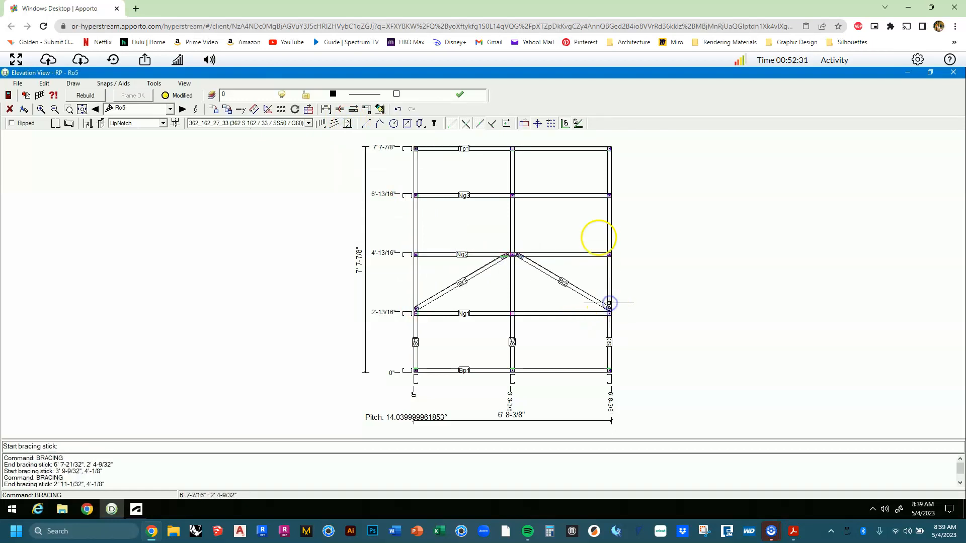
{"action": "left_click", "coordinate": [951, 73]}
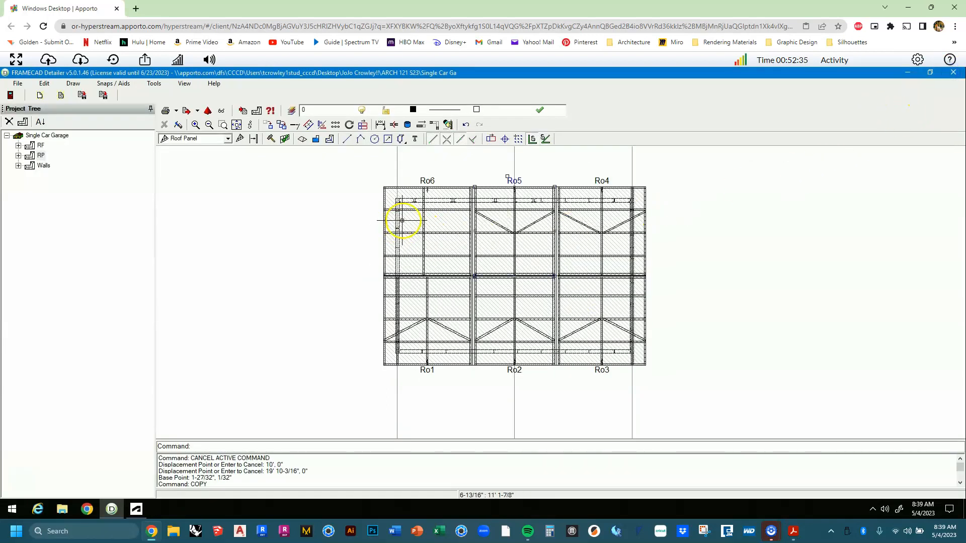
Give Ro6 a vertical gridding reference picked on the panel and rebuild it as a 7' 4-3/16" four-stud frame.
{"action": "right_click", "coordinate": [439, 216]}
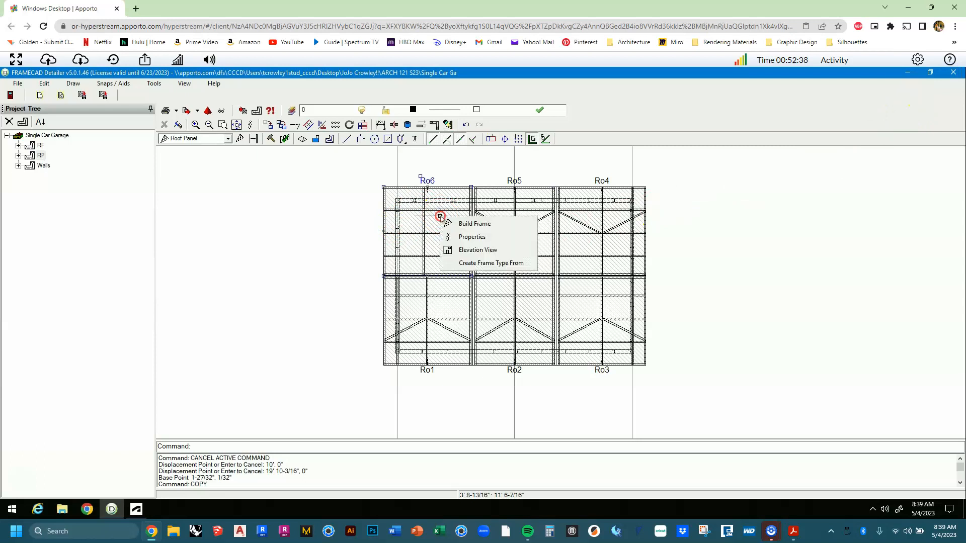
{"action": "left_click", "coordinate": [472, 227]}
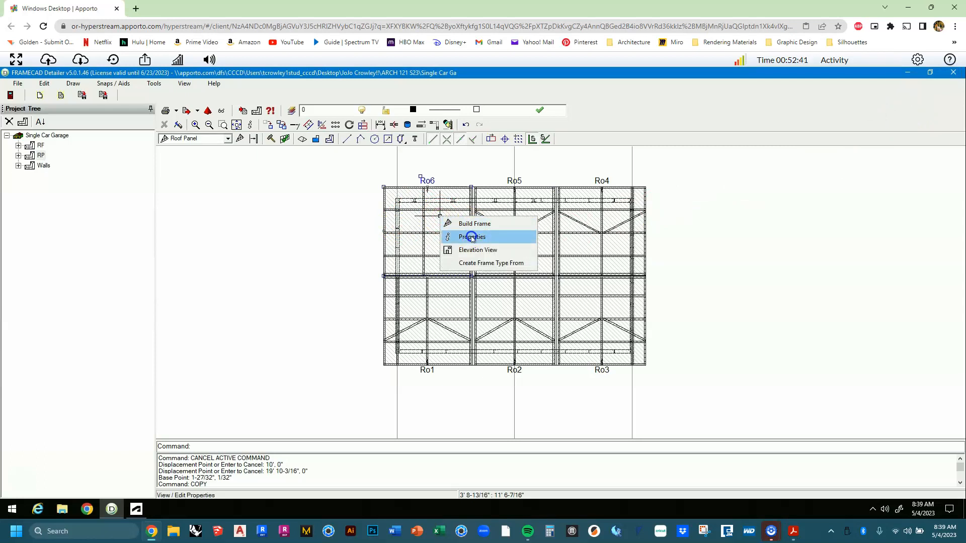
{"action": "left_click", "coordinate": [470, 237]}
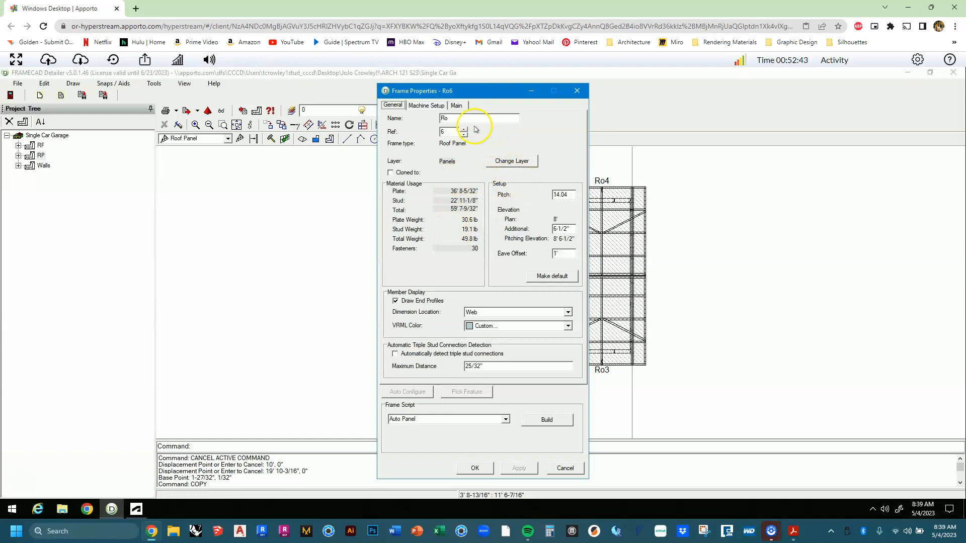
{"action": "left_click", "coordinate": [457, 105]}
{"action": "left_click", "coordinate": [577, 155]}
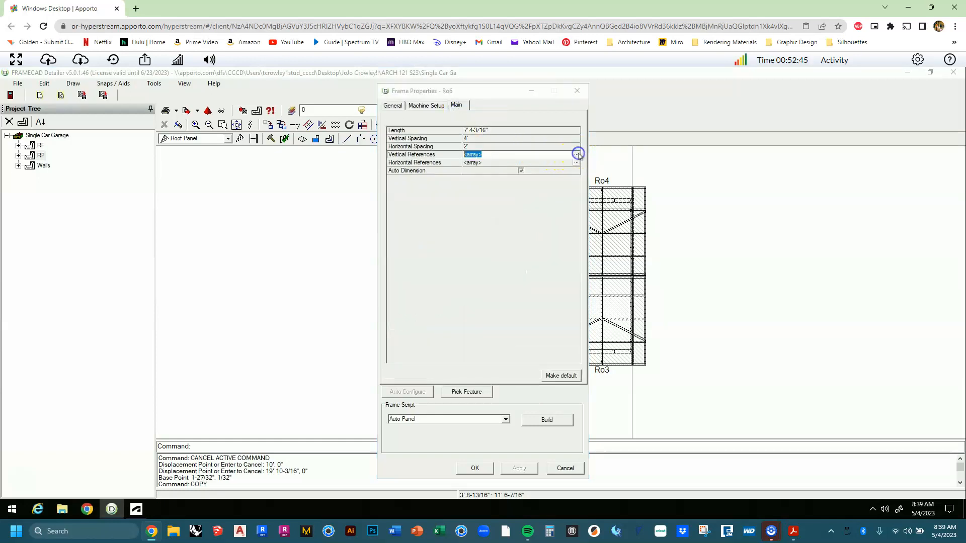
{"action": "left_click", "coordinate": [413, 321]}
{"action": "scroll", "coordinate": [416, 276], "scroll_direction": "down", "scroll_amount": 5}
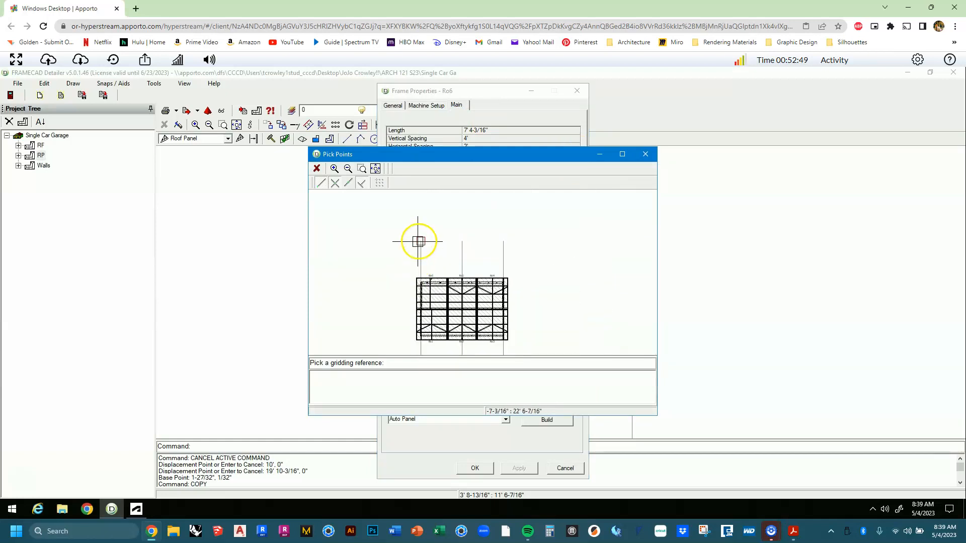
{"action": "left_click", "coordinate": [418, 243]}
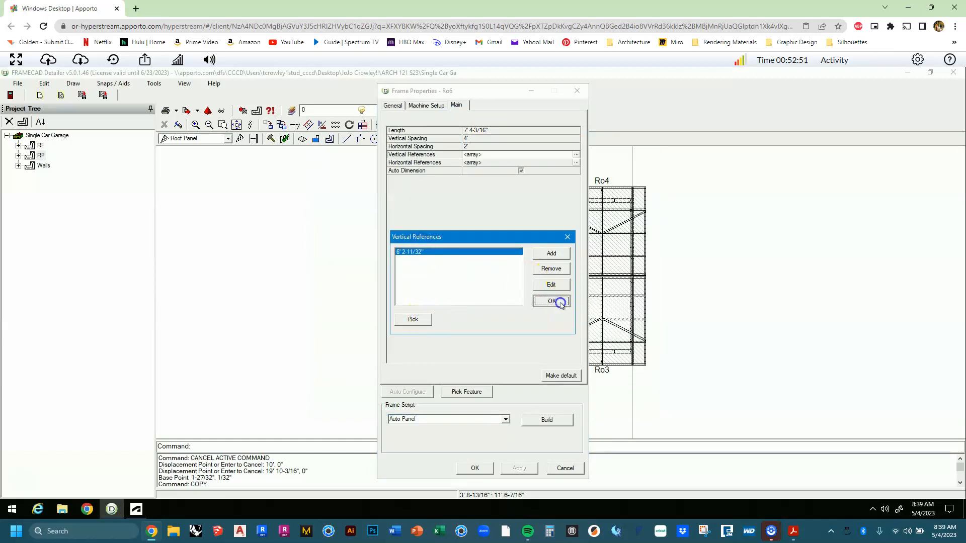
{"action": "left_click", "coordinate": [553, 300]}
{"action": "left_click", "coordinate": [547, 420]}
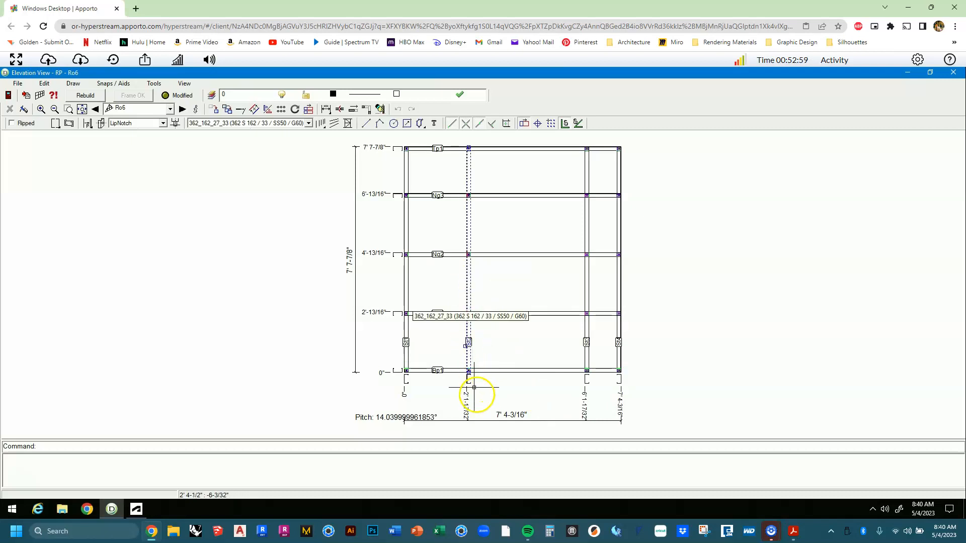
Move Ro6's stud St2 further to the right.
{"action": "scroll", "coordinate": [475, 395], "scroll_direction": "up", "scroll_amount": 5}
{"action": "key", "text": "Return"}
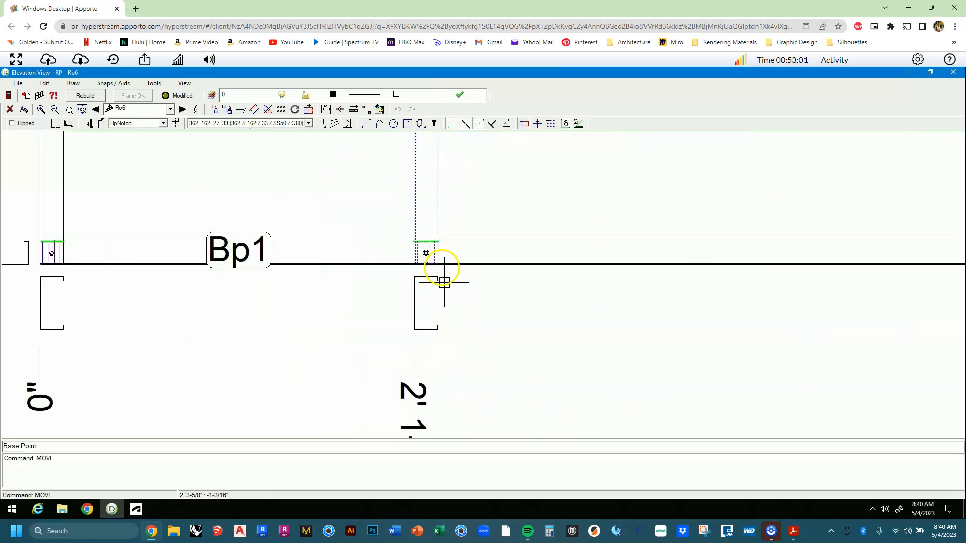
{"action": "left_click", "coordinate": [426, 258]}
{"action": "scroll", "coordinate": [424, 254], "scroll_direction": "down", "scroll_amount": 2}
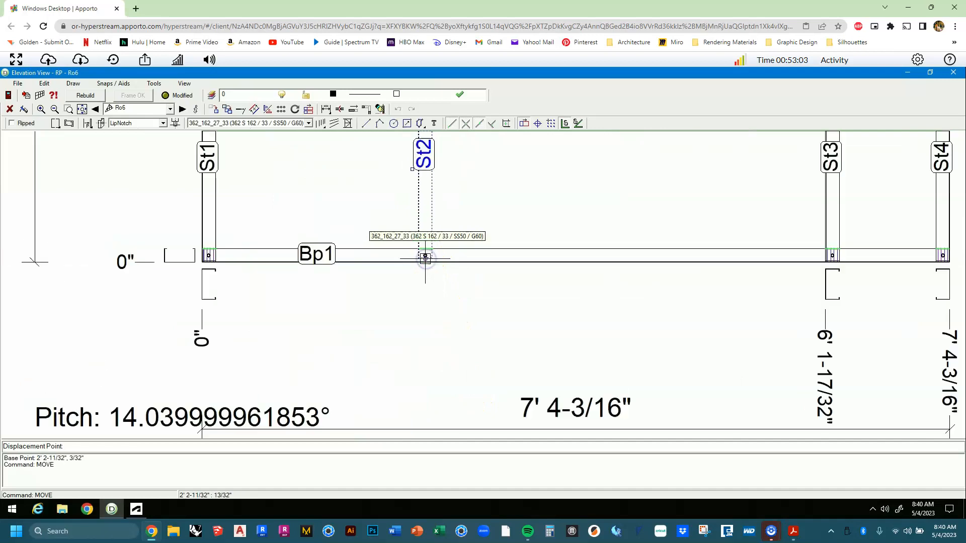
{"action": "left_click", "coordinate": [519, 262]}
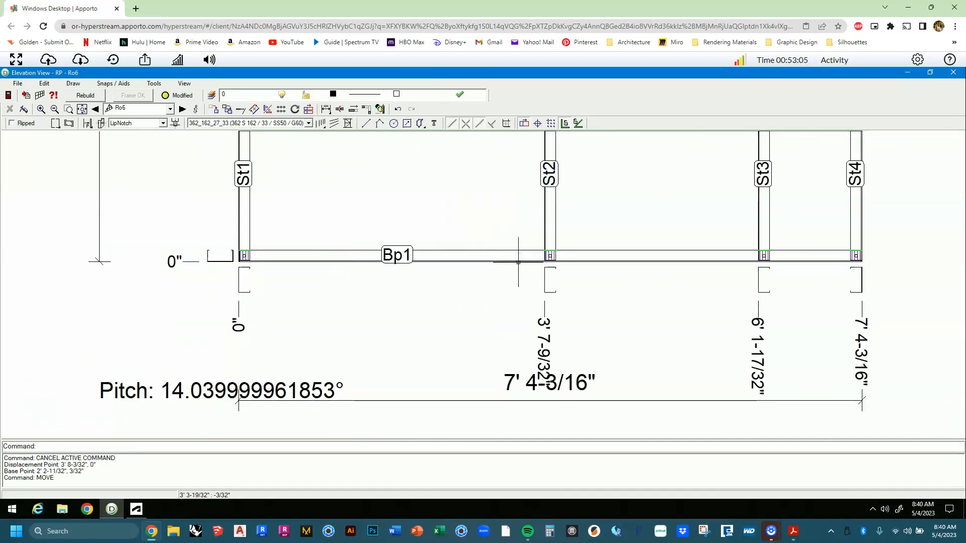
{"action": "scroll", "coordinate": [521, 257], "scroll_direction": "down", "scroll_amount": 4}
{"action": "scroll", "coordinate": [509, 320], "scroll_direction": "up", "scroll_amount": 2}
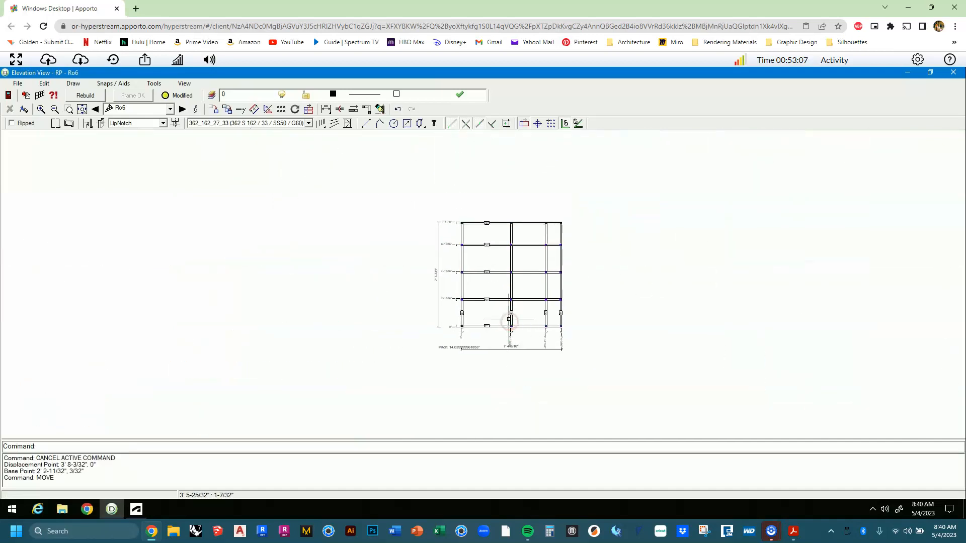
Brace Ro6 from St1 and St4 up to Ng2 at the middle stud, then close the elevation.
{"action": "left_click", "coordinate": [347, 123]}
{"action": "left_click", "coordinate": [394, 262]}
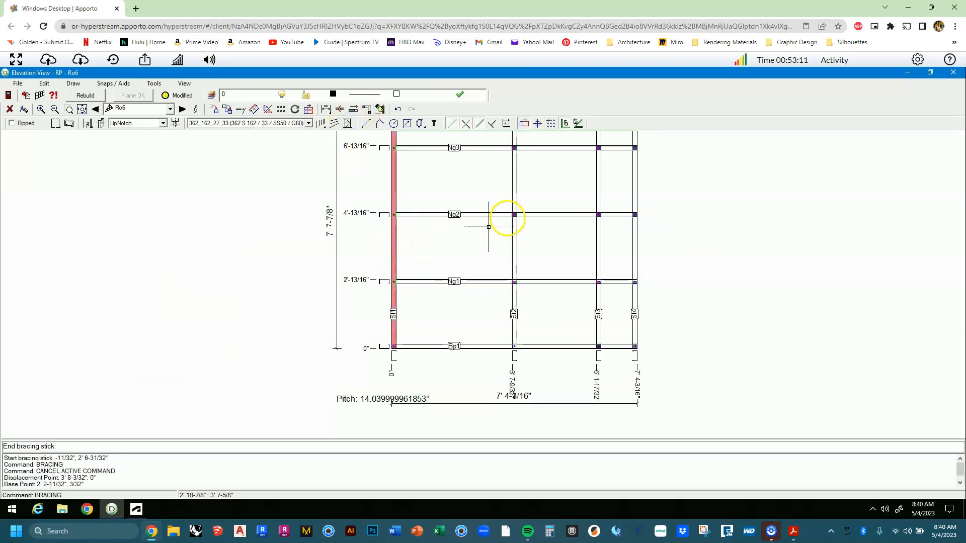
{"action": "left_click", "coordinate": [501, 215]}
{"action": "left_click", "coordinate": [529, 215]}
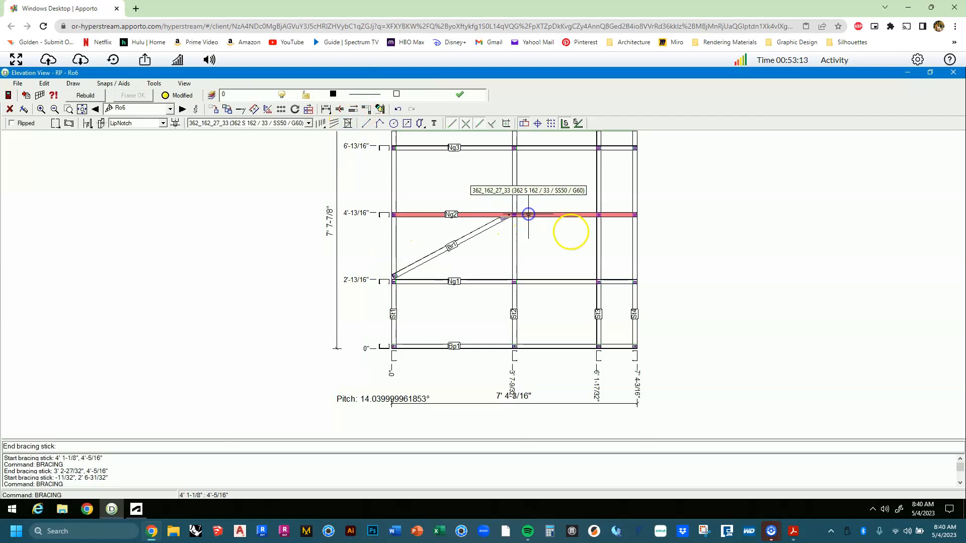
{"action": "left_click", "coordinate": [639, 266]}
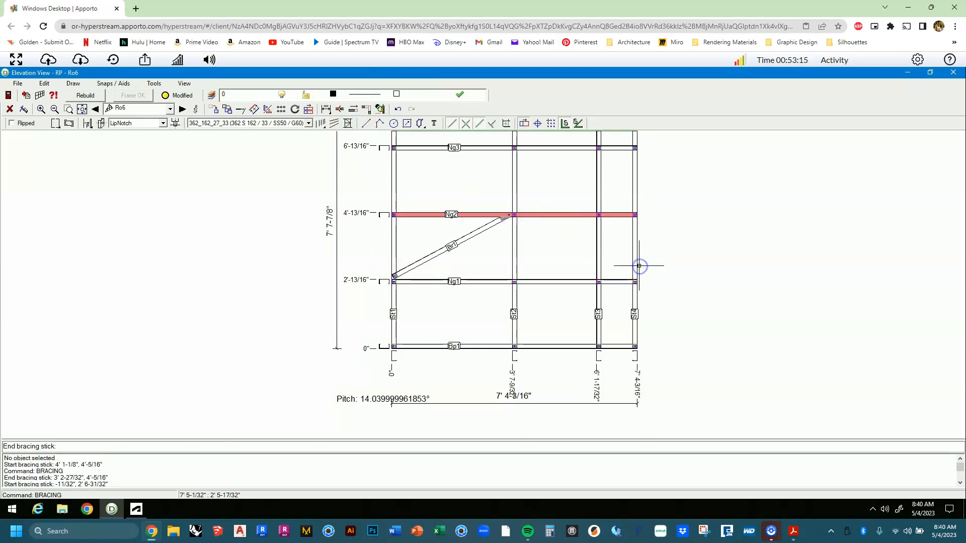
{"action": "left_click", "coordinate": [633, 259]}
{"action": "key", "text": "Escape"}
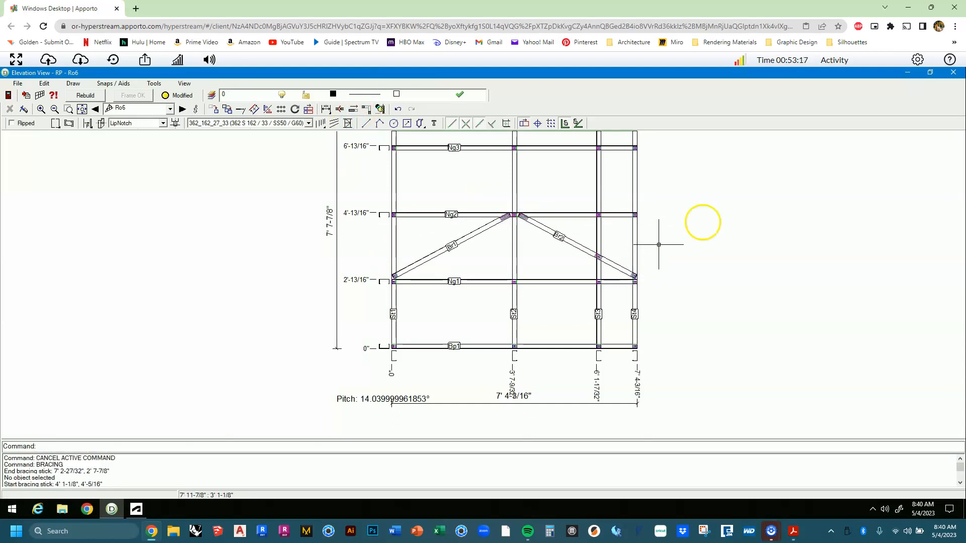
{"action": "left_click", "coordinate": [948, 74]}
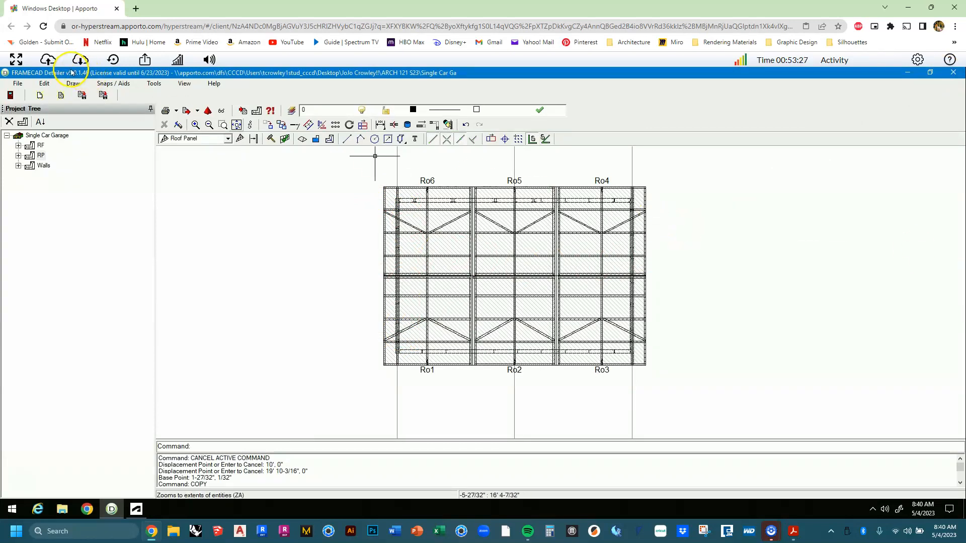
Save the Single Car Garage project from the File menu.
{"action": "left_click", "coordinate": [17, 83]}
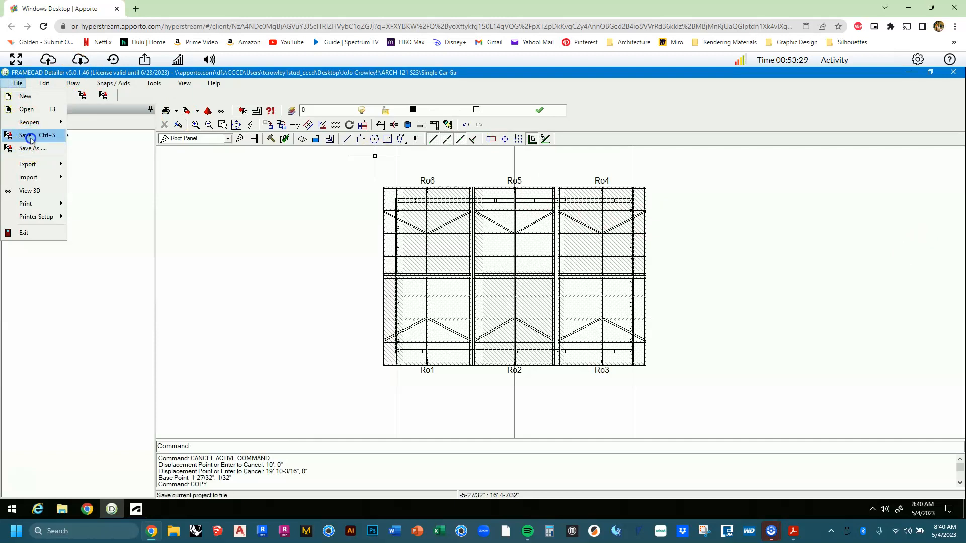
{"action": "left_click", "coordinate": [27, 136]}
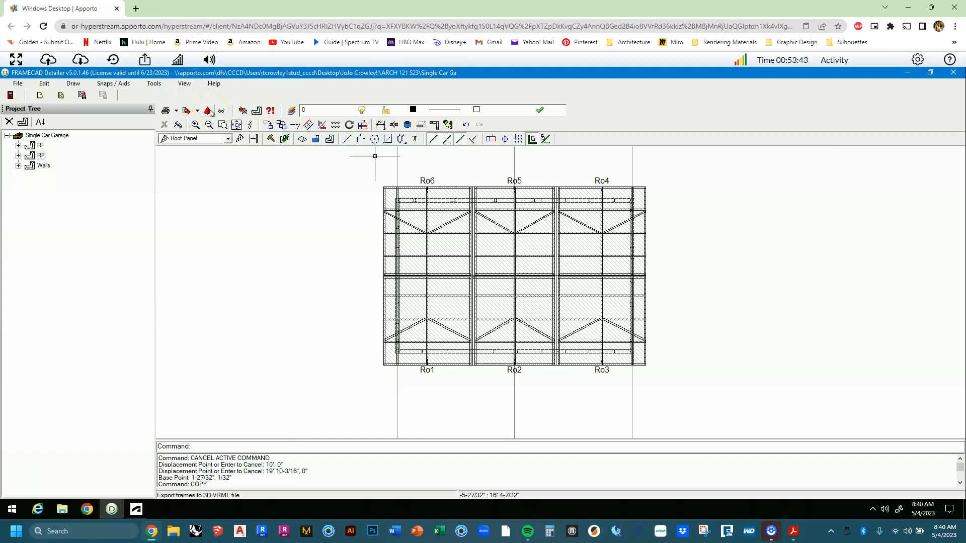
Export all frames (trusses Tr1–Tr4, roof panels Ro1–Ro6, walls Ex1–Ex4) to 3D VRML in folder ARCH 121 S23.
{"action": "left_click", "coordinate": [209, 111]}
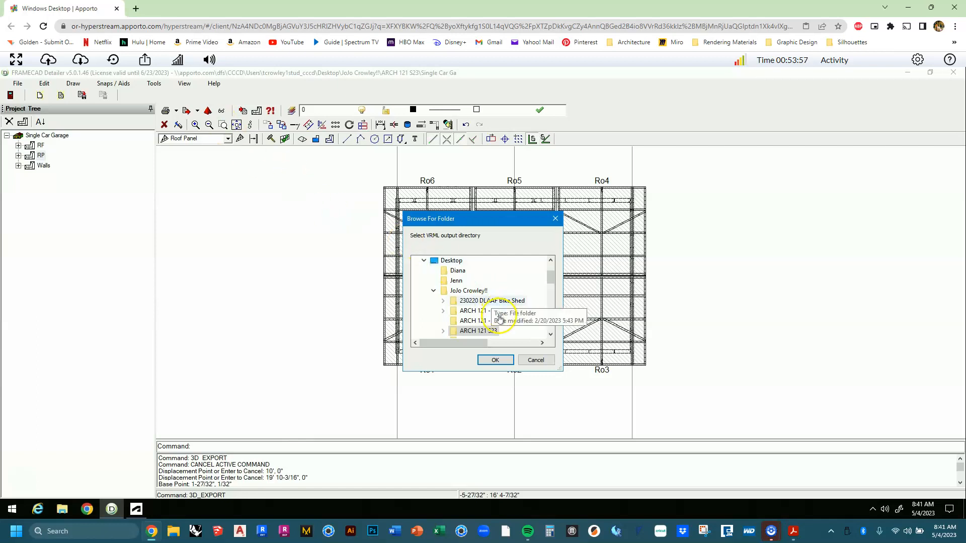
{"action": "scroll", "coordinate": [483, 295], "scroll_direction": "down", "scroll_amount": 2}
{"action": "left_click", "coordinate": [486, 273]}
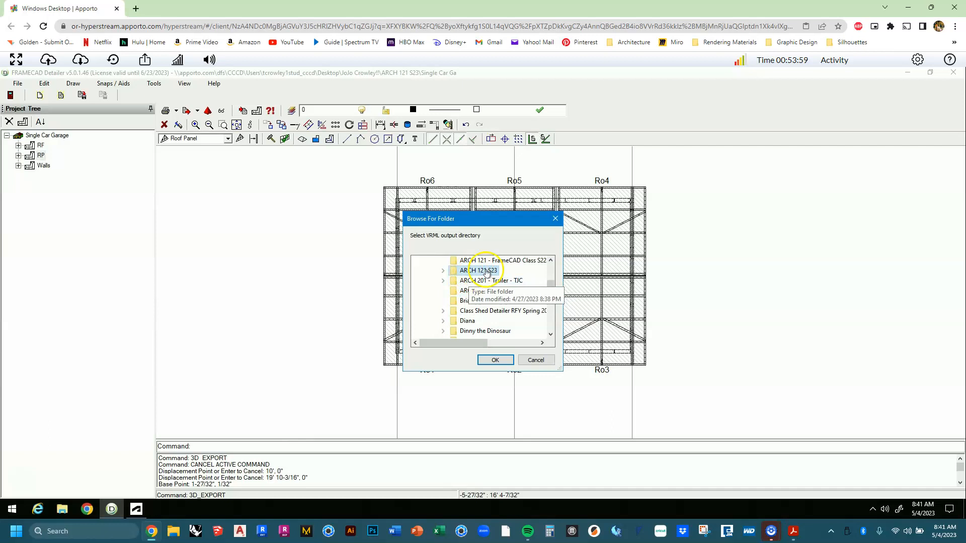
{"action": "left_click", "coordinate": [444, 272]}
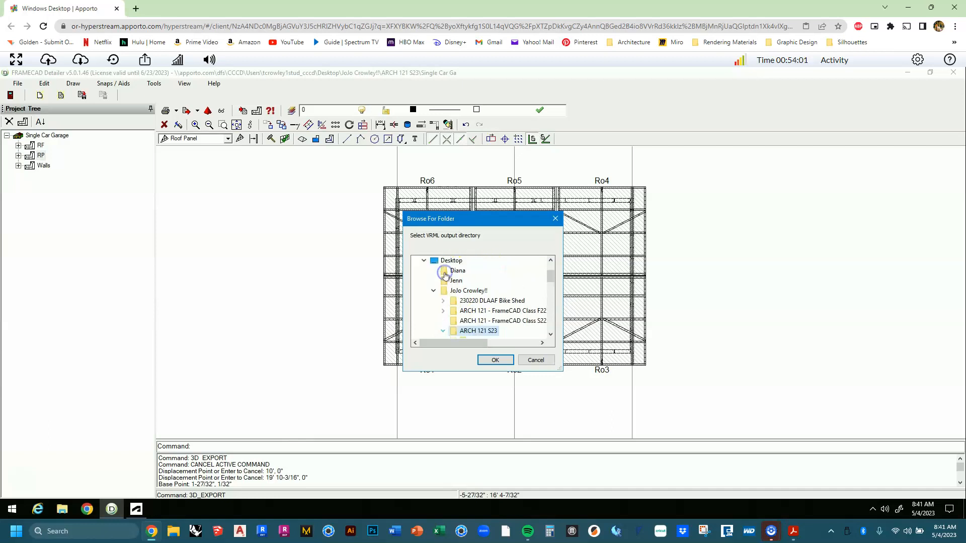
{"action": "scroll", "coordinate": [455, 312], "scroll_direction": "down", "scroll_amount": 3}
{"action": "scroll", "coordinate": [478, 314], "scroll_direction": "up", "scroll_amount": 2}
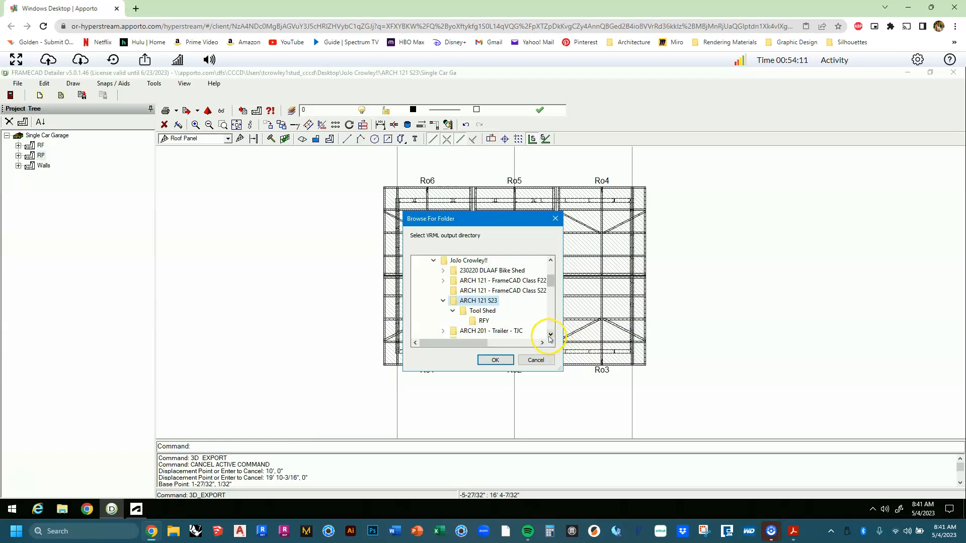
{"action": "left_click", "coordinate": [500, 361]}
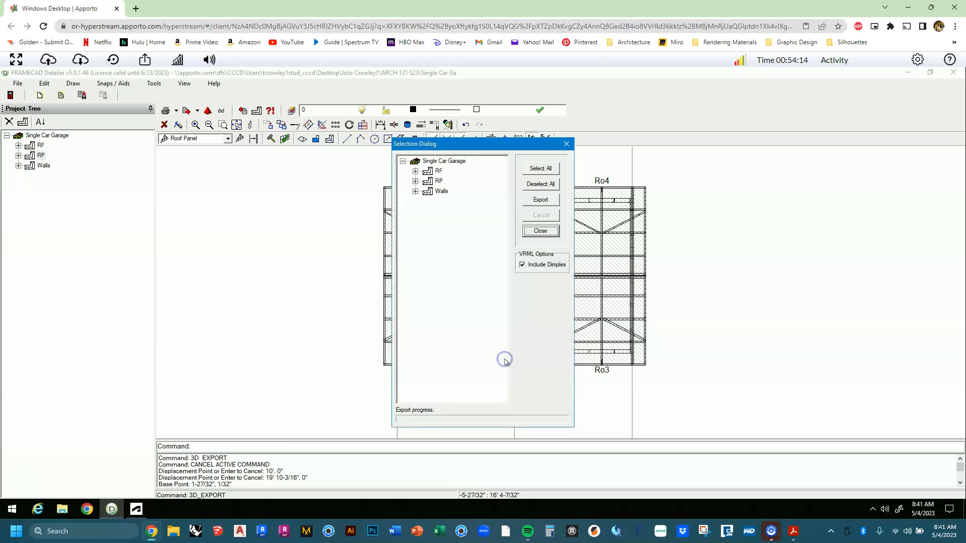
{"action": "left_click", "coordinate": [550, 169]}
{"action": "left_click", "coordinate": [544, 200]}
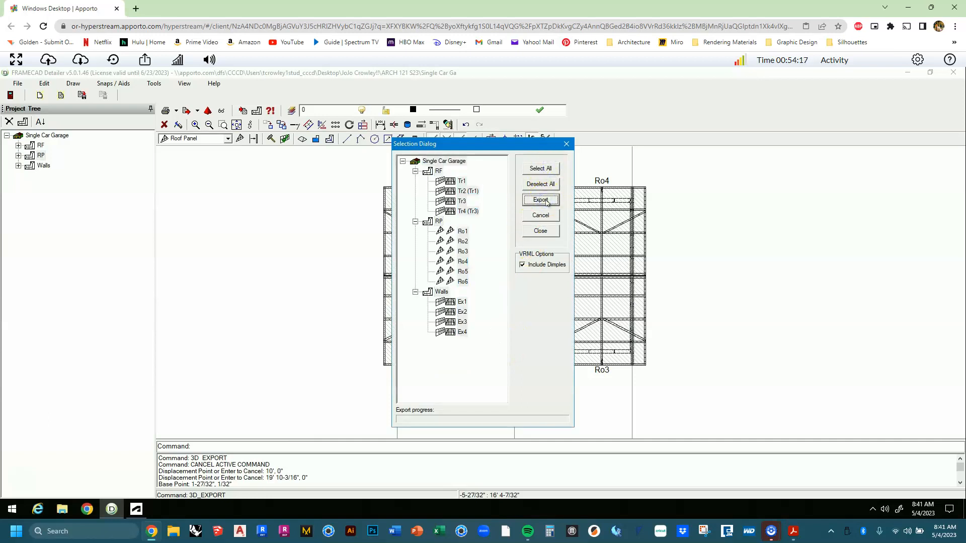
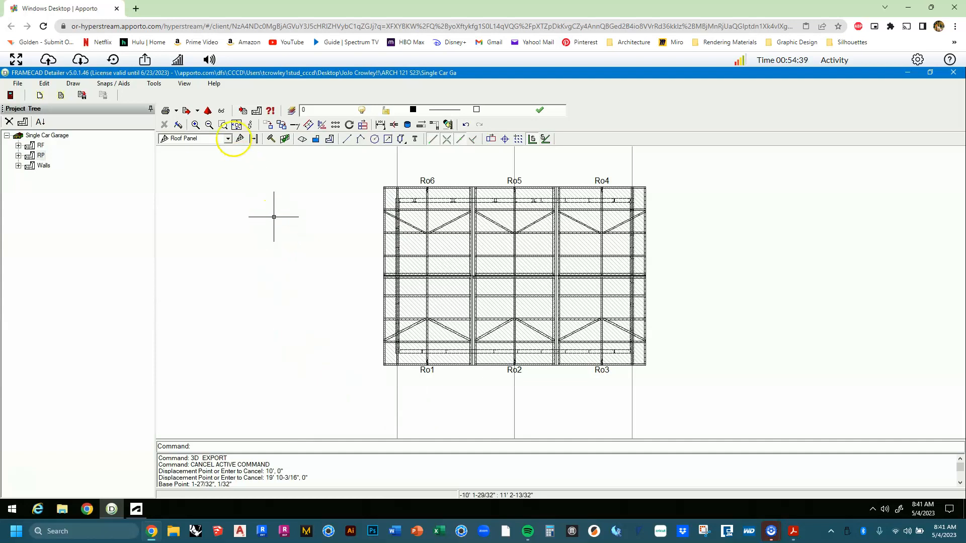
Open the Single Car Garage VRML export in the 3D viewer.
{"action": "left_click", "coordinate": [224, 113]}
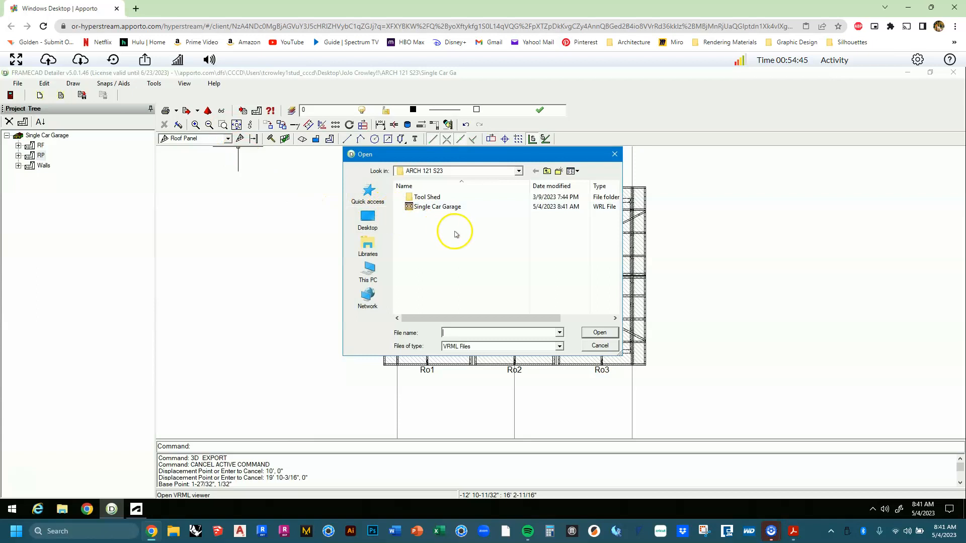
{"action": "left_click", "coordinate": [550, 209]}
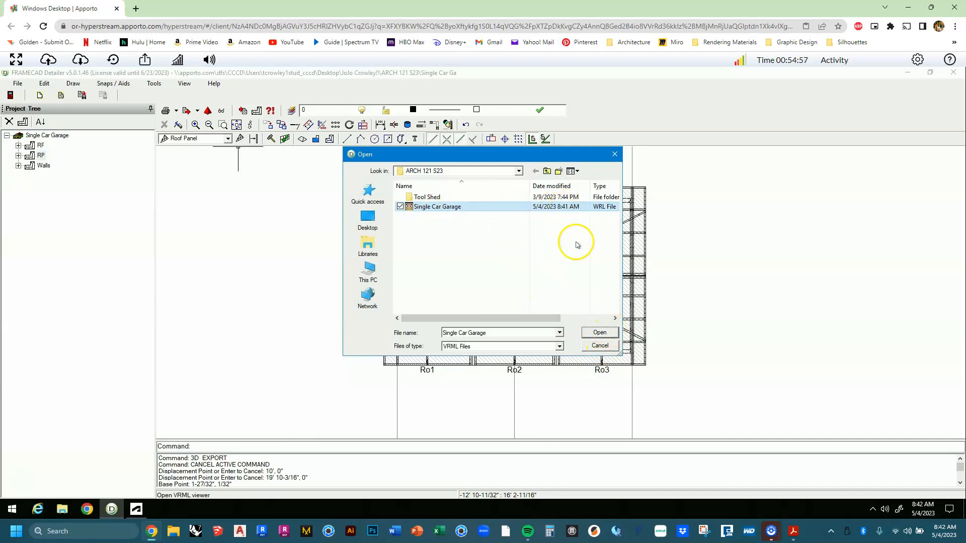
{"action": "left_click", "coordinate": [599, 333]}
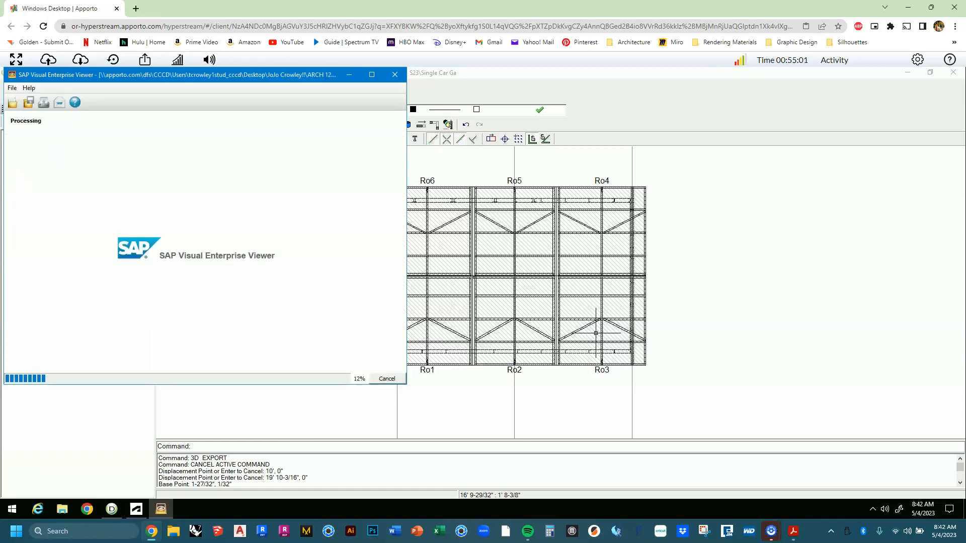
Maximize the viewer window, then zoom and orbit to a raised three-quarter view of the garage.
{"action": "left_click", "coordinate": [372, 74]}
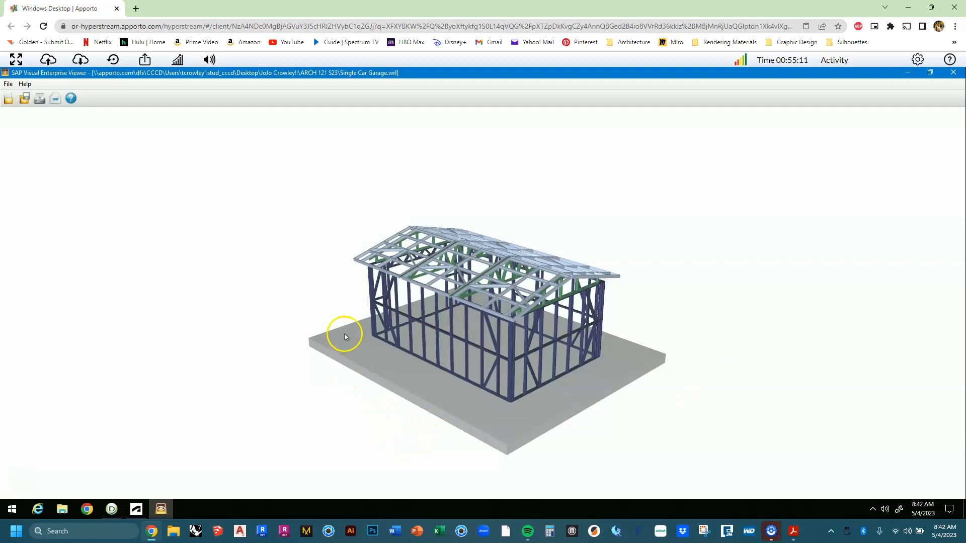
{"action": "right_click_drag", "start_coordinate": [344, 334], "coordinate": [357, 312]}
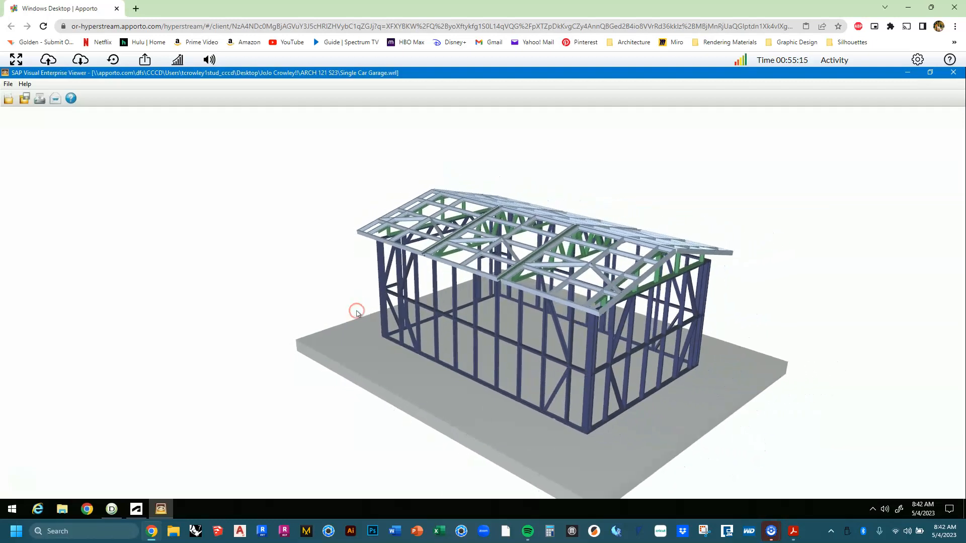
{"action": "left_click_drag", "start_coordinate": [512, 416], "coordinate": [856, 436]}
{"action": "left_click_drag", "start_coordinate": [489, 384], "coordinate": [441, 418]}
{"action": "left_click_drag", "start_coordinate": [431, 367], "coordinate": [148, 400]}
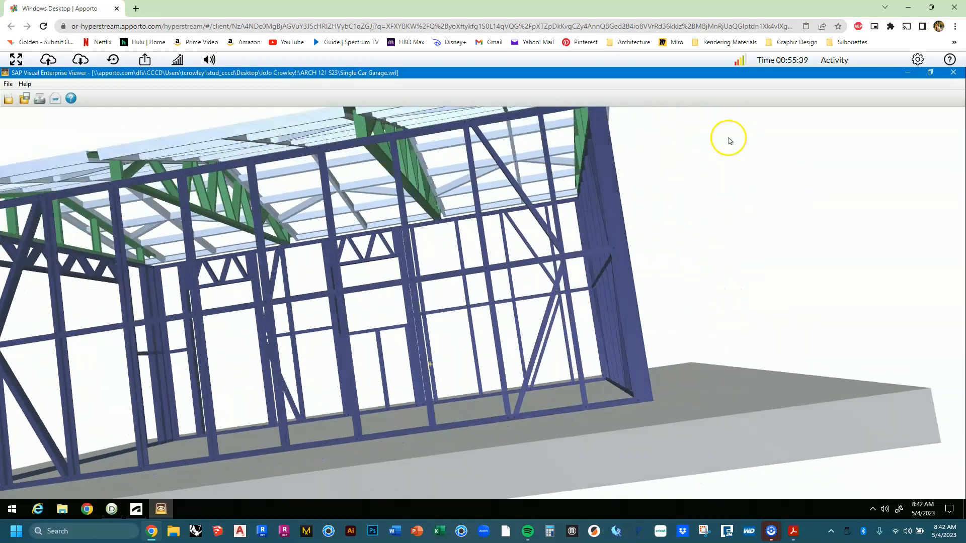
Switch navigation to Turn mode and rotate the garage to a corner view.
{"action": "mouse_move", "coordinate": [953, 108]}
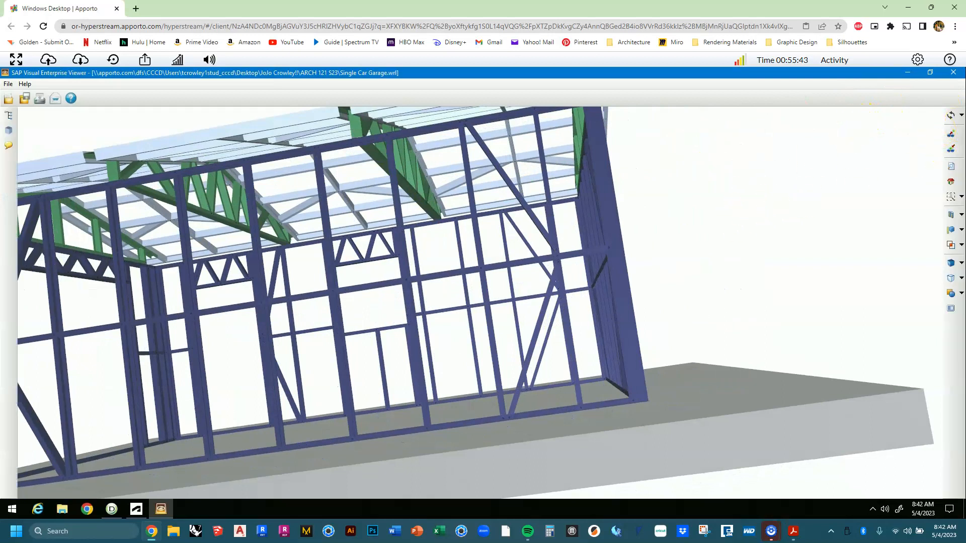
{"action": "left_click", "coordinate": [961, 114]}
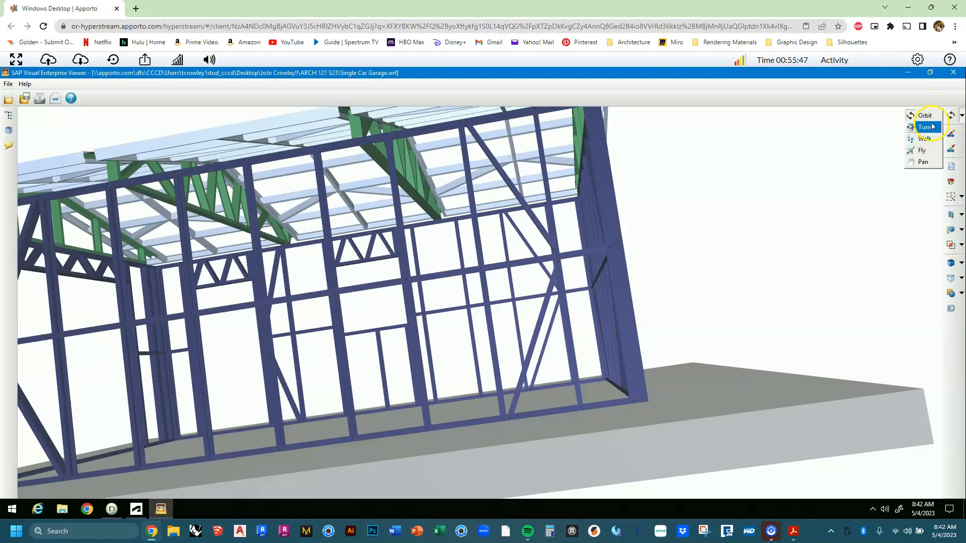
{"action": "left_click", "coordinate": [844, 164]}
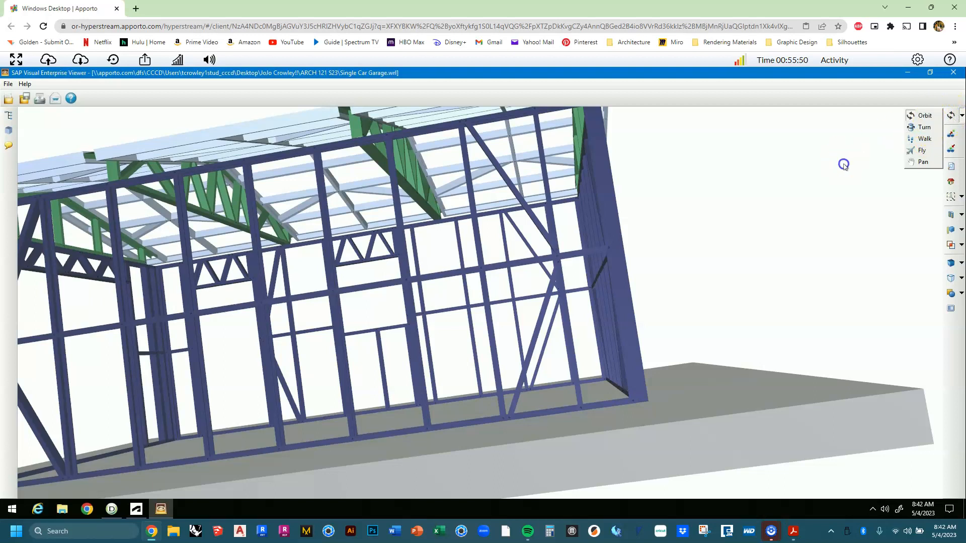
{"action": "left_click", "coordinate": [961, 115]}
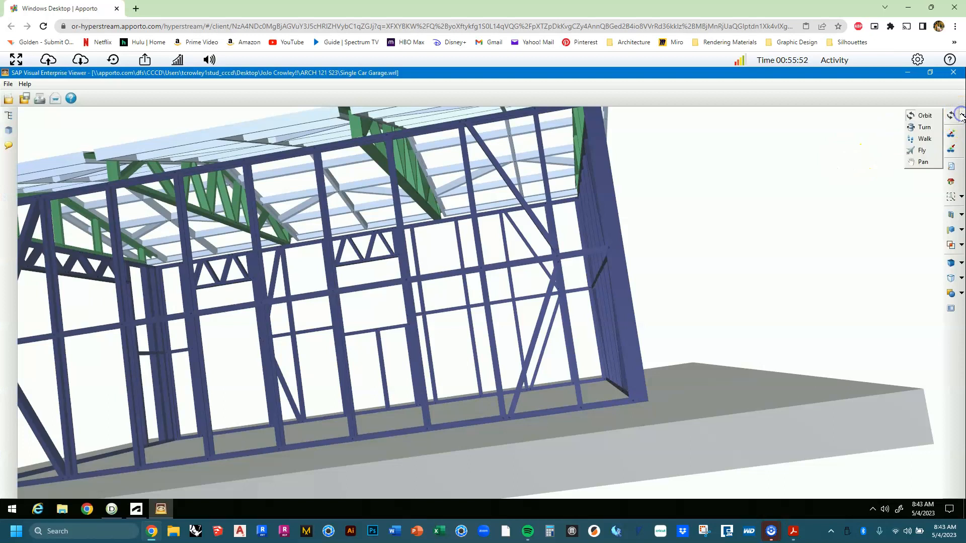
{"action": "left_click", "coordinate": [928, 129]}
{"action": "left_click_drag", "start_coordinate": [803, 293], "coordinate": [429, 332]}
{"action": "left_click_drag", "start_coordinate": [608, 332], "coordinate": [168, 349]}
{"action": "left_click_drag", "start_coordinate": [229, 353], "coordinate": [524, 385]}
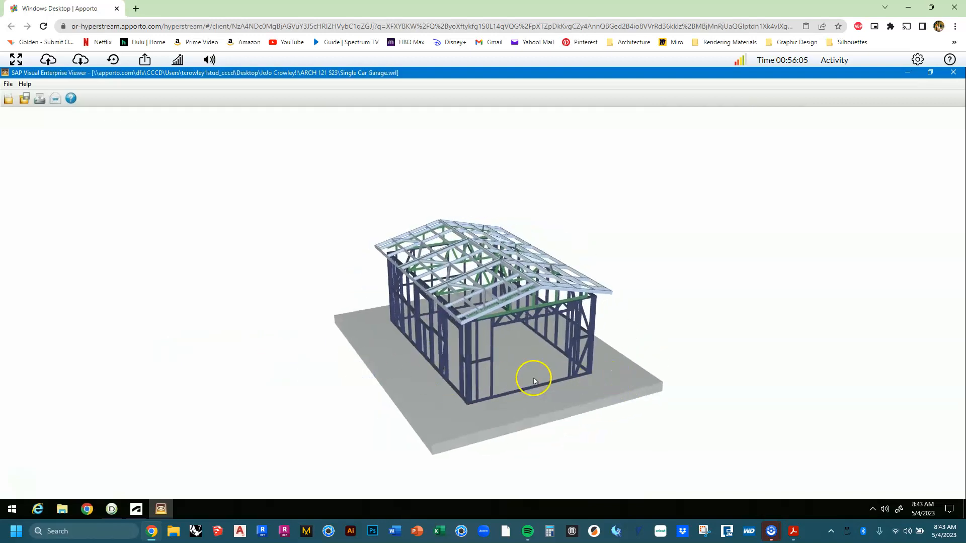
Orbit to a higher corner view of the garage and zoom in on the roof trusses.
{"action": "left_click_drag", "start_coordinate": [457, 347], "coordinate": [450, 312]}
{"action": "left_click_drag", "start_coordinate": [603, 359], "coordinate": [550, 344]}
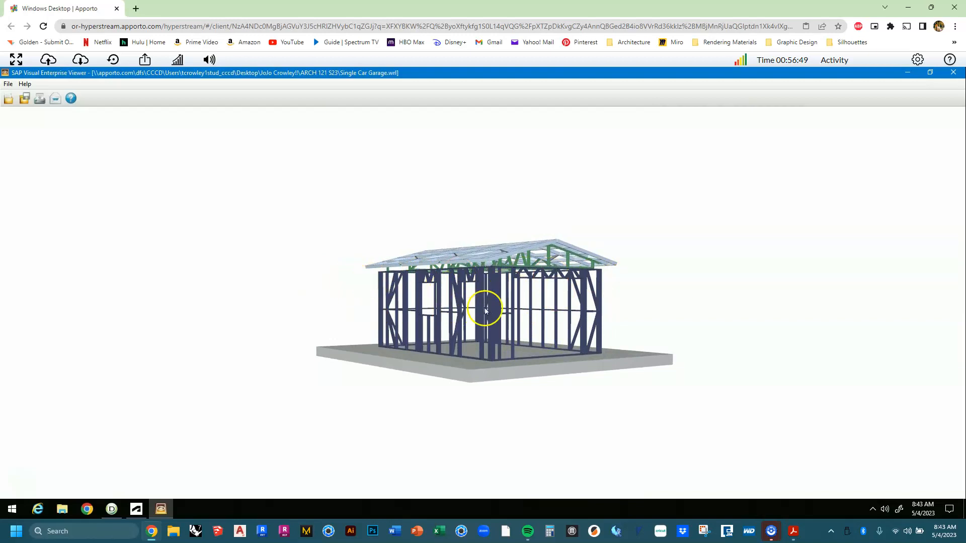
{"action": "left_click_drag", "start_coordinate": [495, 355], "coordinate": [362, 349]}
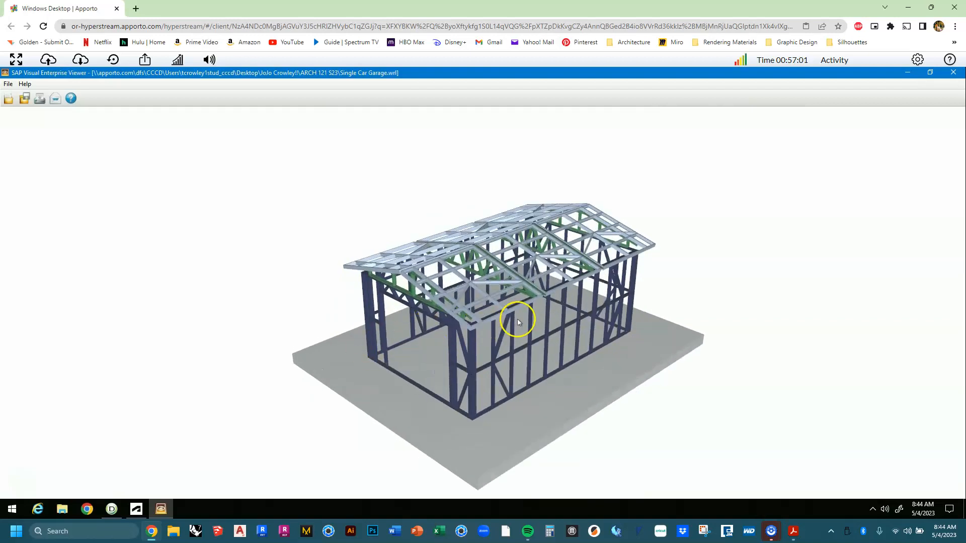
{"action": "scroll", "coordinate": [478, 324], "scroll_direction": "up", "scroll_amount": 2}
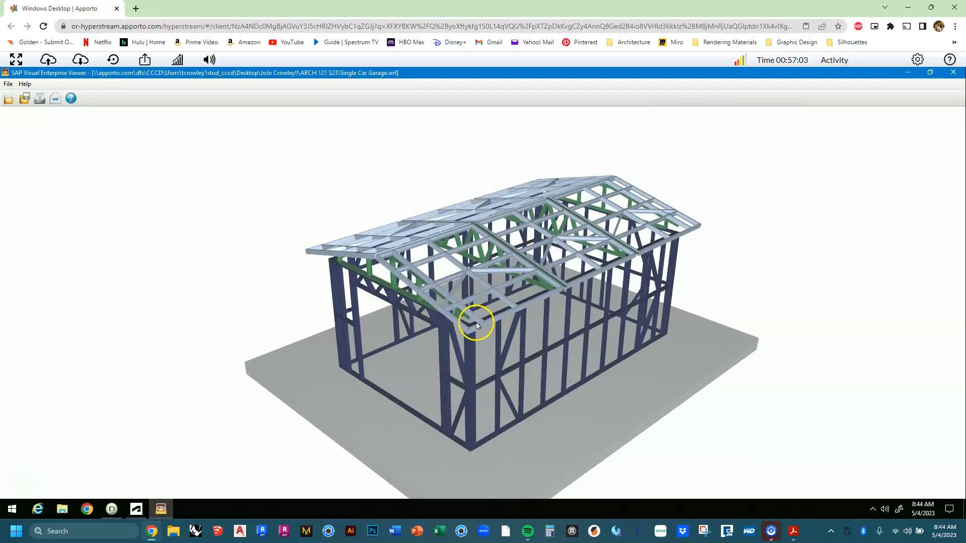
{"action": "scroll", "coordinate": [478, 325], "scroll_direction": "up", "scroll_amount": 2}
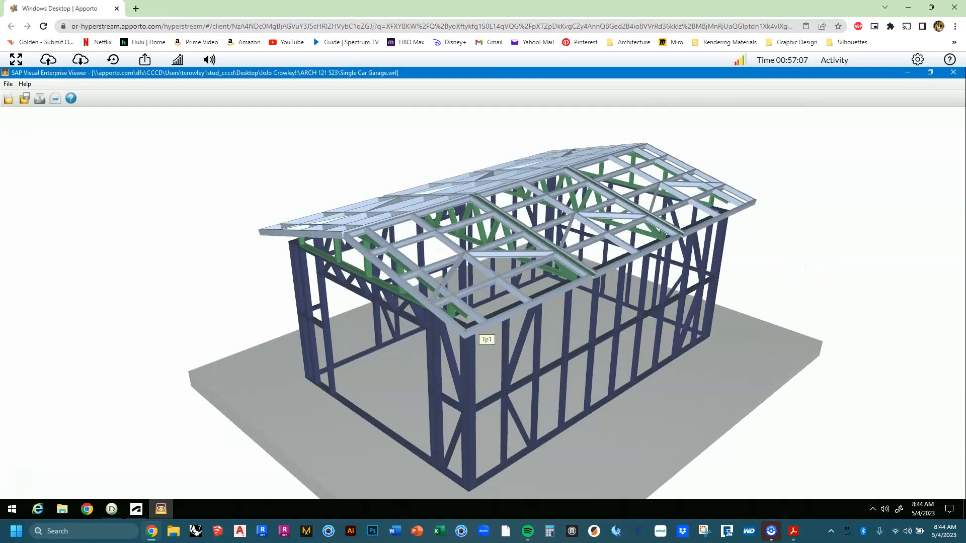
{"action": "mouse_move", "coordinate": [10, 123]}
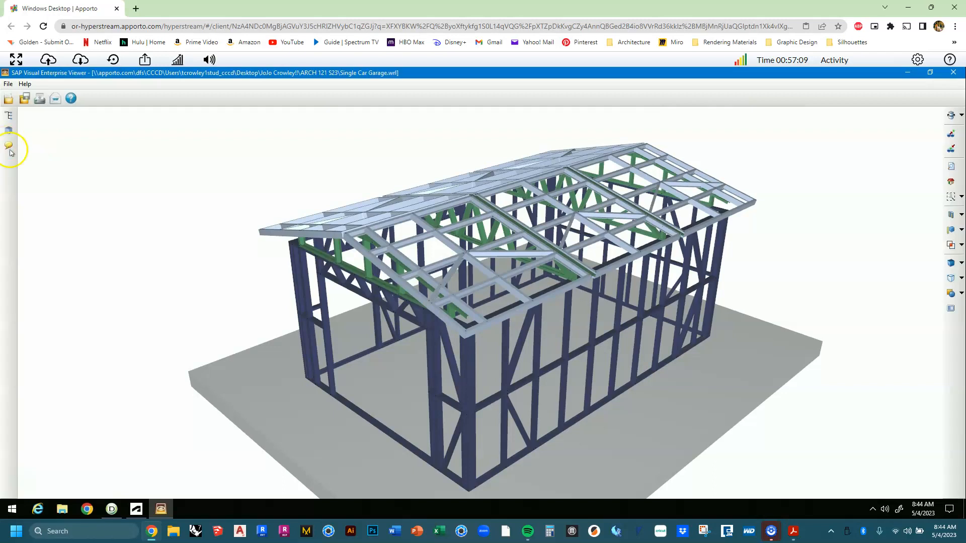
Launch Snipping Tool from Start search and take a full-screen snip of the garage.
{"action": "left_click", "coordinate": [14, 510]}
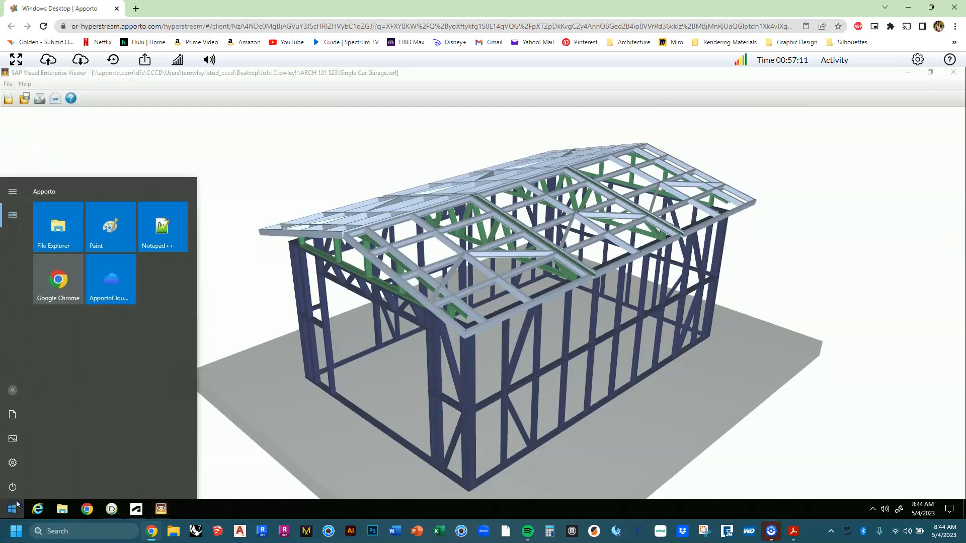
{"action": "type", "text": "snippin"}
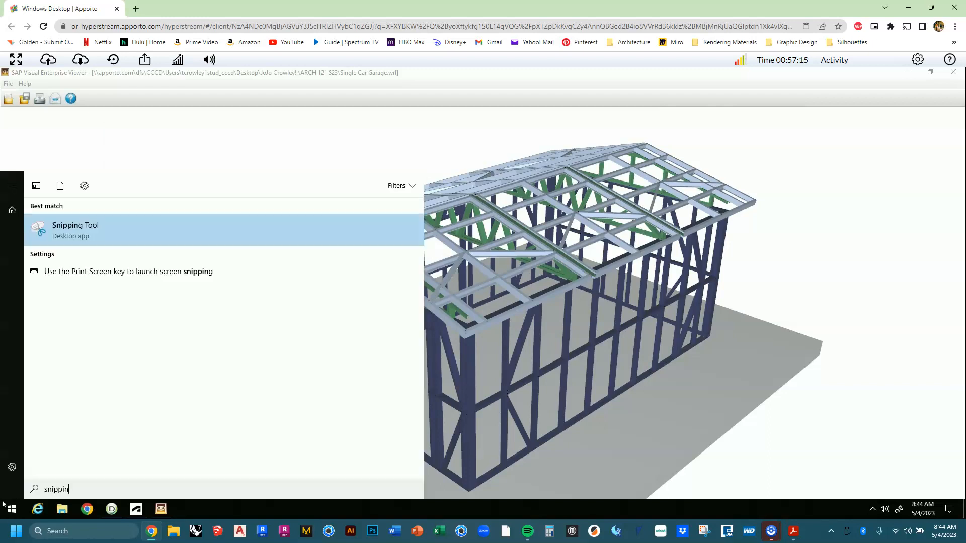
{"action": "key", "text": "Return"}
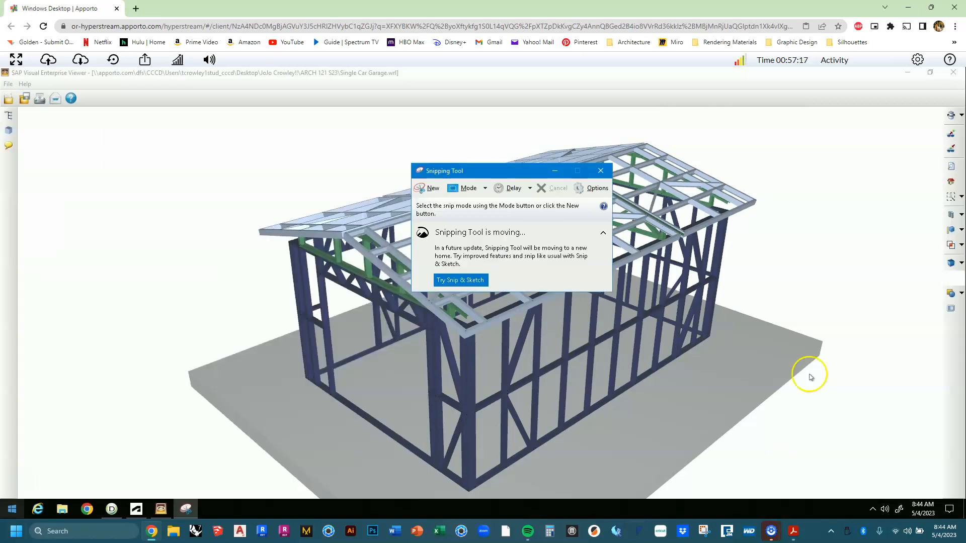
{"action": "left_click", "coordinate": [486, 189]}
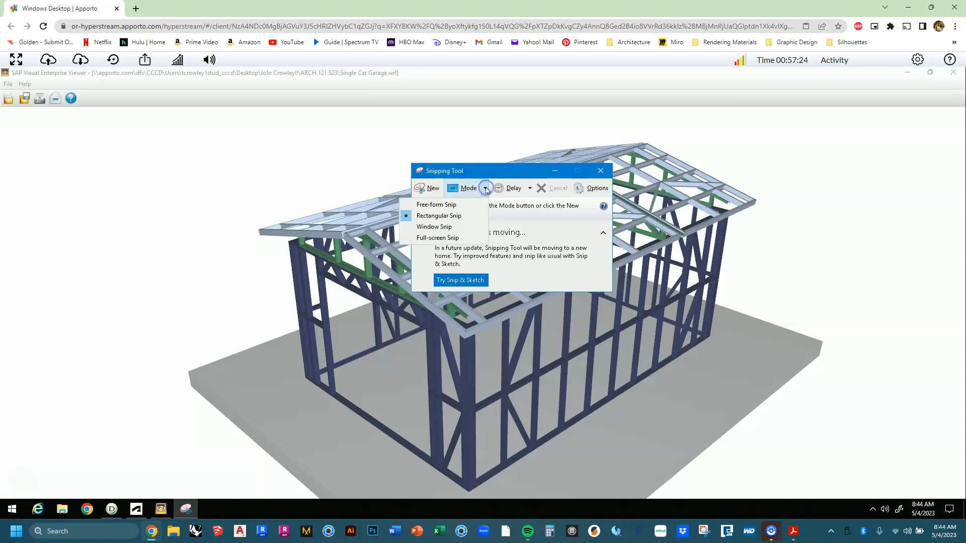
{"action": "left_click", "coordinate": [473, 238]}
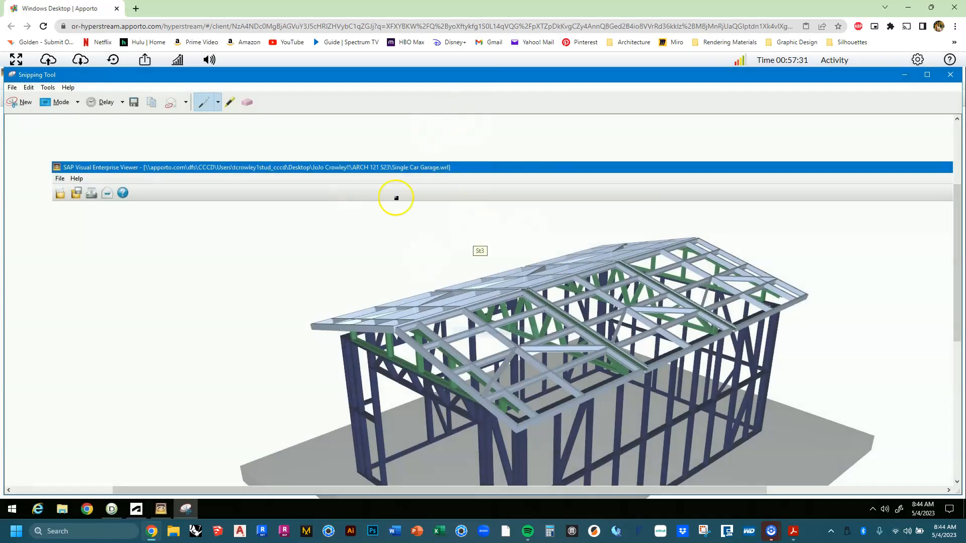
Save the snip as PNG 'Single Car Garage - TJC' in the ARCH 121 S23 folder.
{"action": "left_click", "coordinate": [12, 87]}
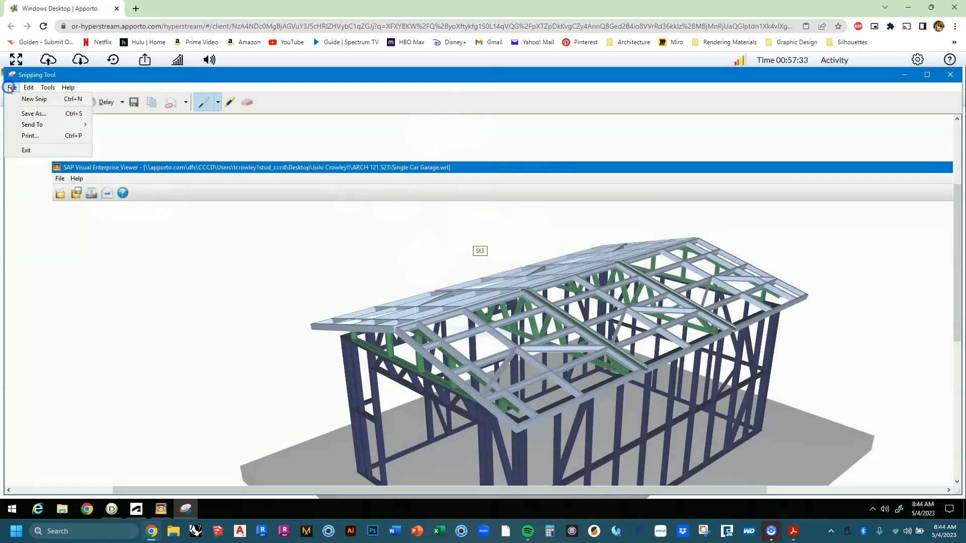
{"action": "left_click", "coordinate": [52, 115]}
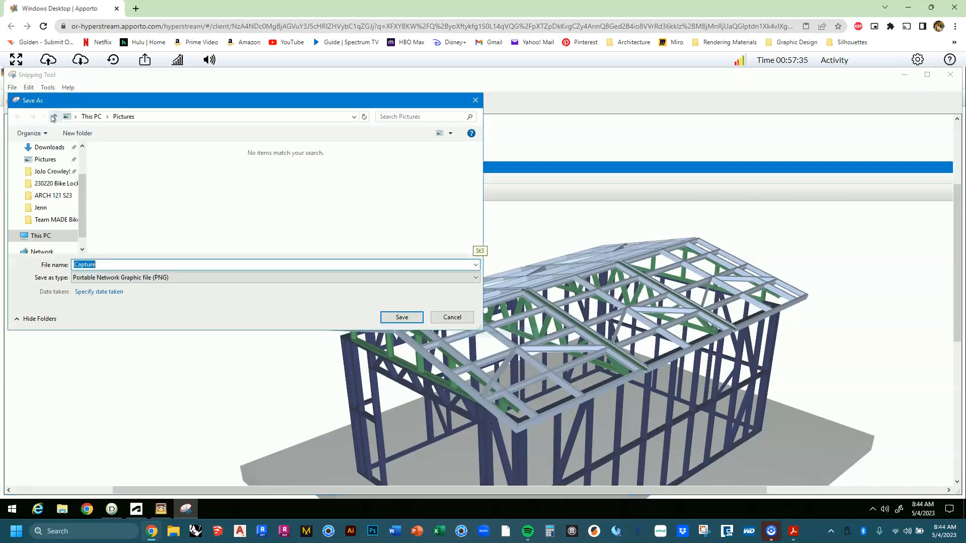
{"action": "left_click", "coordinate": [104, 277]}
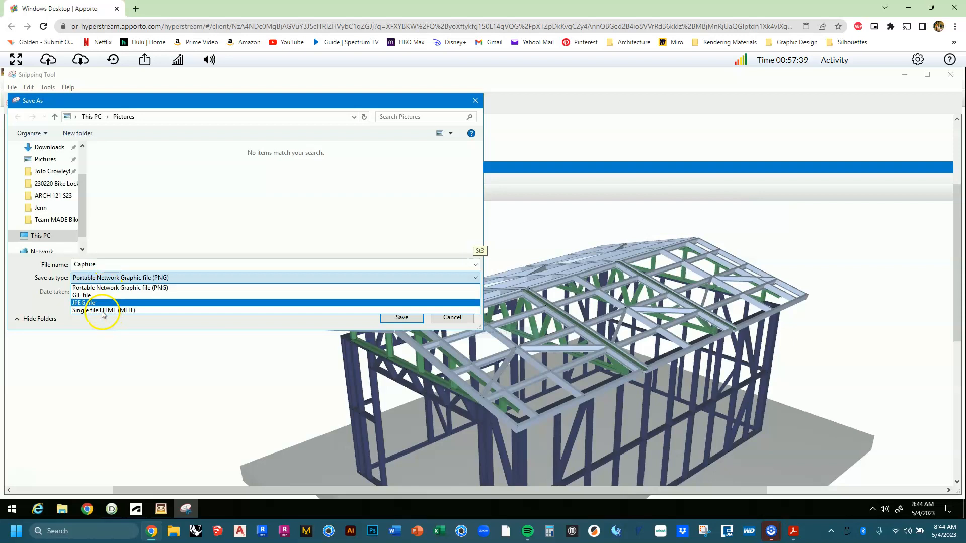
{"action": "left_click", "coordinate": [103, 281]}
{"action": "double_click", "coordinate": [106, 265]}
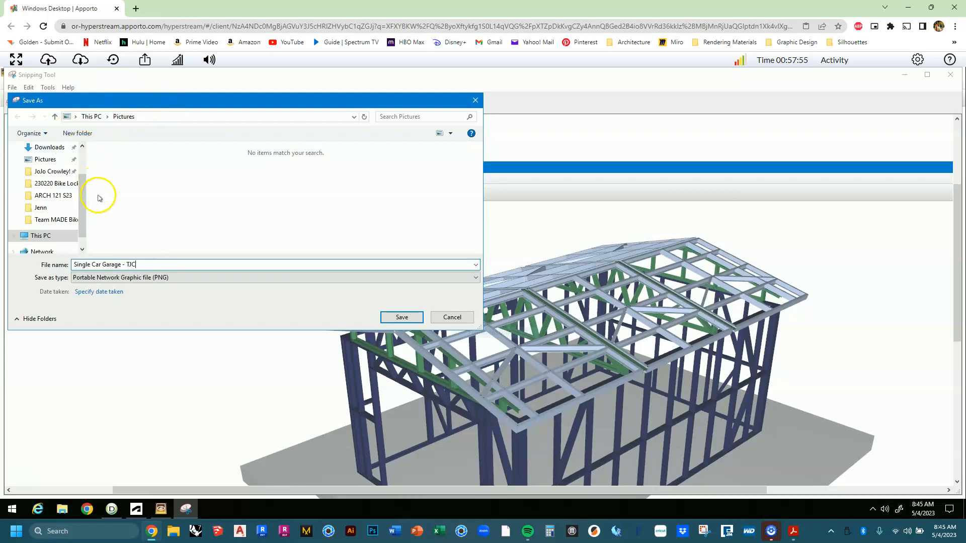
{"action": "left_click", "coordinate": [66, 198]}
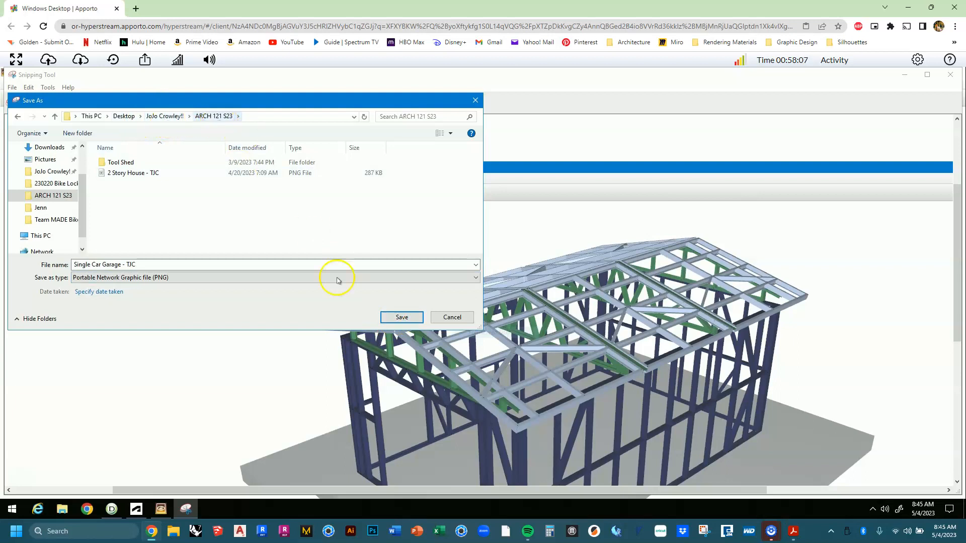
{"action": "left_click", "coordinate": [402, 317]}
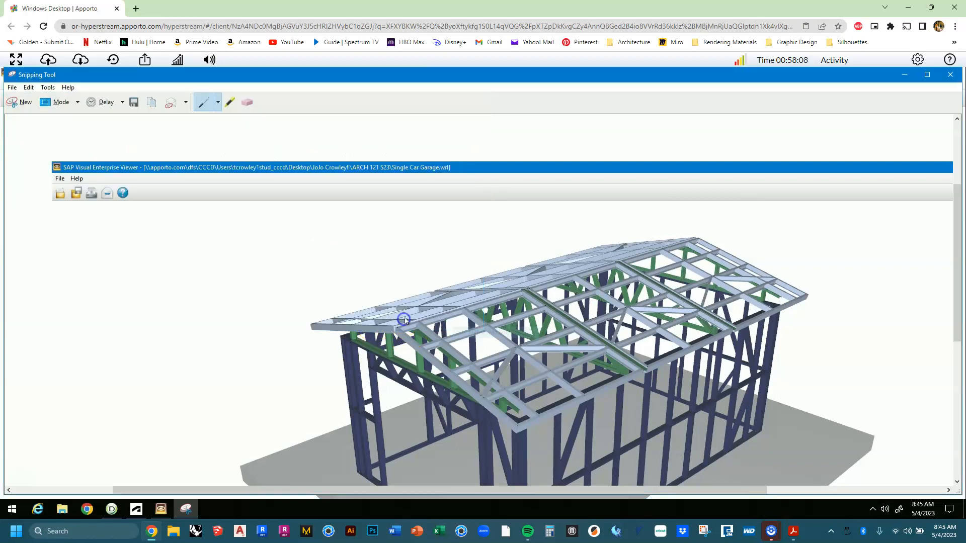
Close Snipping Tool, the 3D viewer and FRAMECAD Detailer.
{"action": "left_click", "coordinate": [948, 75]}
{"action": "left_click", "coordinate": [953, 72]}
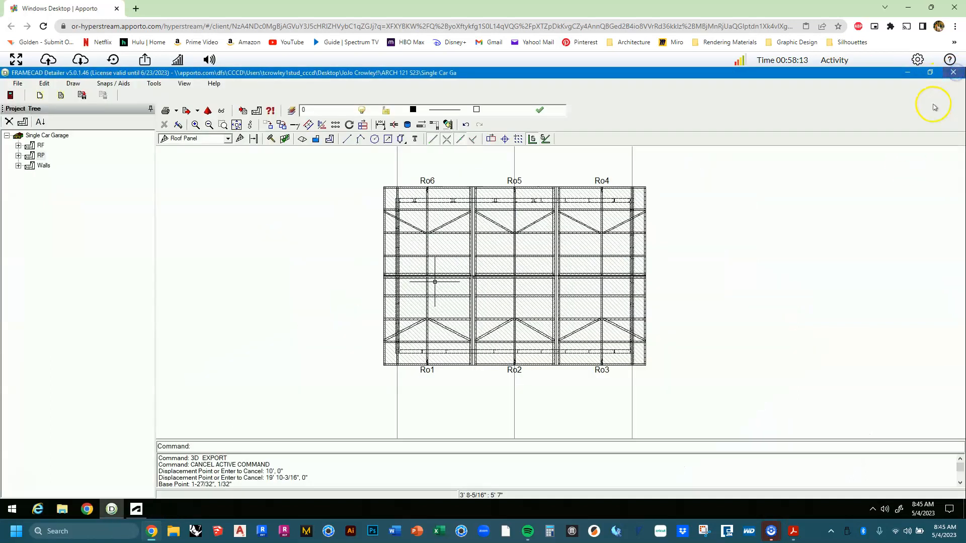
{"action": "left_click", "coordinate": [951, 72]}
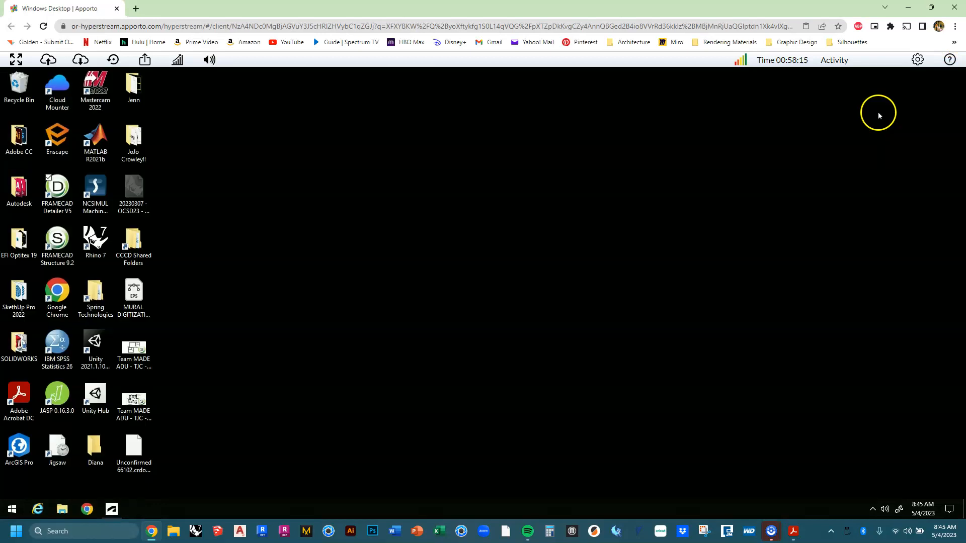
{"action": "left_click", "coordinate": [266, 452]}
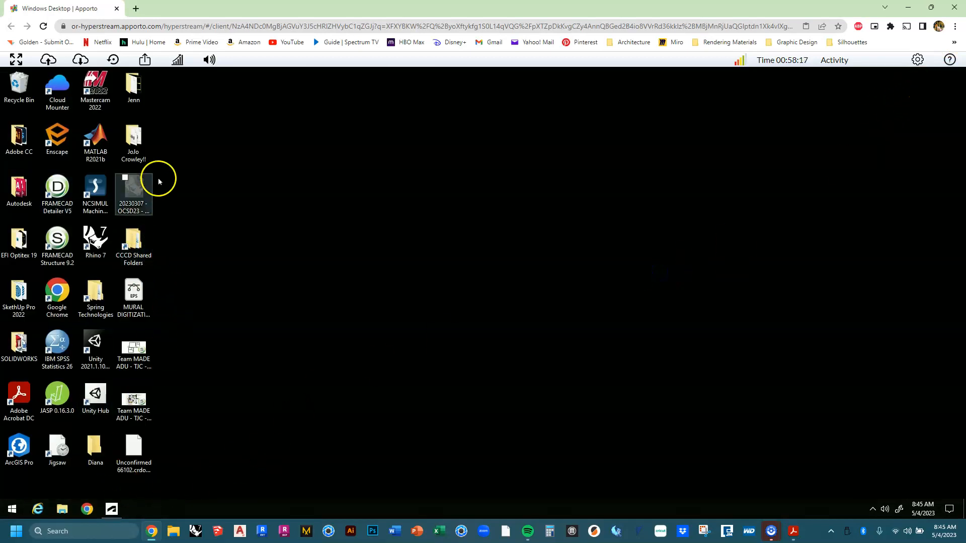
{"action": "left_click", "coordinate": [132, 245]}
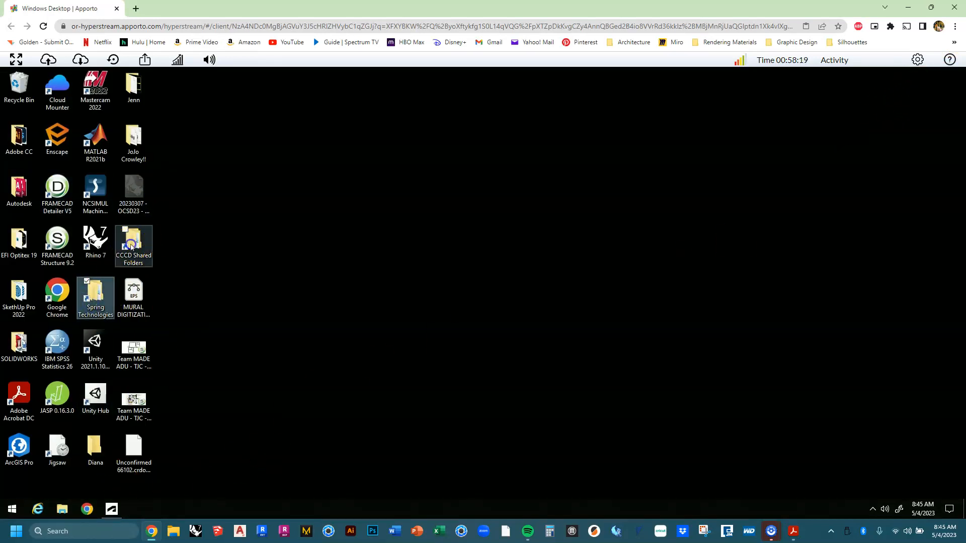
{"action": "left_click", "coordinate": [7, 303]}
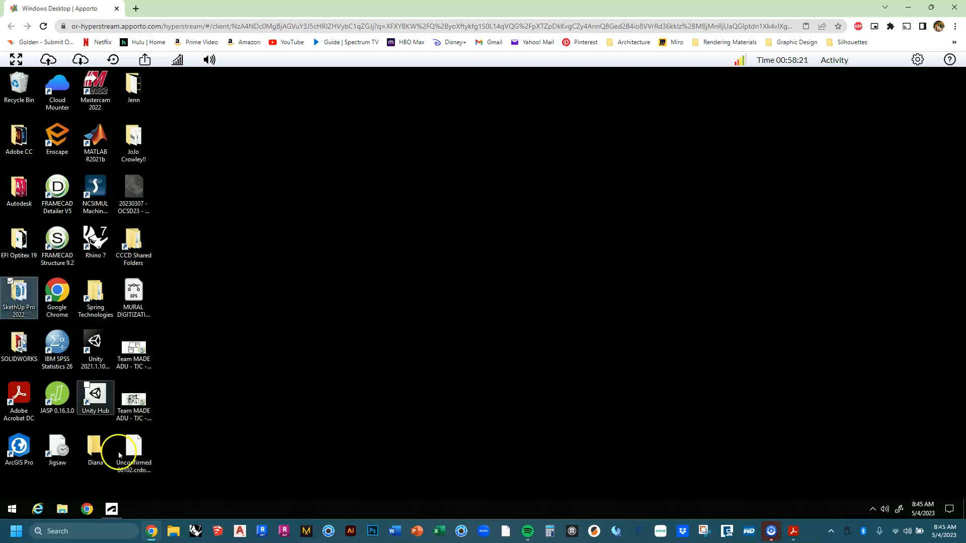
Open the saved Single Car Garage - TJC PNG from ARCH 121 S23 and check it full-screen.
{"action": "double_click", "coordinate": [137, 129]}
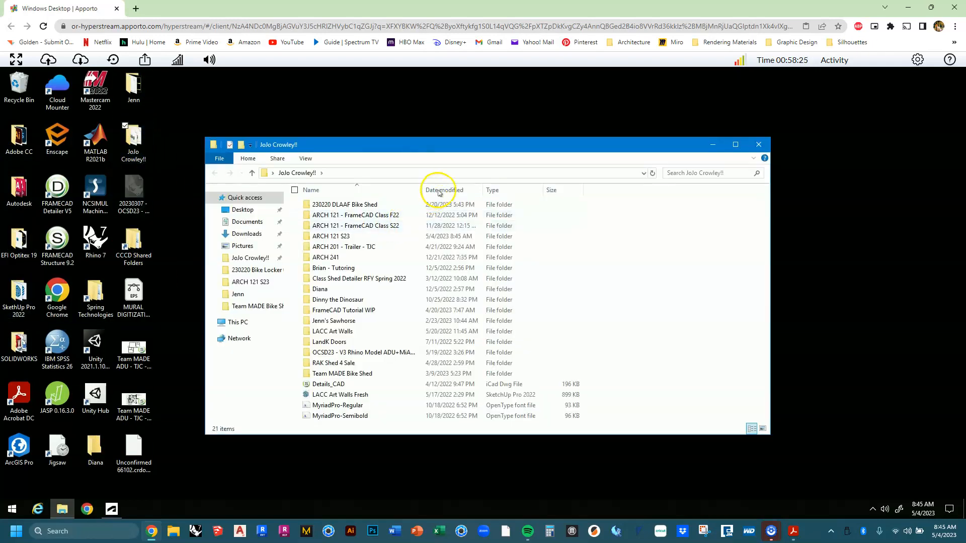
{"action": "double_click", "coordinate": [377, 236]}
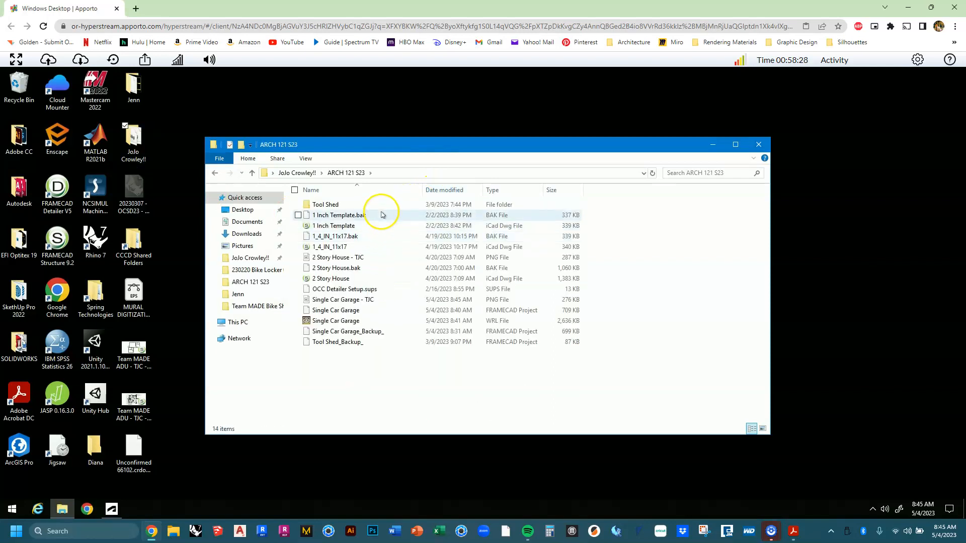
{"action": "left_click", "coordinate": [372, 300]}
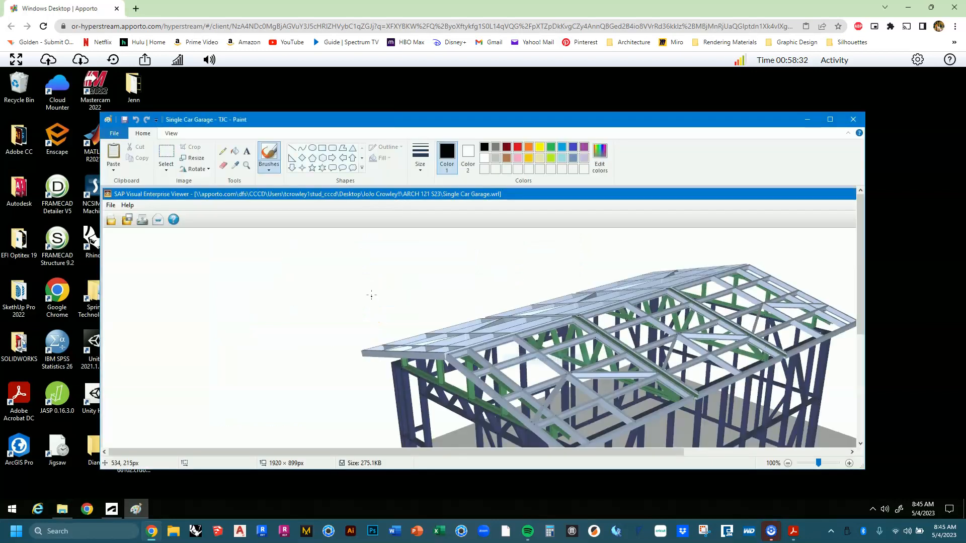
{"action": "left_click", "coordinate": [830, 119]}
{"action": "scroll", "coordinate": [533, 240], "scroll_direction": "down", "scroll_amount": 4}
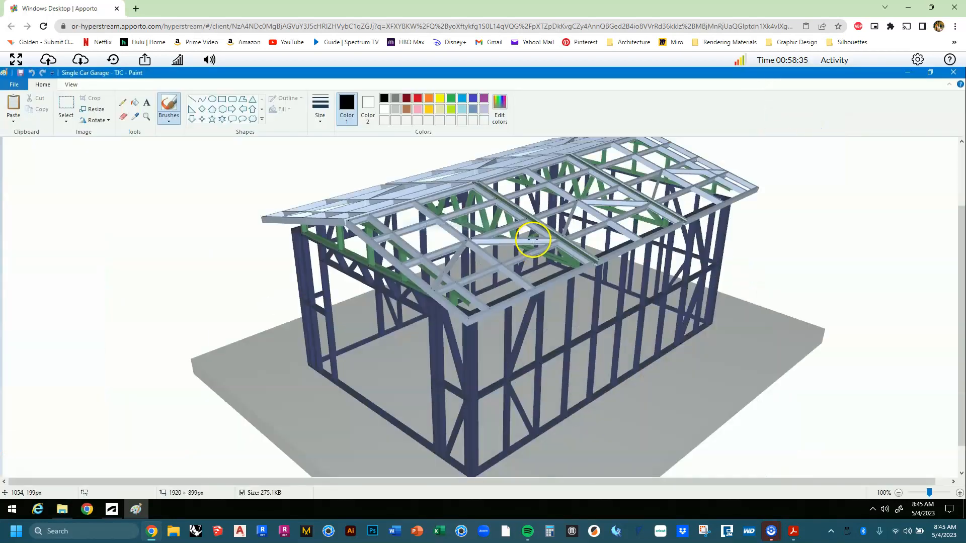
{"action": "scroll", "coordinate": [532, 240], "scroll_direction": "up", "scroll_amount": 4}
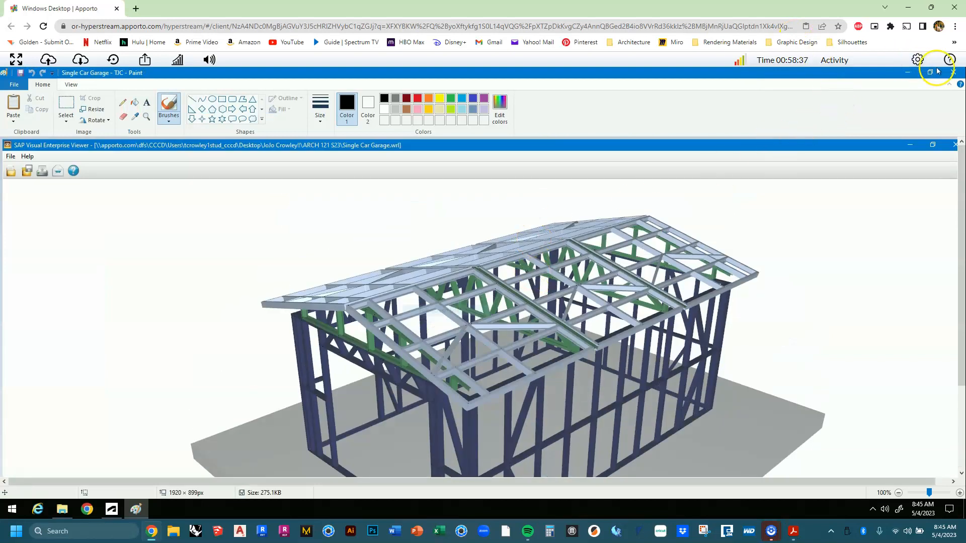
{"action": "left_click", "coordinate": [953, 72]}
Review the PNG's context menu, then close the ARCH 121 S23 folder window.
{"action": "left_click", "coordinate": [360, 301]}
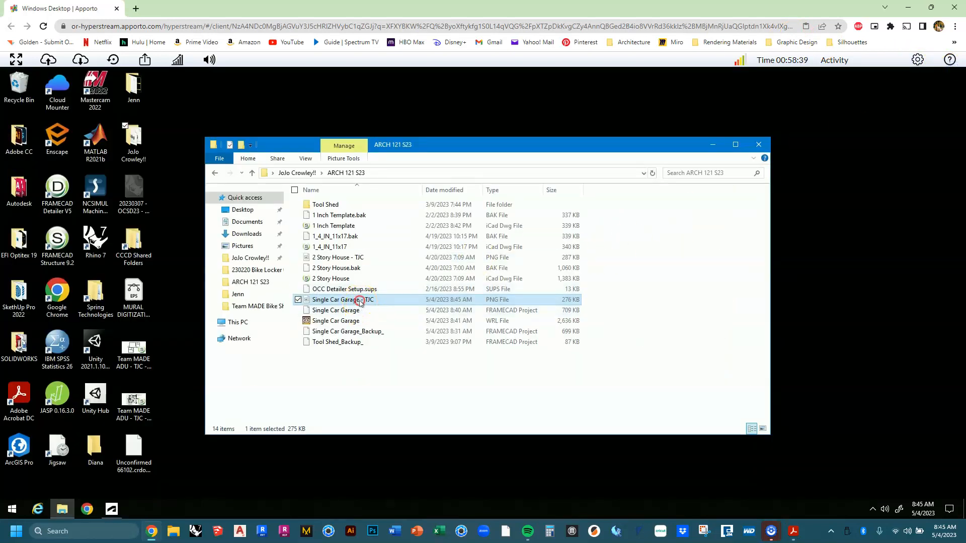
{"action": "right_click", "coordinate": [353, 296]}
{"action": "mouse_move", "coordinate": [342, 301]}
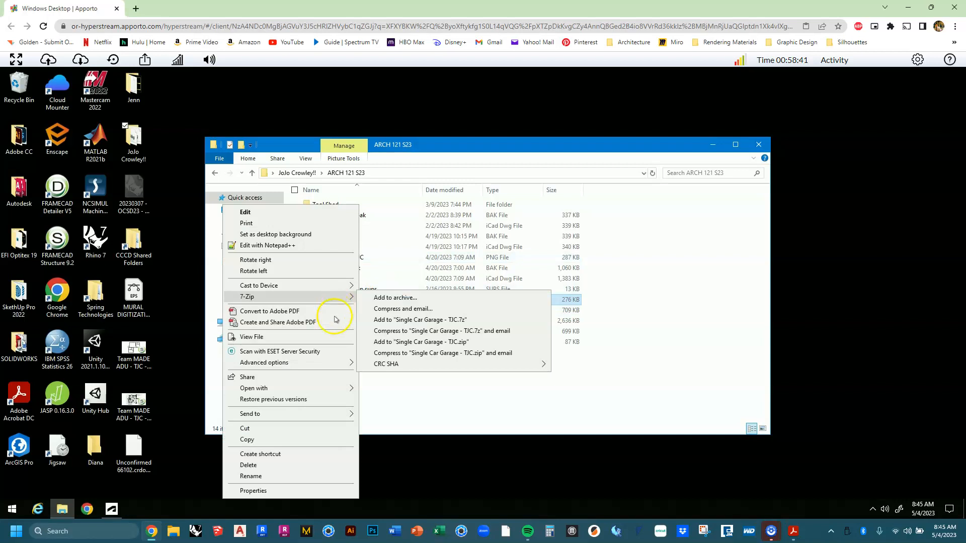
{"action": "mouse_move", "coordinate": [323, 391]}
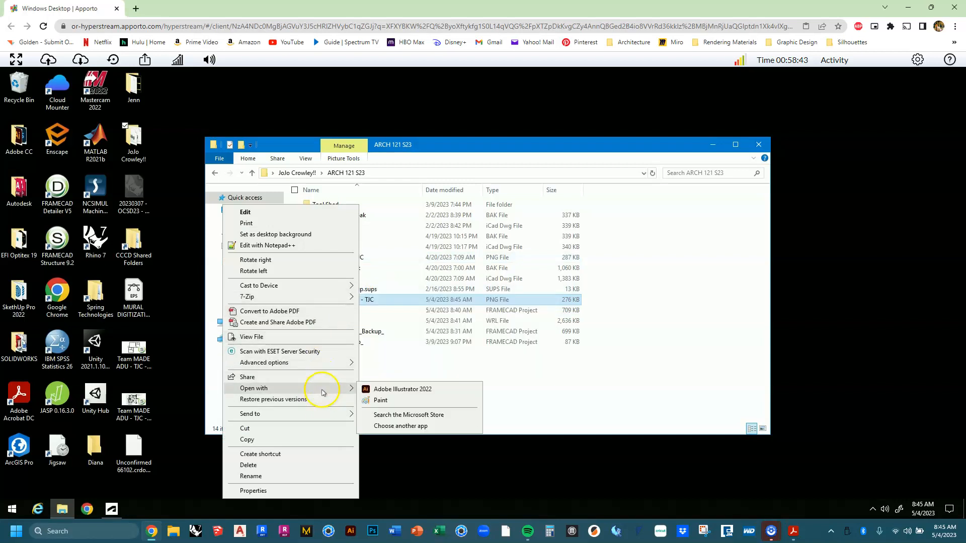
{"action": "left_click", "coordinate": [547, 396]}
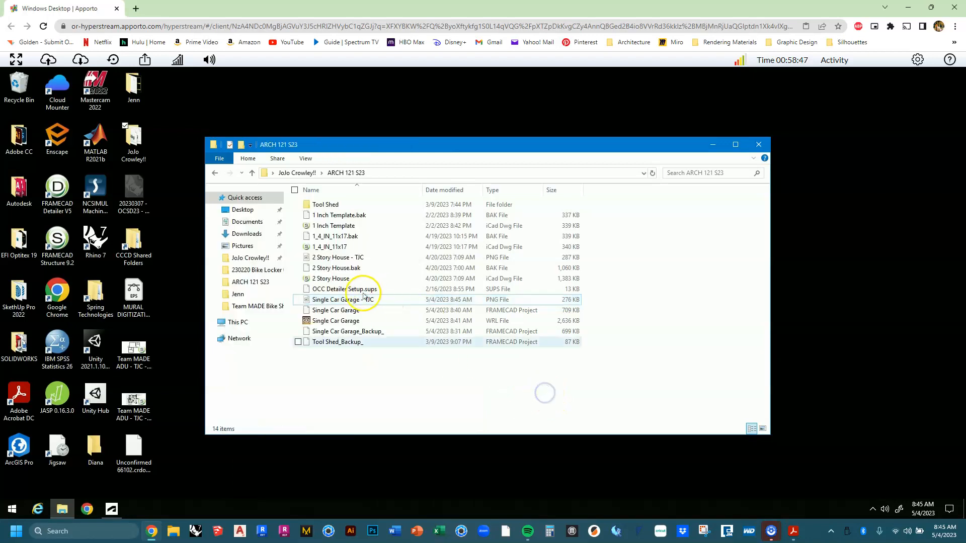
{"action": "left_click", "coordinate": [347, 301]}
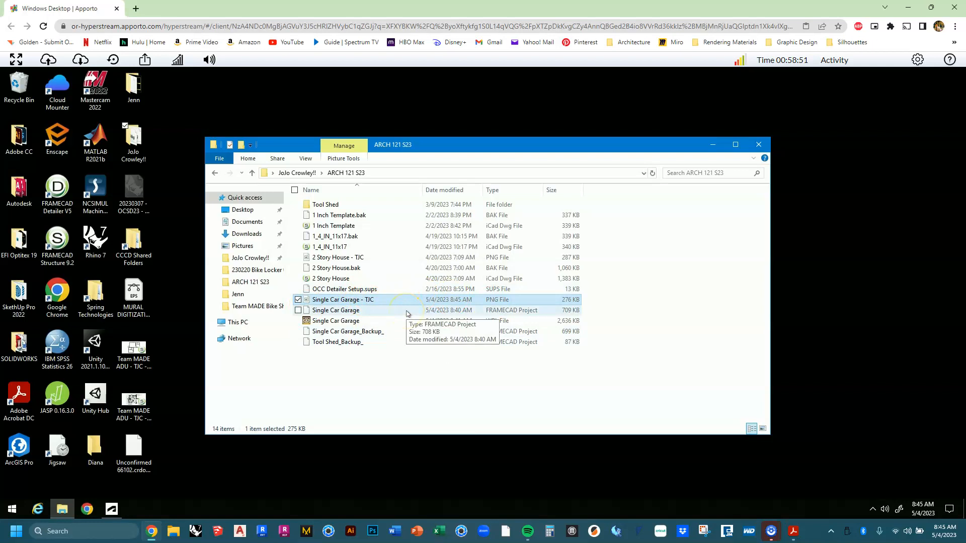
{"action": "left_click", "coordinate": [428, 384]}
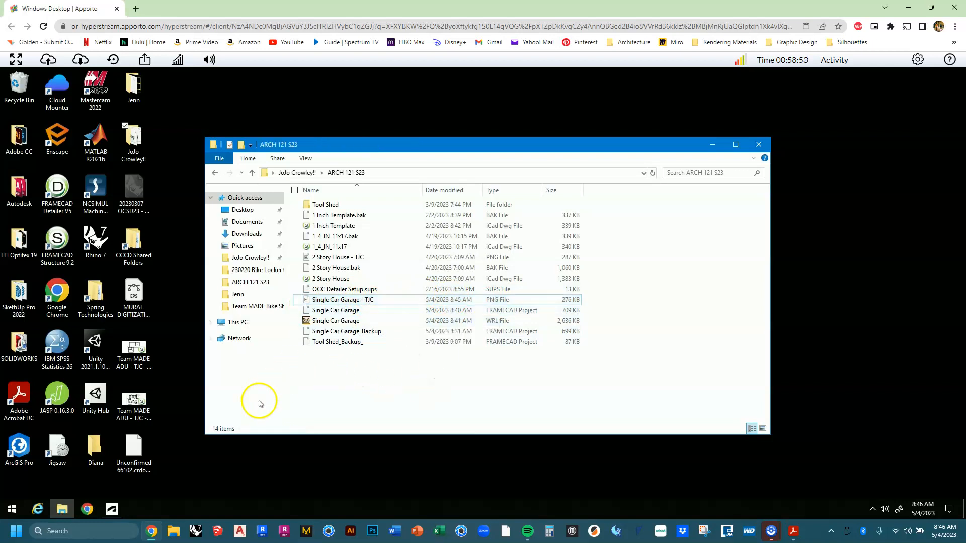
{"action": "left_click", "coordinate": [759, 144]}
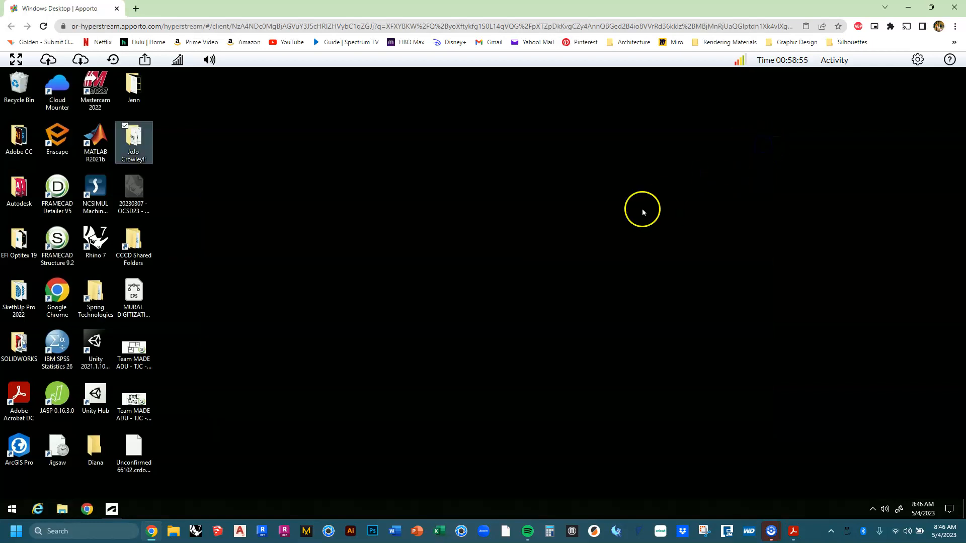
{"action": "left_click", "coordinate": [206, 425]}
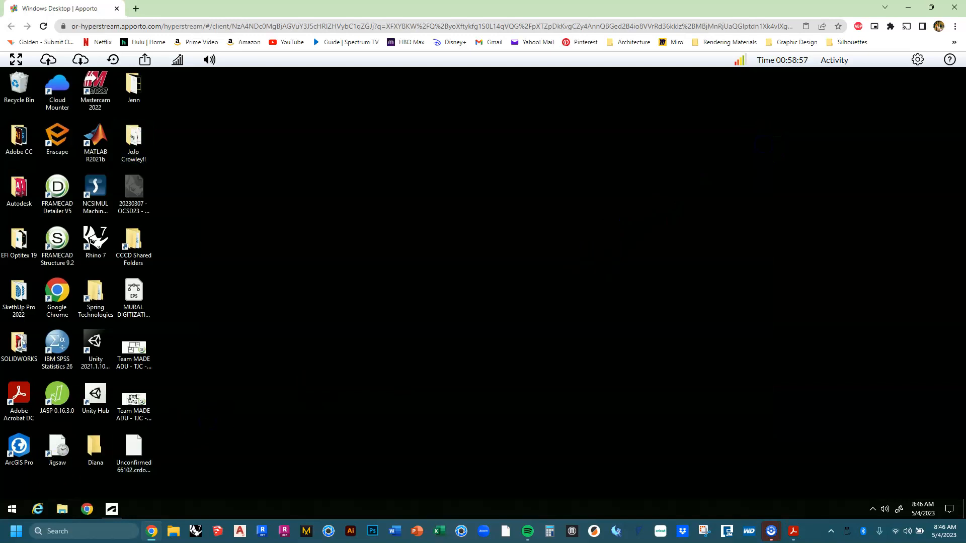